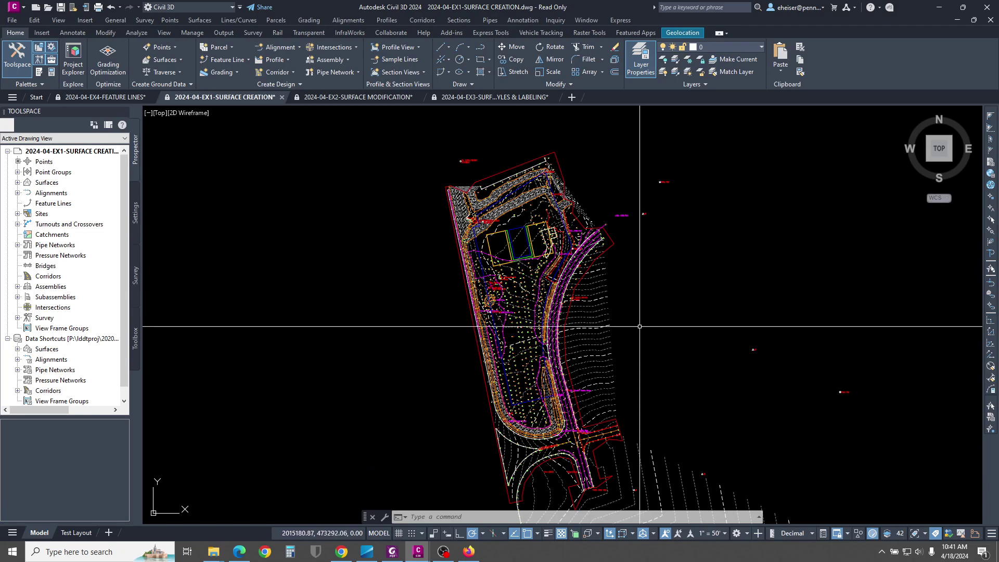
Step: Examine the contours and elevations of the EXISTING surface across the site and beyond the surveyed area
{"action": "scroll", "coordinate": [603, 271], "scroll_direction": "up", "scroll_amount": 2}
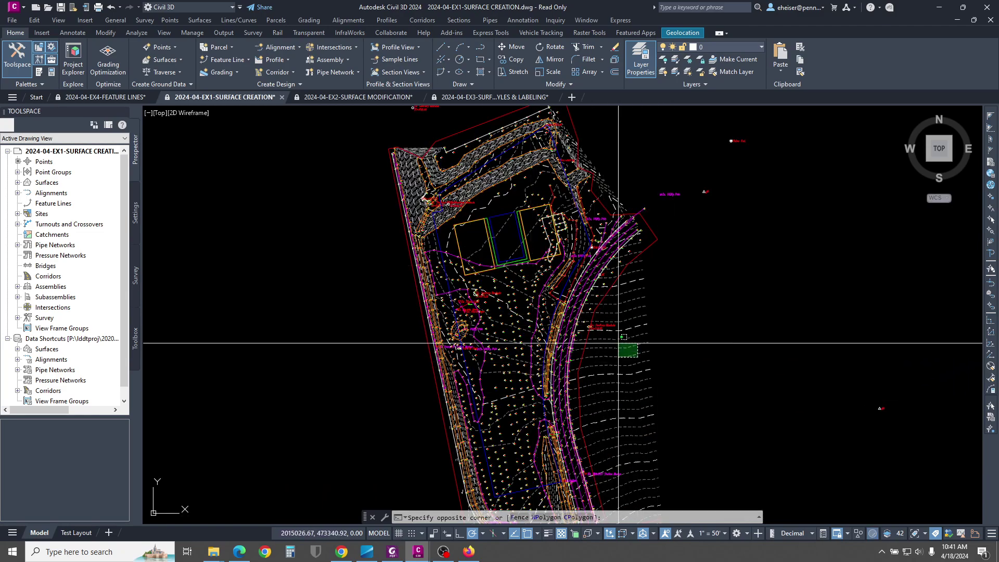
{"action": "left_click", "coordinate": [618, 342]}
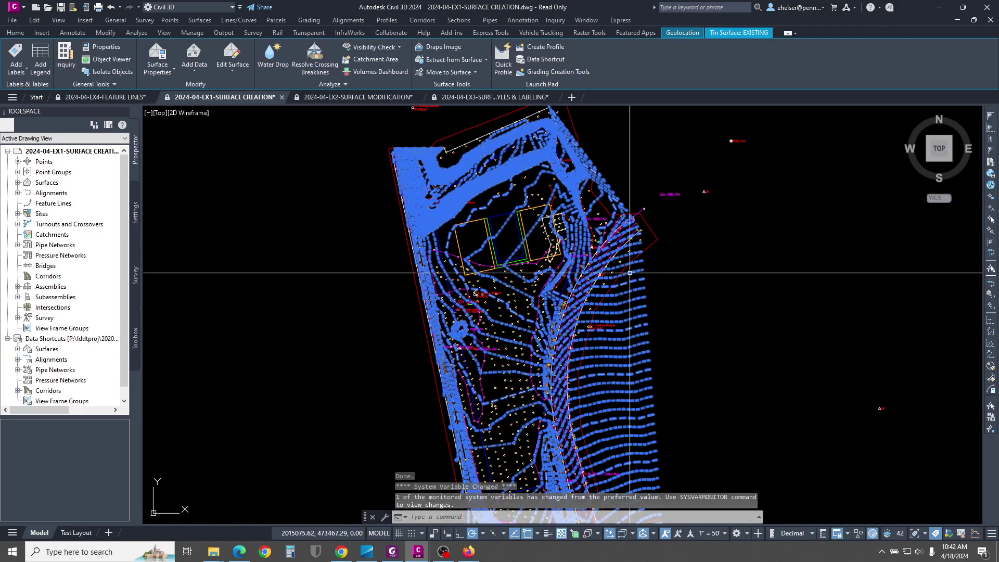
{"action": "scroll", "coordinate": [503, 359], "scroll_direction": "up", "scroll_amount": 3}
{"action": "key", "text": "Escape"}
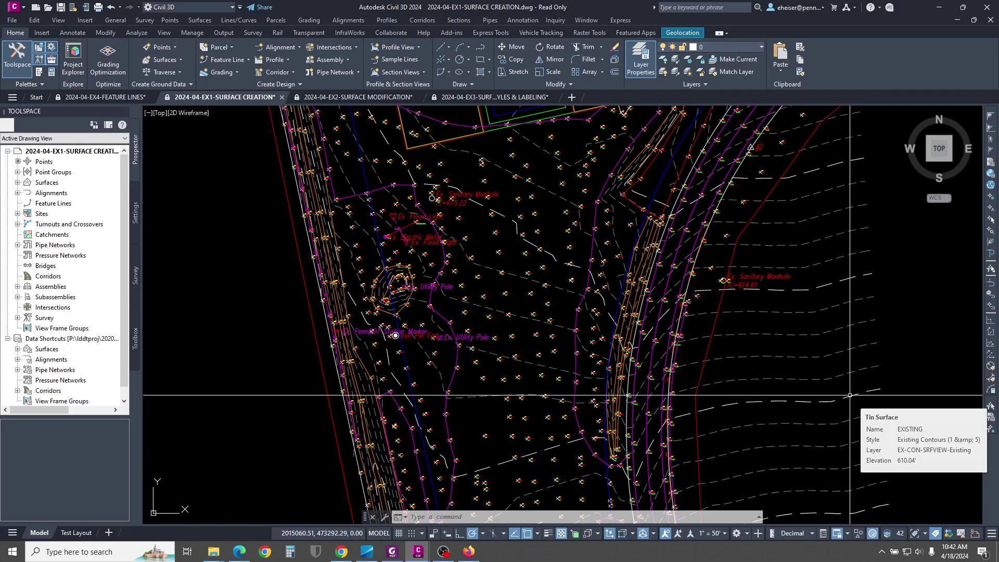
{"action": "mouse_move", "coordinate": [851, 395]}
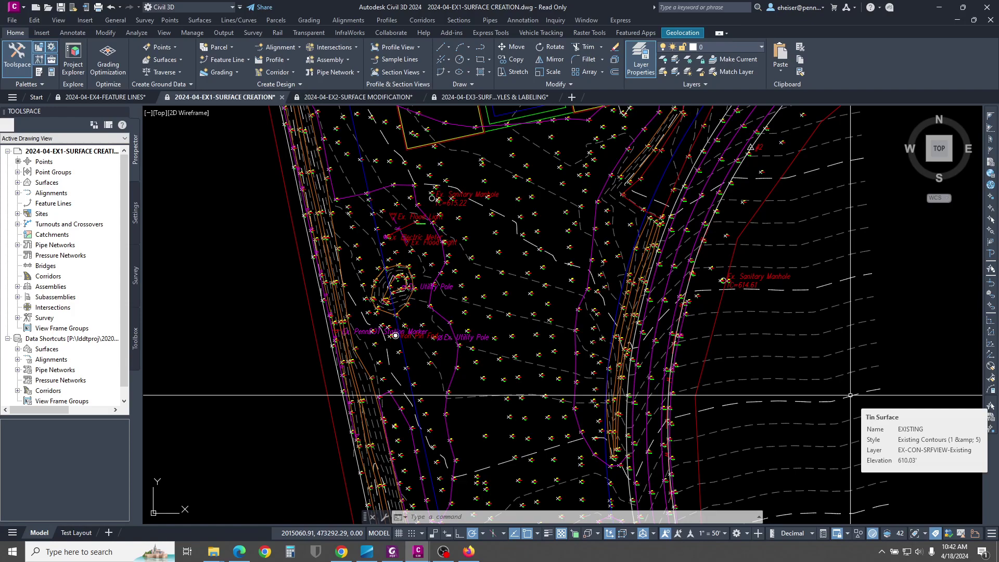
{"action": "middle_click_drag", "start_coordinate": [797, 294], "coordinate": [724, 446]}
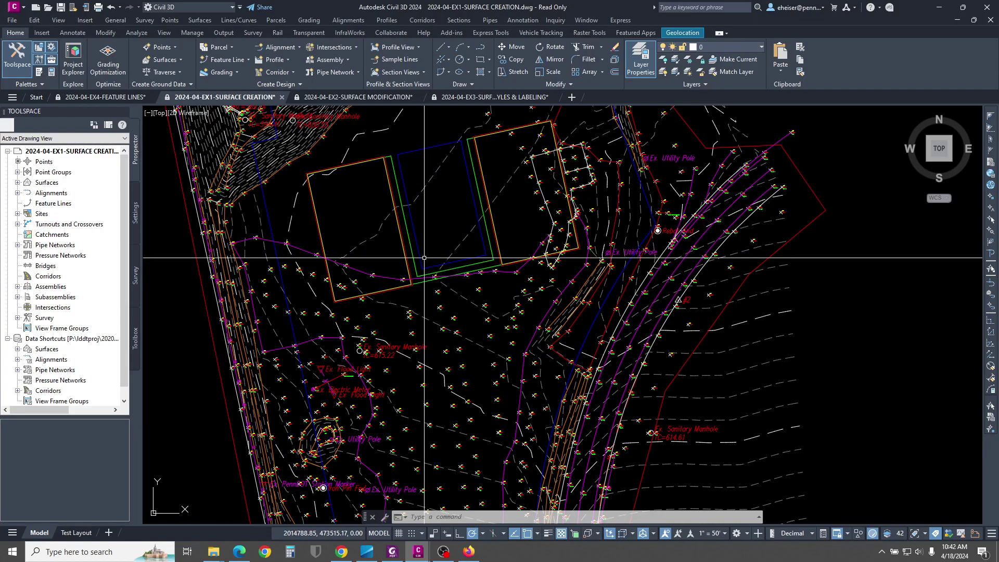
Step: Expand the definition of the EXISTING surface and check which breakline sets it contains
{"action": "left_click", "coordinate": [17, 183]}
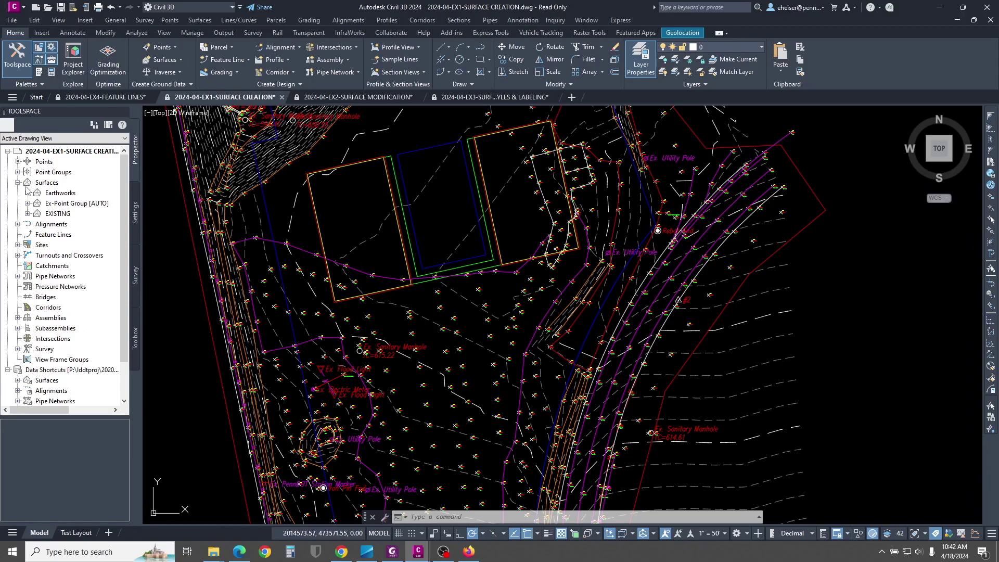
{"action": "left_click", "coordinate": [27, 214]}
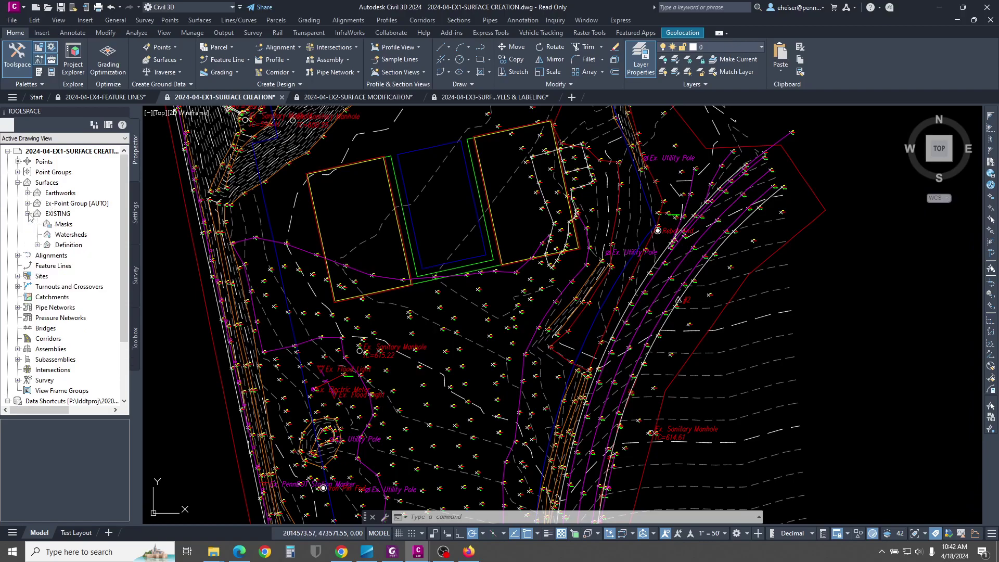
{"action": "left_click", "coordinate": [38, 245]}
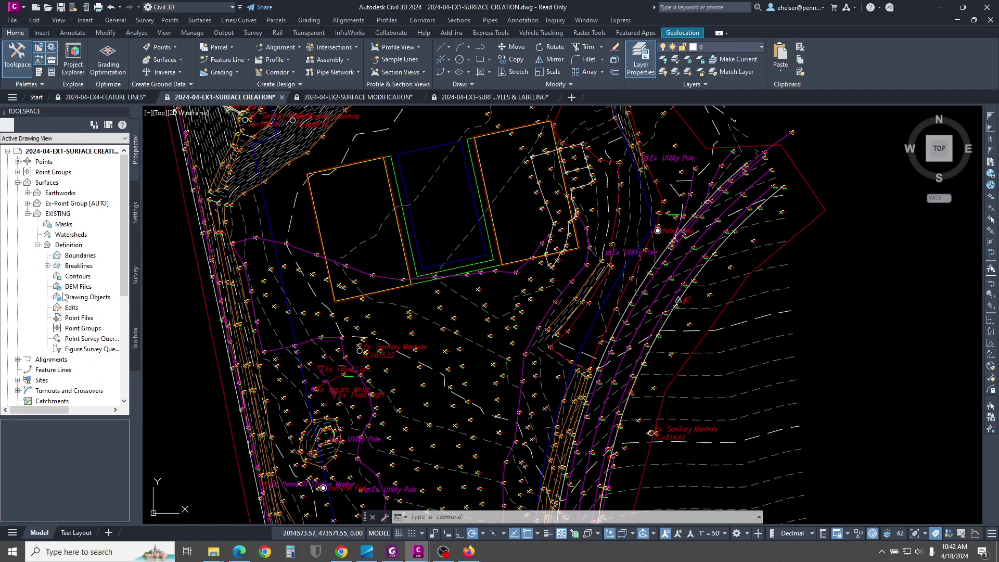
{"action": "left_click", "coordinate": [48, 266]}
{"action": "left_click", "coordinate": [89, 277]}
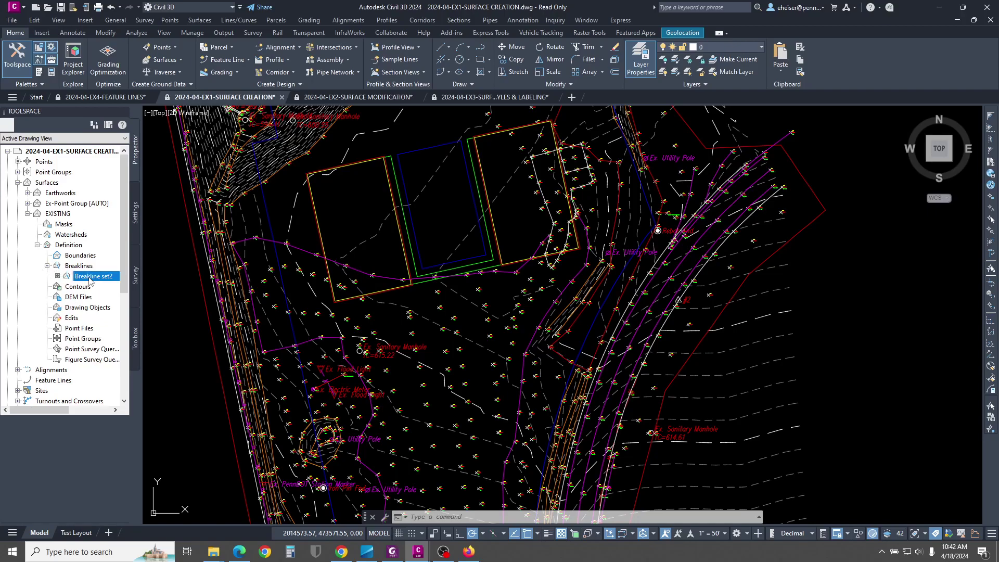
{"action": "left_click", "coordinate": [47, 266]}
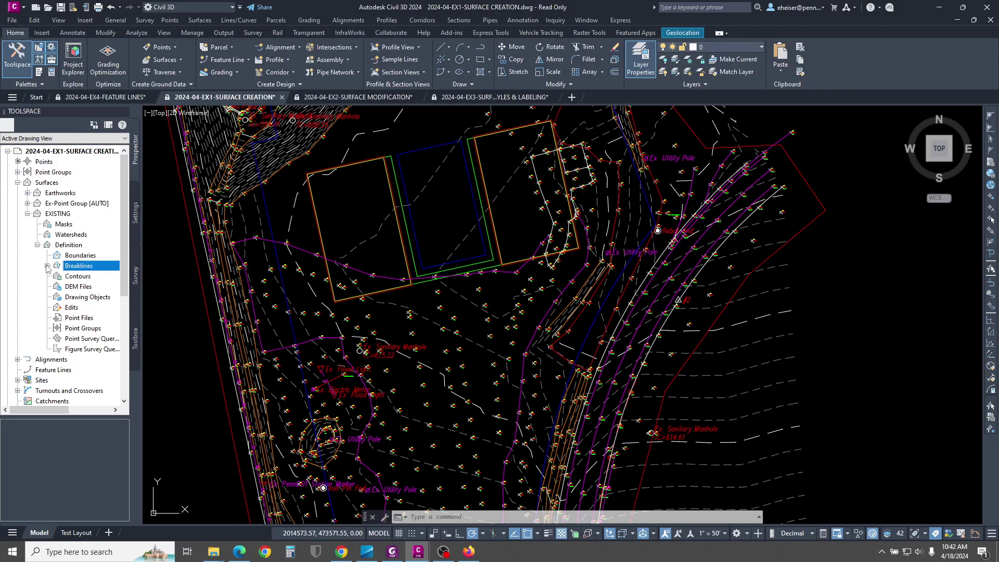
Step: Add the FIELD DATA - PART 1 point group to the EXISTING surface's definition
{"action": "left_click", "coordinate": [83, 329]}
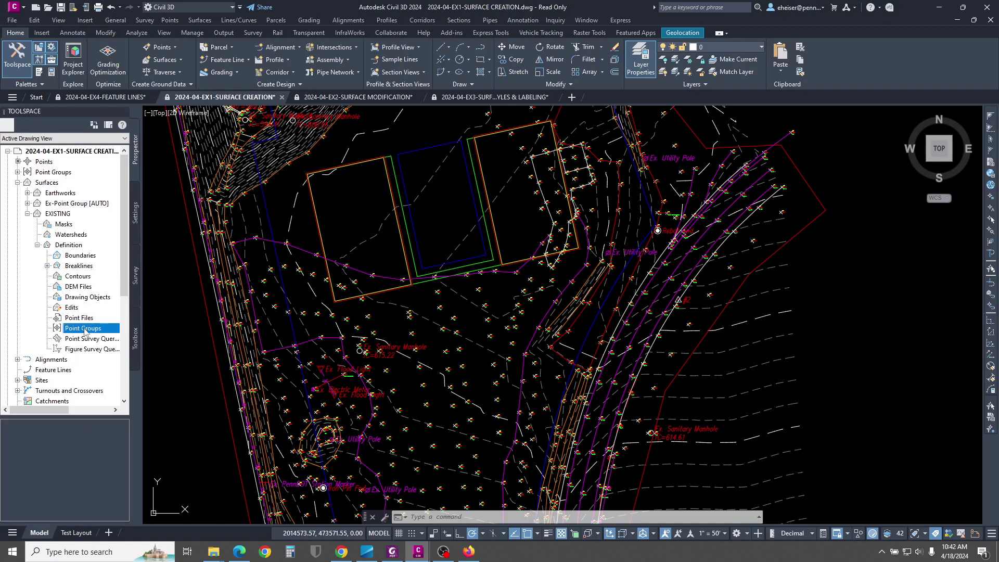
{"action": "right_click", "coordinate": [85, 331]}
{"action": "left_click", "coordinate": [97, 334]}
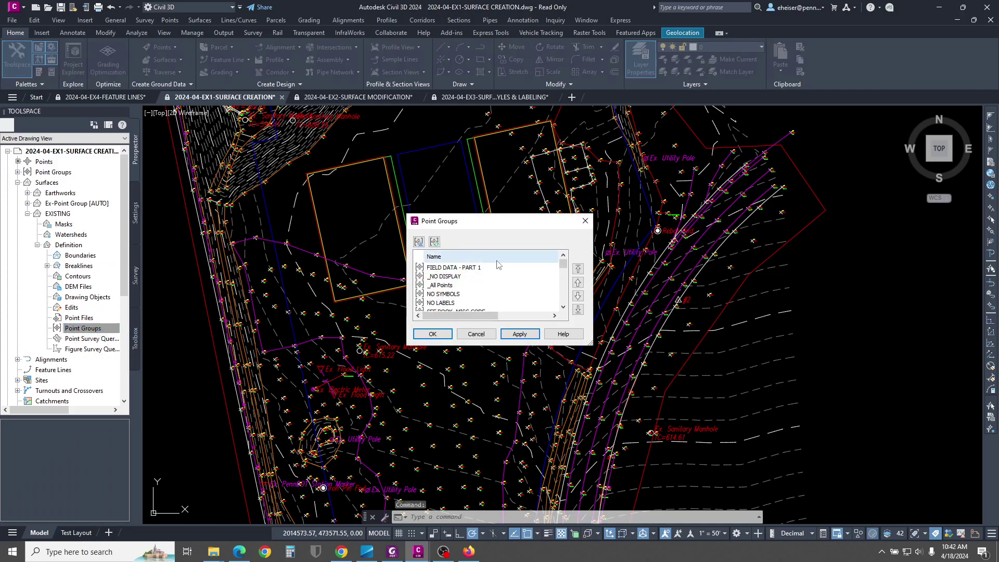
{"action": "left_click", "coordinate": [471, 268]}
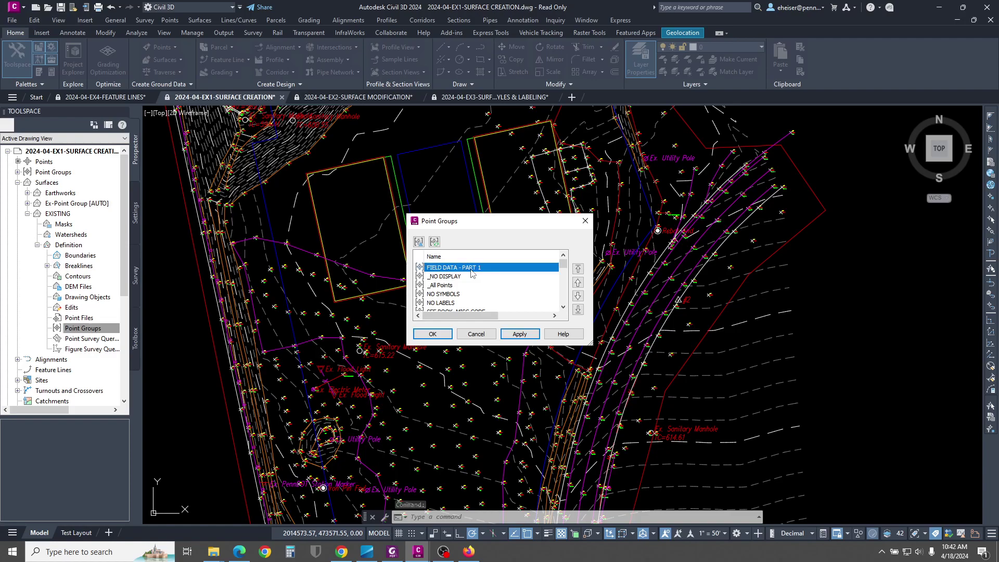
{"action": "left_click", "coordinate": [423, 339]}
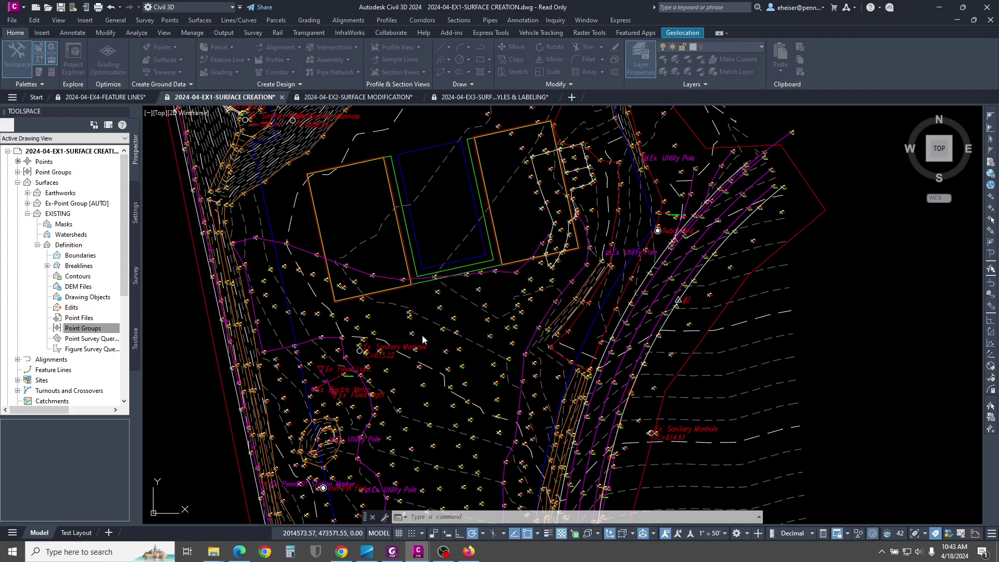
Step: Change the EXISTING surface's style to Edit Surface in its properties
{"action": "scroll", "coordinate": [588, 183], "scroll_direction": "down", "scroll_amount": 2}
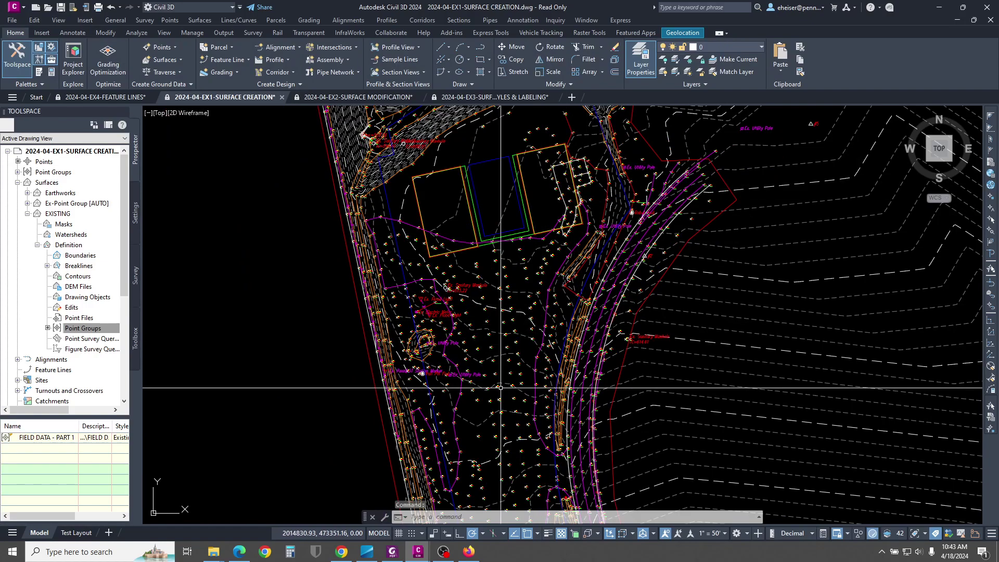
{"action": "mouse_move", "coordinate": [498, 215]}
{"action": "middle_mouse_down"}
{"action": "mouse_move", "coordinate": [515, 274]}
{"action": "mouse_move", "coordinate": [608, 178]}
{"action": "middle_mouse_up"}
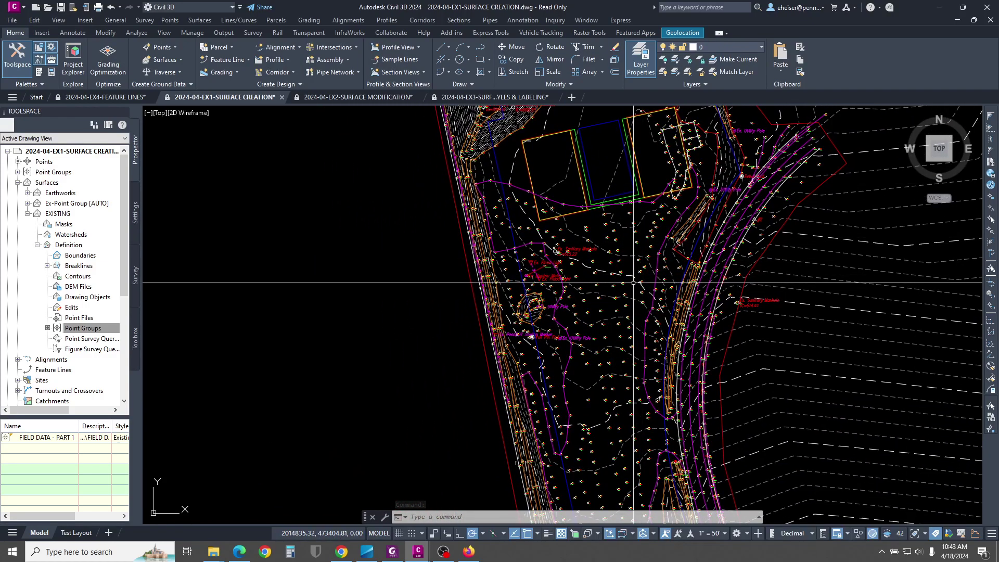
{"action": "scroll", "coordinate": [631, 274], "scroll_direction": "up", "scroll_amount": 4}
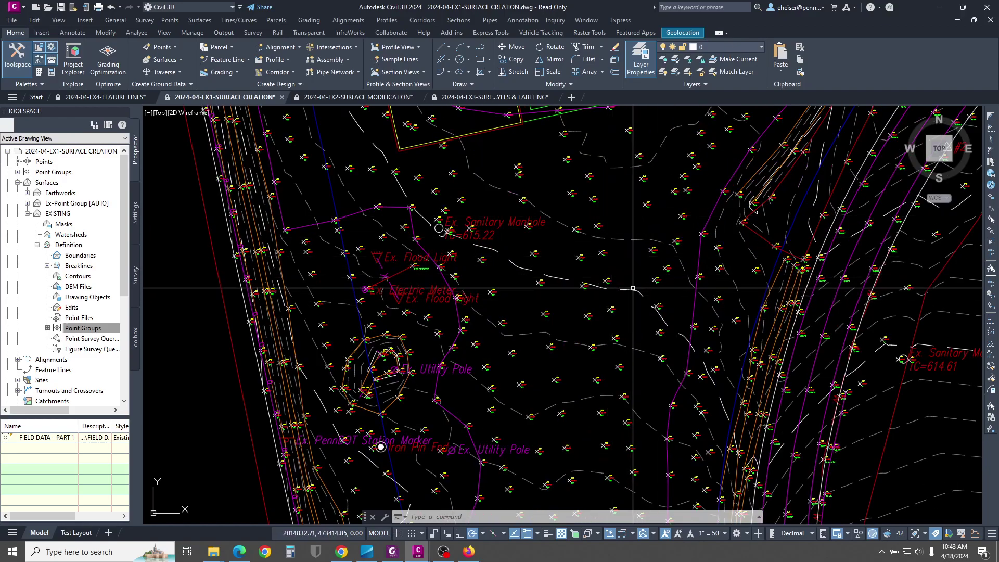
{"action": "left_click", "coordinate": [633, 288]}
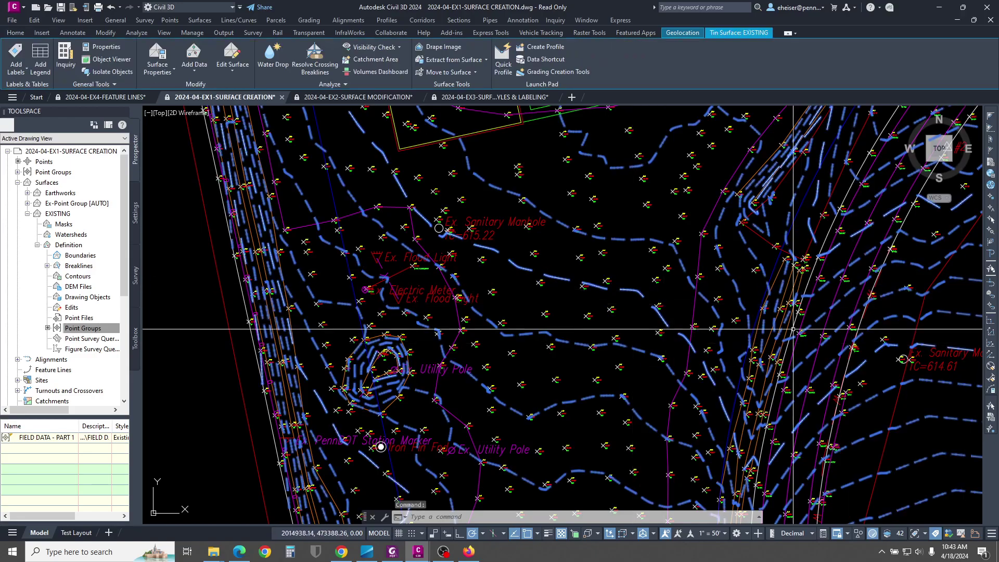
{"action": "type", "text": "pr"}
{"action": "key", "text": "Return"}
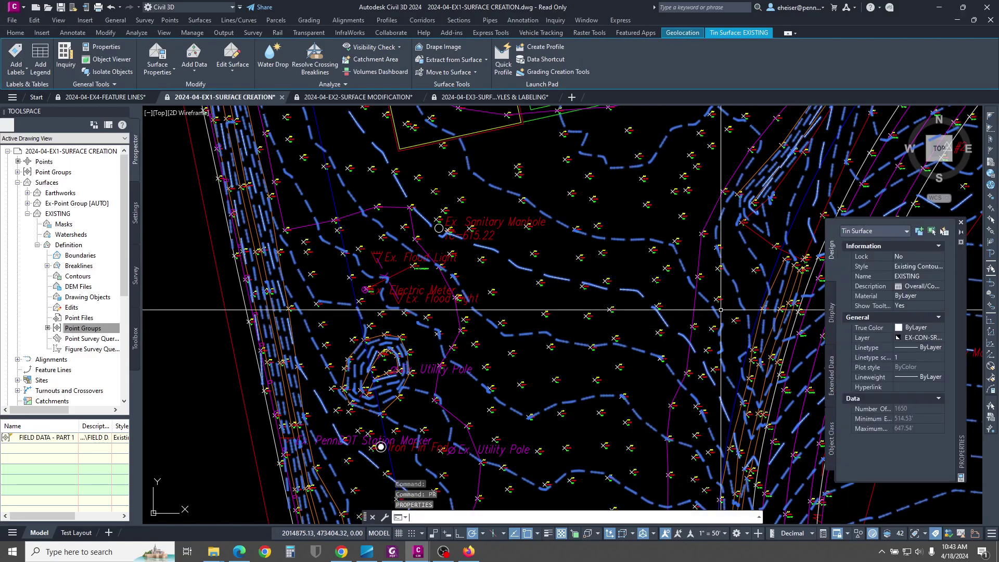
{"action": "left_click", "coordinate": [911, 269]}
{"action": "left_click", "coordinate": [918, 268]}
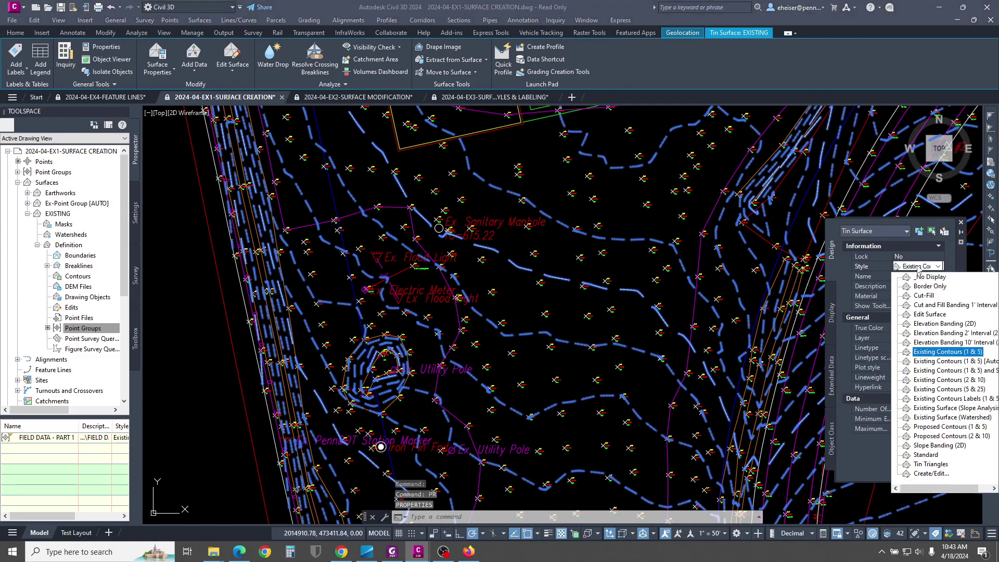
{"action": "left_click", "coordinate": [922, 314]}
{"action": "scroll", "coordinate": [541, 317], "scroll_direction": "up", "scroll_amount": 4}
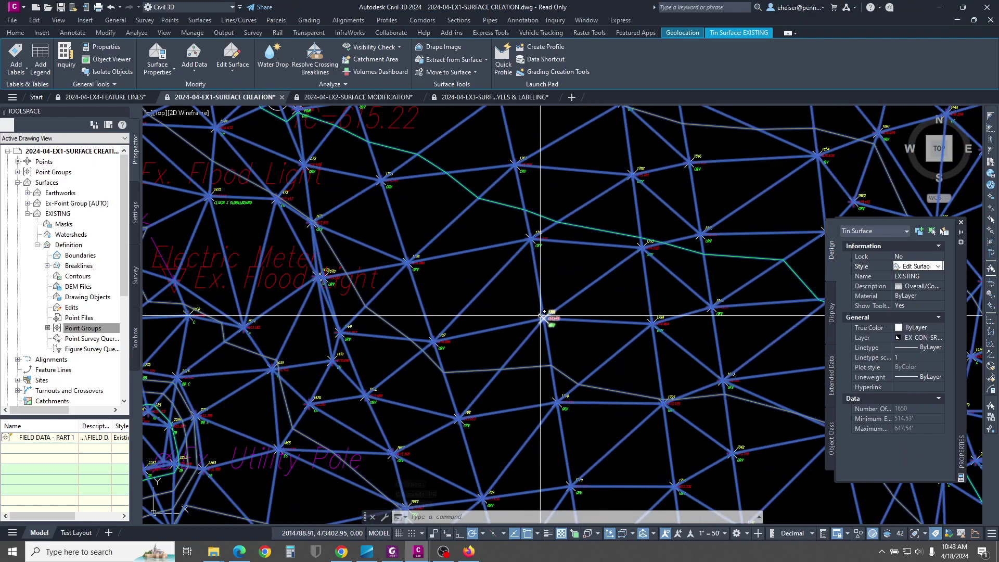
{"action": "key", "text": "Escape"}
{"action": "key", "text": "Escape"}
Step: Examine how the surface triangles connect the survey points around the utility pole, electric meter and sanitary manhole
{"action": "scroll", "coordinate": [536, 326], "scroll_direction": "up", "scroll_amount": 2}
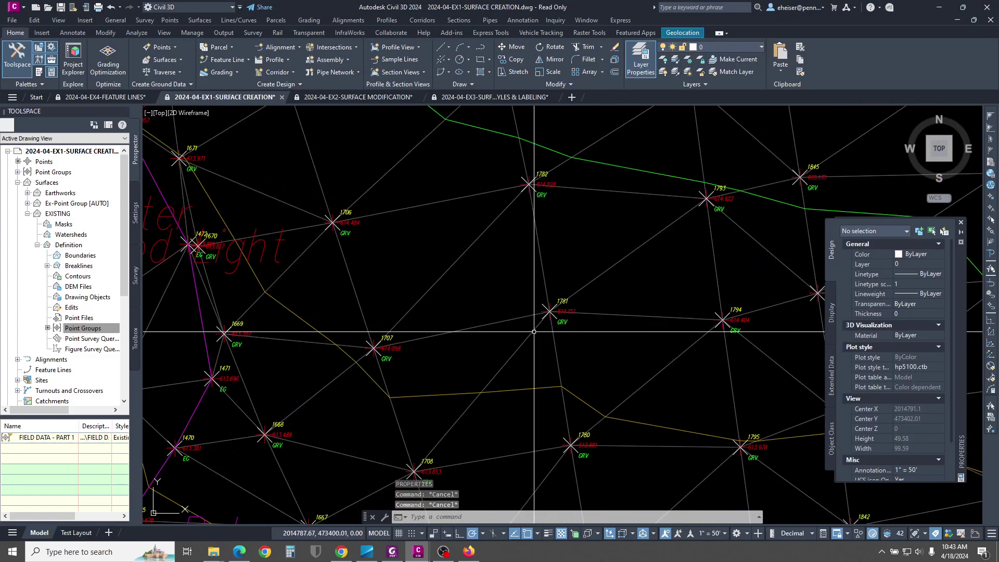
{"action": "scroll", "coordinate": [467, 422], "scroll_direction": "down", "scroll_amount": 2}
{"action": "mouse_move", "coordinate": [364, 477]}
{"action": "middle_mouse_down"}
{"action": "mouse_move", "coordinate": [512, 326]}
{"action": "mouse_move", "coordinate": [588, 329]}
{"action": "middle_mouse_up"}
{"action": "scroll", "coordinate": [486, 317], "scroll_direction": "up", "scroll_amount": 2}
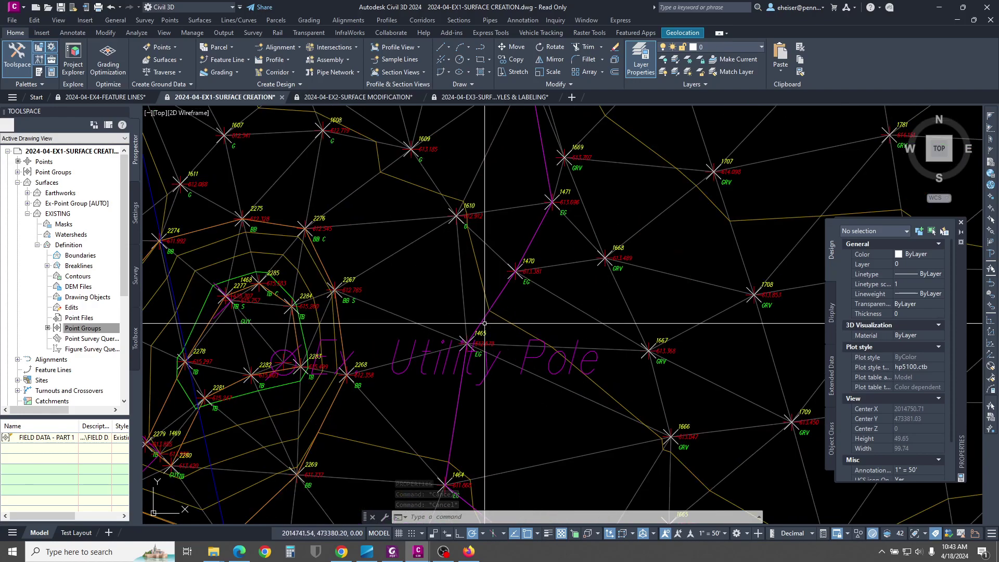
{"action": "scroll", "coordinate": [513, 254], "scroll_direction": "down", "scroll_amount": 2}
{"action": "middle_click_drag", "start_coordinate": [588, 161], "coordinate": [458, 384]}
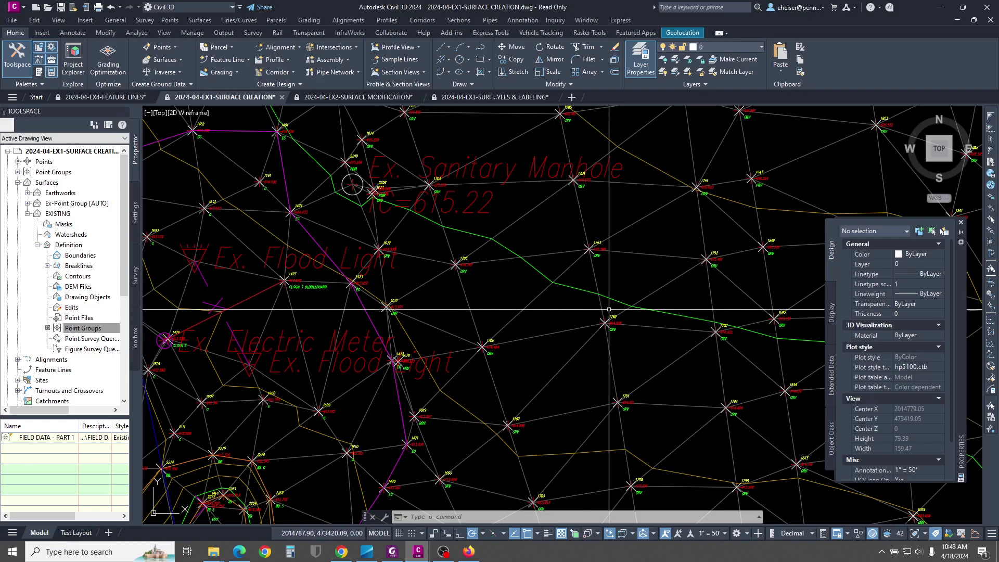
Step: Set the EXISTING surface's style to Existing Contours (1 & 5) and deselect the surface
{"action": "left_click", "coordinate": [652, 289]}
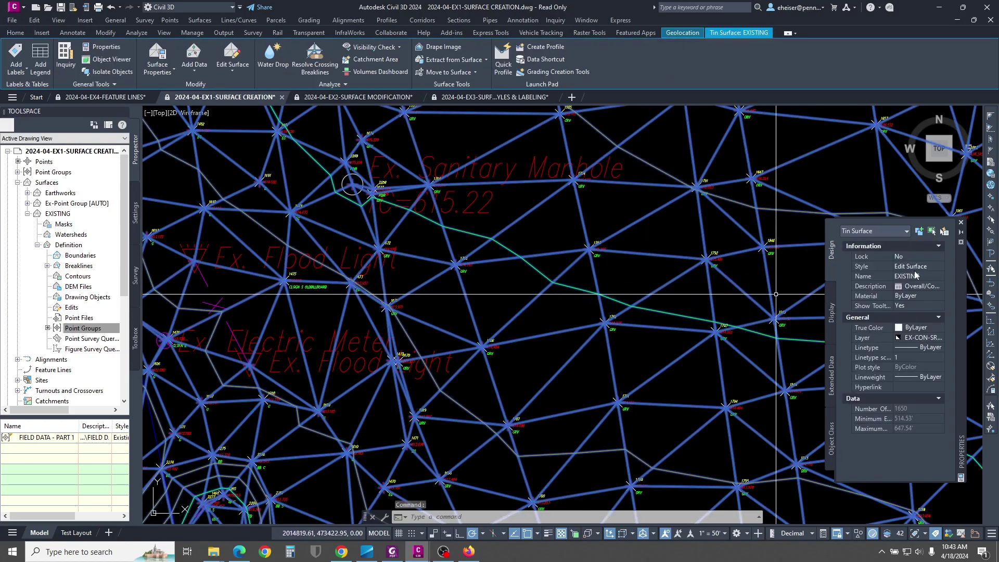
{"action": "left_click", "coordinate": [913, 267]}
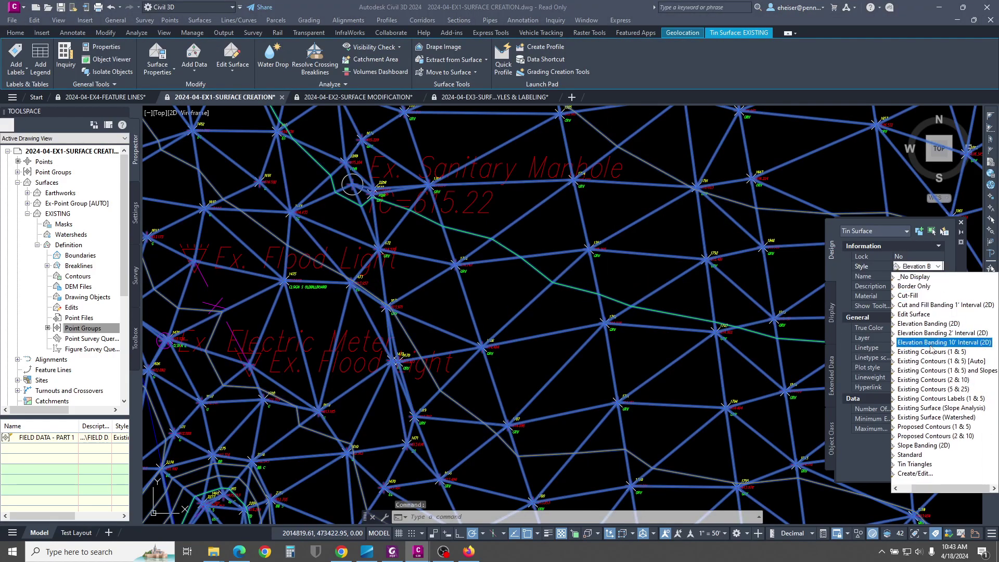
{"action": "left_click", "coordinate": [932, 354]}
{"action": "key", "text": "Escape"}
{"action": "key", "text": "Escape"}
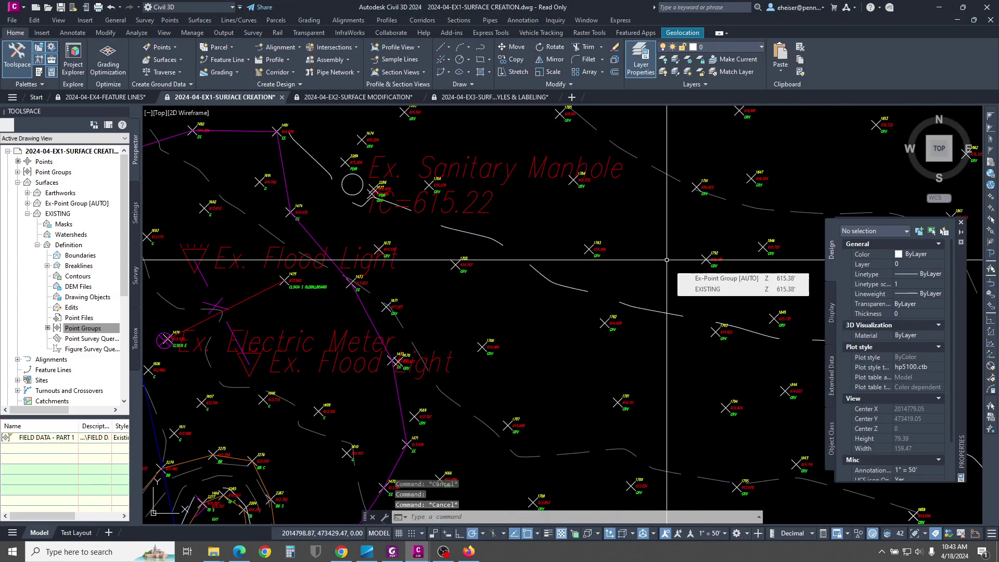
Step: Select the red EX-CON-BNDRY polyline and examine its outline around the whole site
{"action": "scroll", "coordinate": [676, 267], "scroll_direction": "down", "scroll_amount": 8}
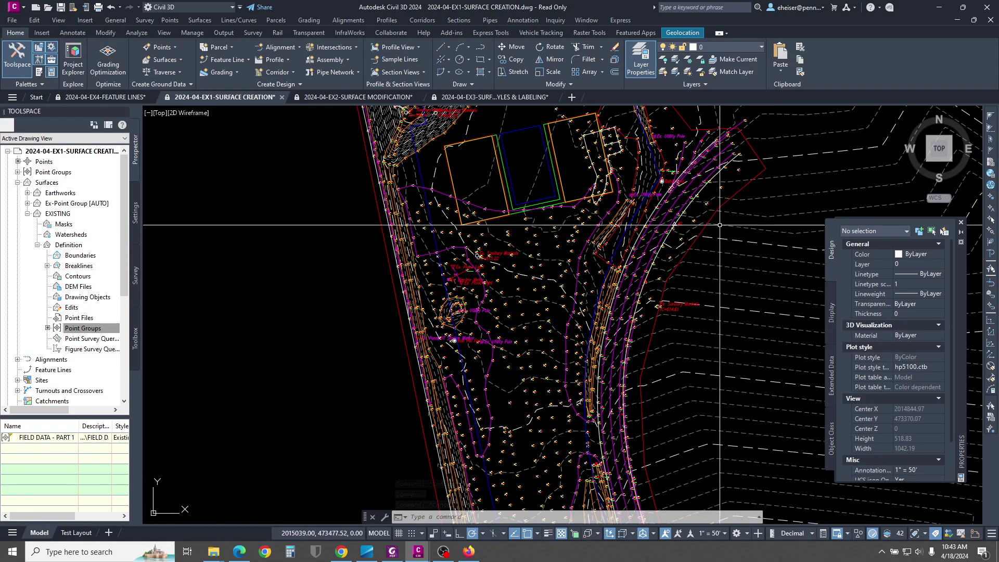
{"action": "left_click", "coordinate": [755, 177]}
{"action": "middle_click_drag", "start_coordinate": [758, 151], "coordinate": [765, 177]}
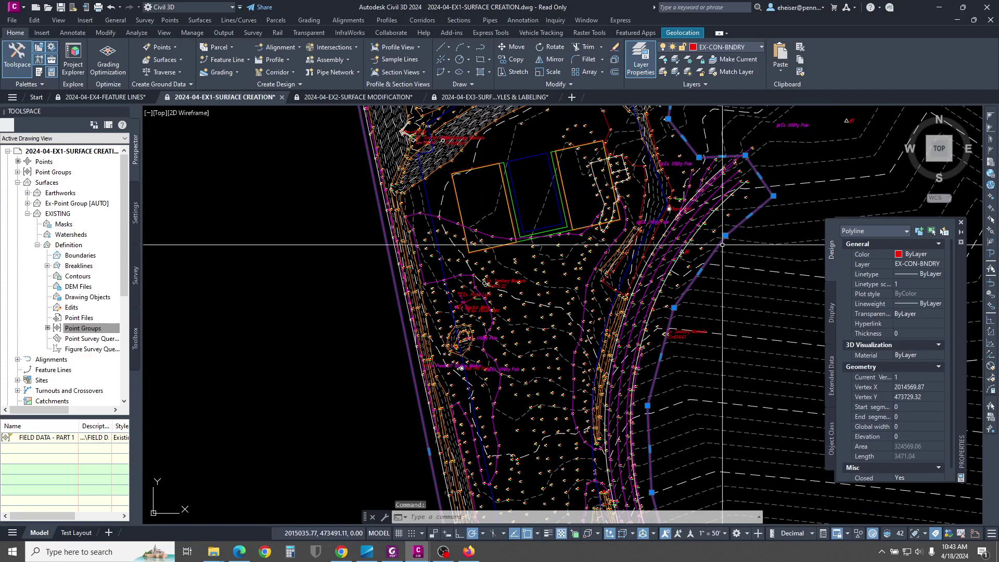
{"action": "middle_click_drag", "start_coordinate": [653, 366], "coordinate": [589, 199]}
{"action": "scroll", "coordinate": [577, 475], "scroll_direction": "up", "scroll_amount": 2}
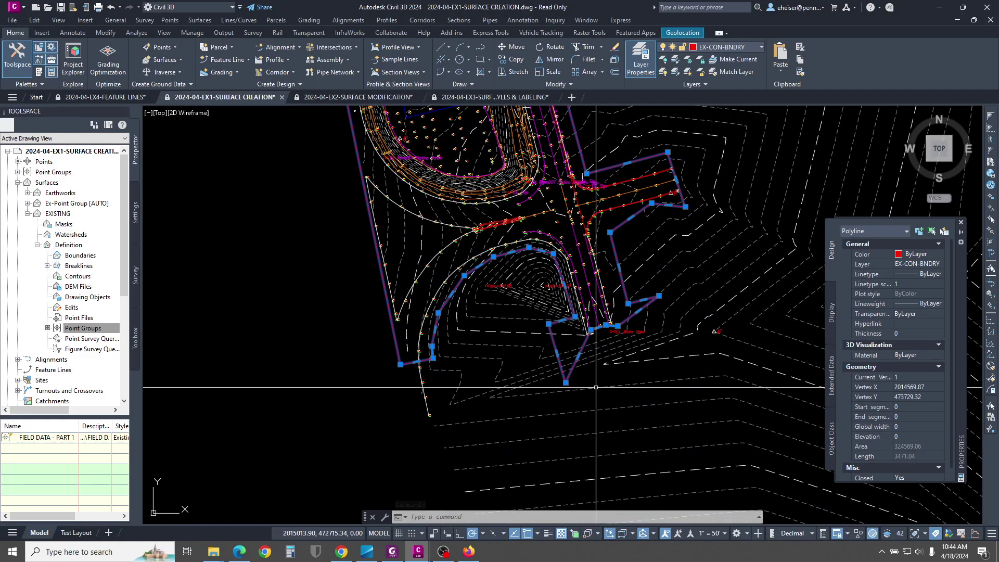
{"action": "scroll", "coordinate": [418, 359], "scroll_direction": "up", "scroll_amount": 3}
{"action": "scroll", "coordinate": [418, 360], "scroll_direction": "down", "scroll_amount": 5}
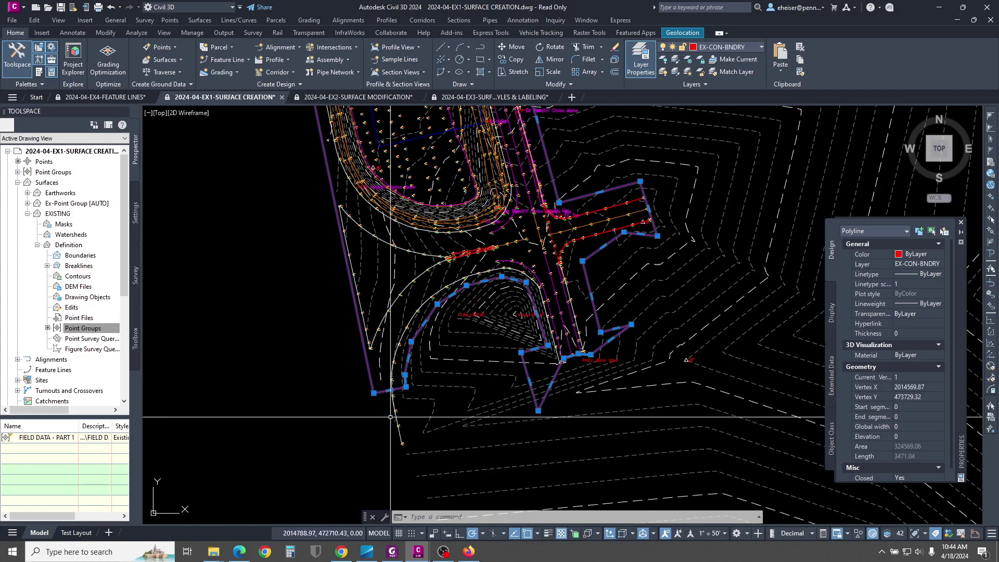
{"action": "middle_click_drag", "start_coordinate": [461, 335], "coordinate": [458, 494]}
{"action": "scroll", "coordinate": [525, 416], "scroll_direction": "up", "scroll_amount": 3}
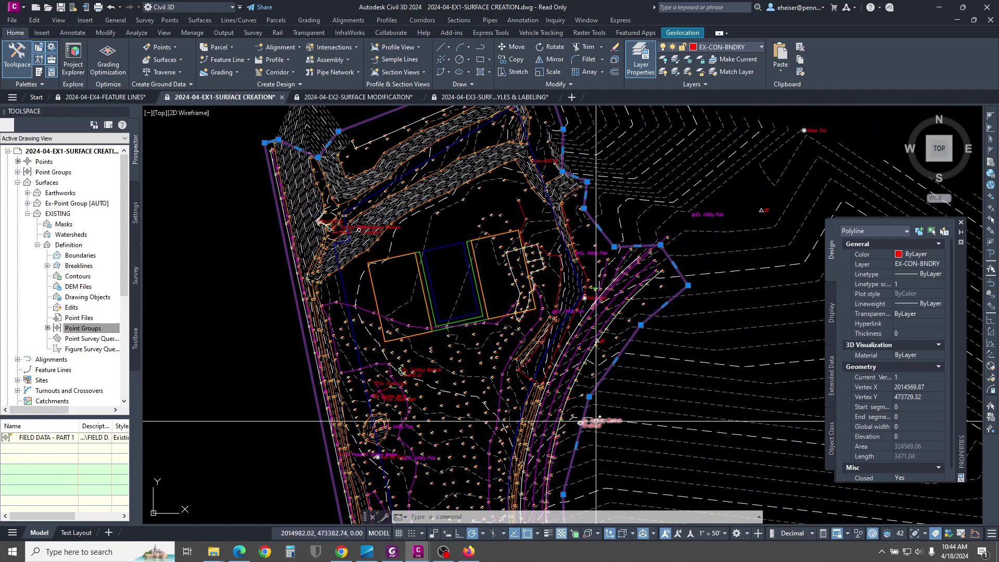
{"action": "key", "text": "Escape"}
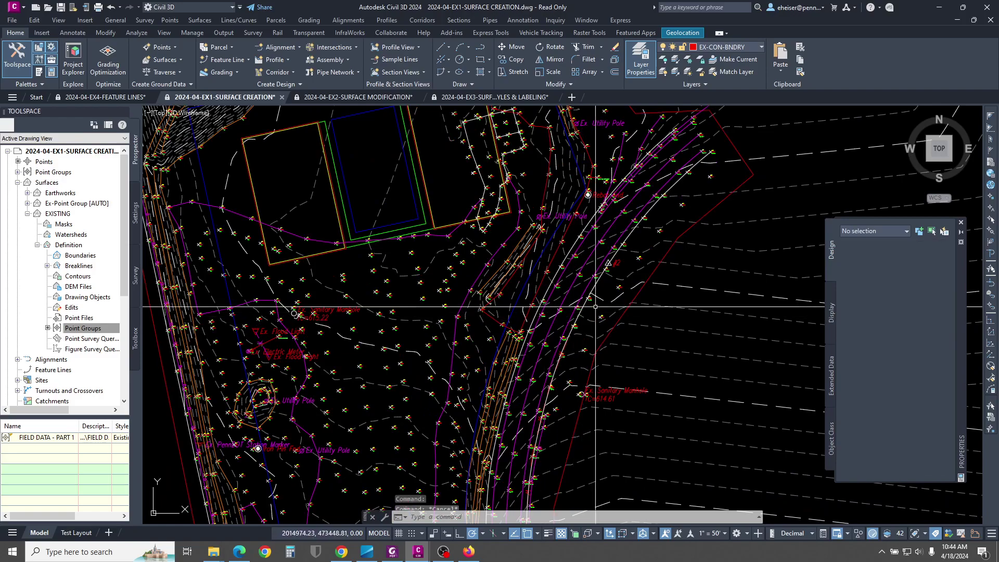
Step: Add a boundary of type Outer to the EXISTING surface from the red EX-CON-BNDRY polyline, keeping Non-destructive breakline off
{"action": "left_click", "coordinate": [625, 312]}
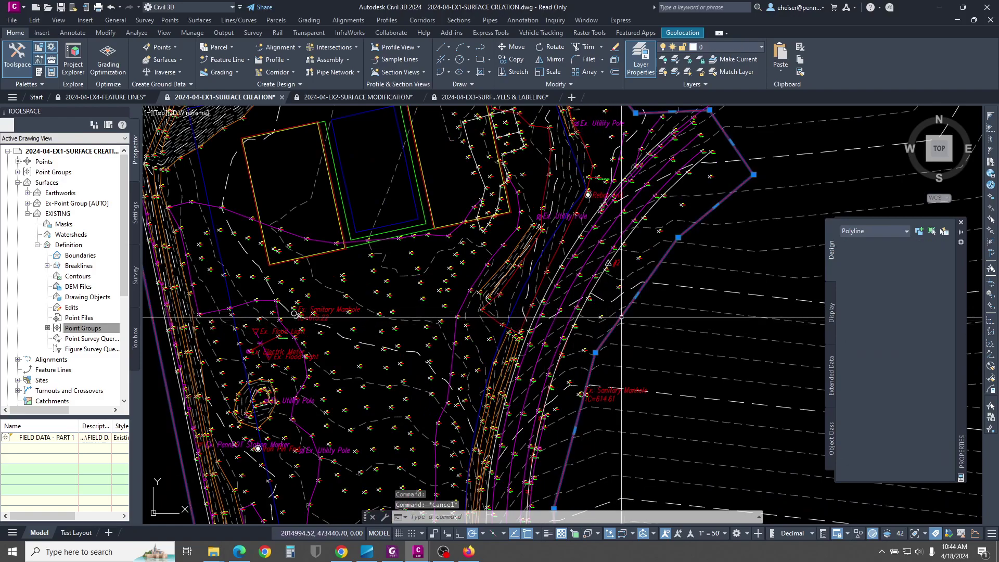
{"action": "right_click", "coordinate": [81, 257]}
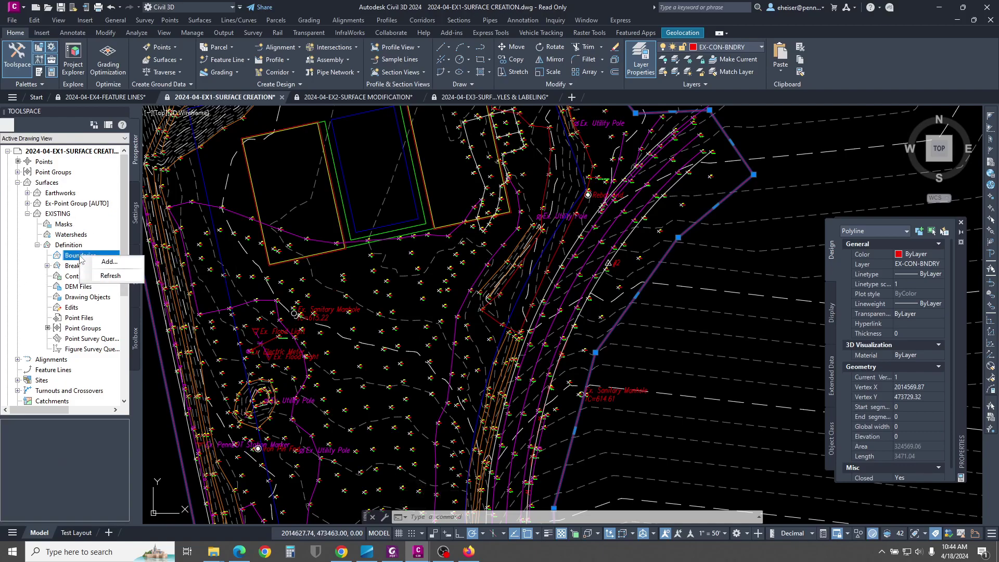
{"action": "left_click", "coordinate": [108, 262]}
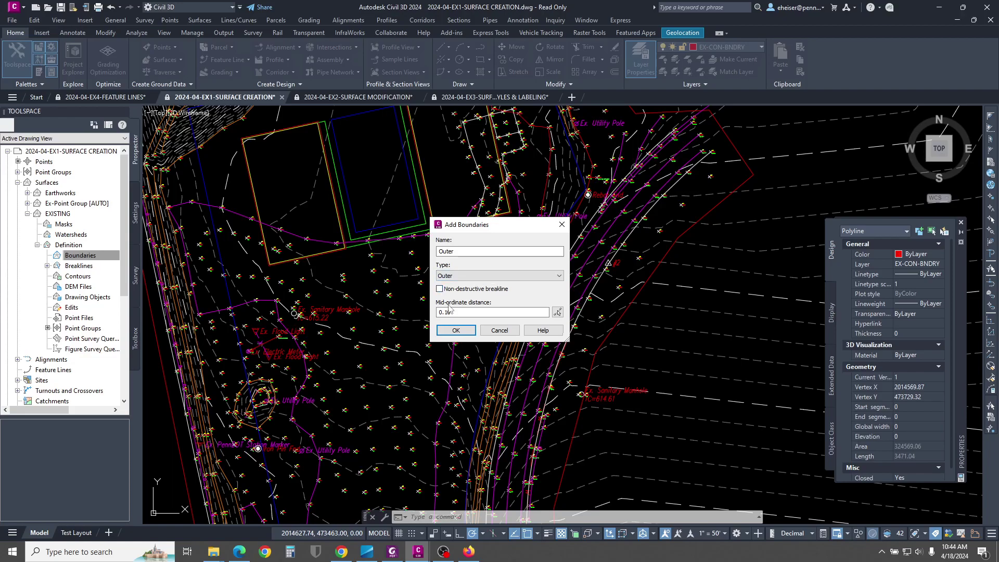
{"action": "left_click", "coordinate": [457, 332]}
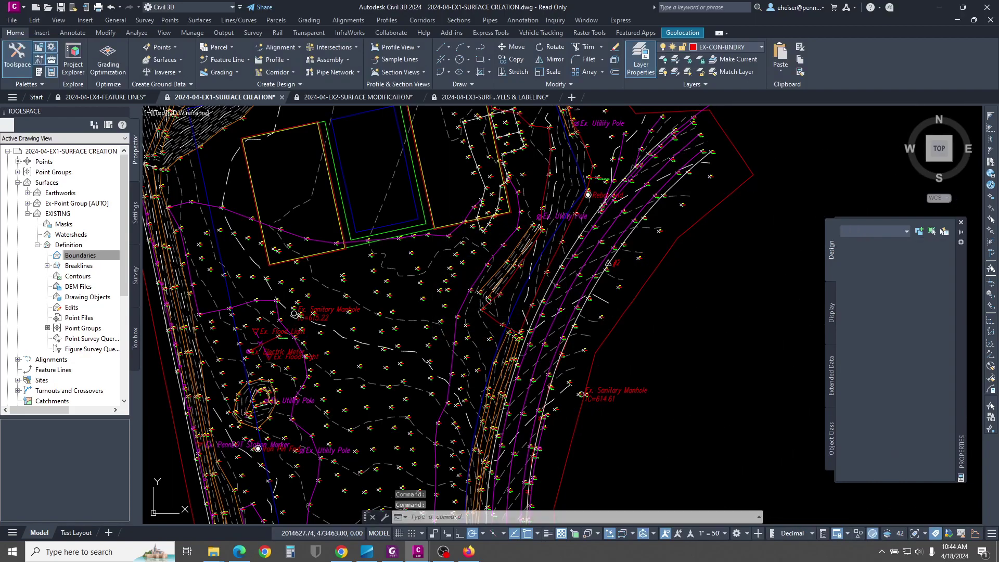
Step: Examine how the EXISTING contours end near the red boundary line along the road and the sanitary manhole
{"action": "scroll", "coordinate": [604, 330], "scroll_direction": "up", "scroll_amount": 4}
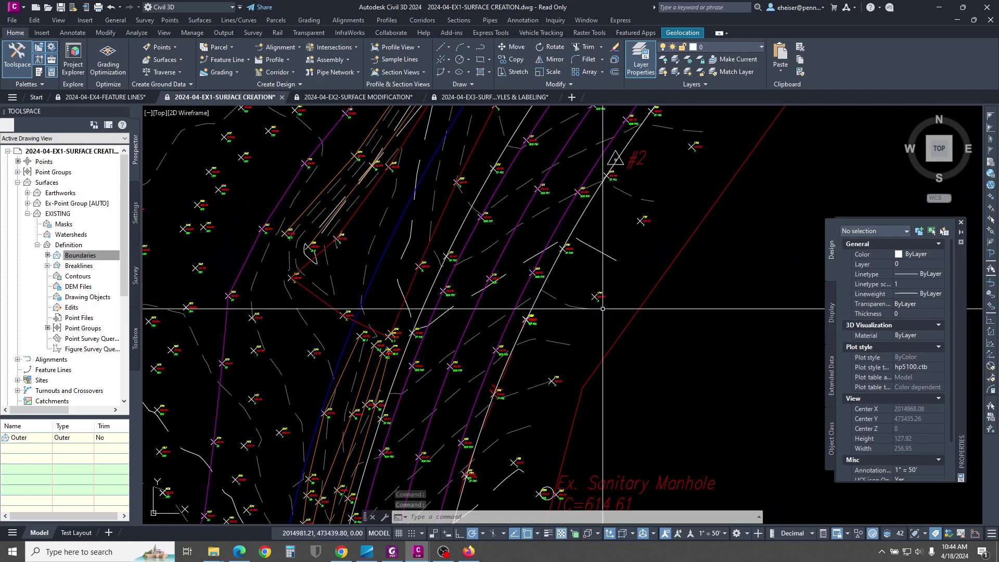
{"action": "scroll", "coordinate": [521, 472], "scroll_direction": "down", "scroll_amount": 4}
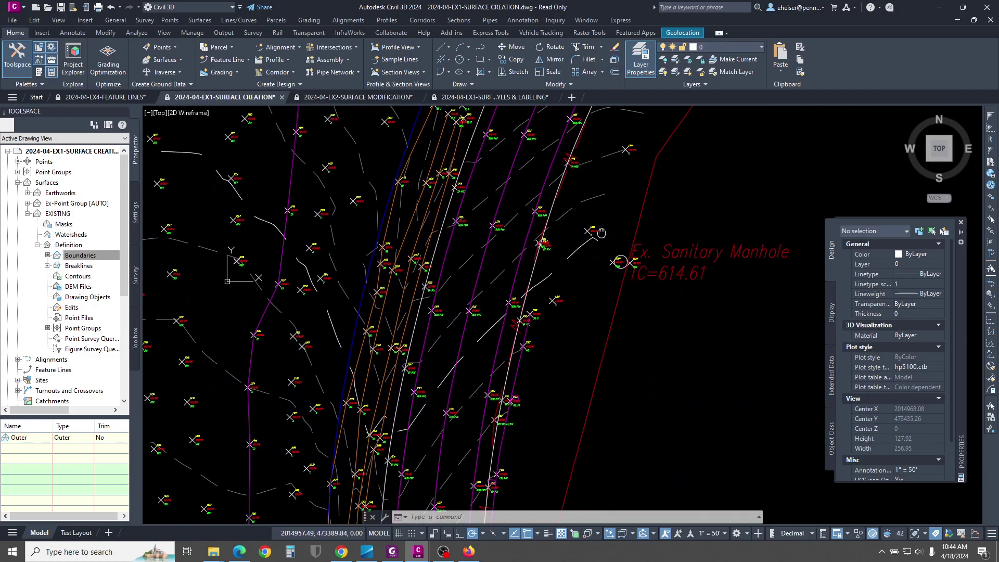
{"action": "middle_click_drag", "start_coordinate": [644, 123], "coordinate": [579, 382]}
{"action": "scroll", "coordinate": [588, 349], "scroll_direction": "up", "scroll_amount": 4}
{"action": "scroll", "coordinate": [588, 349], "scroll_direction": "up", "scroll_amount": 6}
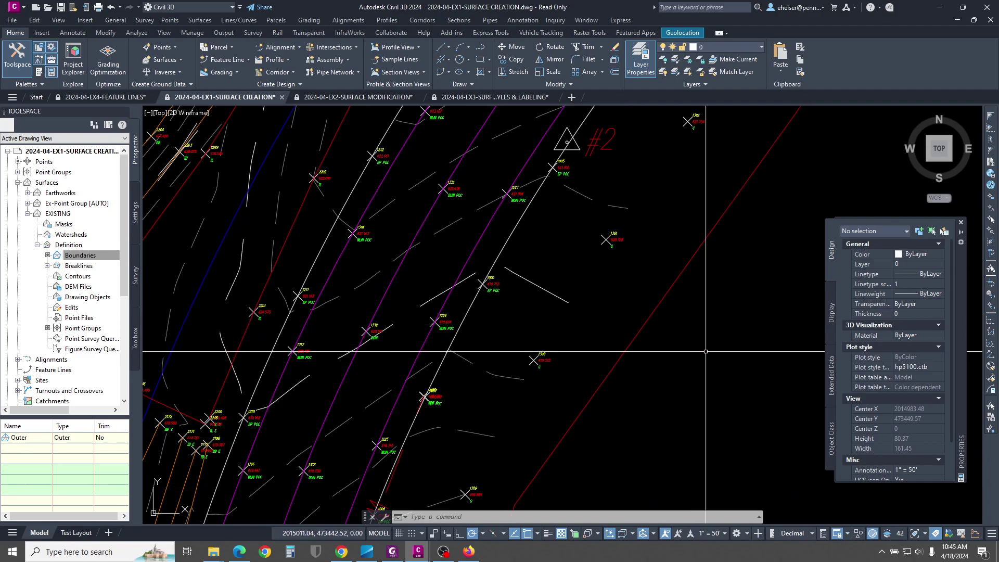
{"action": "mouse_move", "coordinate": [707, 322]}
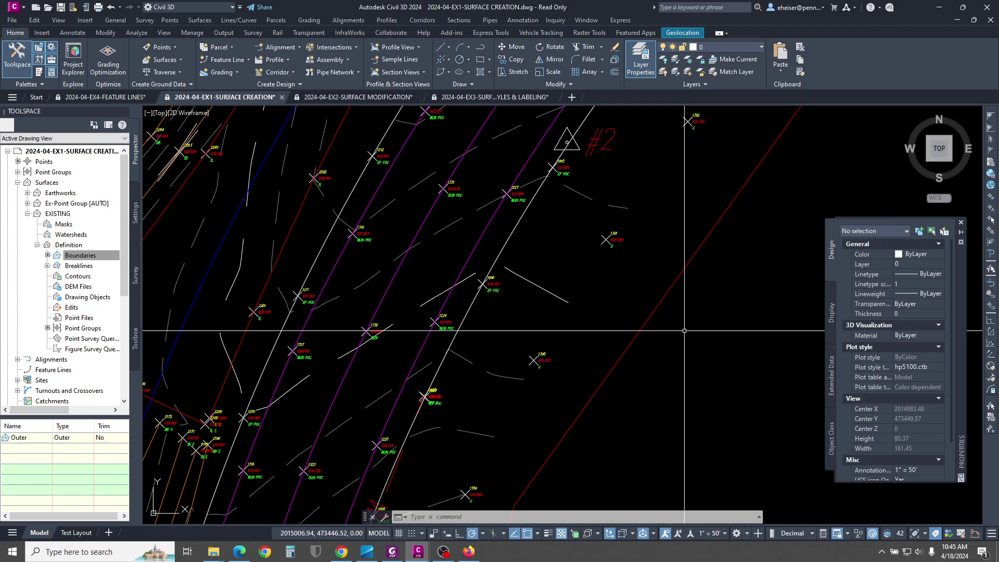
{"action": "scroll", "coordinate": [718, 319], "scroll_direction": "down", "scroll_amount": 5}
{"action": "scroll", "coordinate": [651, 257], "scroll_direction": "down", "scroll_amount": 2}
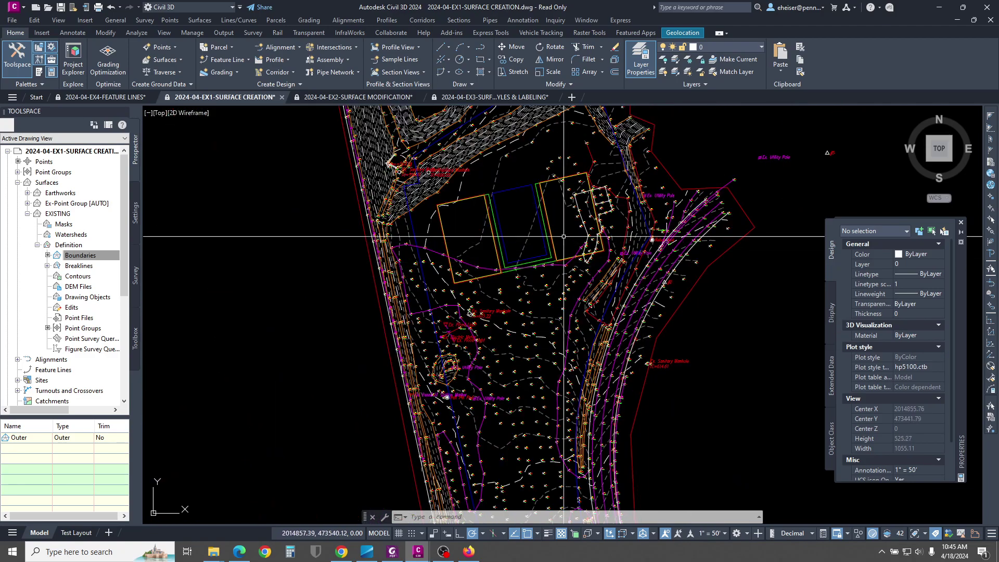
Step: Freeze the EX-FEATURE LINES layer by picking the orange feature line beside points 2307 and 2308
{"action": "middle_click_drag", "start_coordinate": [445, 406], "coordinate": [461, 330]}
{"action": "middle_click_drag", "start_coordinate": [516, 181], "coordinate": [534, 346]}
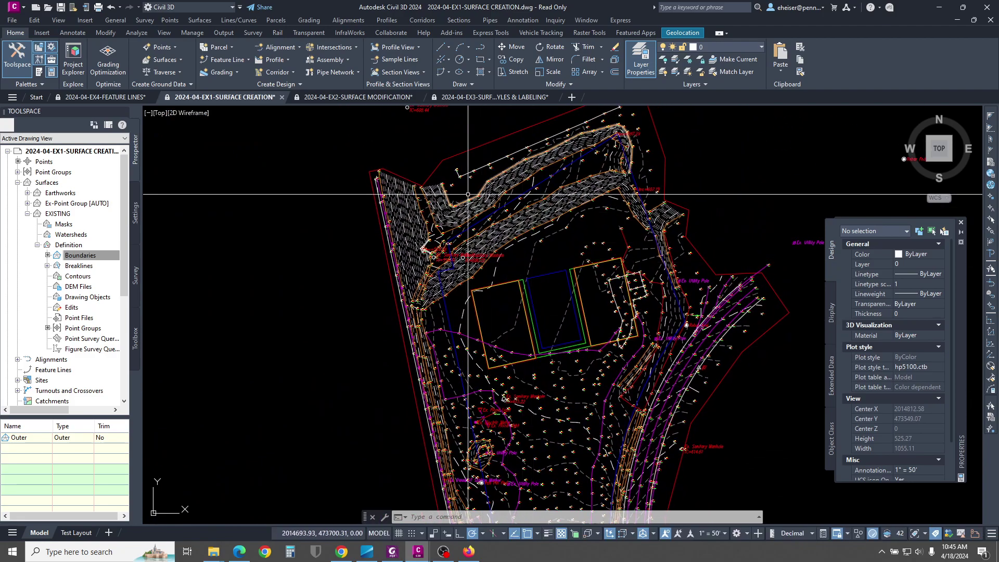
{"action": "left_click", "coordinate": [688, 59]}
{"action": "scroll", "coordinate": [469, 190], "scroll_direction": "up", "scroll_amount": 2}
{"action": "scroll", "coordinate": [513, 198], "scroll_direction": "up", "scroll_amount": 2}
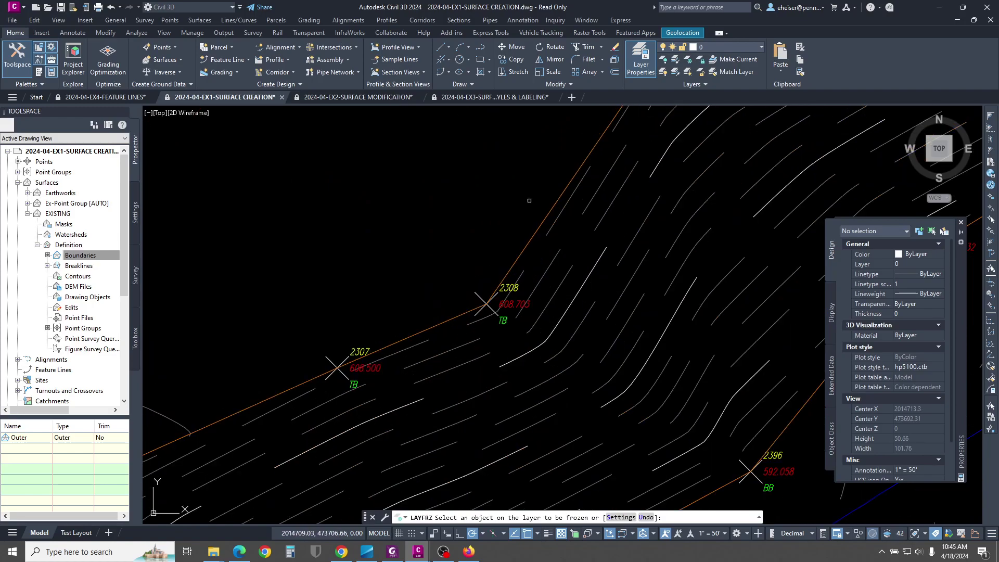
{"action": "left_click", "coordinate": [551, 210]}
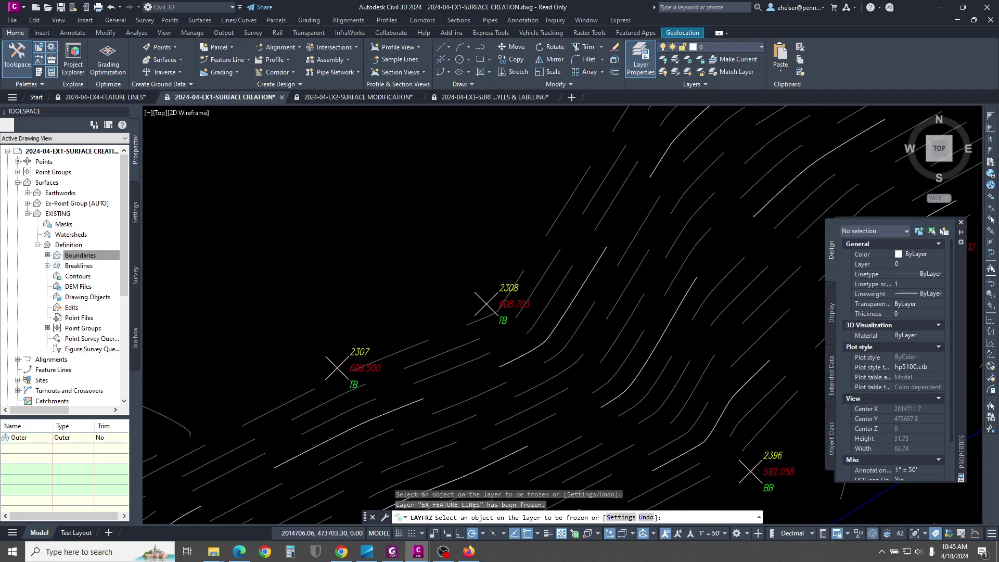
{"action": "scroll", "coordinate": [519, 210], "scroll_direction": "down", "scroll_amount": 10}
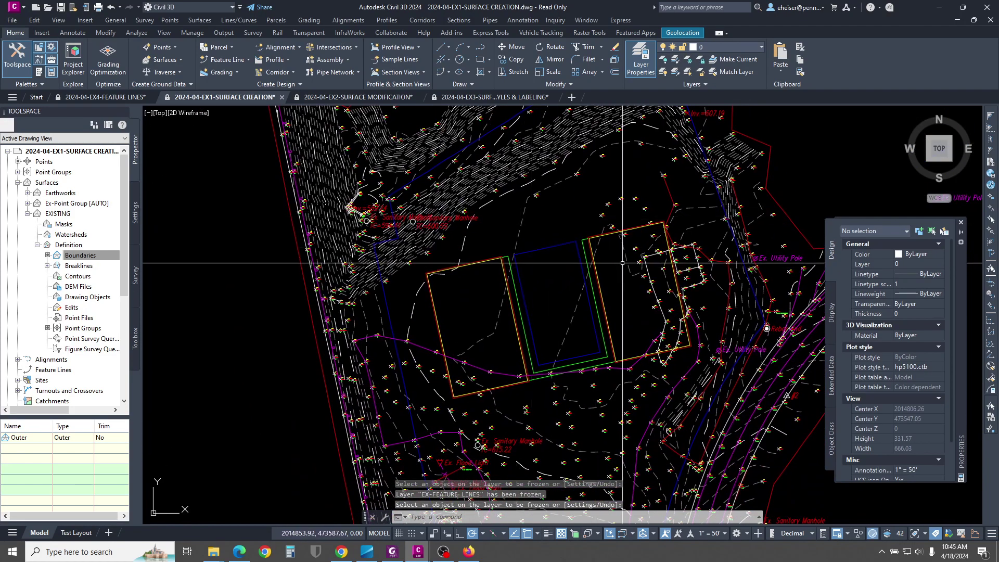
Step: Move the _NO DISPLAY point group to the top of the point group display order, above FIELD DATA - PART 1
{"action": "middle_click_drag", "start_coordinate": [519, 213], "coordinate": [494, 228]}
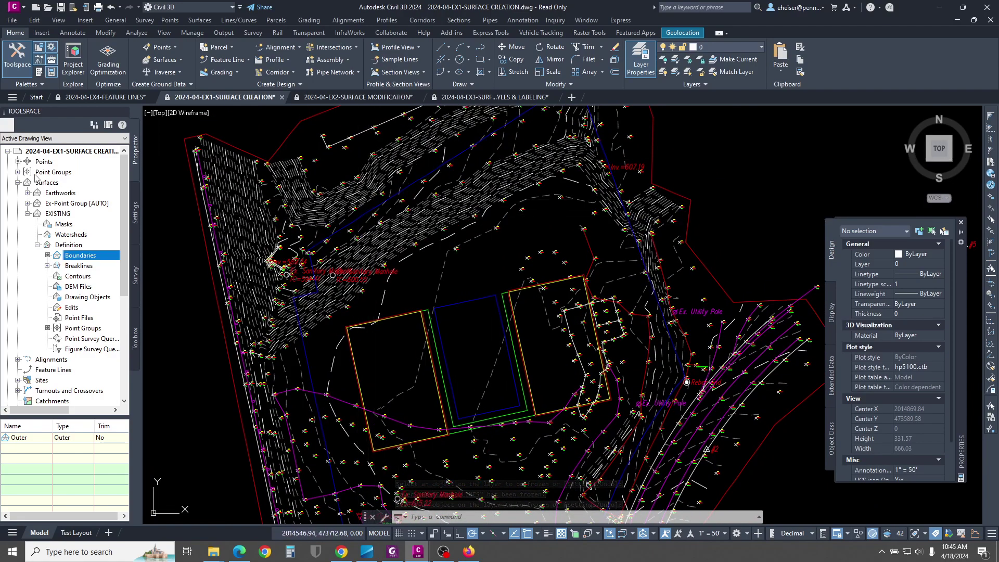
{"action": "left_click", "coordinate": [59, 173]}
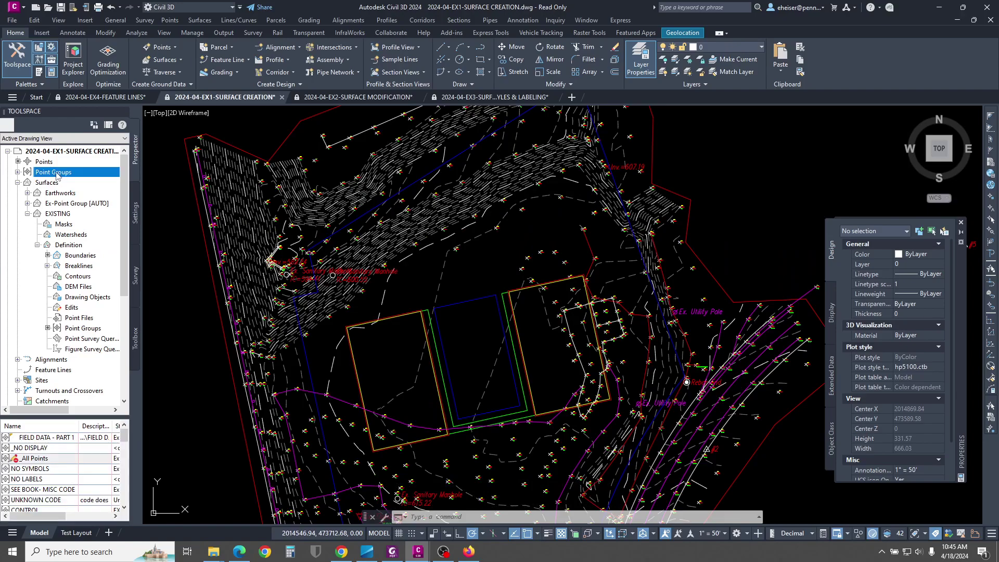
{"action": "right_click", "coordinate": [57, 176]}
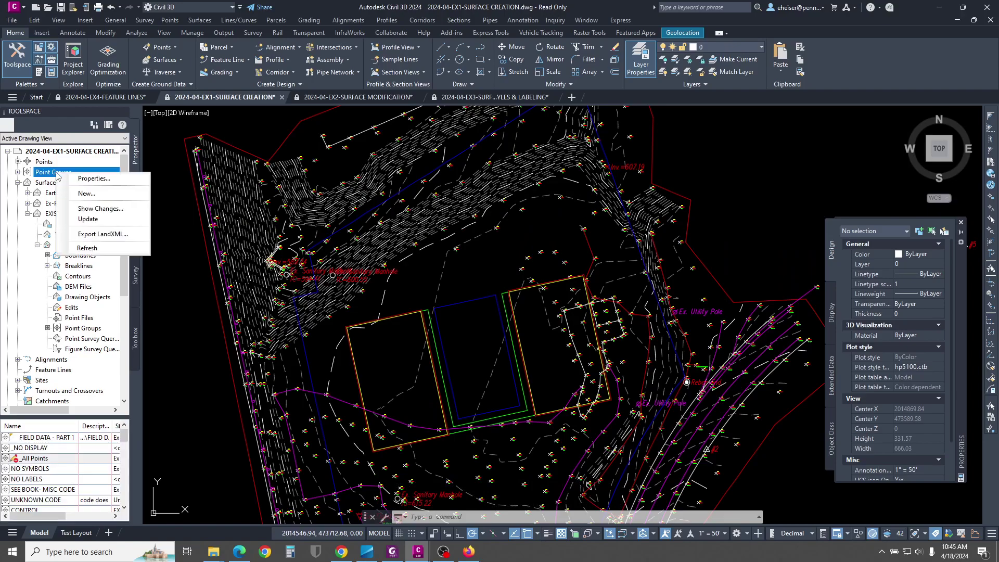
{"action": "left_click", "coordinate": [100, 179]}
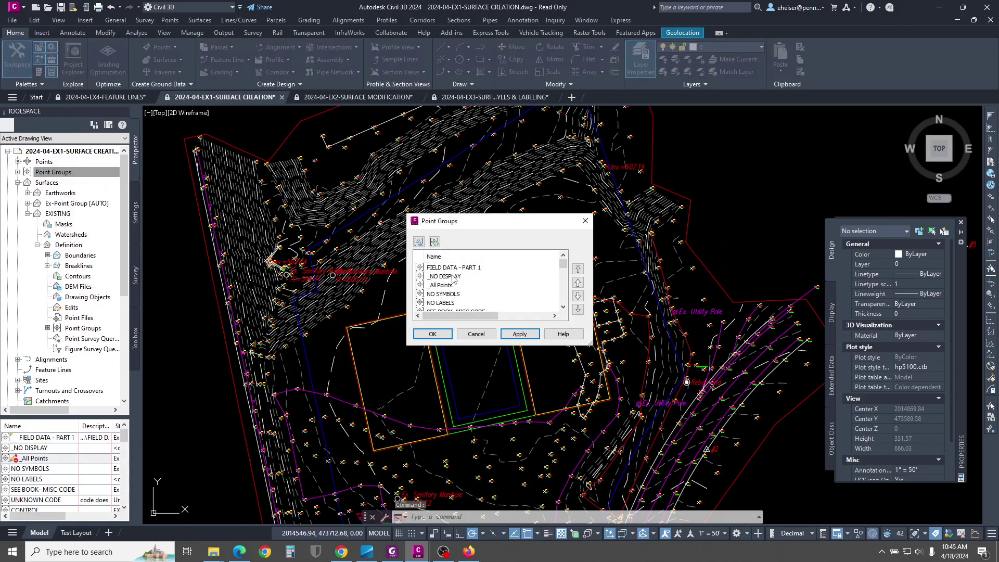
{"action": "left_click", "coordinate": [457, 277]}
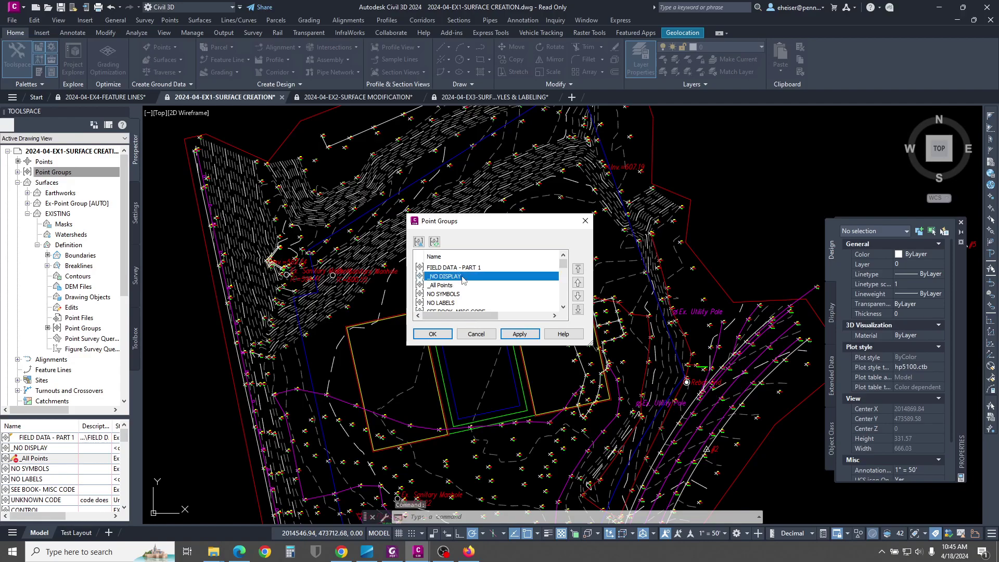
{"action": "left_click", "coordinate": [578, 269]}
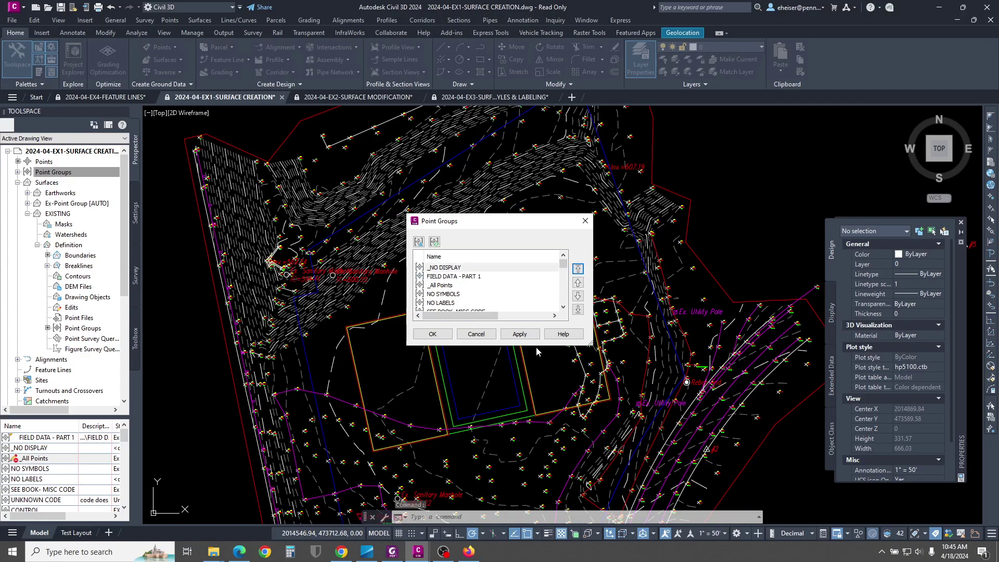
{"action": "left_click", "coordinate": [445, 336]}
{"action": "scroll", "coordinate": [513, 271], "scroll_direction": "down", "scroll_amount": 2}
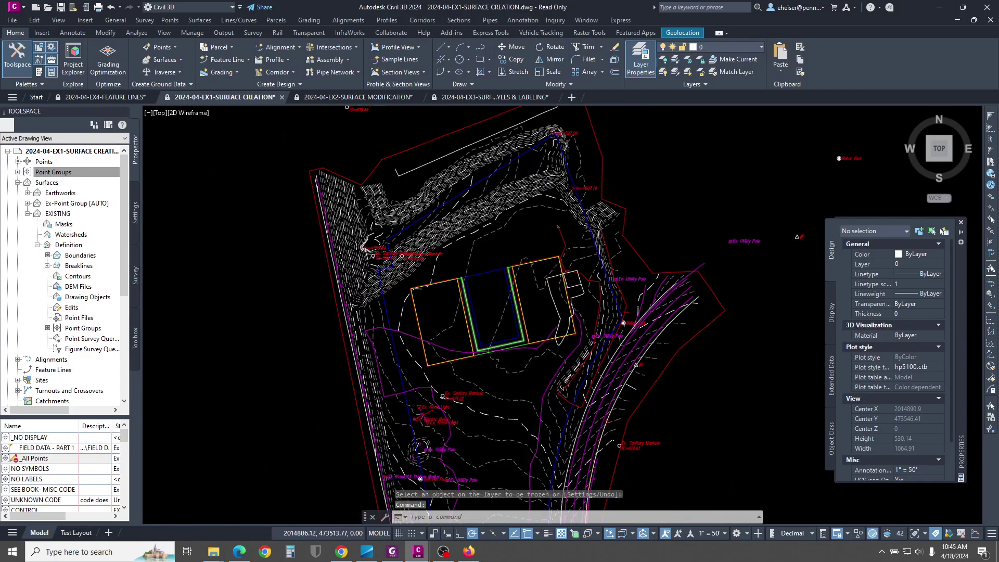
{"action": "scroll", "coordinate": [483, 325], "scroll_direction": "up", "scroll_amount": 2}
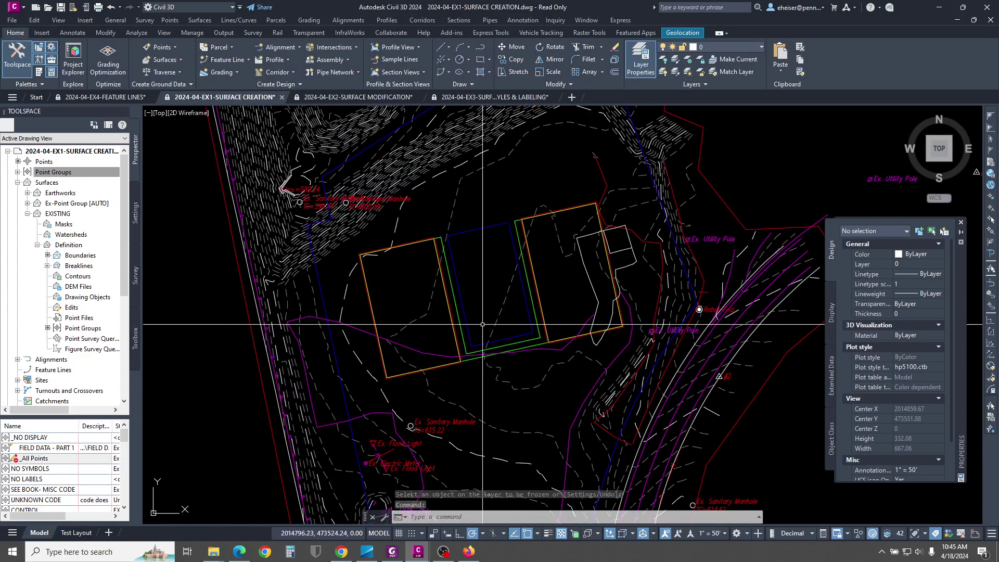
Step: Start creating a new TIN surface and name it PROPOSED
{"action": "mouse_move", "coordinate": [481, 325]}
{"action": "scroll", "coordinate": [471, 339], "scroll_direction": "up", "scroll_amount": 2}
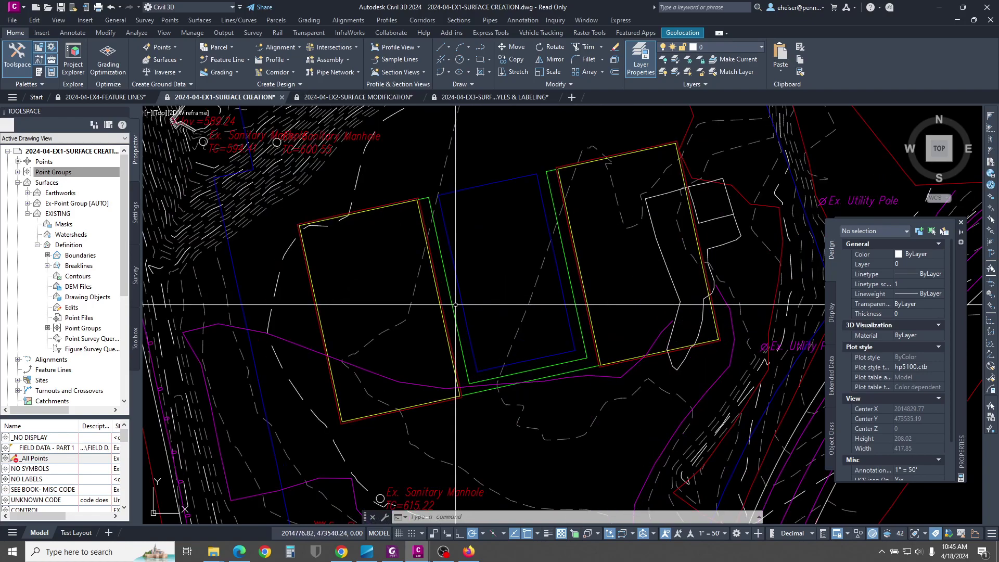
{"action": "middle_click_drag", "start_coordinate": [455, 325], "coordinate": [453, 328]}
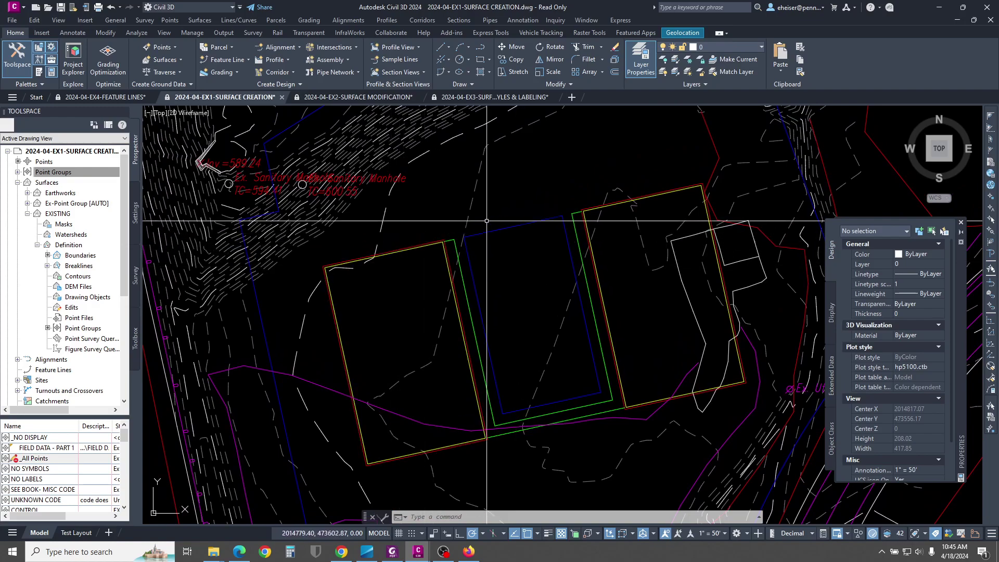
{"action": "left_click", "coordinate": [176, 62]}
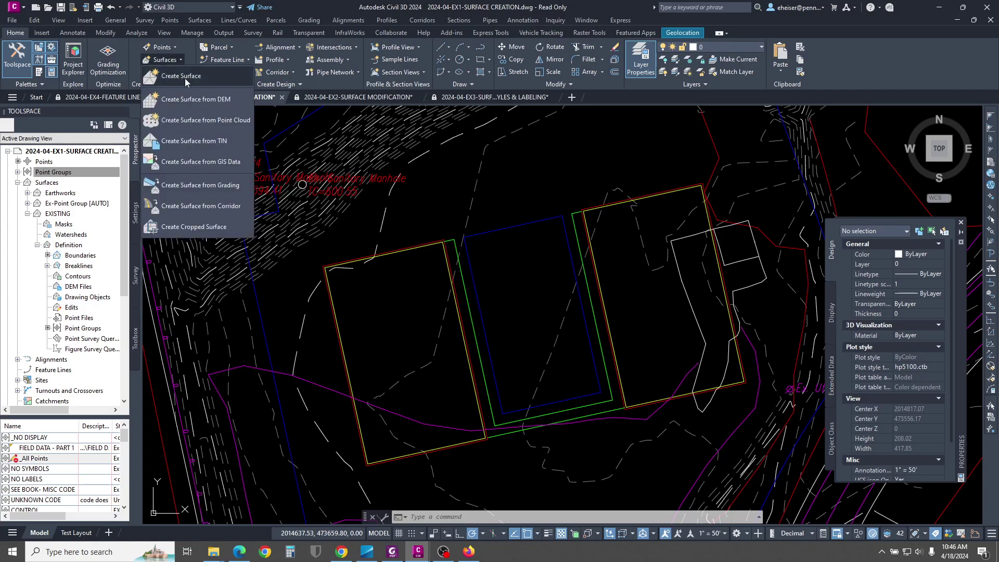
{"action": "left_click", "coordinate": [414, 192]}
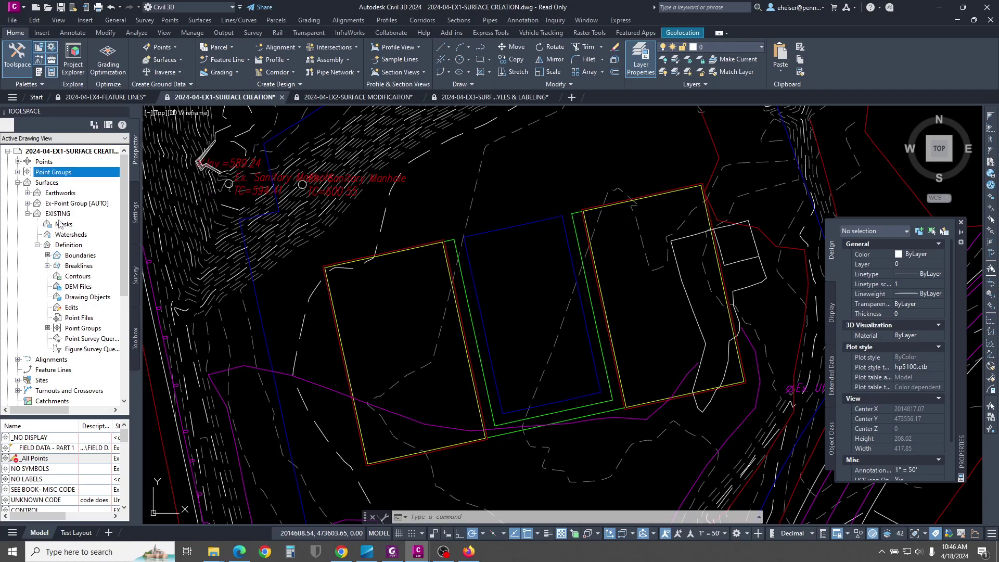
{"action": "left_click", "coordinate": [45, 183]}
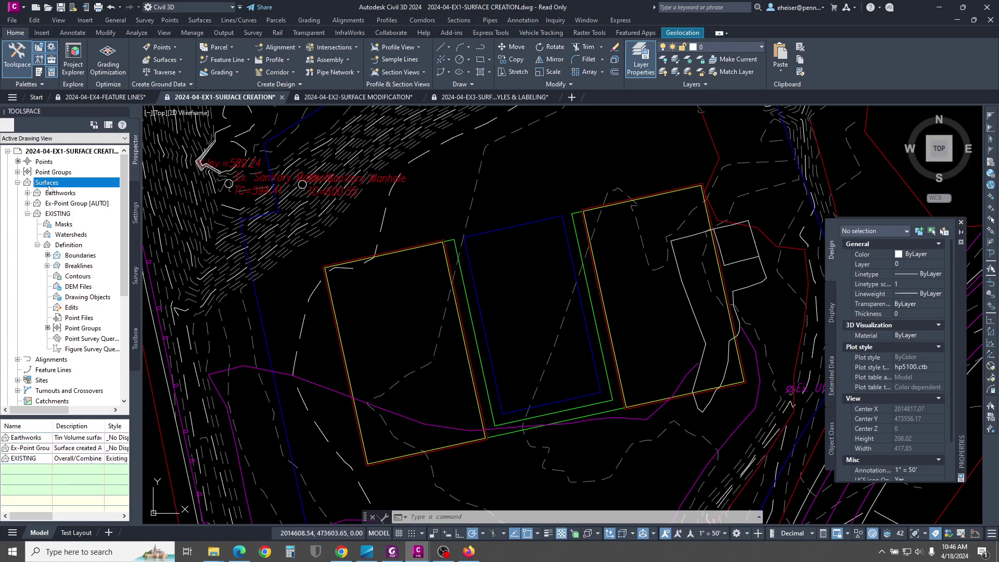
{"action": "right_click", "coordinate": [46, 184]}
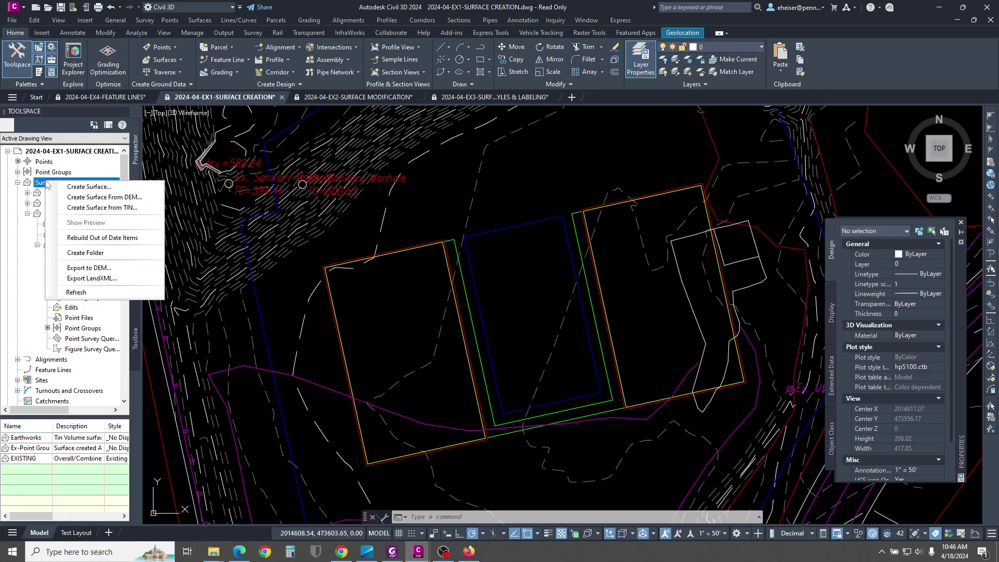
{"action": "left_click", "coordinate": [85, 187]}
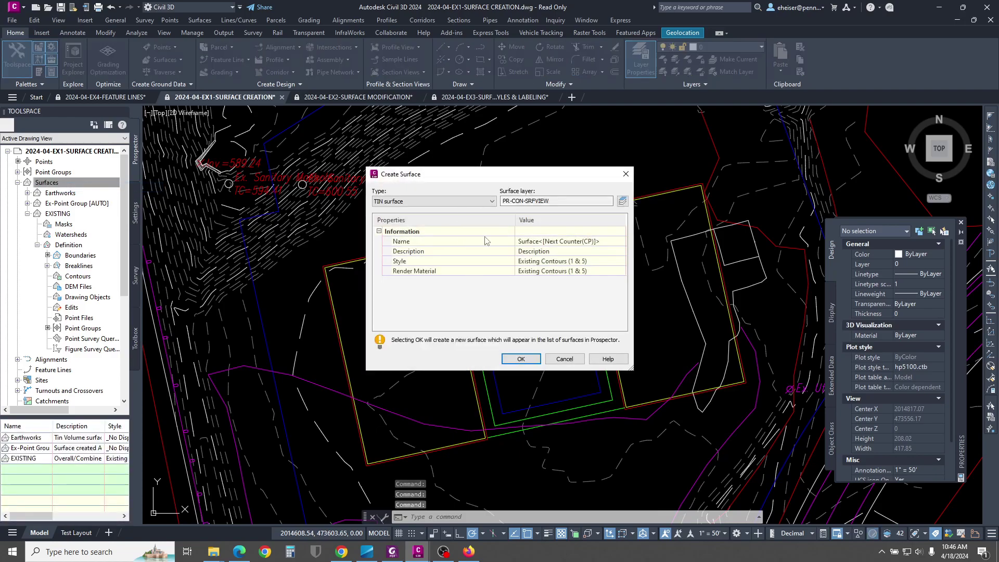
{"action": "left_click", "coordinate": [557, 241]}
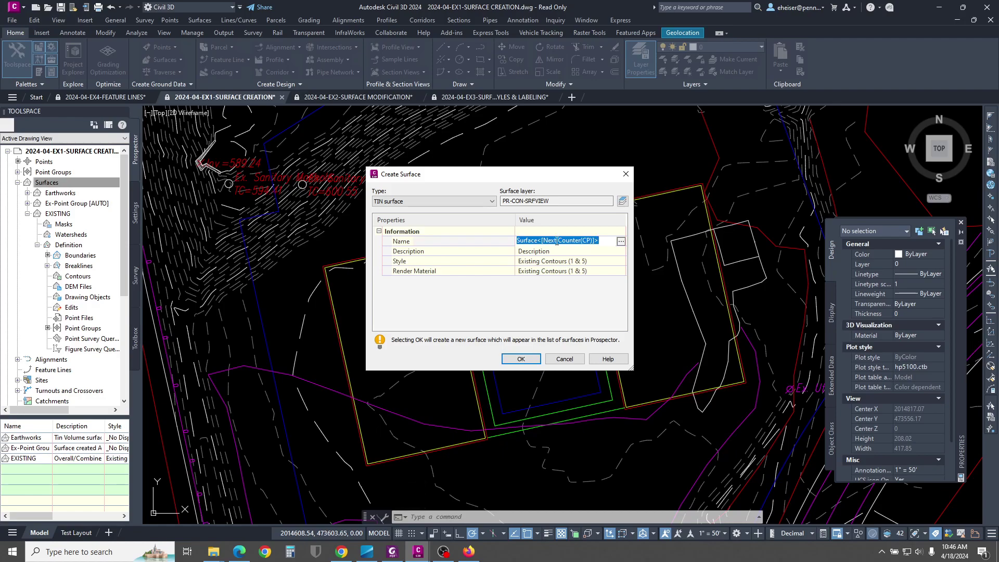
{"action": "type", "text": "PROPOSED"}
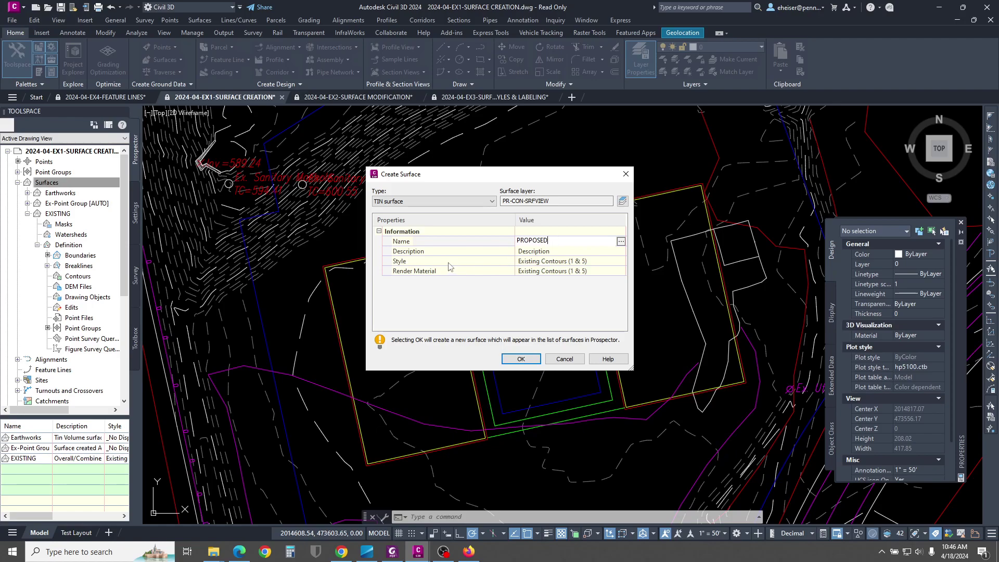
{"action": "key", "text": "Return"}
Step: Give the PROPOSED surface the Proposed Contours (1 & 5) style and create it
{"action": "left_click", "coordinate": [566, 264]}
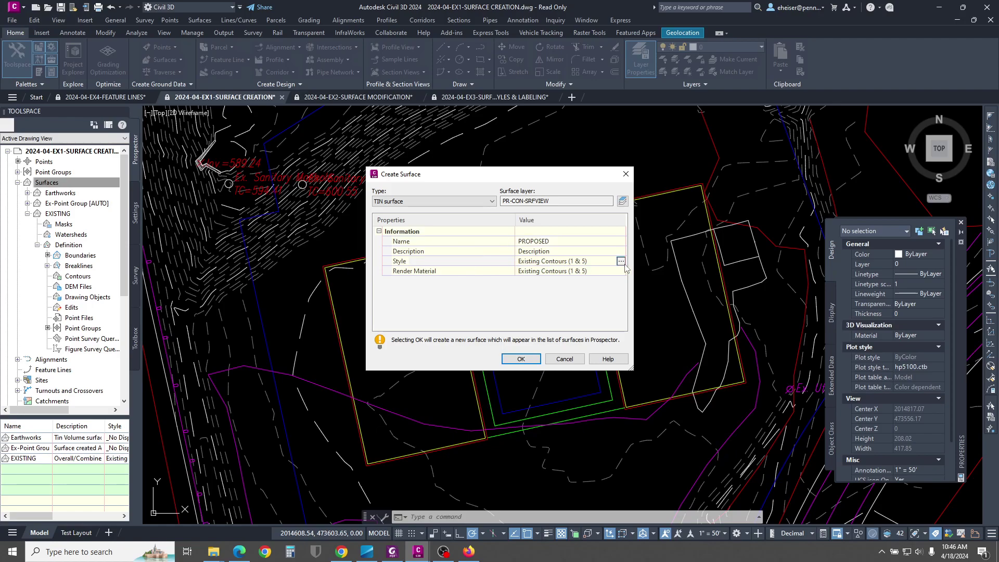
{"action": "left_click", "coordinate": [621, 261]}
{"action": "left_click", "coordinate": [520, 268]}
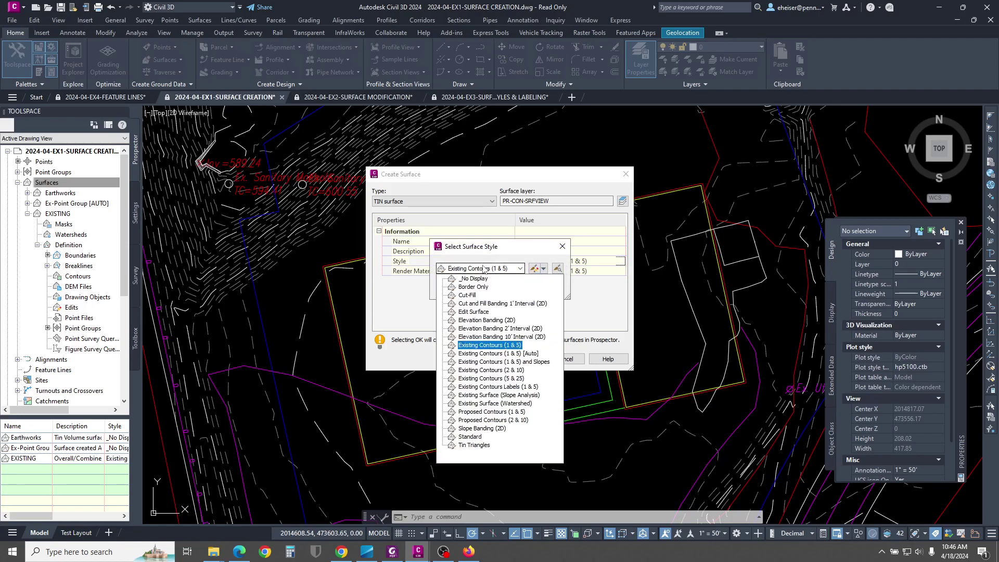
{"action": "left_click", "coordinate": [489, 413]}
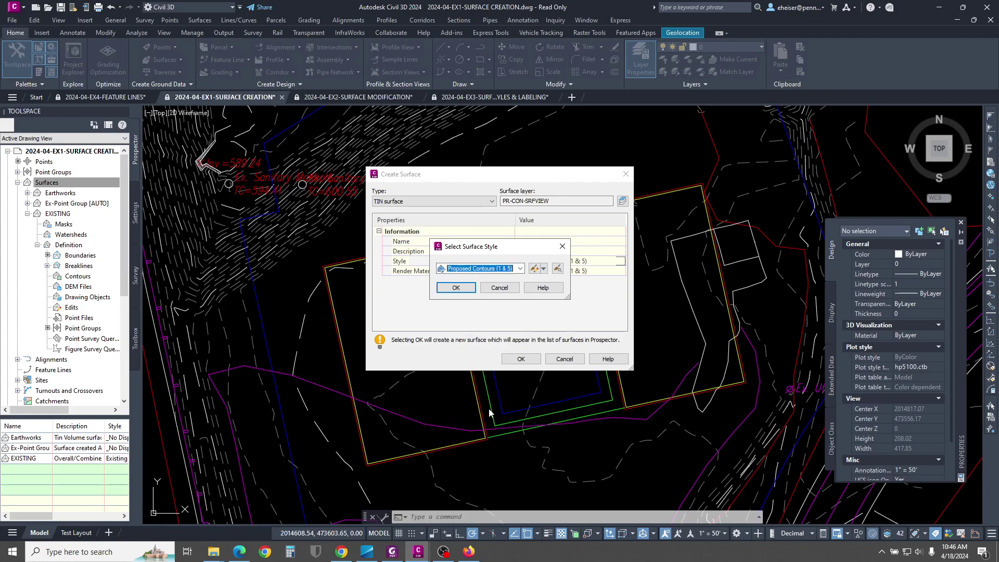
{"action": "left_click", "coordinate": [457, 288]}
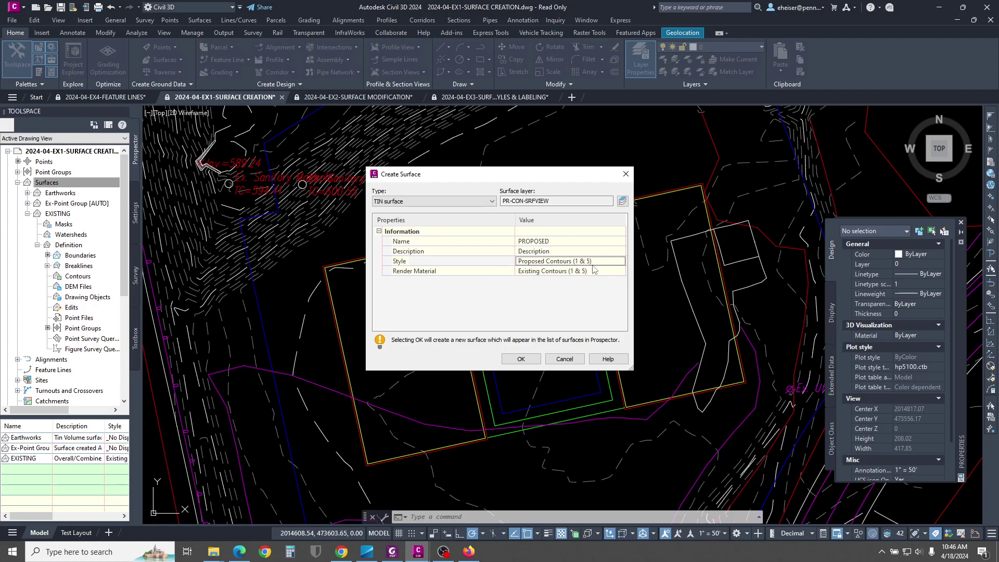
{"action": "left_click", "coordinate": [521, 360]}
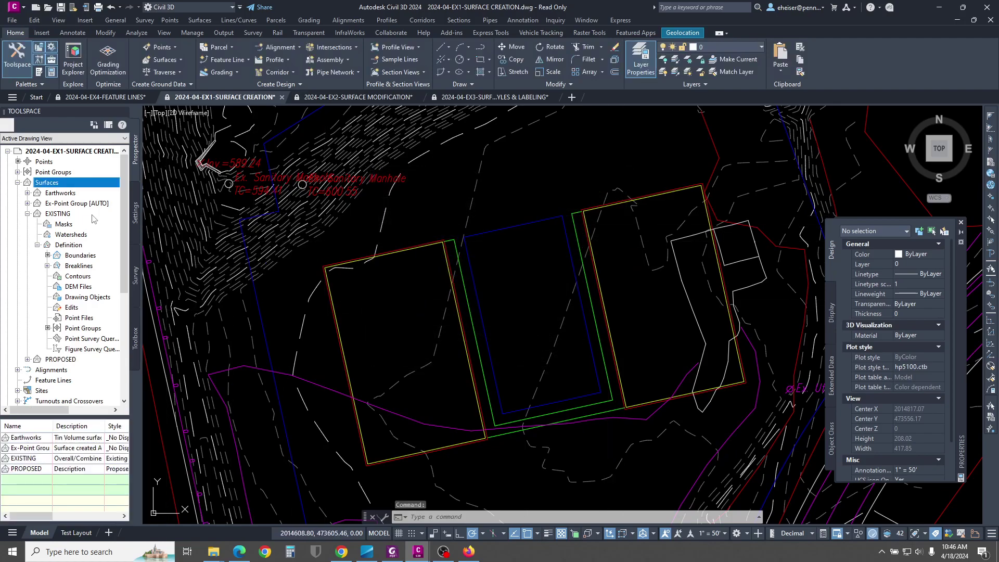
Step: Collapse the EXISTING surface in the surface tree and expand the PROPOSED surface down to its definition items
{"action": "left_click", "coordinate": [28, 214]}
{"action": "left_click", "coordinate": [27, 224]}
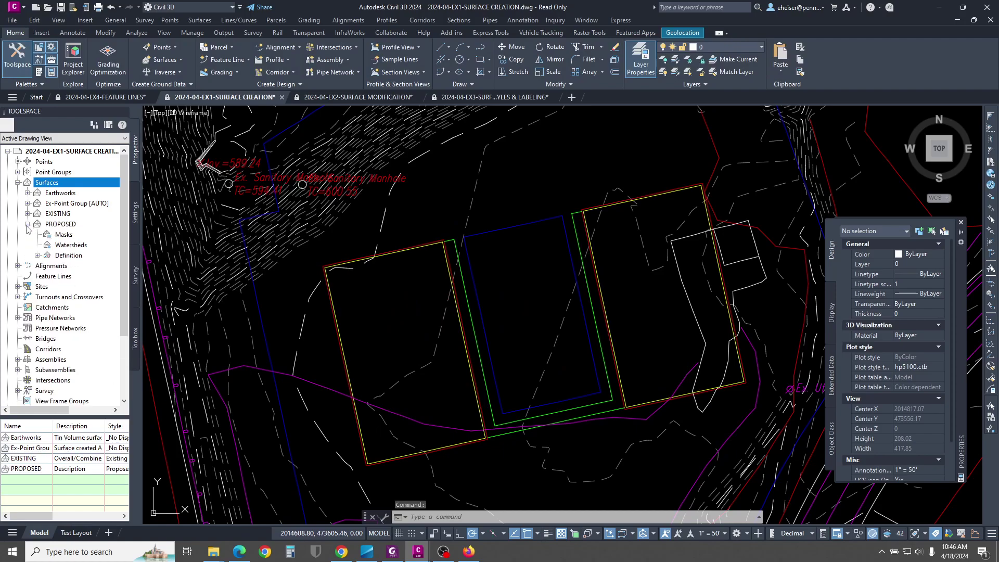
{"action": "left_click", "coordinate": [37, 256]}
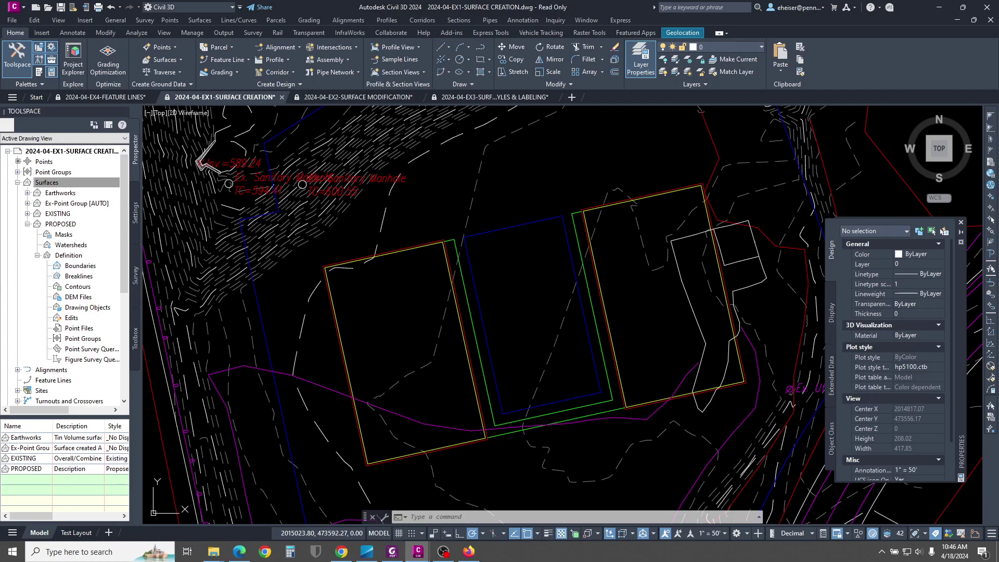
Step: Thaw the PR-FEATURE LINES layer
{"action": "left_click", "coordinate": [760, 48]}
{"action": "scroll", "coordinate": [751, 193], "scroll_direction": "down", "scroll_amount": 20}
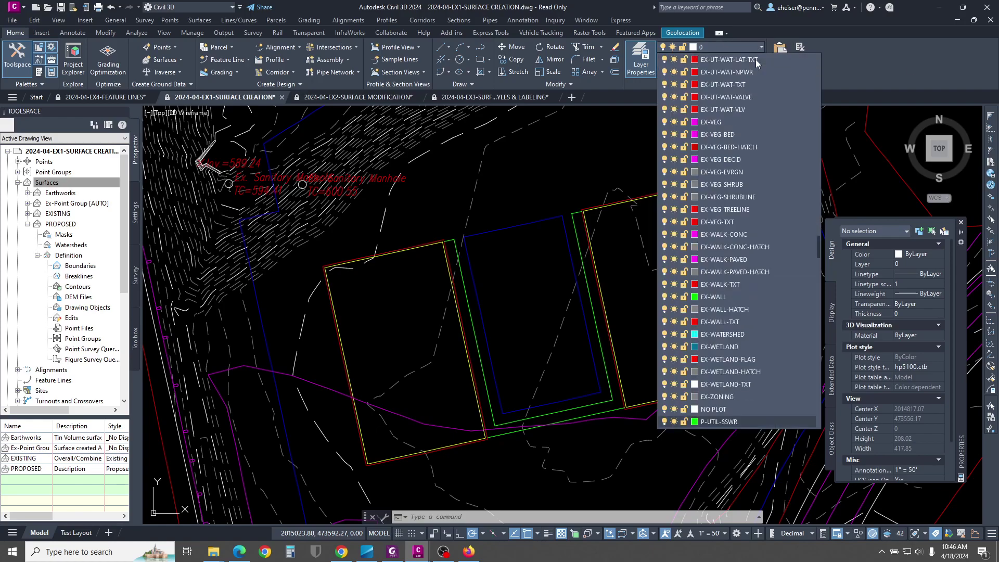
{"action": "scroll", "coordinate": [744, 252], "scroll_direction": "down", "scroll_amount": 10}
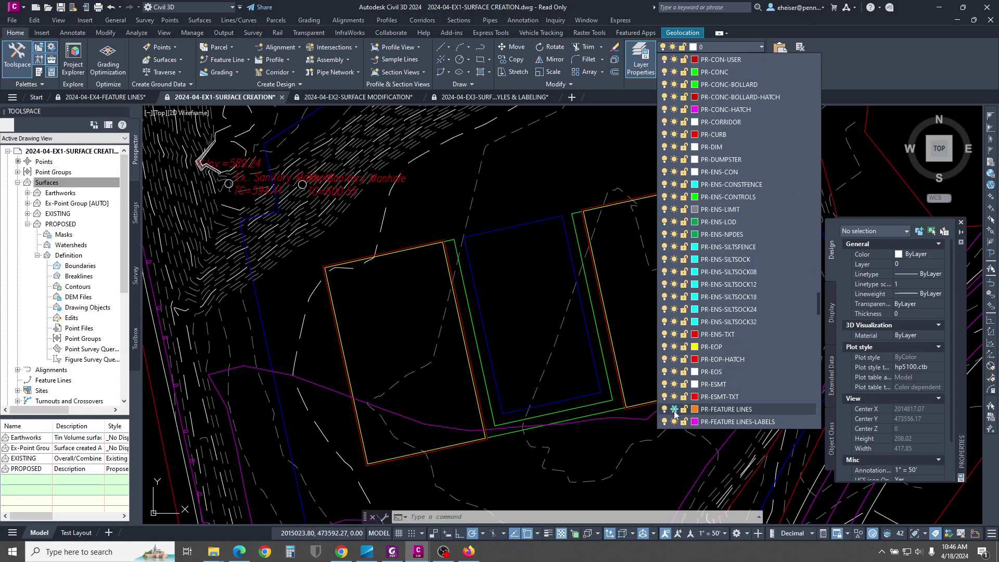
{"action": "left_click", "coordinate": [674, 409]}
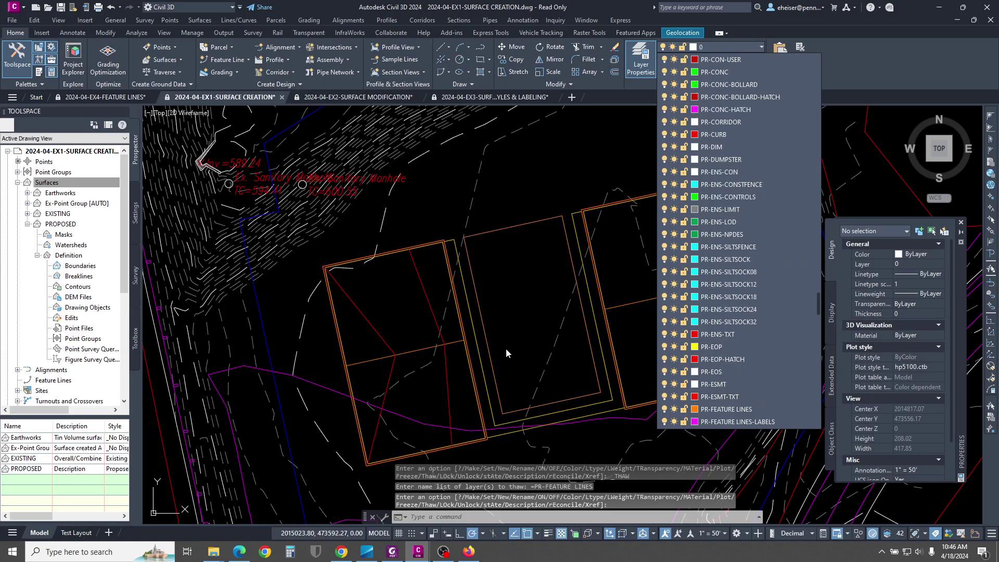
{"action": "key", "text": "Escape"}
{"action": "key", "text": "Escape"}
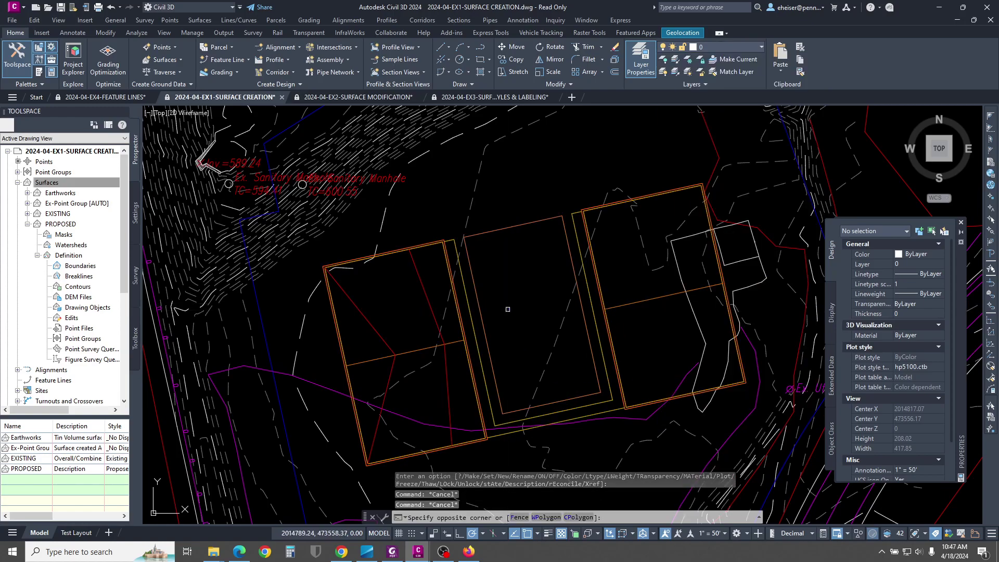
{"action": "left_click", "coordinate": [580, 284]}
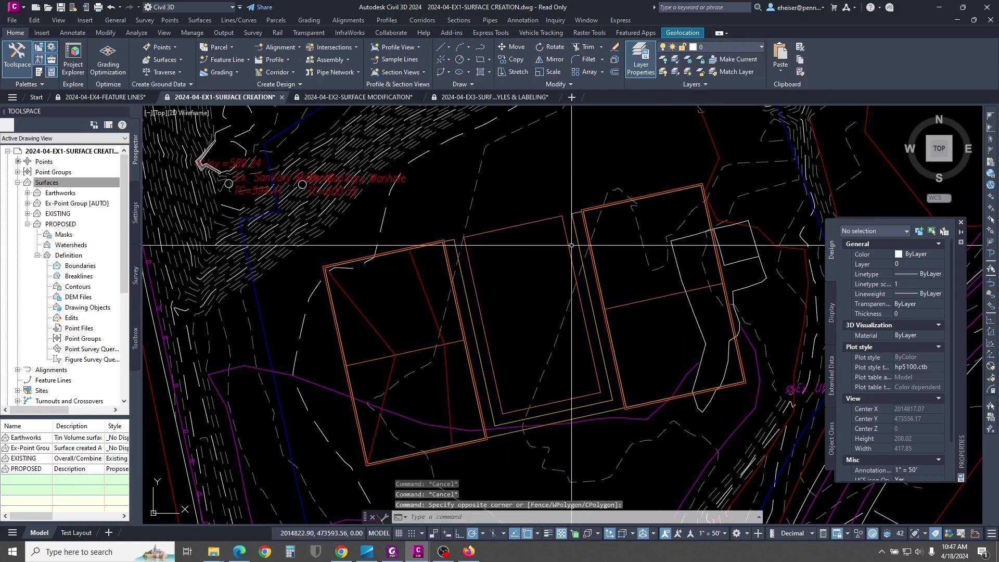
{"action": "left_click", "coordinate": [508, 236]}
{"action": "key", "text": "Escape"}
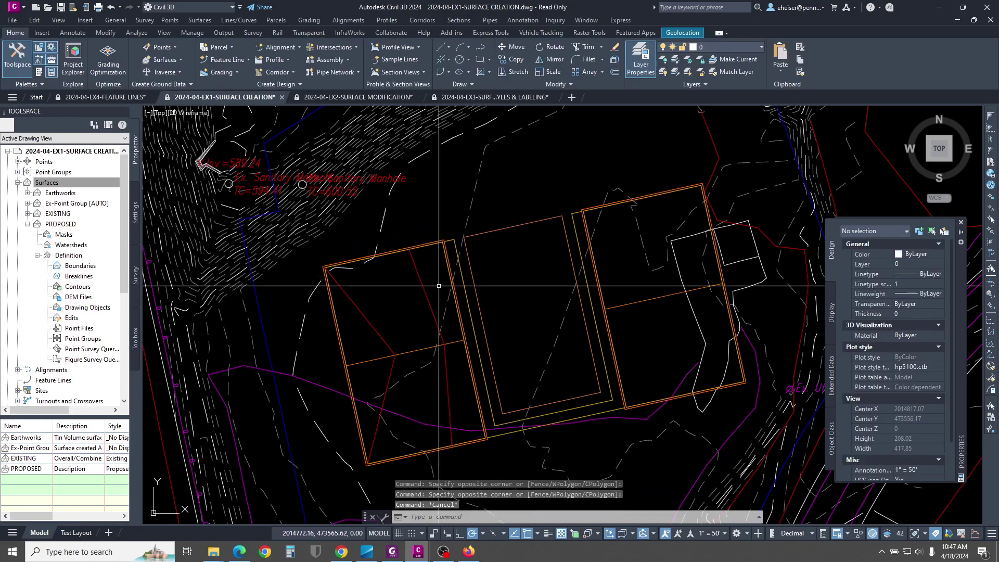
{"action": "left_click", "coordinate": [397, 239]}
{"action": "left_click", "coordinate": [395, 256]}
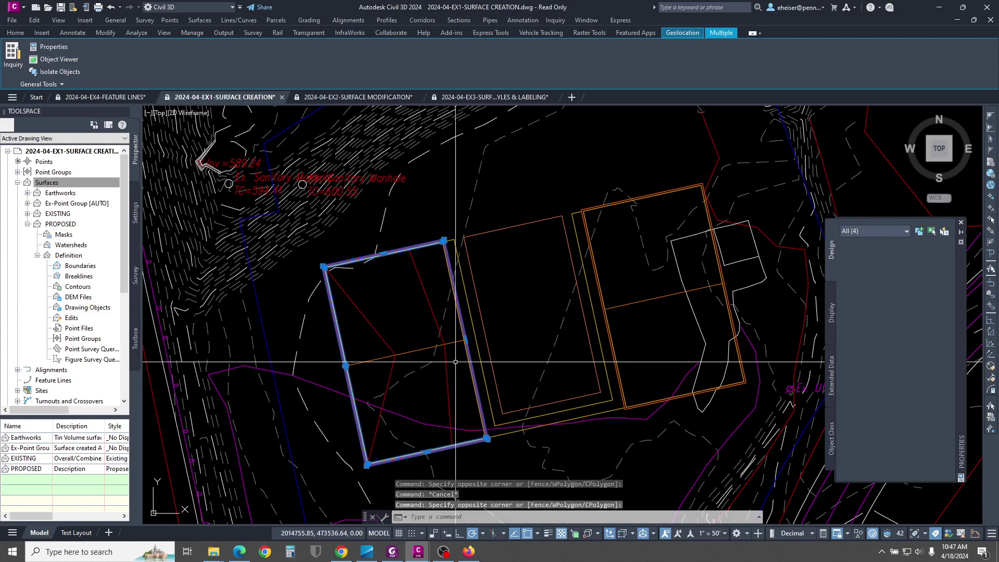
{"action": "scroll", "coordinate": [588, 250], "scroll_direction": "down", "scroll_amount": 3}
{"action": "scroll", "coordinate": [588, 249], "scroll_direction": "up", "scroll_amount": 5}
{"action": "key", "text": "Escape"}
{"action": "middle_click_drag", "start_coordinate": [625, 219], "coordinate": [565, 296]}
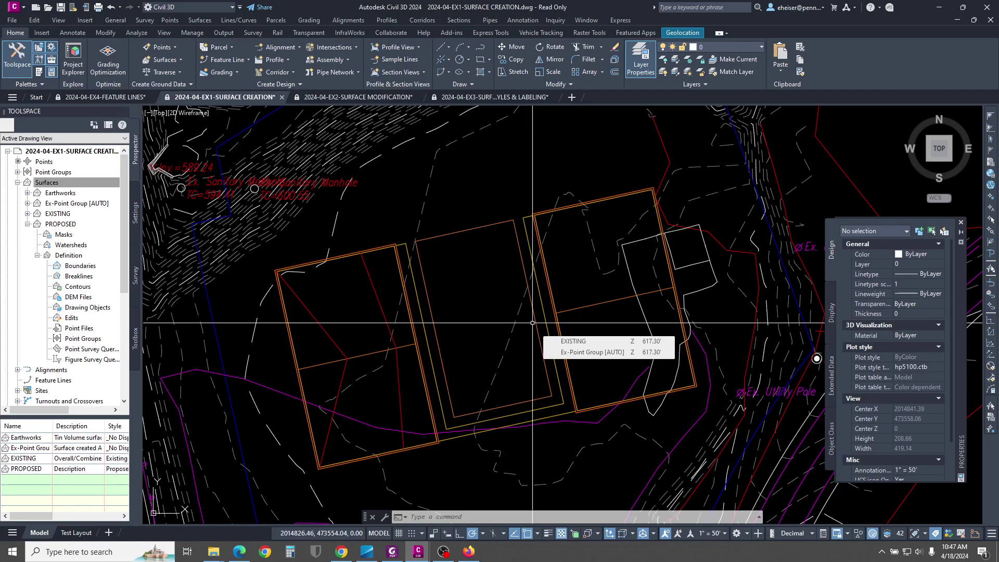
{"action": "left_click", "coordinate": [383, 248]}
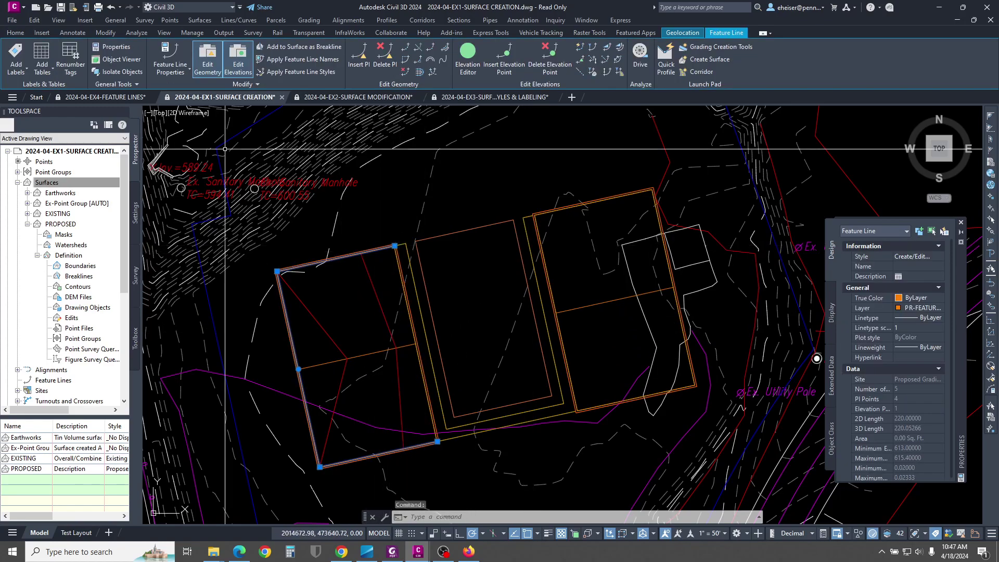
{"action": "left_click", "coordinate": [16, 32]}
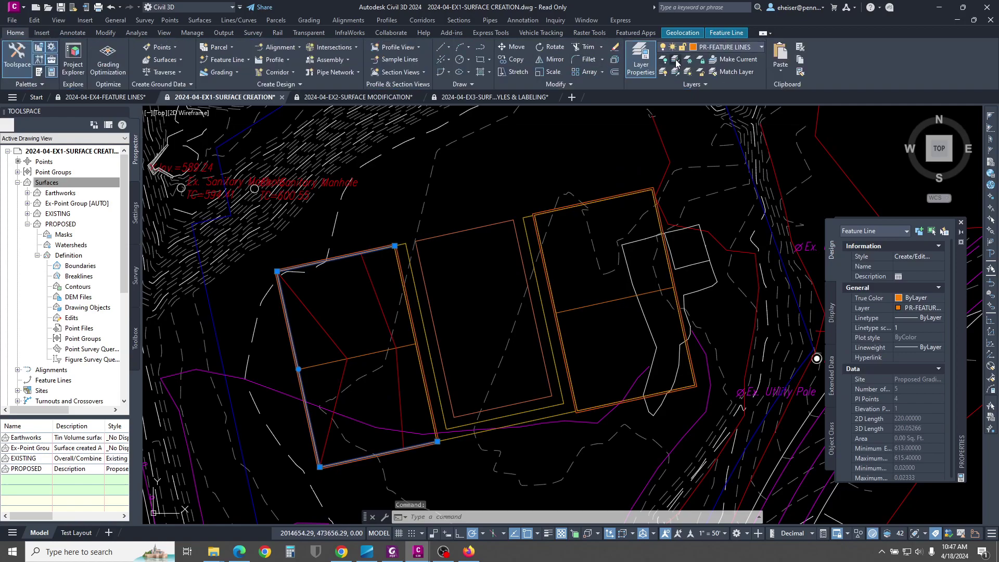
{"action": "left_click", "coordinate": [676, 62]}
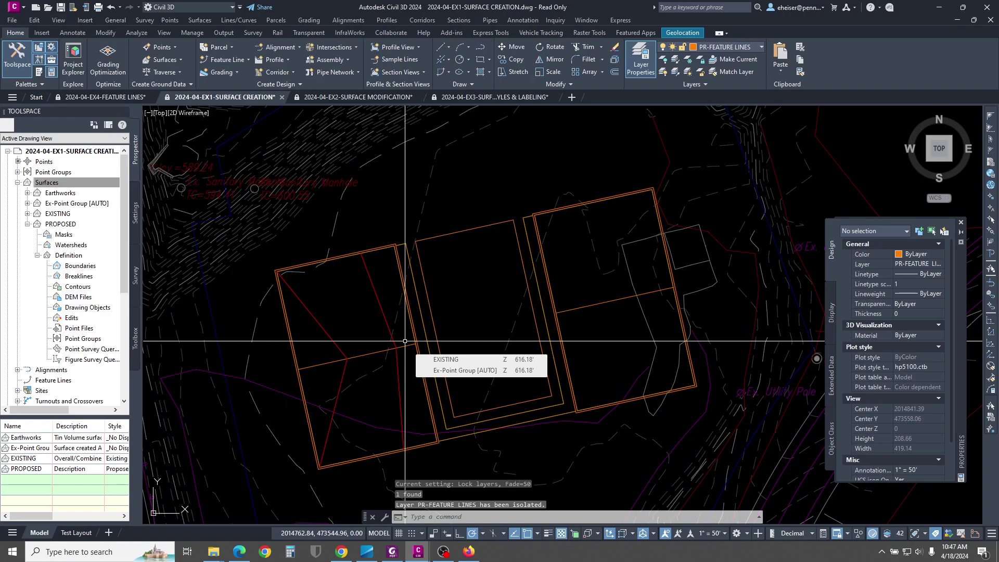
{"action": "type", "text": "layerp"}
{"action": "key", "text": "Return"}
Step: Isolate the PR-FEATURE LINES layer by picking an orange feature line, with the isolate setting changed to Off for all other layers
{"action": "type", "text": "LAYISO"}
{"action": "key", "text": "Return"}
{"action": "type", "text": "s"}
{"action": "key", "text": "Return"}
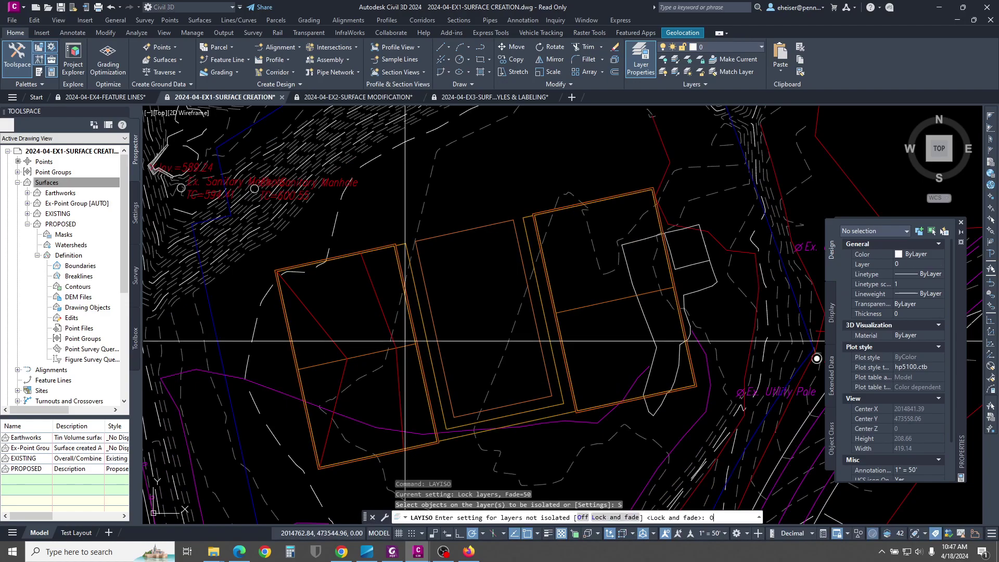
{"action": "type", "text": "o"}
{"action": "key", "text": "Return"}
{"action": "key", "text": "Return"}
{"action": "left_click", "coordinate": [409, 310]}
{"action": "key", "text": "Return"}
{"action": "scroll", "coordinate": [417, 339], "scroll_direction": "down", "scroll_amount": 3}
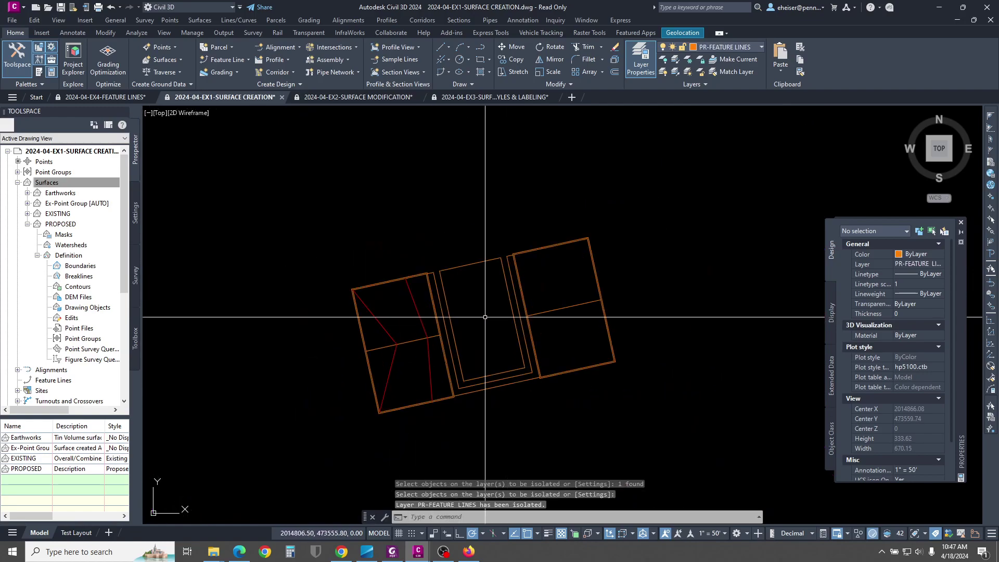
Step: Select all the proposed feature lines that are similar to the western pad's outline
{"action": "left_click", "coordinate": [416, 404]}
{"action": "right_click", "coordinate": [414, 385]}
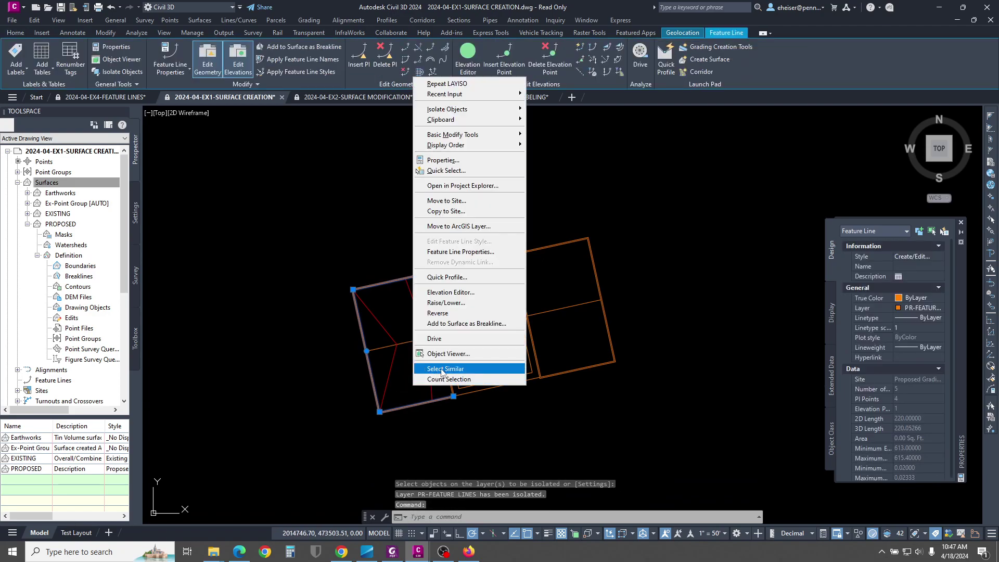
{"action": "left_click", "coordinate": [442, 369]}
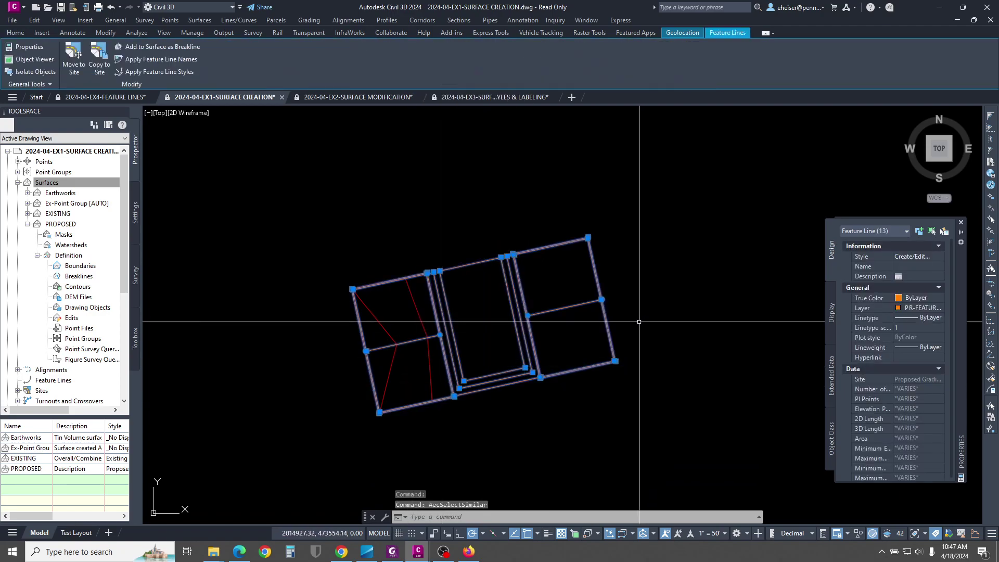
{"action": "right_click", "coordinate": [596, 323]}
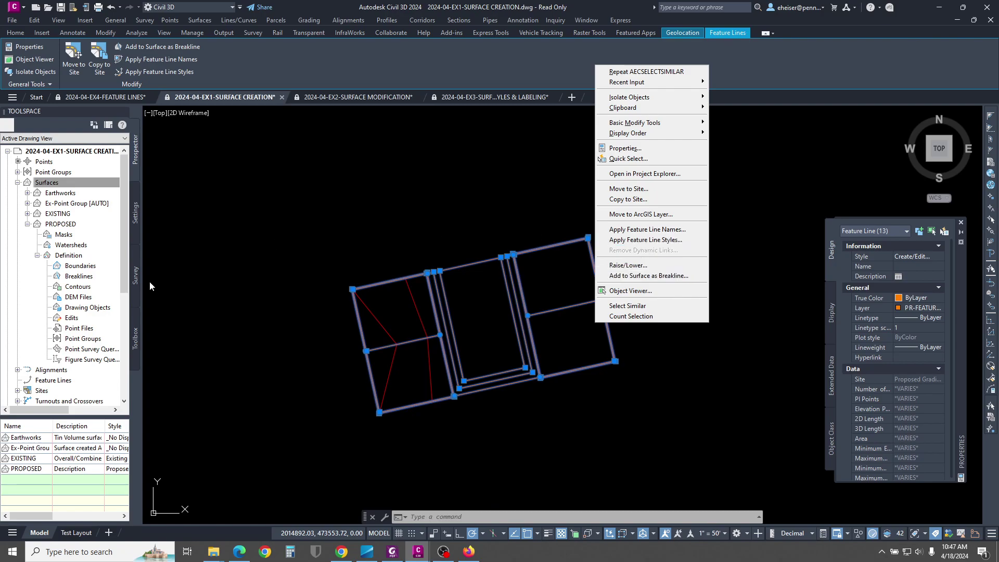
Step: Add the selected feature lines to the PROPOSED surface as Standard breaklines with the description FEATURE LINES
{"action": "left_click", "coordinate": [80, 266]}
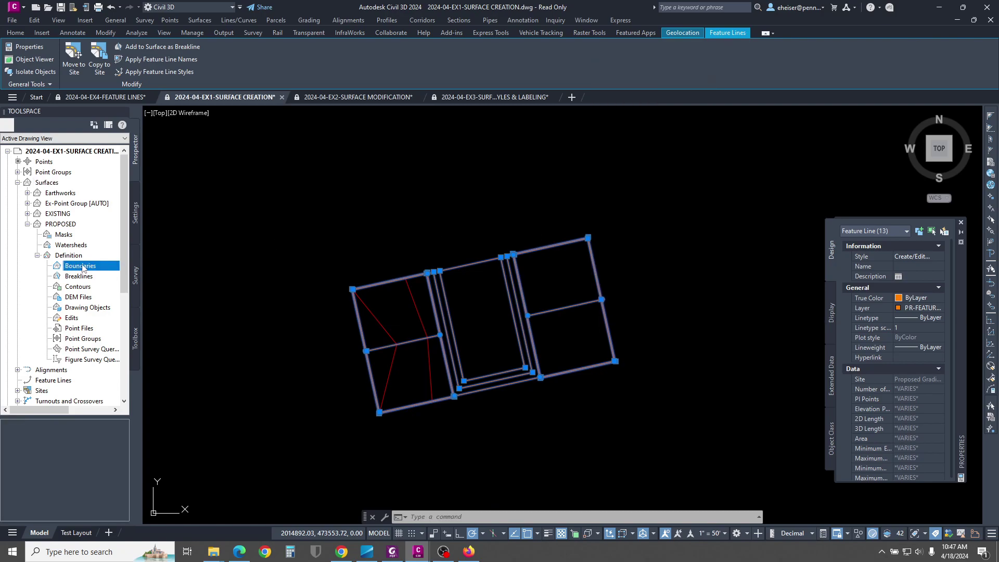
{"action": "right_click", "coordinate": [86, 280]}
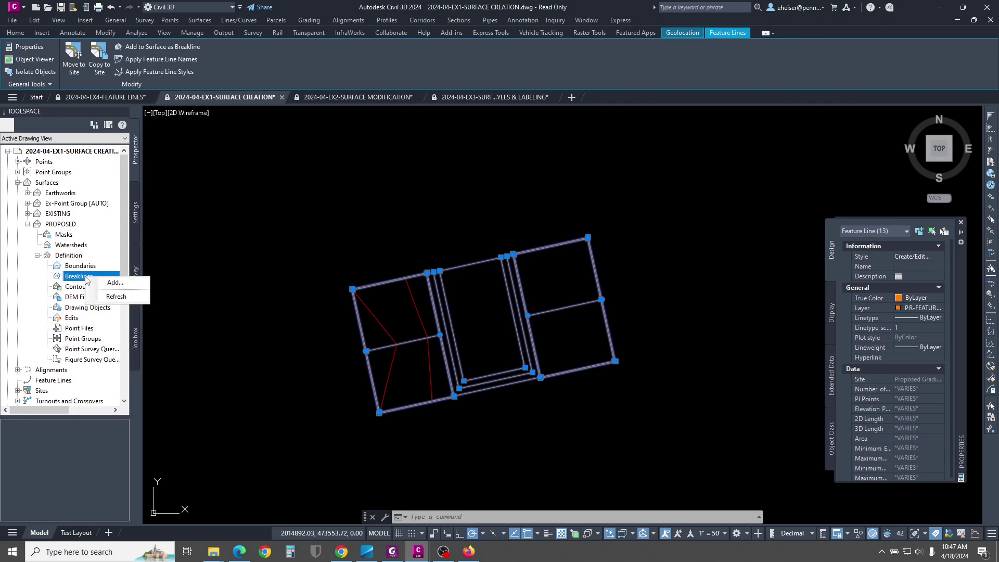
{"action": "left_click", "coordinate": [111, 285]}
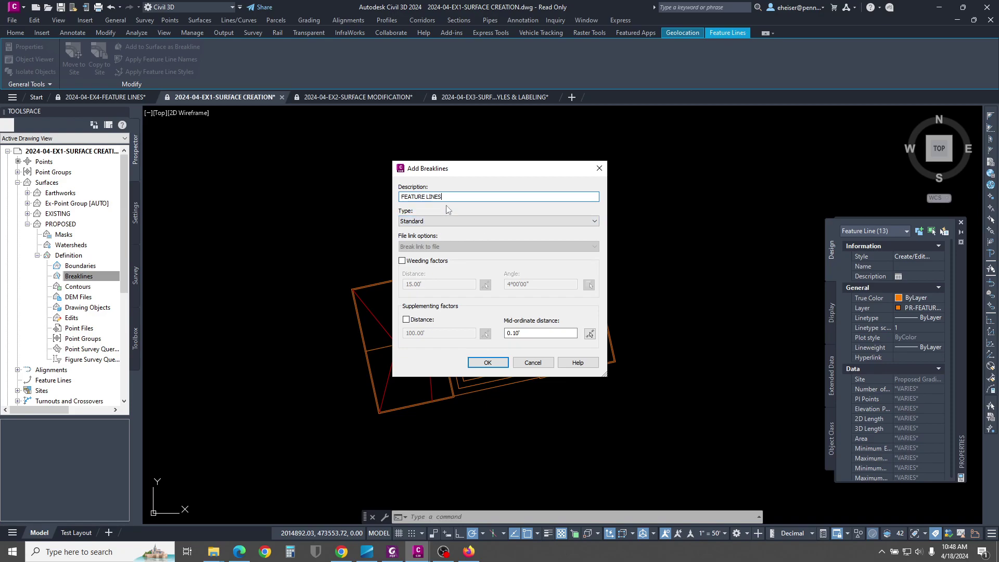
{"action": "left_click", "coordinate": [419, 221]}
{"action": "left_click", "coordinate": [411, 230]}
{"action": "left_click", "coordinate": [487, 363]}
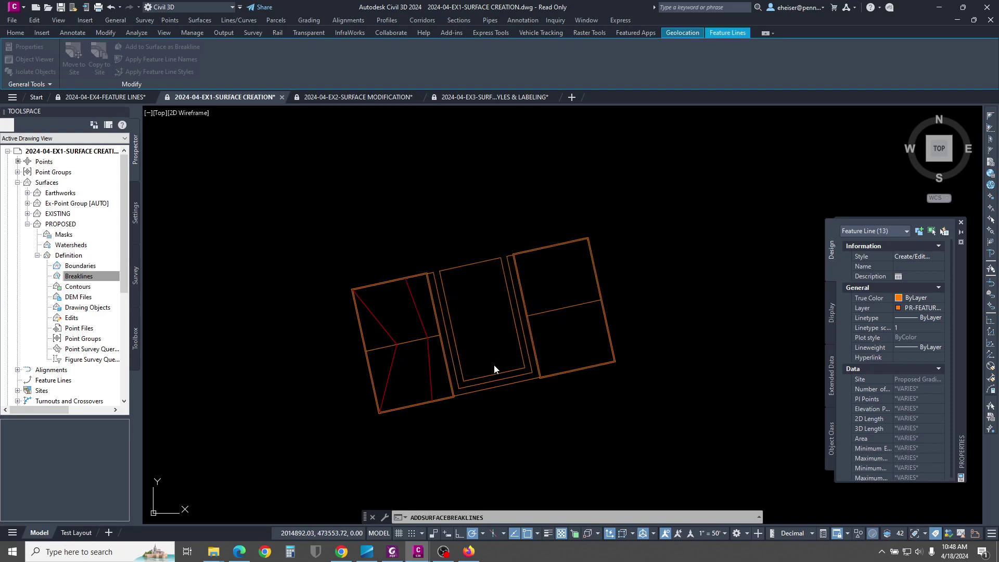
Step: Restore the previous layer state with LAYERP to end the layer isolation
{"action": "type", "text": "LAY"}
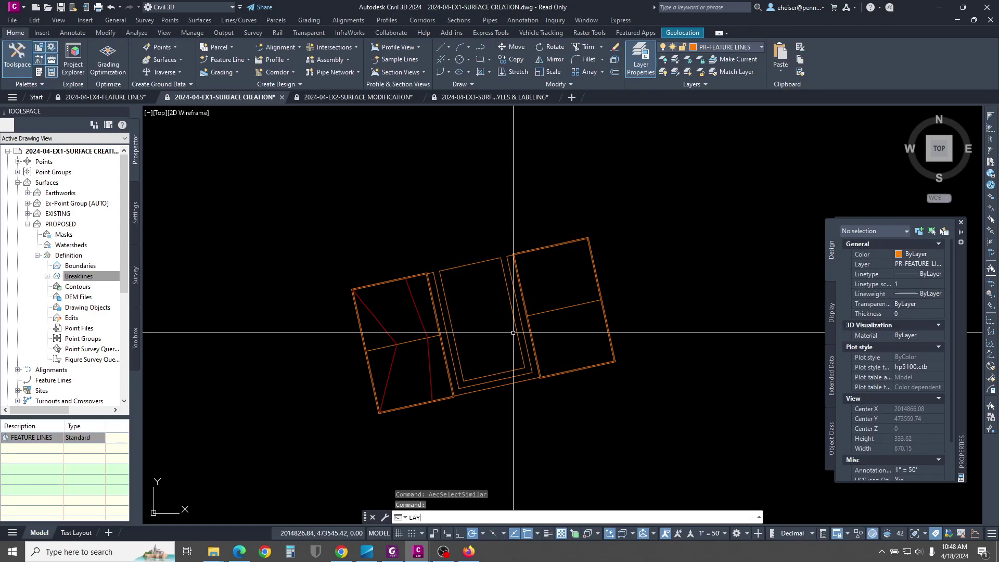
{"action": "type", "text": "ERP"}
{"action": "key", "text": "Return"}
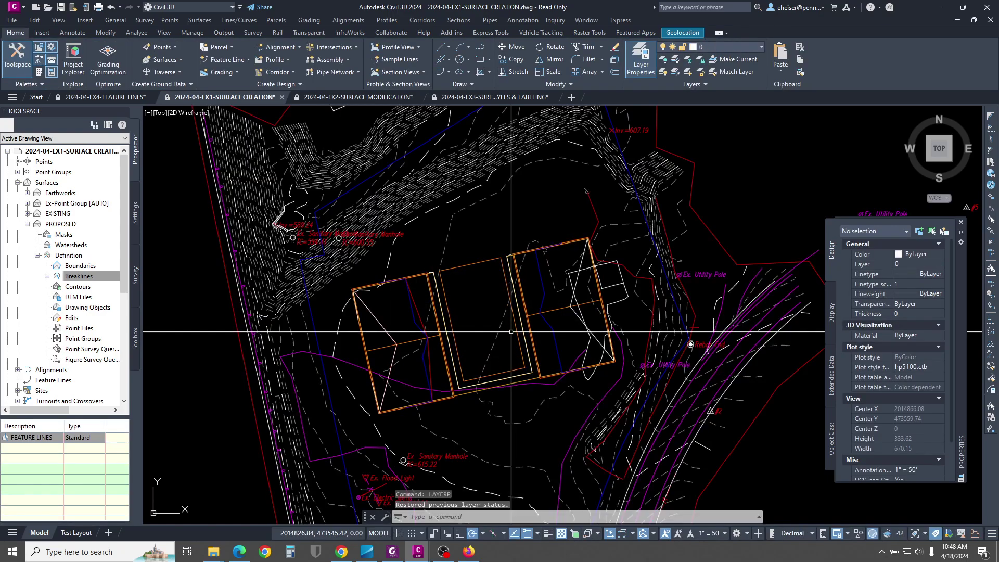
Step: Examine the PROPOSED surface's contours across the western and eastern pads and the area between them
{"action": "left_click", "coordinate": [544, 306]}
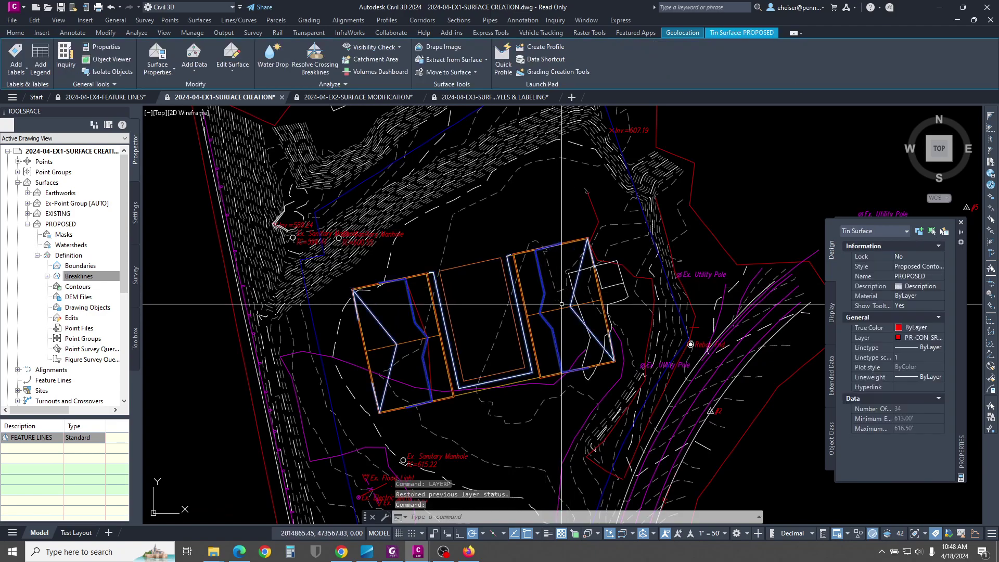
{"action": "scroll", "coordinate": [566, 302], "scroll_direction": "up", "scroll_amount": 2}
{"action": "middle_click_drag", "start_coordinate": [525, 368], "coordinate": [624, 315]}
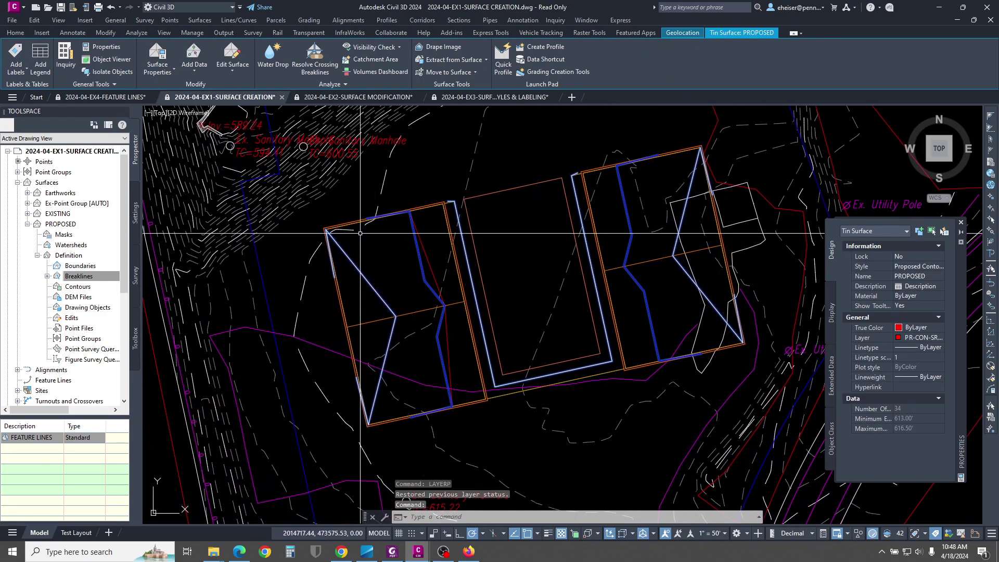
{"action": "middle_click_drag", "start_coordinate": [636, 312], "coordinate": [581, 352]}
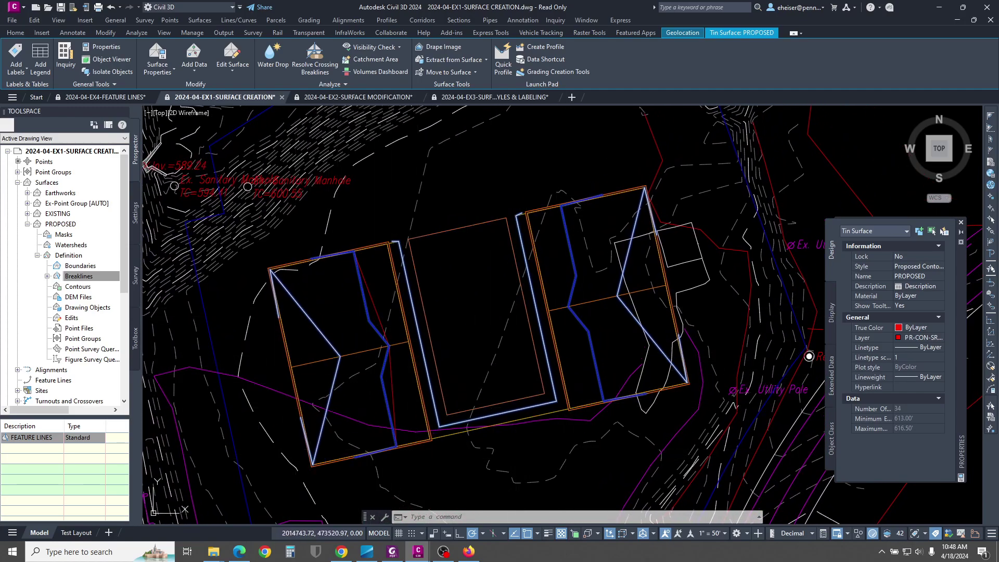
{"action": "key", "text": "Escape"}
{"action": "key", "text": "Escape"}
{"action": "key", "text": "Escape"}
{"action": "scroll", "coordinate": [366, 354], "scroll_direction": "up", "scroll_amount": 2}
{"action": "mouse_move", "coordinate": [358, 397]}
{"action": "middle_mouse_down"}
{"action": "mouse_move", "coordinate": [460, 361]}
{"action": "mouse_move", "coordinate": [442, 344]}
{"action": "middle_mouse_up"}
{"action": "scroll", "coordinate": [446, 347], "scroll_direction": "down", "scroll_amount": 2}
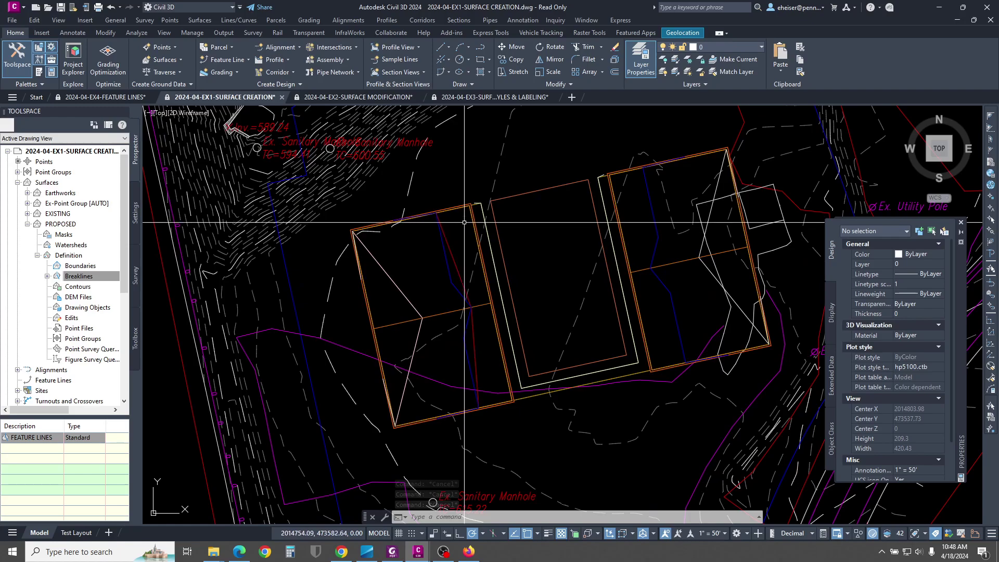
Step: Compare the western pad's middle feature line and red polyline with the contours of the PROPOSED surface
{"action": "left_click", "coordinate": [376, 328]}
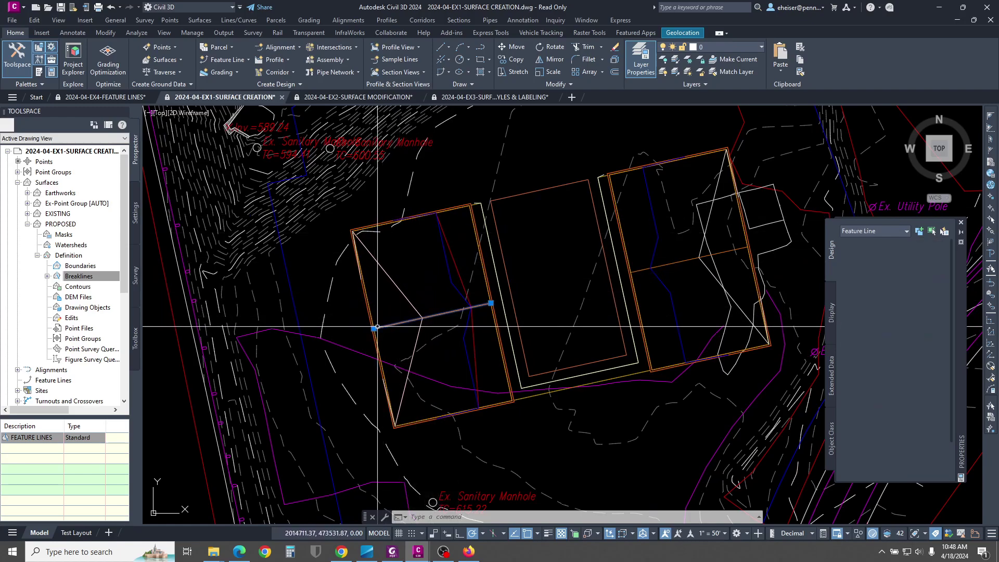
{"action": "scroll", "coordinate": [374, 329], "scroll_direction": "up", "scroll_amount": 2}
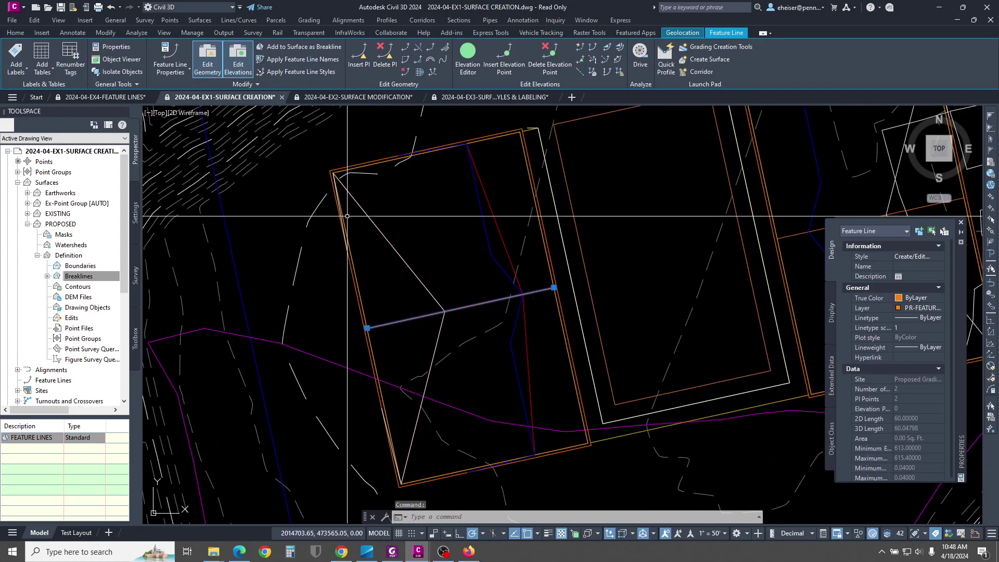
{"action": "key", "text": "Escape"}
{"action": "key", "text": "Escape"}
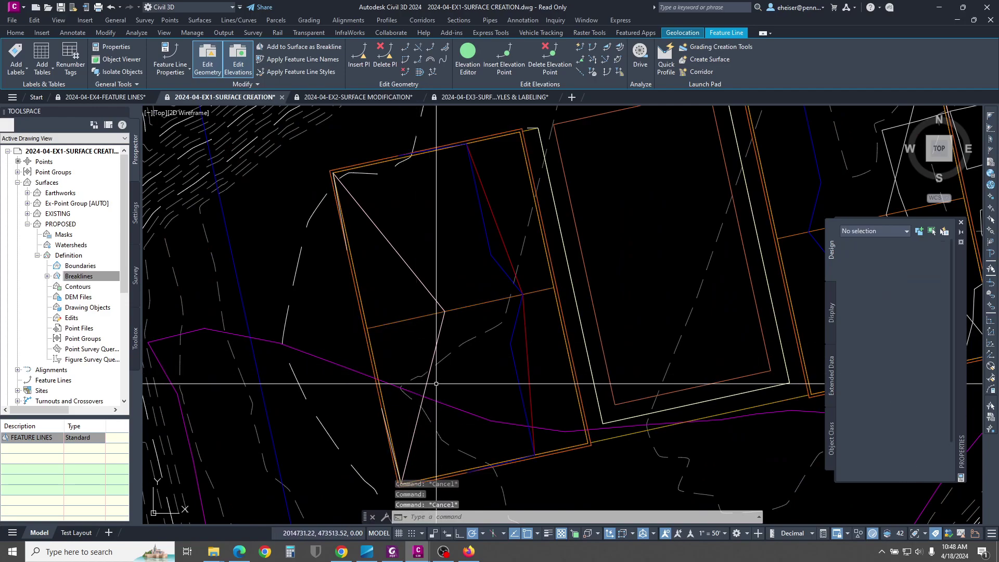
{"action": "left_click", "coordinate": [484, 190]}
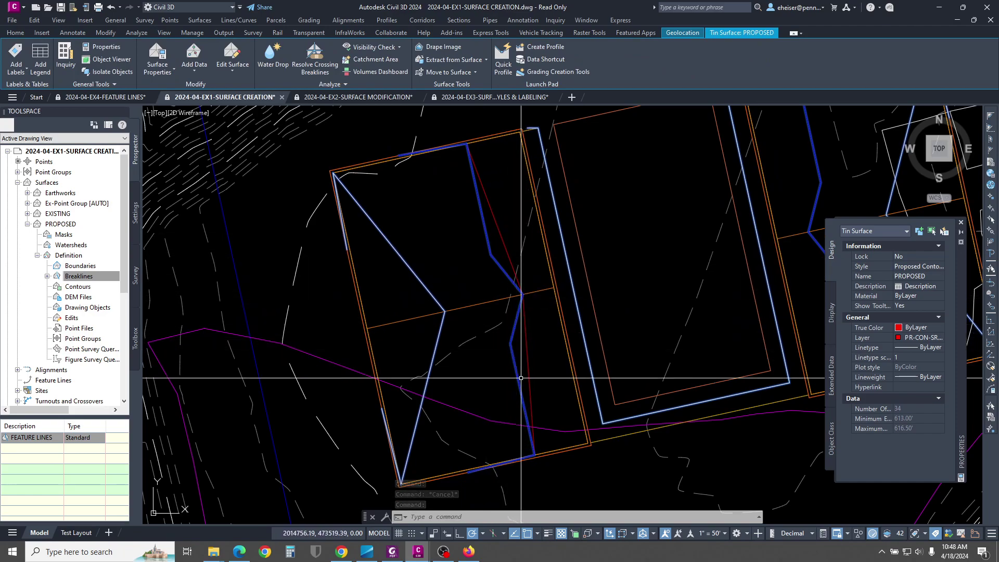
{"action": "key", "text": "Escape"}
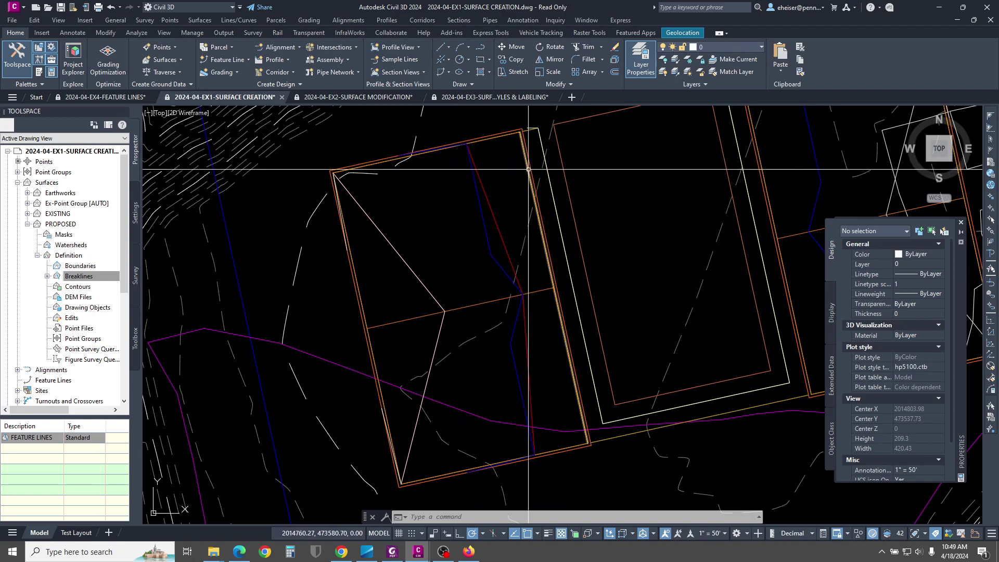
{"action": "left_click", "coordinate": [499, 233]}
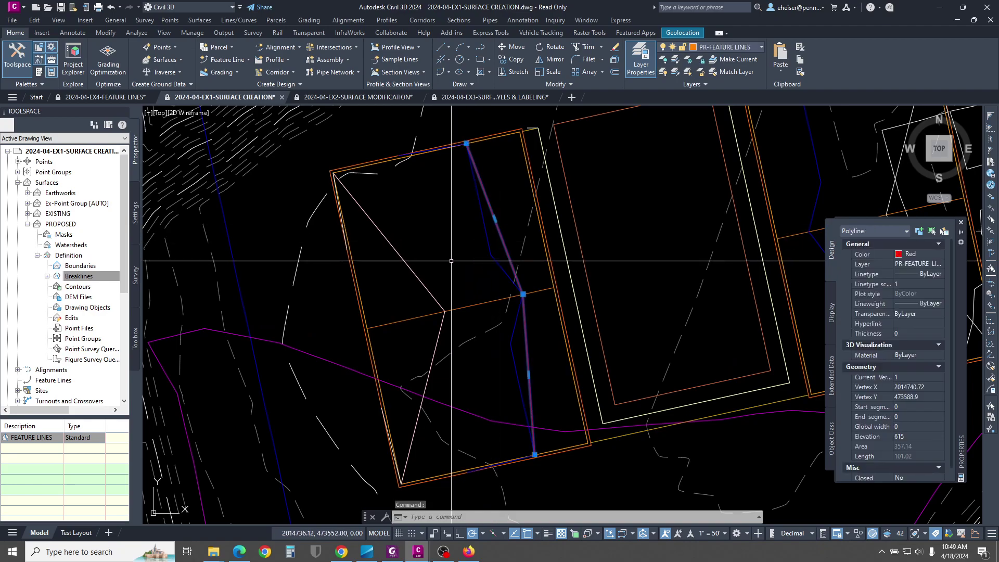
{"action": "left_click", "coordinate": [406, 254]}
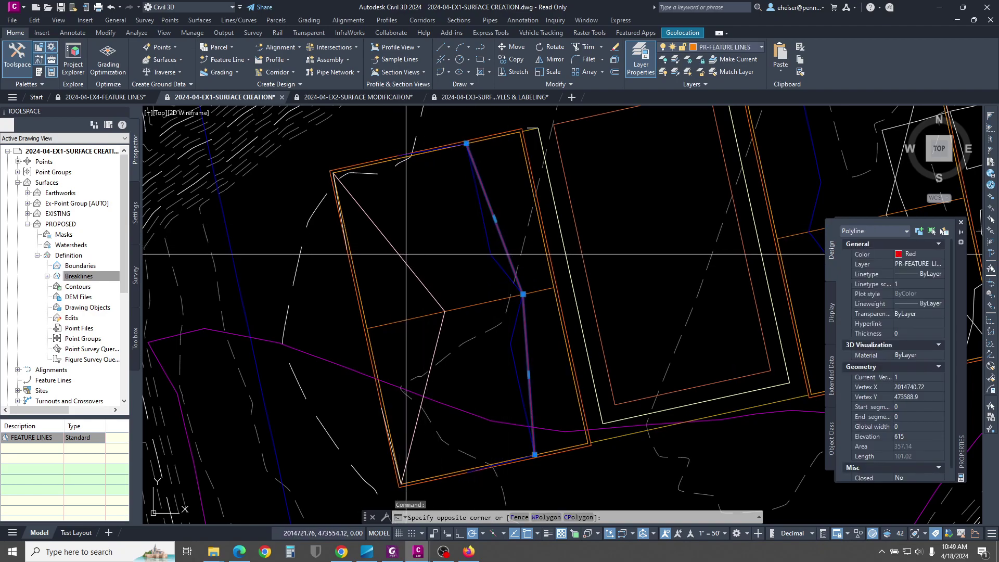
Step: Add the western pad's two contour polylines to the PROPOSED surface as contour data with the description PARKING LOT CONTOURS
{"action": "left_click", "coordinate": [398, 271]}
{"action": "mouse_move", "coordinate": [529, 262]}
{"action": "middle_mouse_down"}
{"action": "mouse_move", "coordinate": [504, 263]}
{"action": "mouse_move", "coordinate": [464, 292]}
{"action": "mouse_move", "coordinate": [492, 263]}
{"action": "middle_mouse_up"}
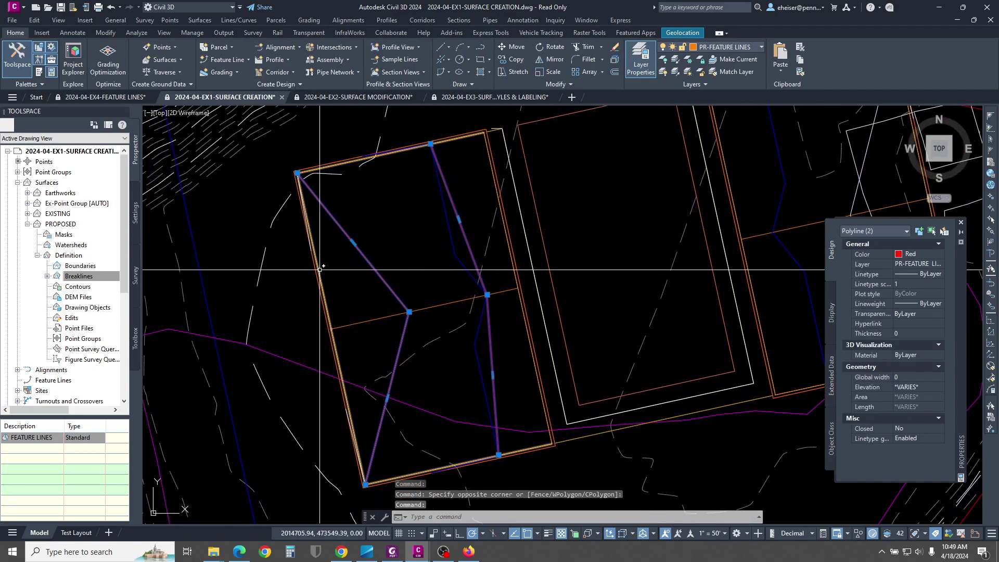
{"action": "right_click", "coordinate": [78, 288]}
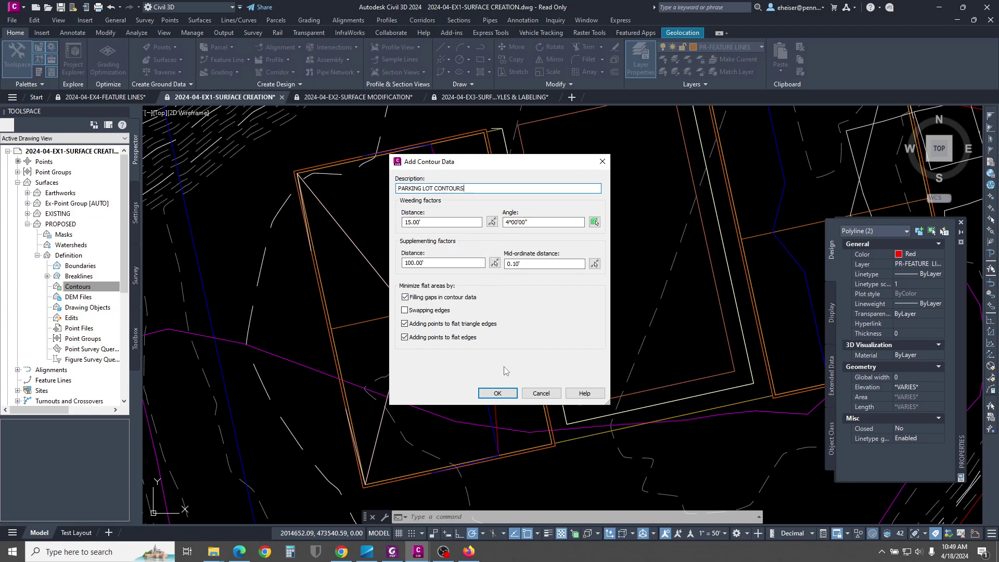
{"action": "left_click", "coordinate": [497, 394]}
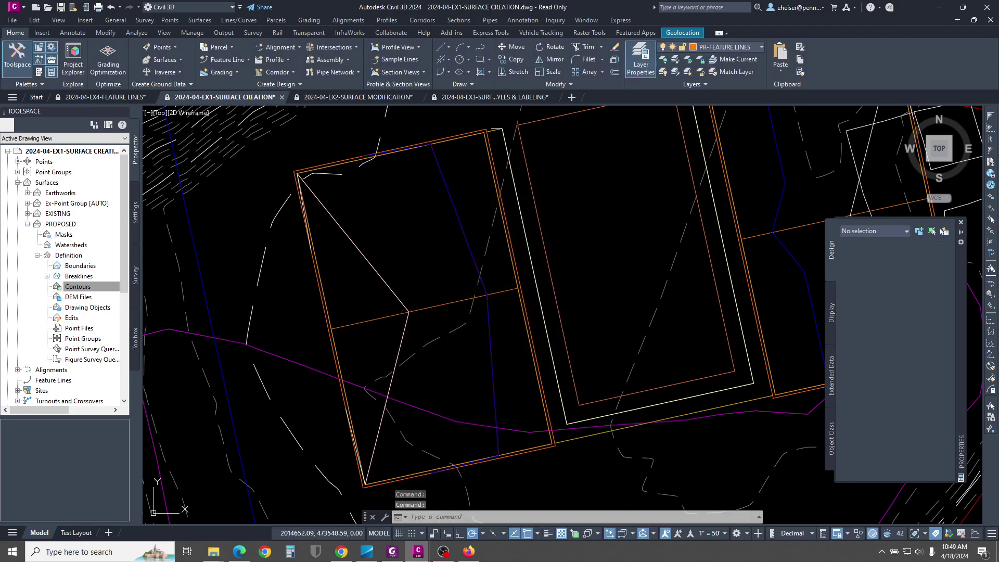
Step: Select the PROPOSED surface and check how its contours follow the western pad's polylines
{"action": "left_click", "coordinate": [467, 241]}
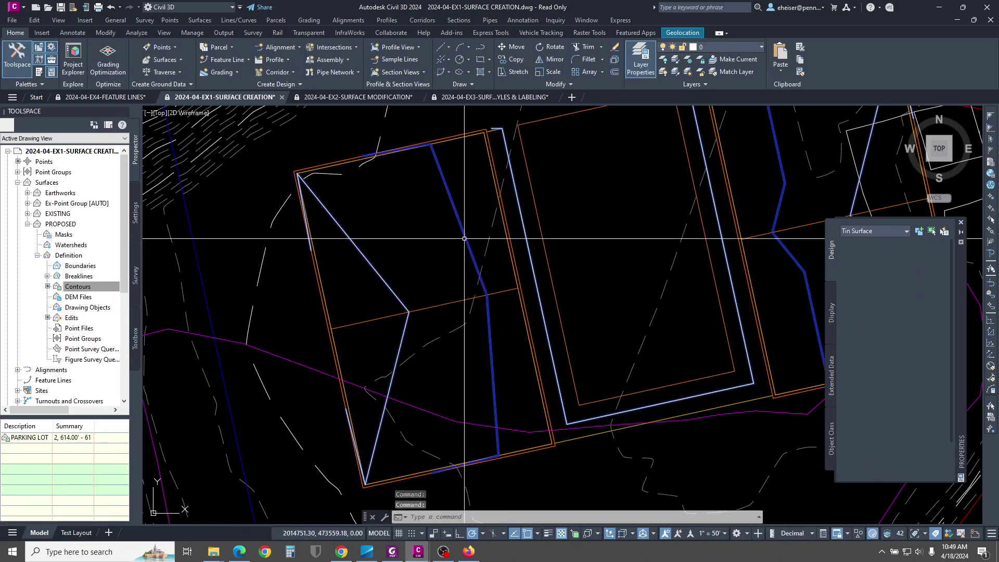
{"action": "scroll", "coordinate": [389, 321], "scroll_direction": "down", "scroll_amount": 5}
{"action": "scroll", "coordinate": [389, 321], "scroll_direction": "up", "scroll_amount": 2}
{"action": "key", "text": "Escape"}
{"action": "key", "text": "Escape"}
{"action": "key", "text": "Escape"}
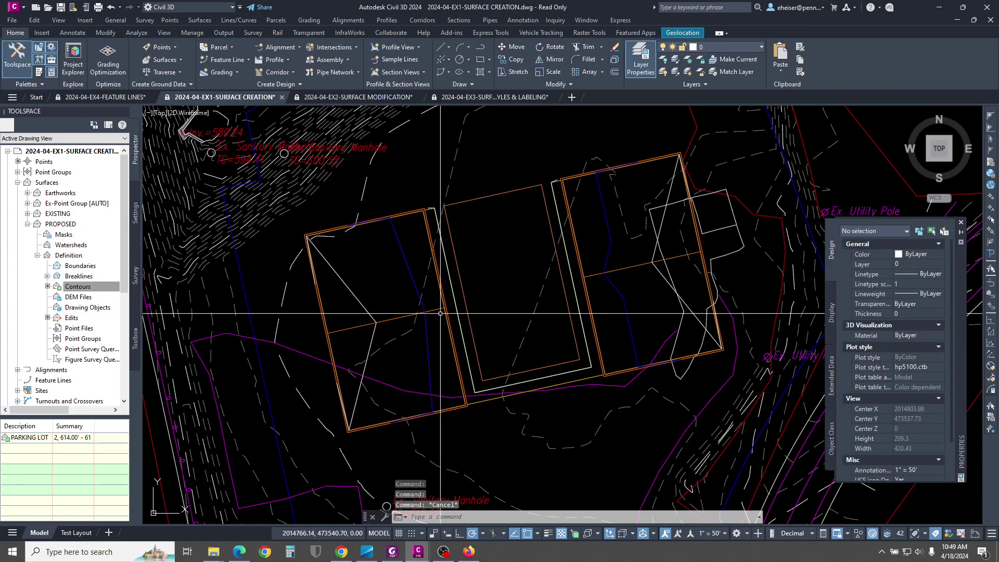
{"action": "scroll", "coordinate": [472, 290], "scroll_direction": "up", "scroll_amount": 2}
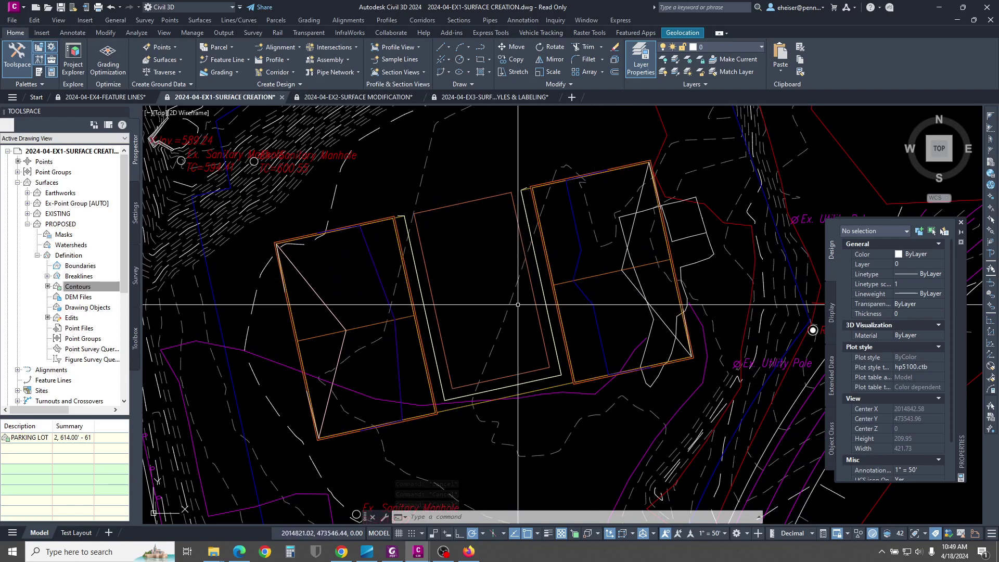
{"action": "mouse_move", "coordinate": [485, 337]}
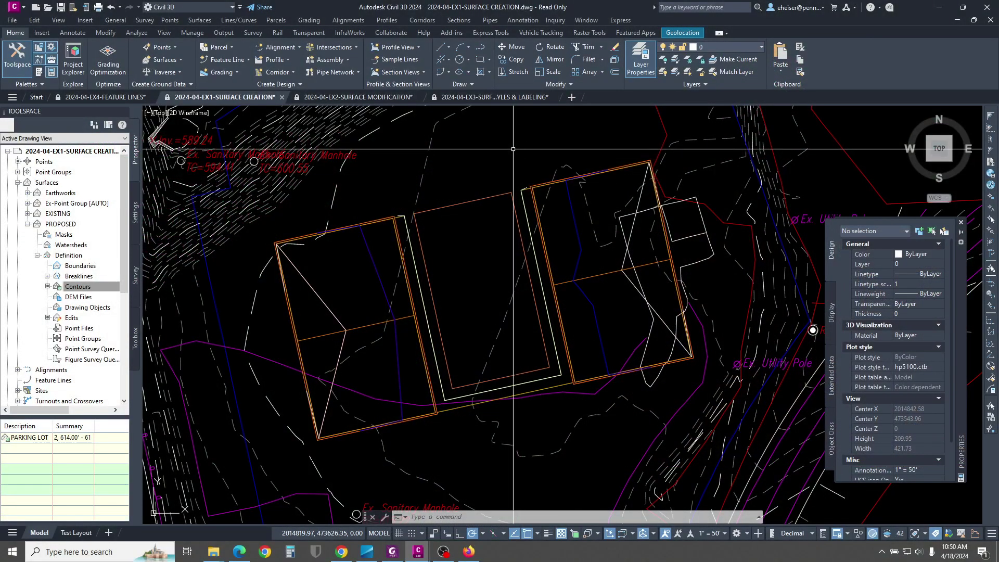
Step: Switch to the 2024-04-EX2-SURFACE MODIFICATION drawing and examine the surveyed mound within the overall site contours
{"action": "left_click", "coordinate": [340, 95]}
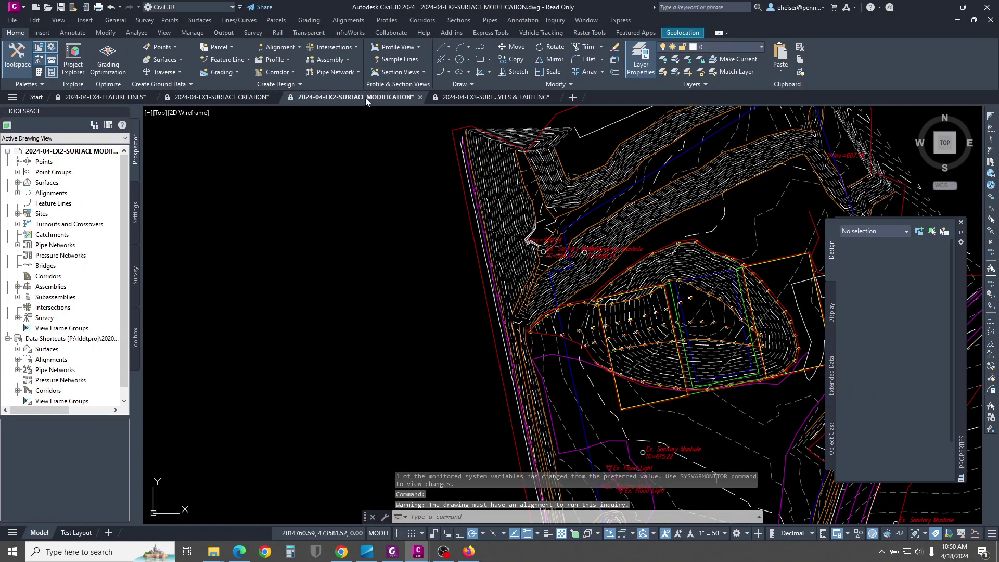
{"action": "mouse_move", "coordinate": [741, 353]}
{"action": "middle_mouse_down"}
{"action": "mouse_move", "coordinate": [569, 362]}
{"action": "mouse_move", "coordinate": [536, 389]}
{"action": "mouse_move", "coordinate": [582, 364]}
{"action": "mouse_move", "coordinate": [583, 284]}
{"action": "mouse_move", "coordinate": [578, 321]}
{"action": "middle_mouse_up"}
{"action": "scroll", "coordinate": [584, 343], "scroll_direction": "down", "scroll_amount": 2}
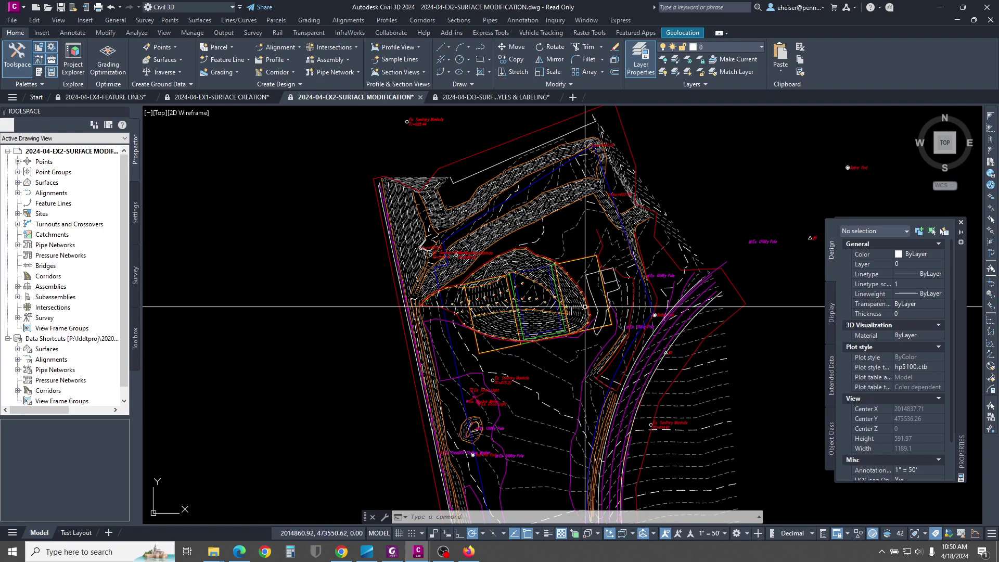
{"action": "scroll", "coordinate": [490, 279], "scroll_direction": "up", "scroll_amount": 2}
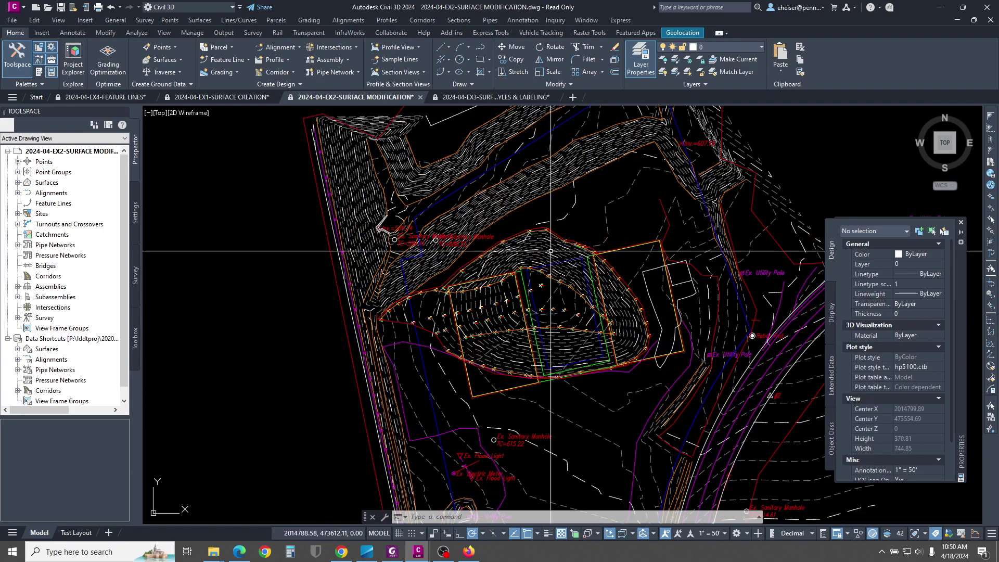
{"action": "scroll", "coordinate": [508, 307], "scroll_direction": "up", "scroll_amount": 2}
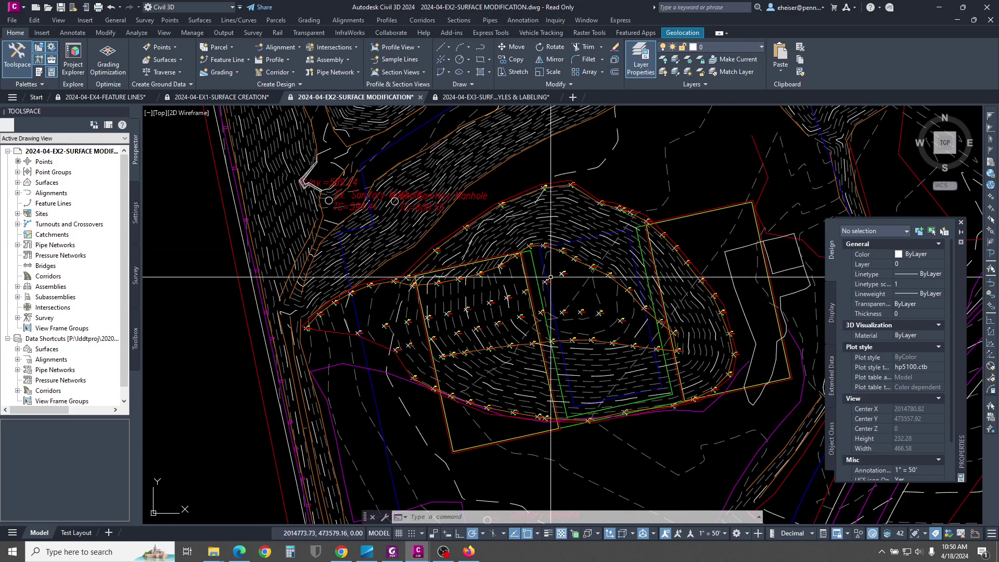
{"action": "mouse_move", "coordinate": [544, 291]}
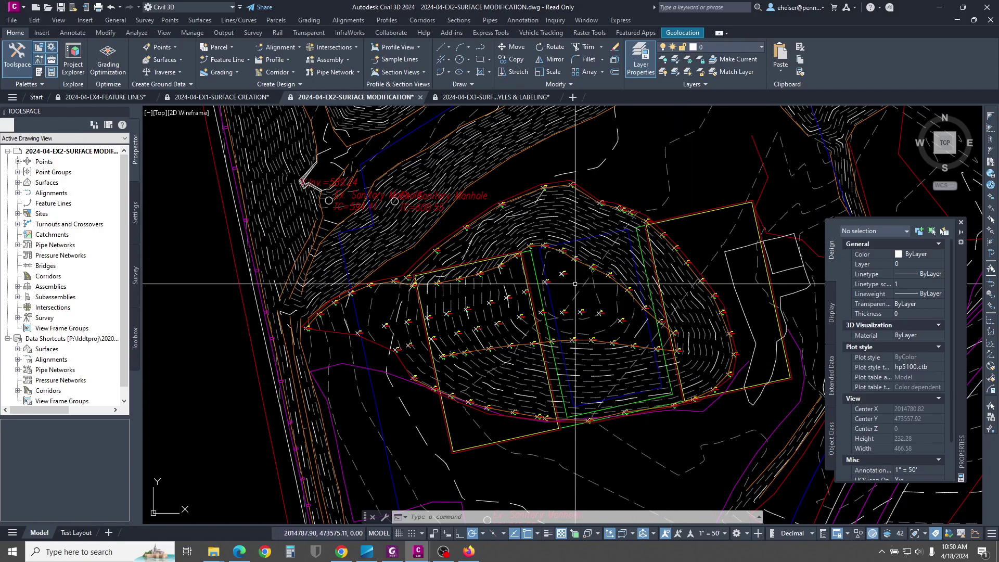
{"action": "scroll", "coordinate": [568, 174], "scroll_direction": "down", "scroll_amount": 4}
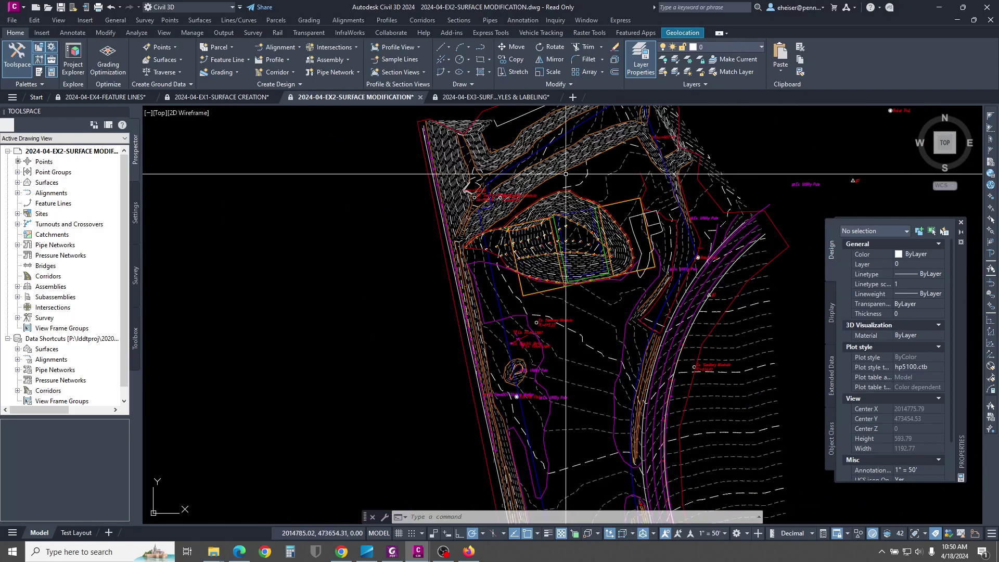
{"action": "middle_click_drag", "start_coordinate": [569, 391], "coordinate": [571, 170]}
{"action": "middle_click_drag", "start_coordinate": [570, 290], "coordinate": [594, 521]}
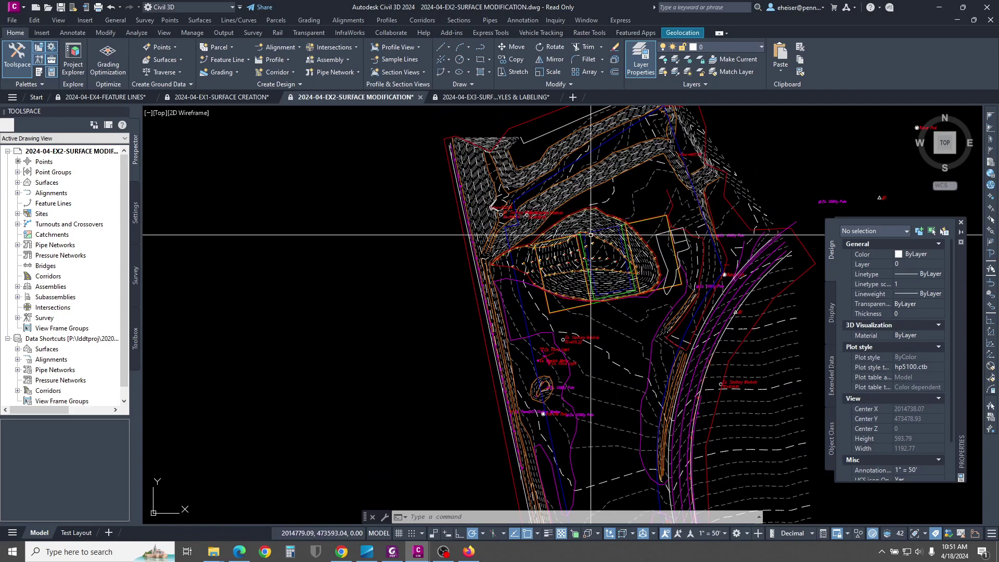
{"action": "scroll", "coordinate": [597, 227], "scroll_direction": "up", "scroll_amount": 4}
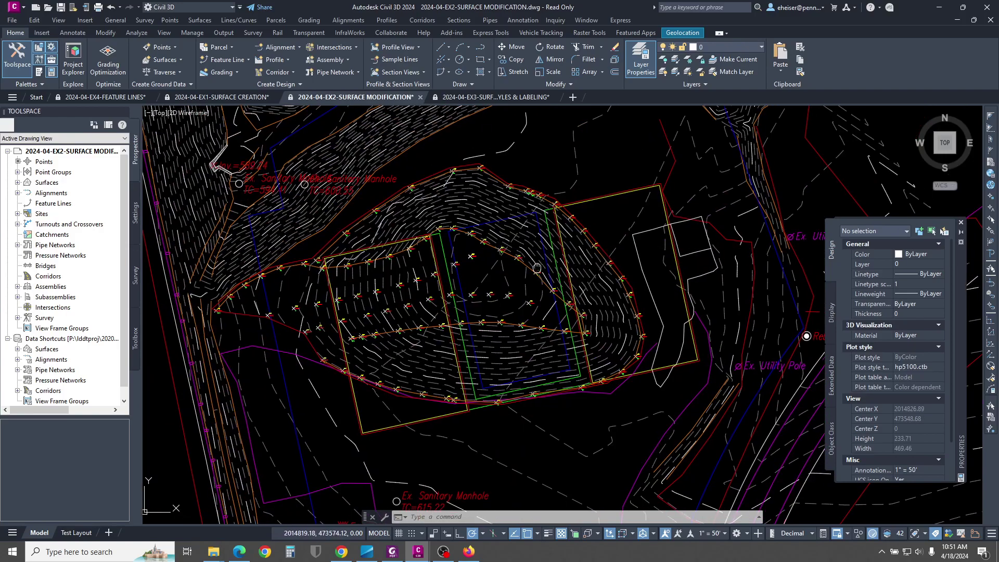
{"action": "middle_click_drag", "start_coordinate": [321, 256], "coordinate": [324, 270]}
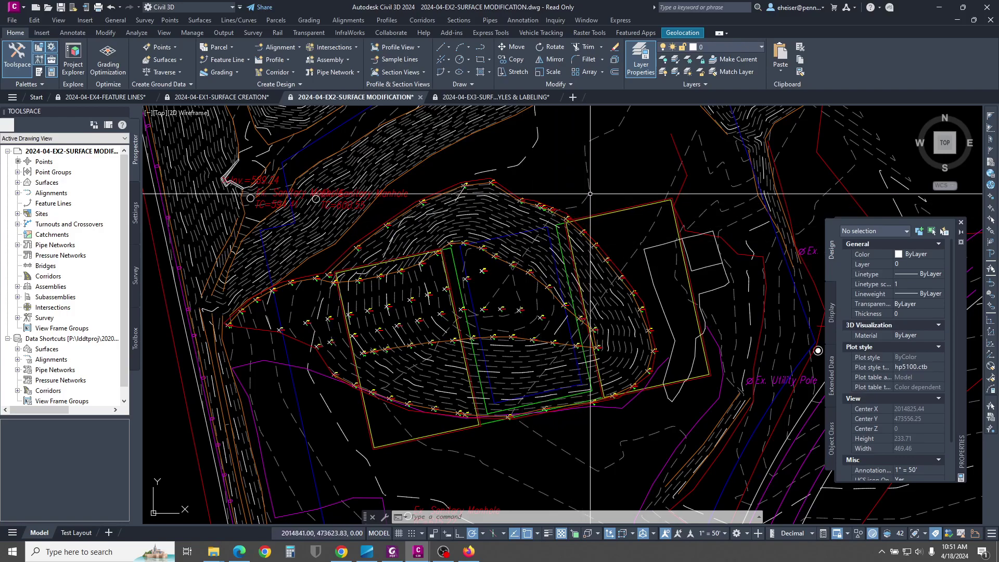
Step: Inspect the extents of the EXISTING surface and identify the ADDITIONAL TOPO surface over the mound
{"action": "left_click", "coordinate": [579, 209]}
{"action": "scroll", "coordinate": [580, 209], "scroll_direction": "down", "scroll_amount": 3}
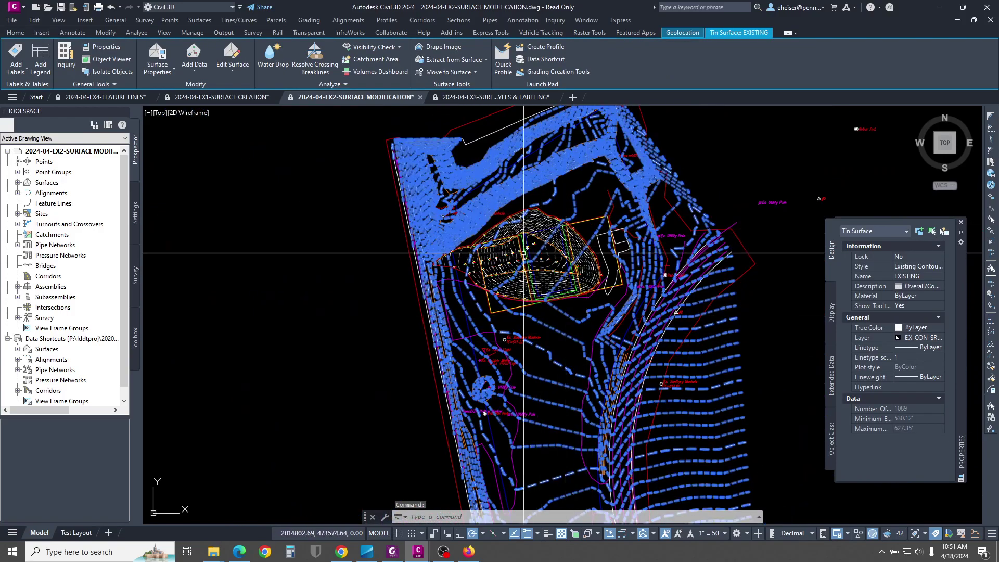
{"action": "scroll", "coordinate": [528, 246], "scroll_direction": "up", "scroll_amount": 3}
{"action": "key", "text": "Escape"}
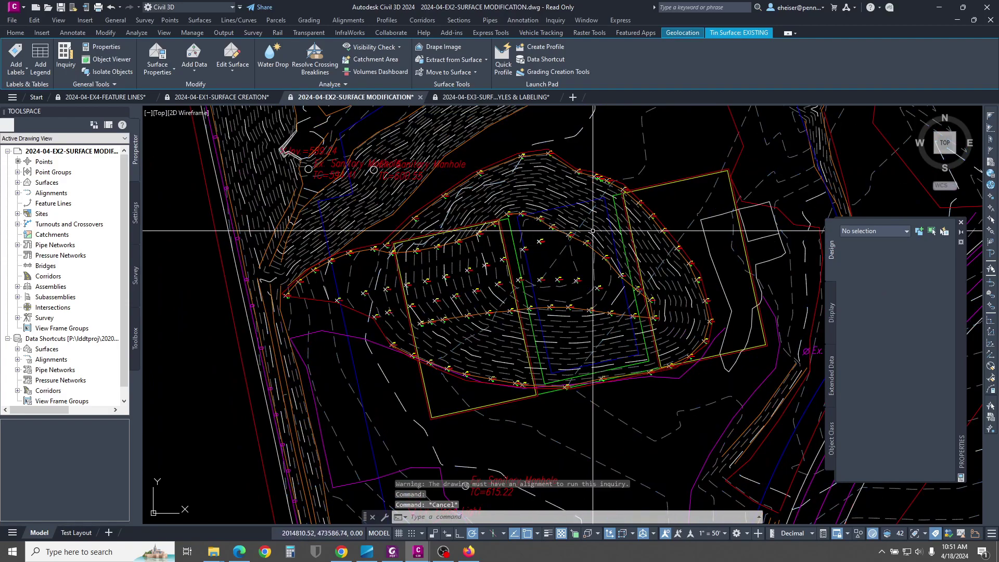
{"action": "left_click", "coordinate": [552, 298]}
{"action": "key", "text": "Escape"}
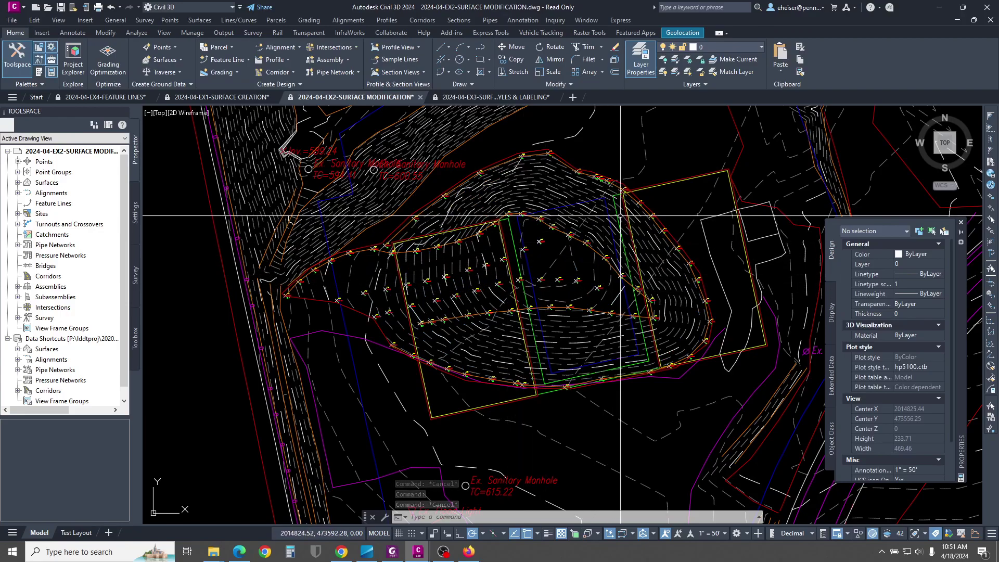
{"action": "mouse_move", "coordinate": [606, 214]}
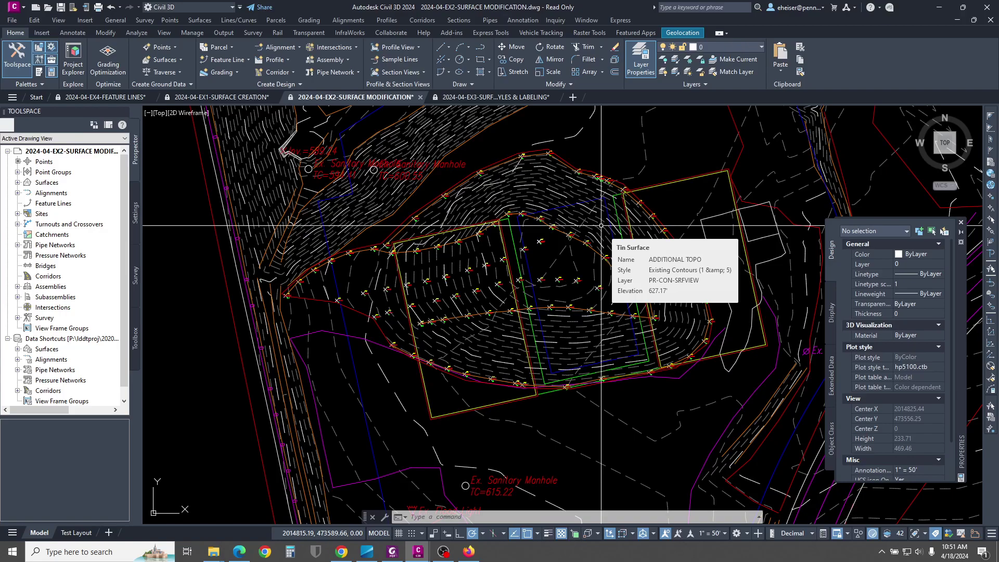
Step: Create a TIN surface named EX-BLENDED with the Existing Contours (1 & 5) style and expand its definition
{"action": "left_click", "coordinate": [17, 182]}
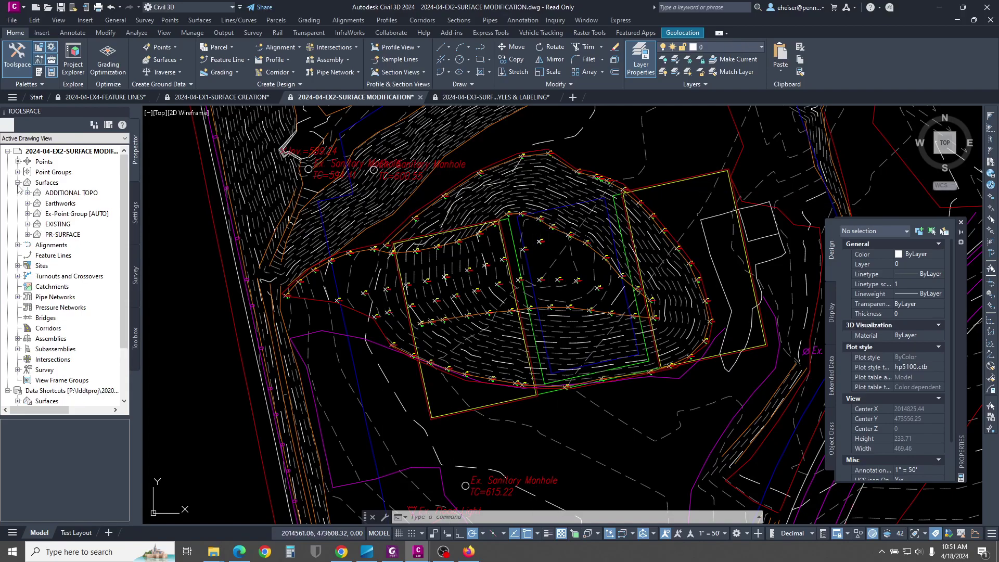
{"action": "right_click", "coordinate": [67, 183]}
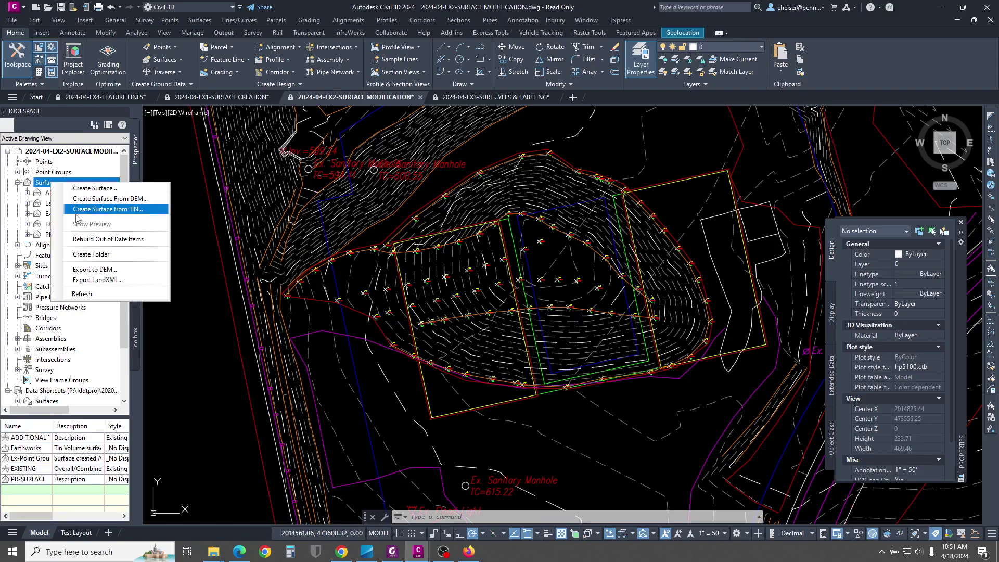
{"action": "left_click", "coordinate": [177, 172]}
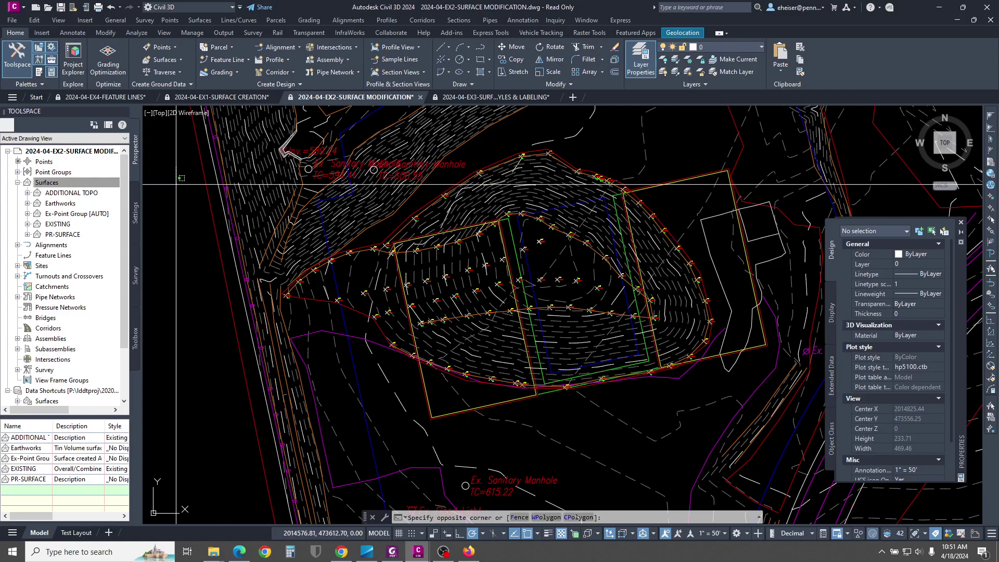
{"action": "left_click", "coordinate": [60, 225]}
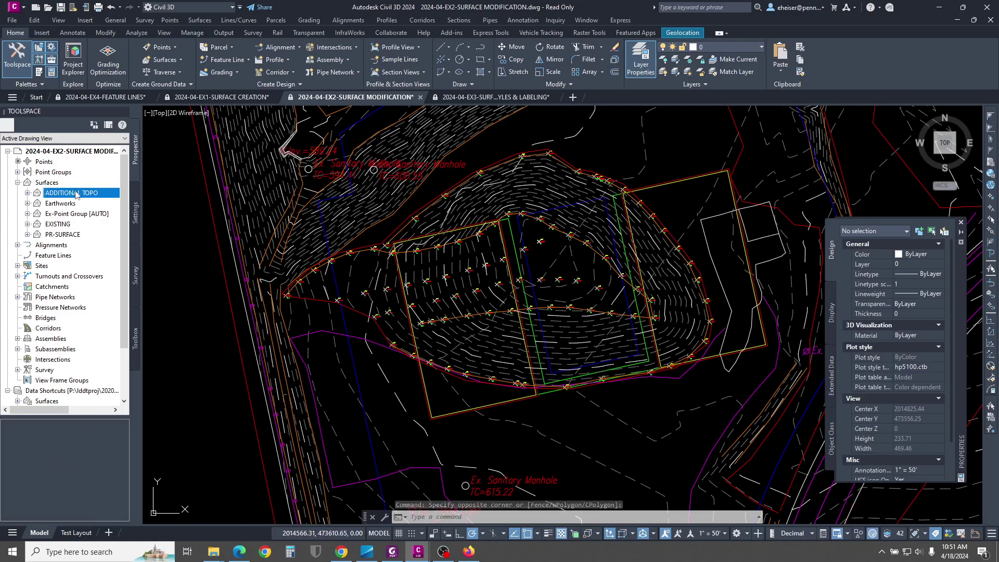
{"action": "left_click", "coordinate": [486, 287]}
{"action": "key", "text": "Escape"}
{"action": "key", "text": "Escape"}
{"action": "right_click", "coordinate": [46, 182]}
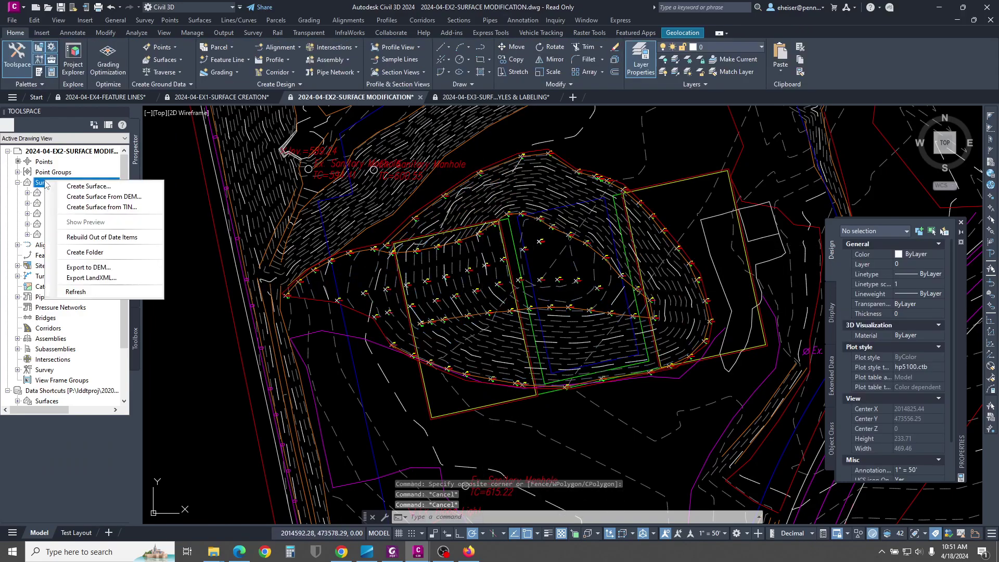
{"action": "left_click", "coordinate": [161, 188]}
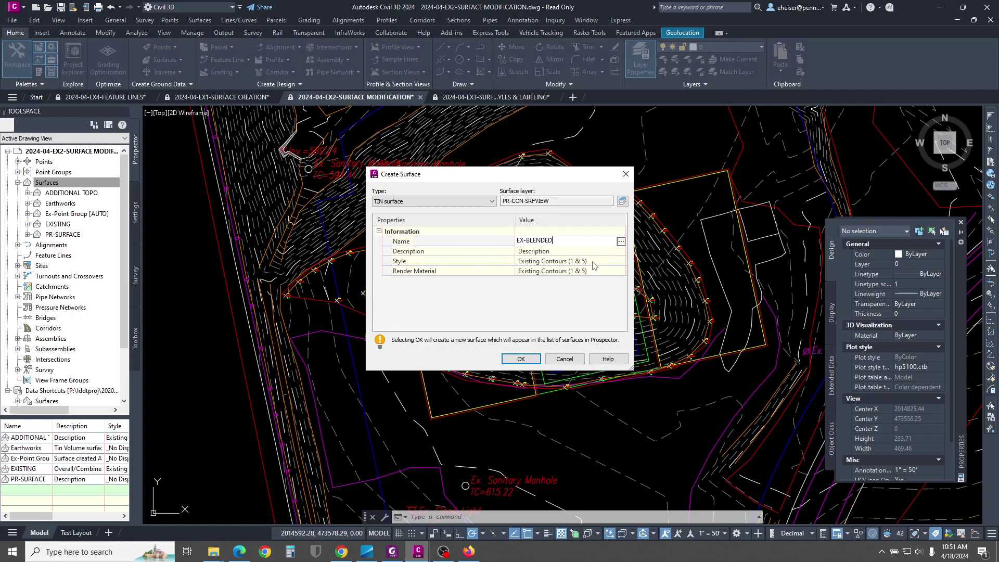
{"action": "left_click", "coordinate": [530, 362]}
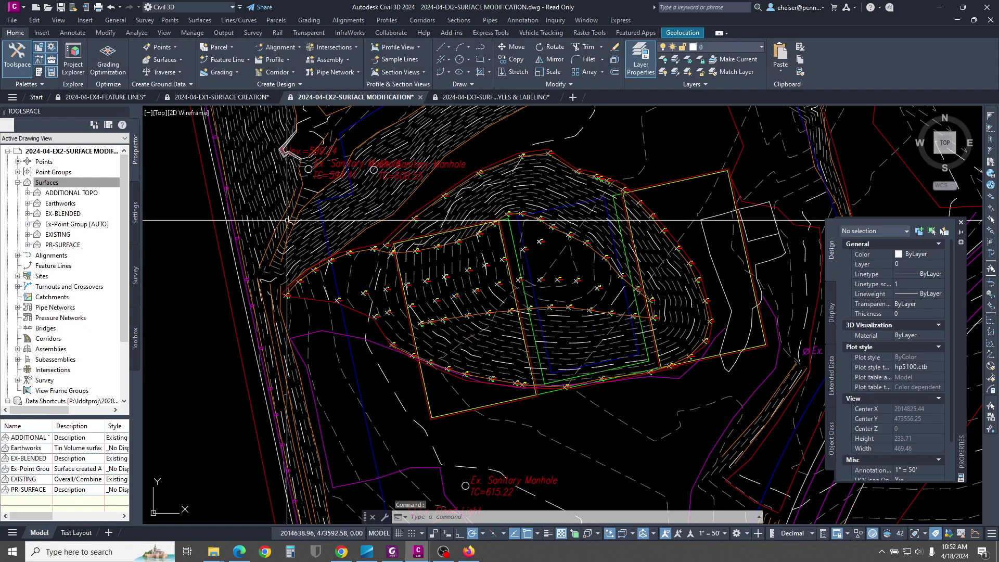
{"action": "left_click", "coordinate": [28, 214]}
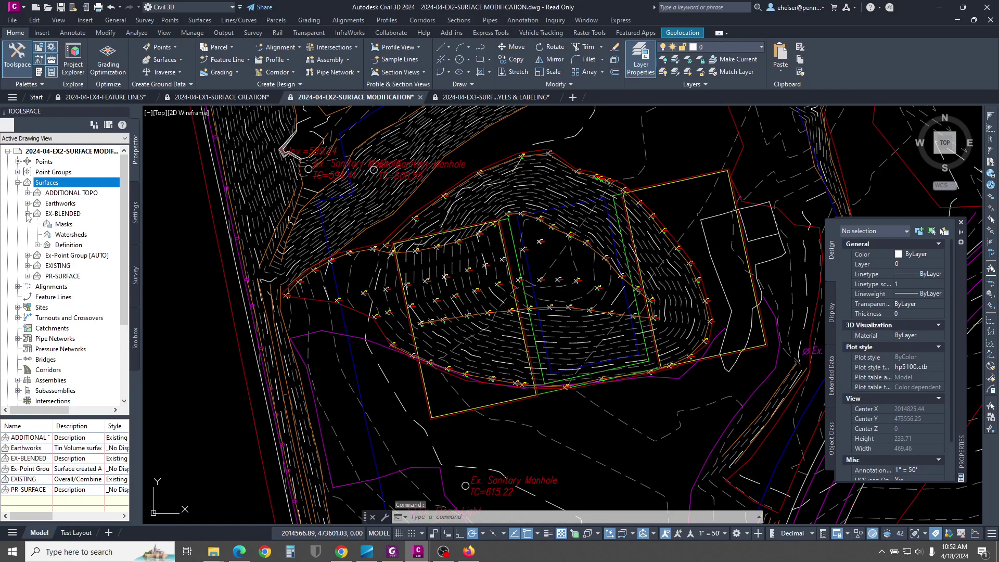
{"action": "left_click", "coordinate": [37, 245]}
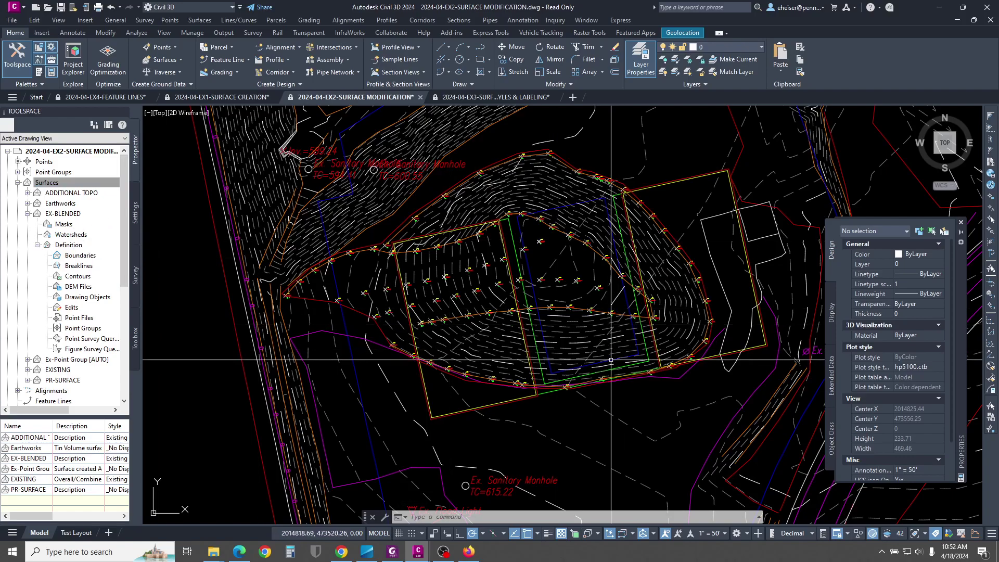
Step: Compare the extents of the ADDITIONAL TOPO surface with the surrounding site contours
{"action": "scroll", "coordinate": [639, 421], "scroll_direction": "down", "scroll_amount": 5}
{"action": "middle_click_drag", "start_coordinate": [639, 421], "coordinate": [627, 306]}
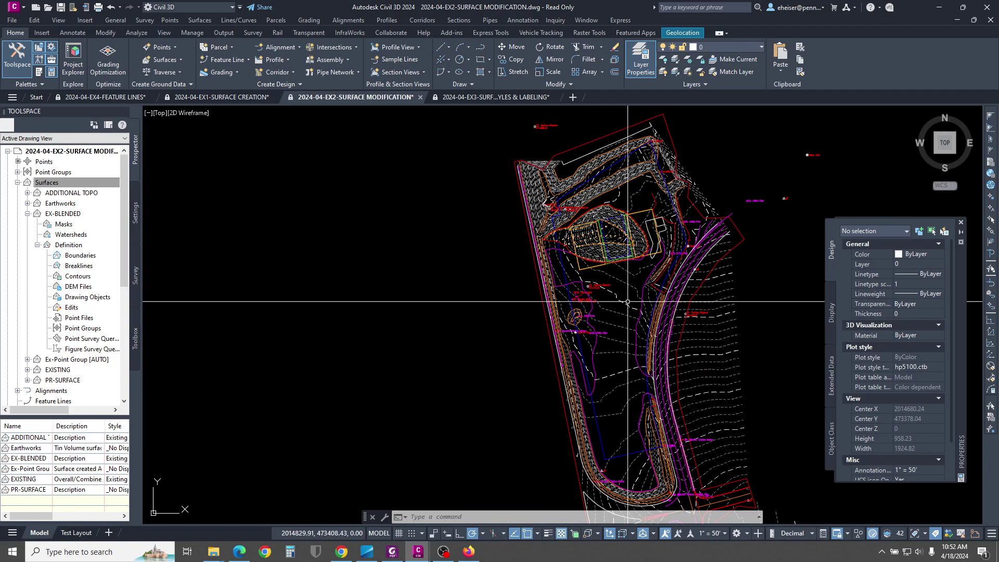
{"action": "scroll", "coordinate": [597, 196], "scroll_direction": "up", "scroll_amount": 6}
{"action": "left_click", "coordinate": [596, 196]}
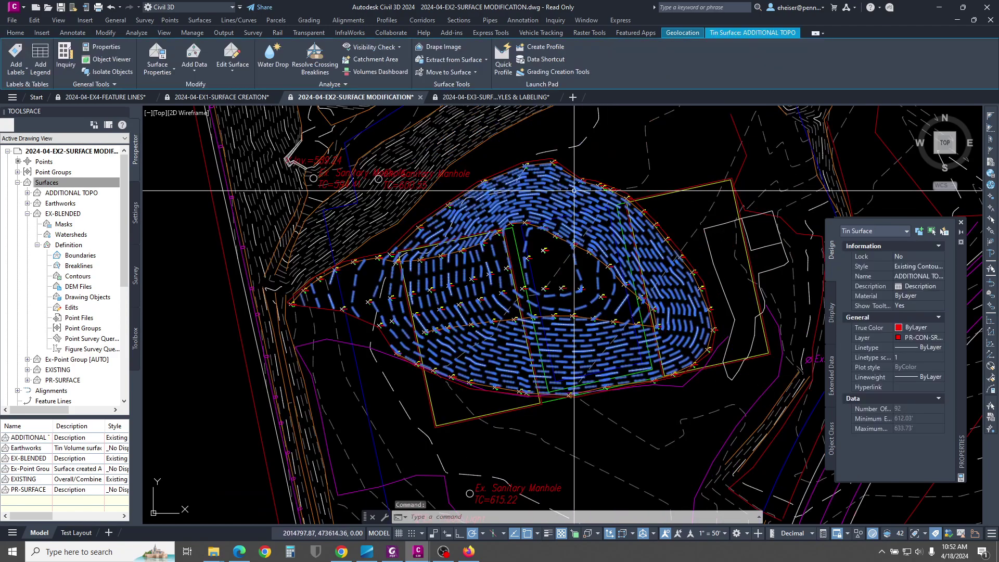
{"action": "scroll", "coordinate": [574, 190], "scroll_direction": "down", "scroll_amount": 4}
{"action": "key", "text": "Escape"}
{"action": "key", "text": "Escape"}
{"action": "key", "text": "Escape"}
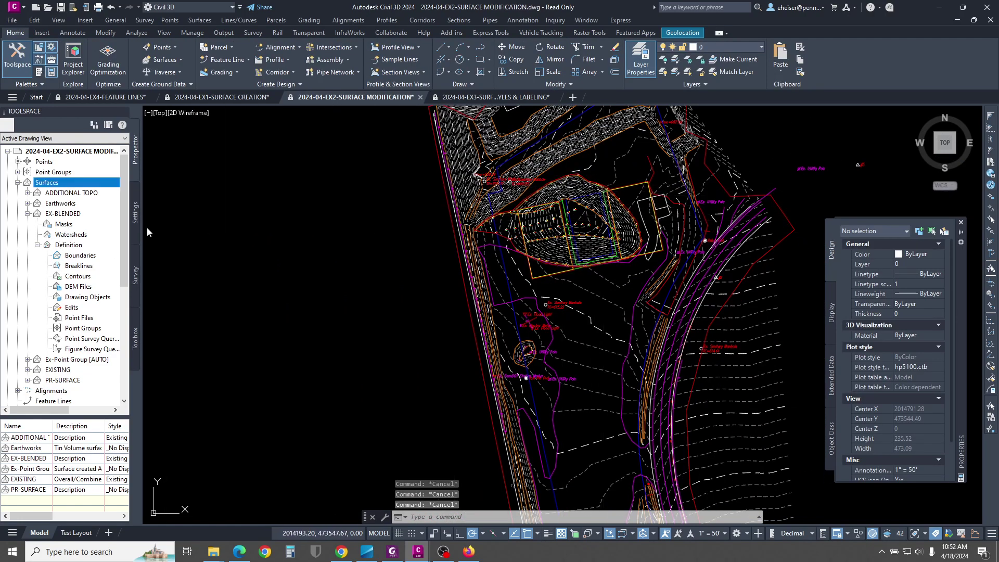
Step: Paste the EXISTING surface into the EX-BLENDED surface and clear the selection
{"action": "left_click", "coordinate": [318, 284]}
{"action": "left_click", "coordinate": [311, 289]}
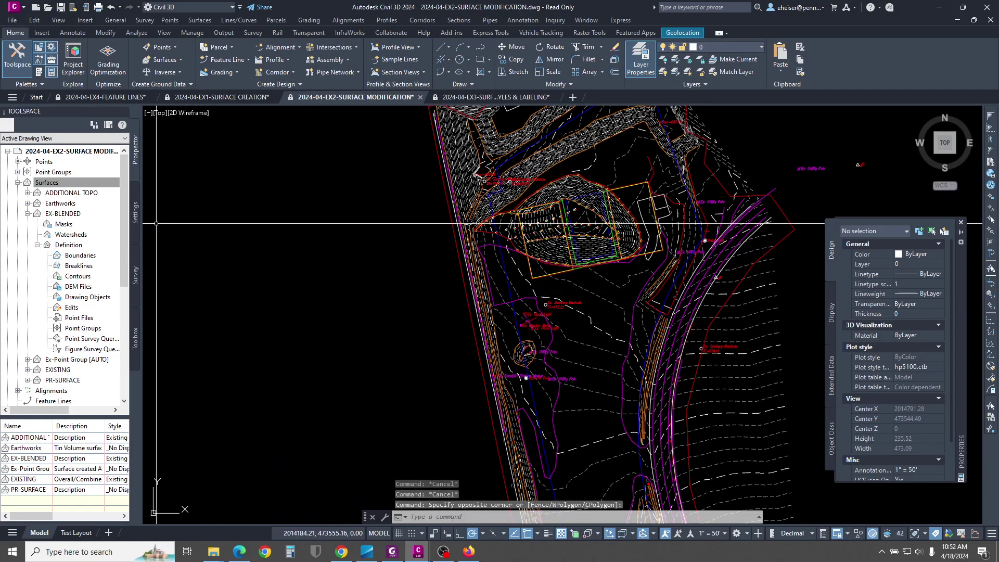
{"action": "right_click", "coordinate": [64, 214]}
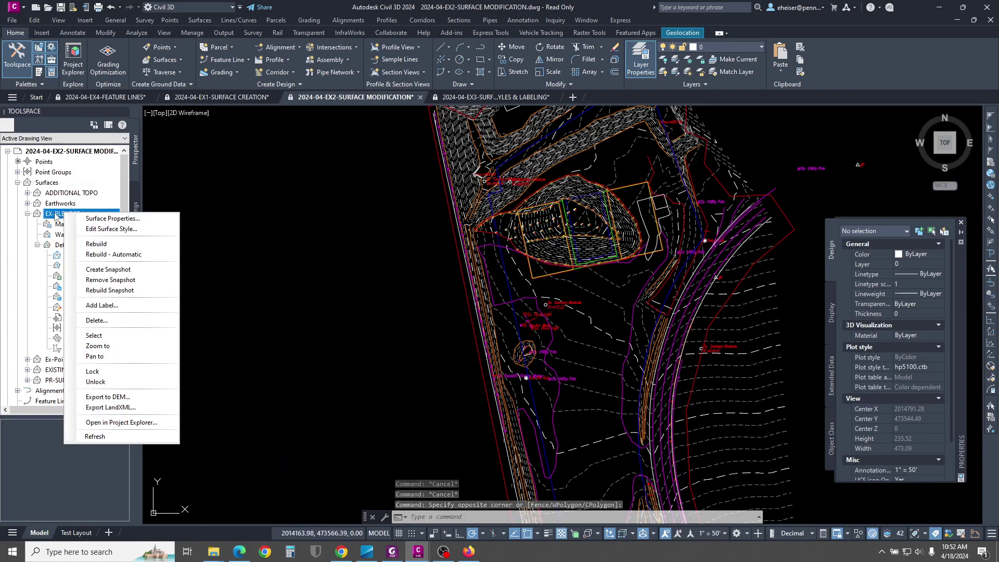
{"action": "left_click", "coordinate": [94, 335]}
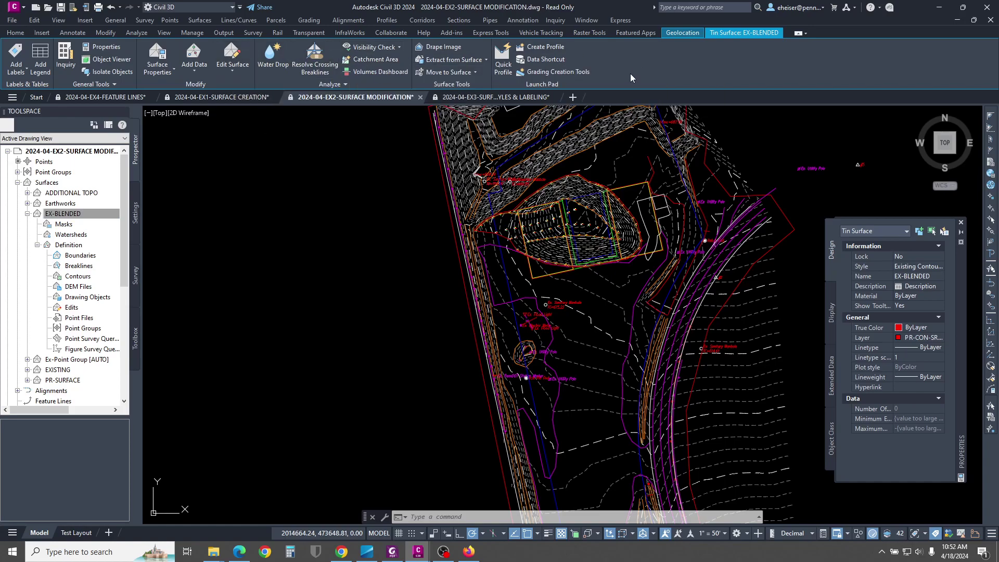
{"action": "left_click", "coordinate": [236, 66]}
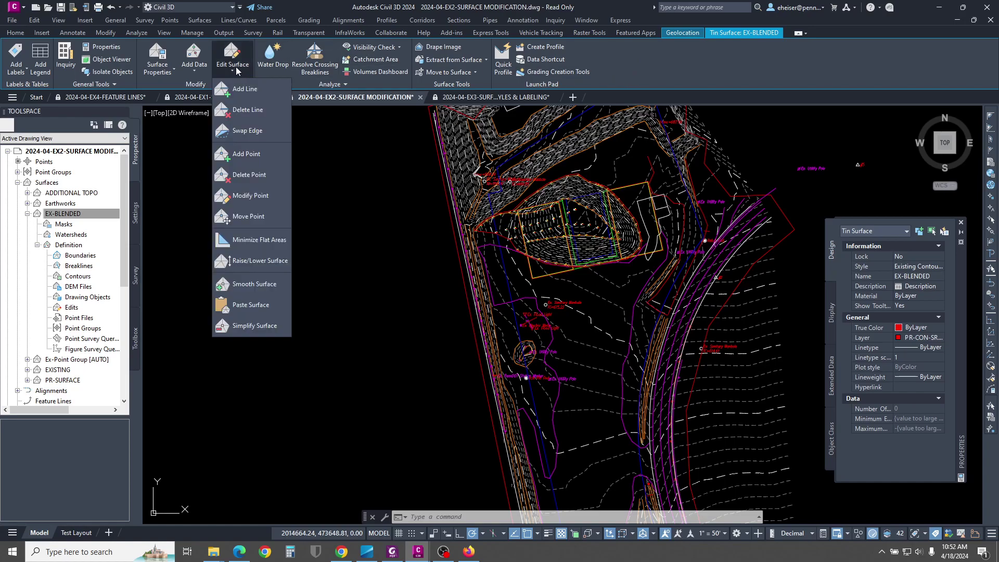
{"action": "left_click", "coordinate": [251, 306]}
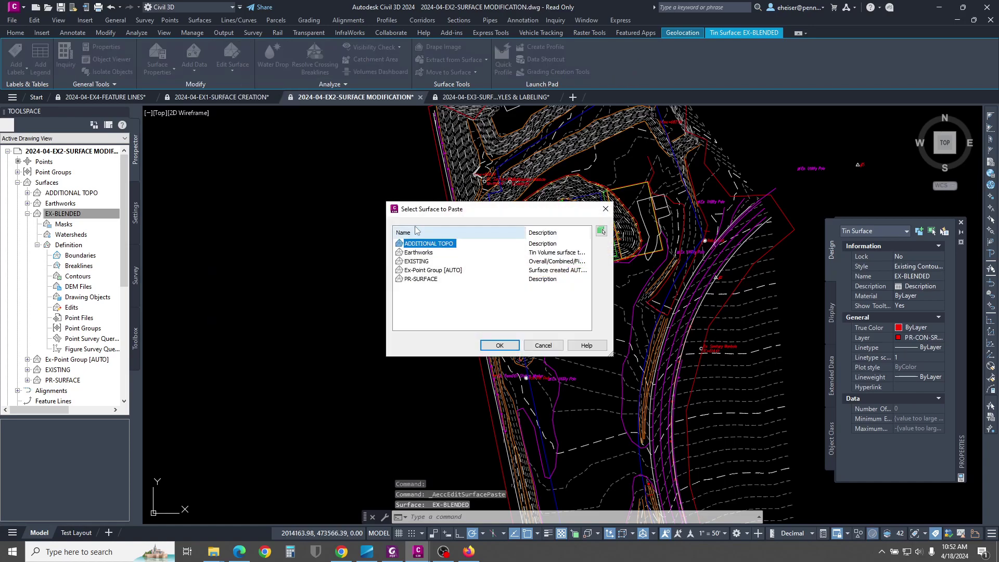
{"action": "left_click_drag", "start_coordinate": [488, 211], "coordinate": [468, 224]}
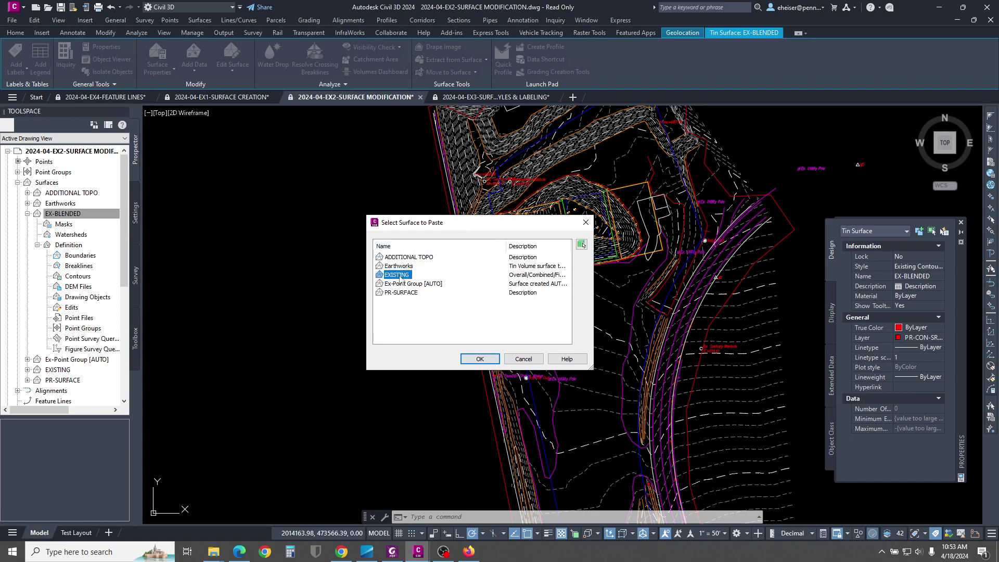
{"action": "left_click", "coordinate": [482, 360]}
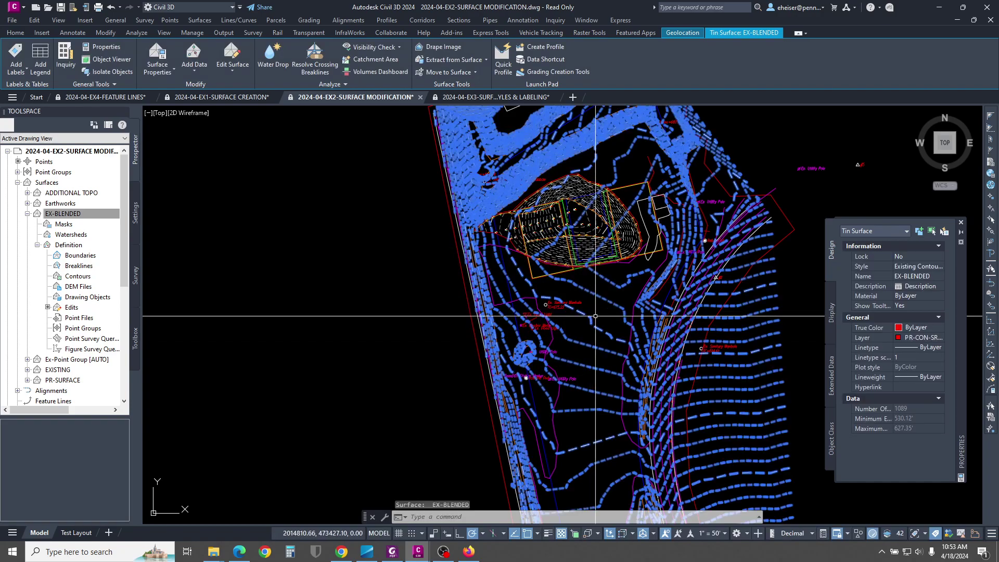
{"action": "key", "text": "Escape"}
{"action": "key", "text": "Escape"}
Step: Examine the overlapping surface contours around the sanitary manhole and the surveyed mound
{"action": "scroll", "coordinate": [596, 316], "scroll_direction": "up", "scroll_amount": 7}
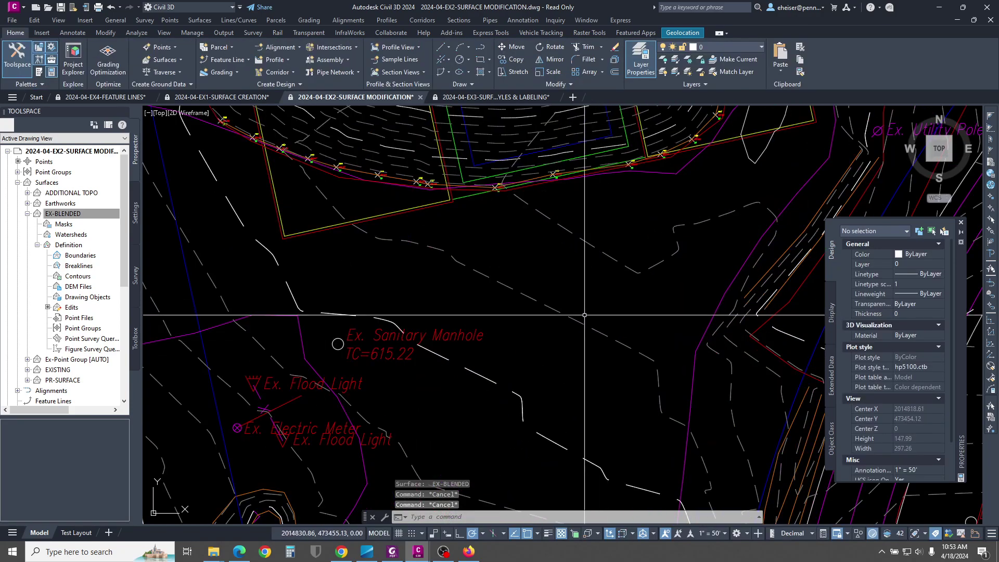
{"action": "left_click_drag", "start_coordinate": [585, 315], "coordinate": [585, 346]}
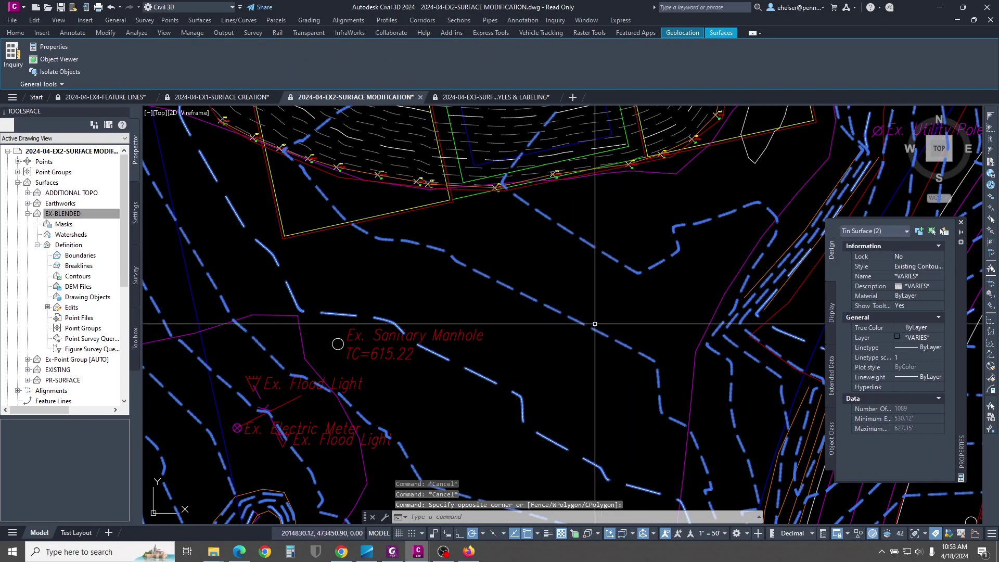
{"action": "scroll", "coordinate": [596, 327], "scroll_direction": "down", "scroll_amount": 6}
{"action": "middle_click_drag", "start_coordinate": [592, 357], "coordinate": [577, 282]}
{"action": "scroll", "coordinate": [577, 283], "scroll_direction": "up", "scroll_amount": 5}
{"action": "key", "text": "Escape"}
{"action": "middle_click_drag", "start_coordinate": [552, 244], "coordinate": [580, 350]}
{"action": "scroll", "coordinate": [579, 351], "scroll_direction": "up", "scroll_amount": 2}
{"action": "scroll", "coordinate": [579, 180], "scroll_direction": "up", "scroll_amount": 2}
{"action": "scroll", "coordinate": [578, 208], "scroll_direction": "up", "scroll_amount": 2}
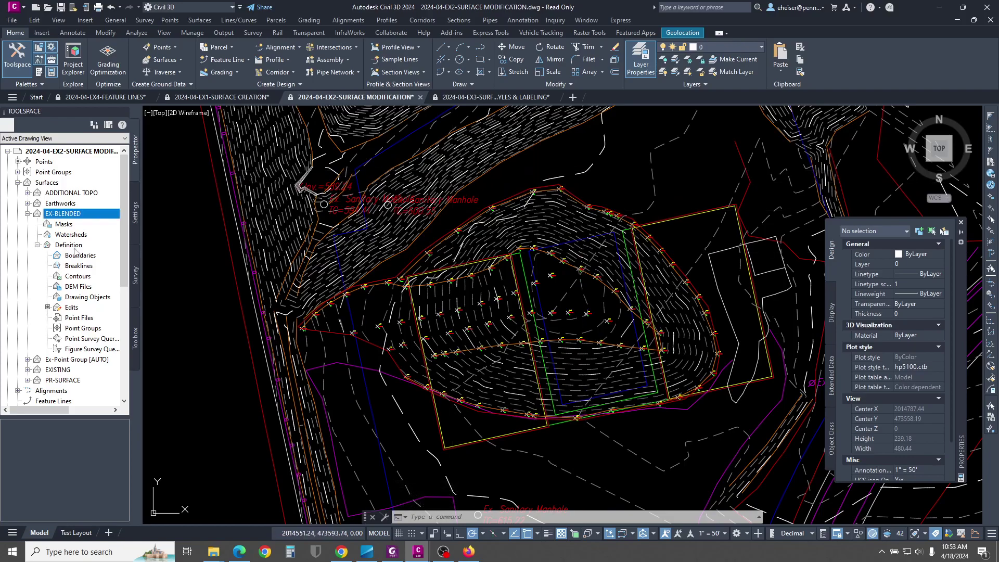
Step: Paste the ADDITIONAL TOPO surface into the EX-BLENDED surface
{"action": "right_click", "coordinate": [77, 215]}
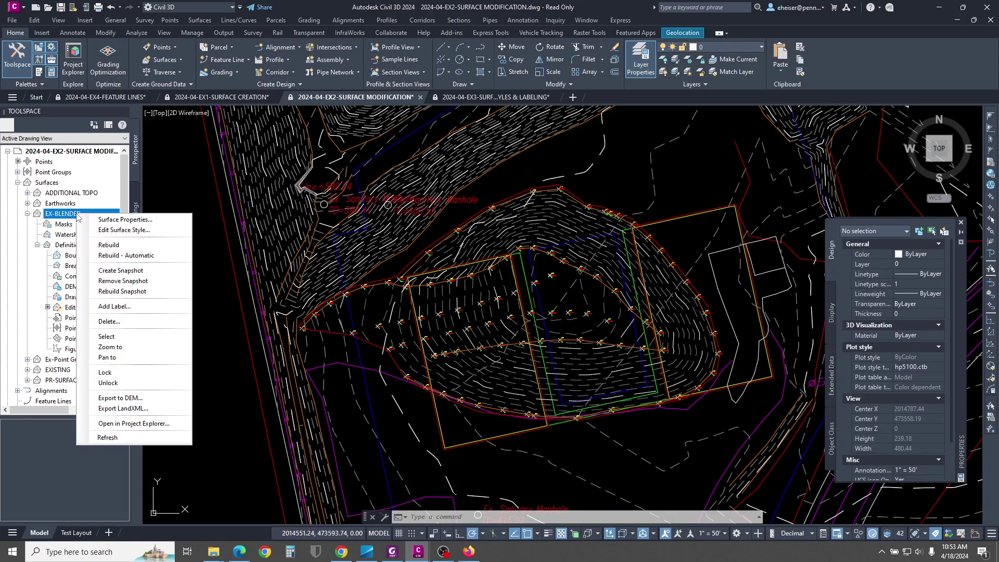
{"action": "left_click", "coordinate": [103, 338]}
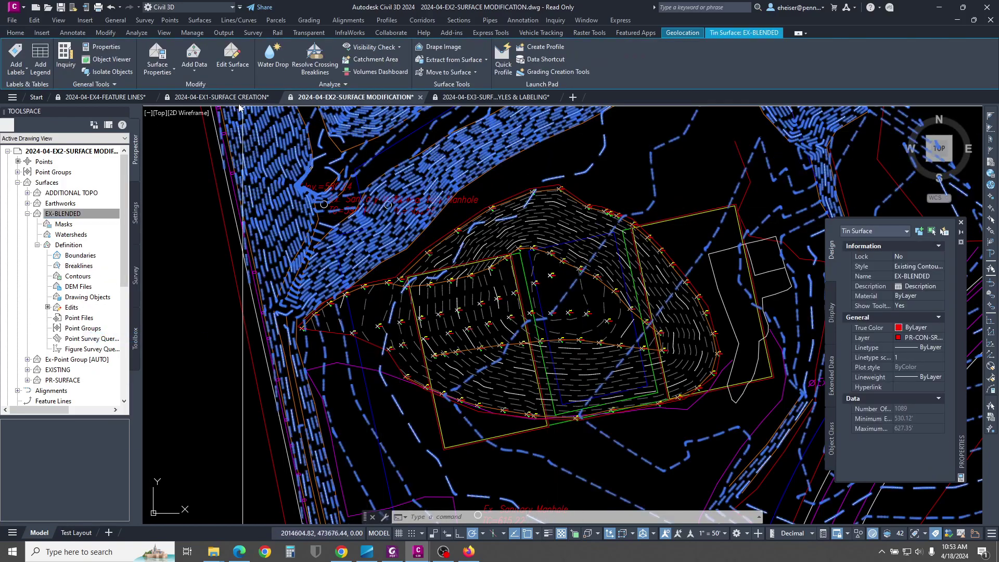
{"action": "left_click", "coordinate": [232, 65]}
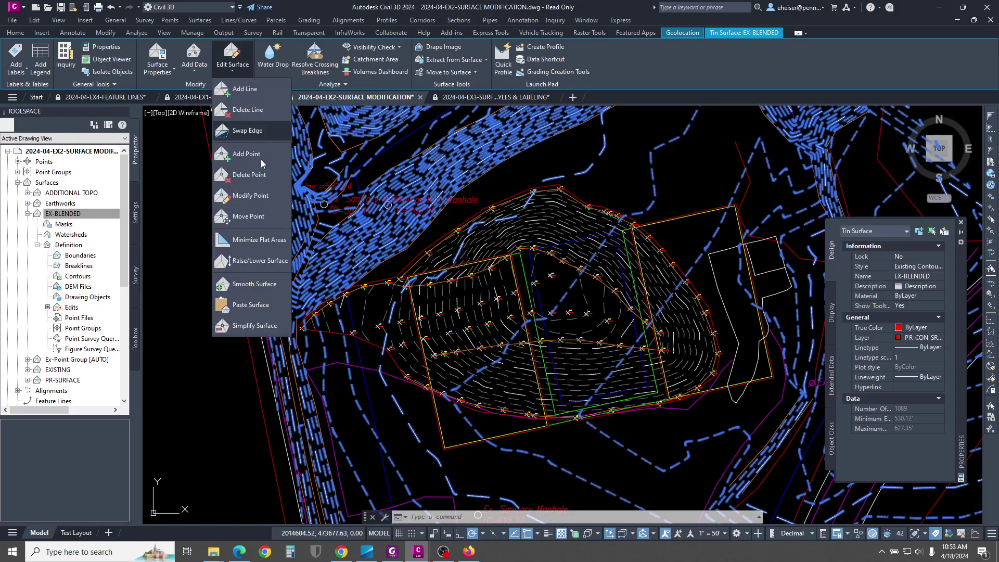
{"action": "left_click", "coordinate": [251, 305]}
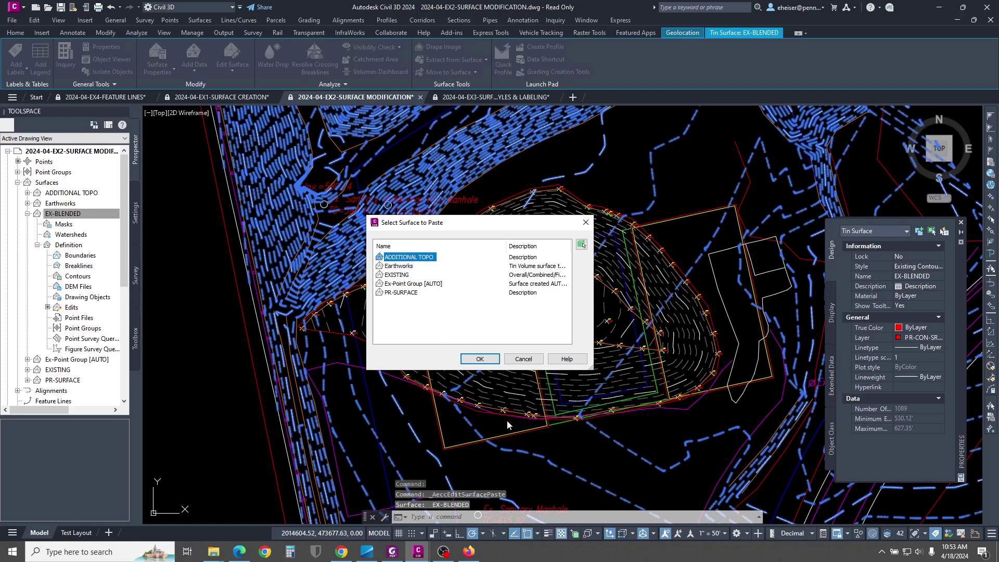
{"action": "left_click", "coordinate": [480, 358]}
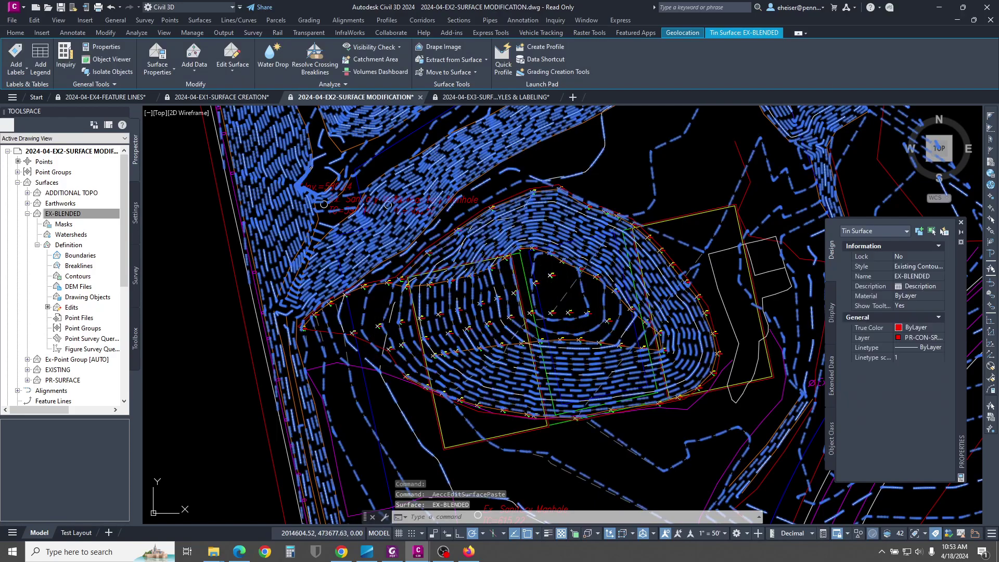
Step: Examine the EX-BLENDED contours across the mound and the surrounding site
{"action": "scroll", "coordinate": [531, 229], "scroll_direction": "down", "scroll_amount": 5}
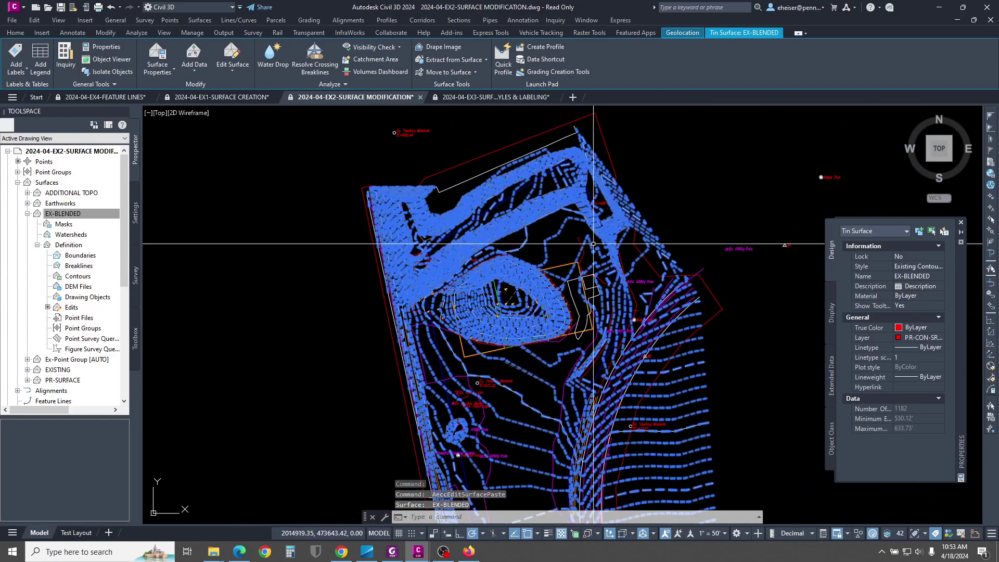
{"action": "scroll", "coordinate": [533, 239], "scroll_direction": "up", "scroll_amount": 3}
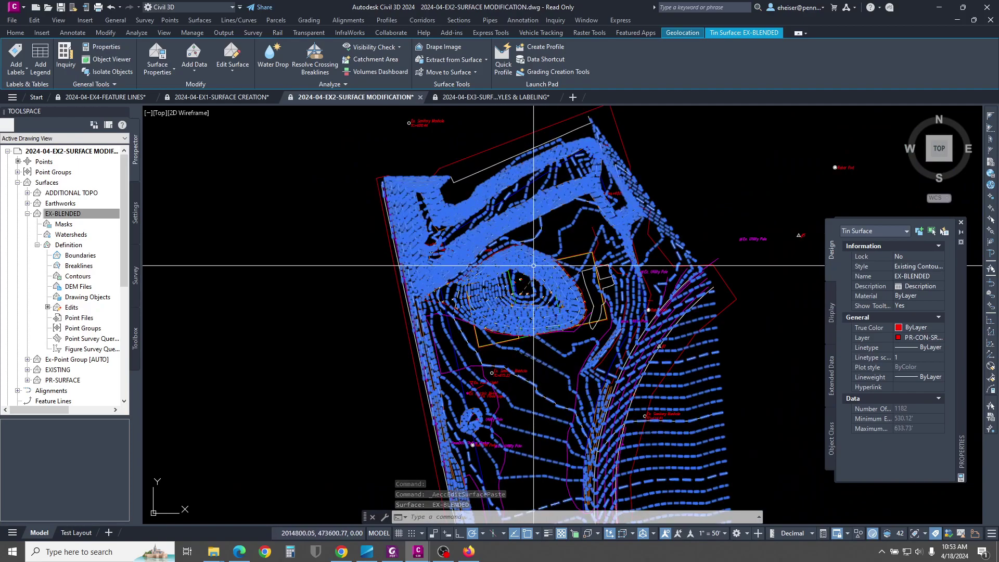
{"action": "scroll", "coordinate": [536, 250], "scroll_direction": "up", "scroll_amount": 3}
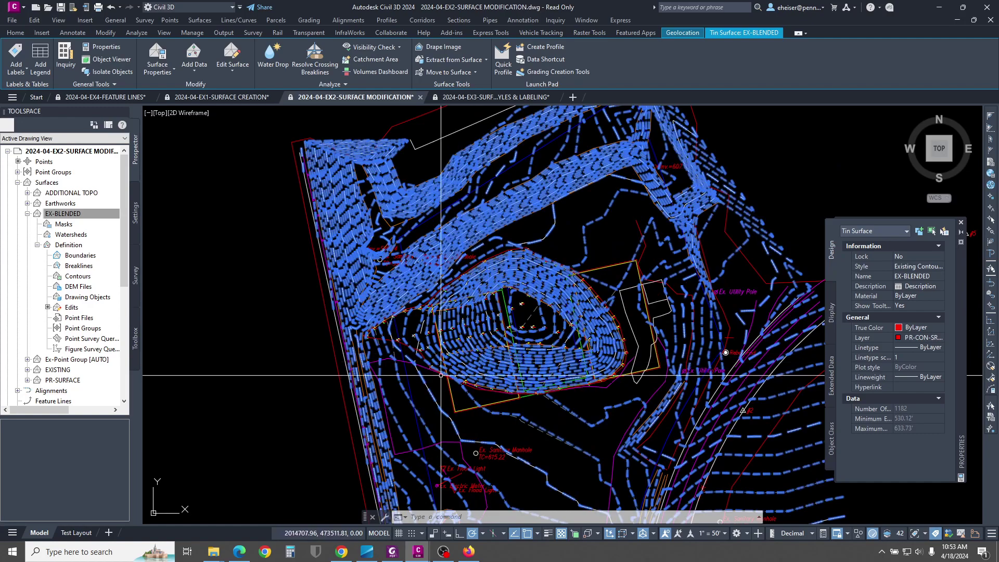
{"action": "scroll", "coordinate": [435, 371], "scroll_direction": "up", "scroll_amount": 2}
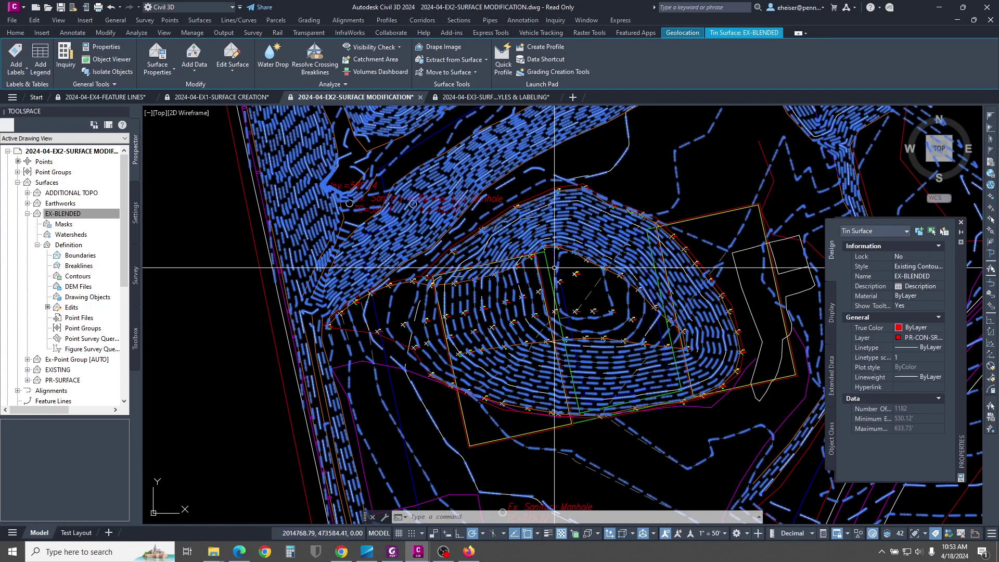
{"action": "scroll", "coordinate": [500, 339], "scroll_direction": "down", "scroll_amount": 2}
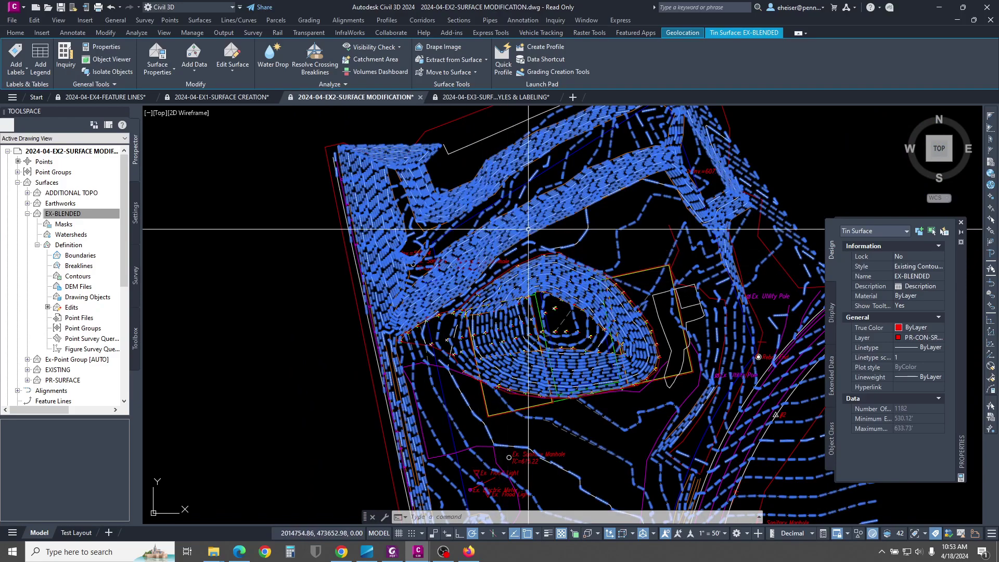
{"action": "scroll", "coordinate": [538, 241], "scroll_direction": "up", "scroll_amount": 1}
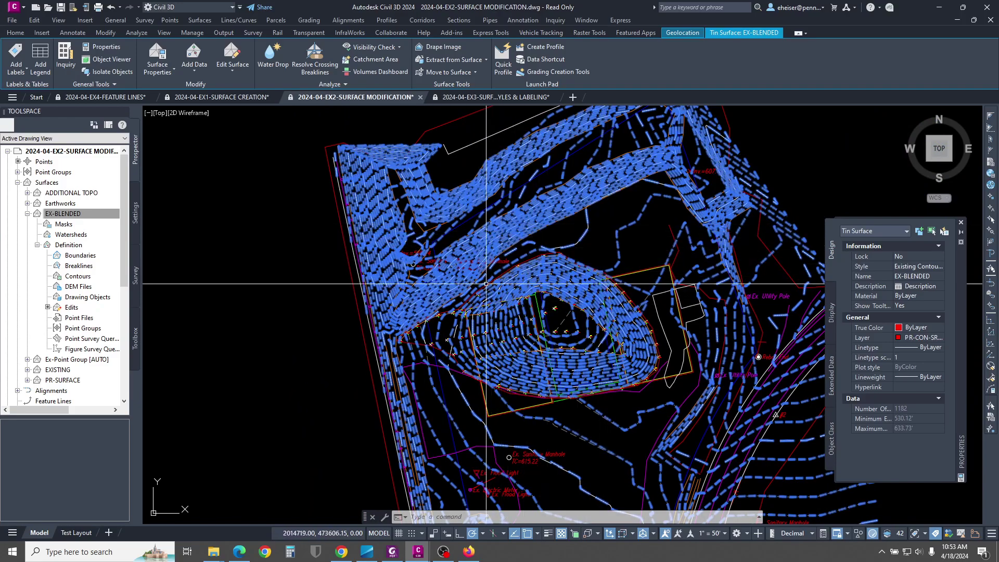
{"action": "scroll", "coordinate": [463, 298], "scroll_direction": "up", "scroll_amount": 1}
{"action": "scroll", "coordinate": [403, 357], "scroll_direction": "up", "scroll_amount": 3}
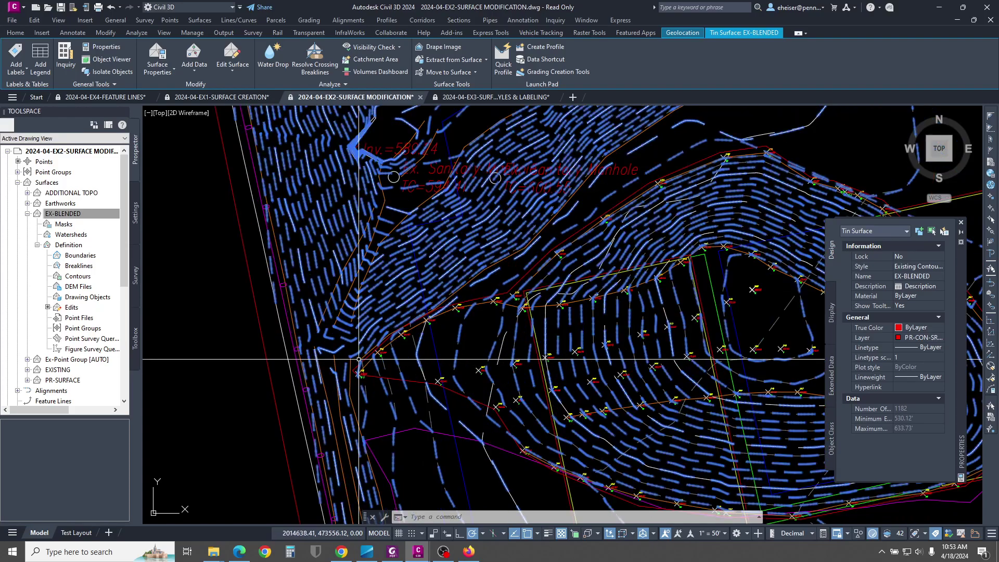
Step: Inspect how the EX-BLENDED contours tie in at the mound's western tip near point 1891, checking the nearby survey figure
{"action": "key", "text": "Escape"}
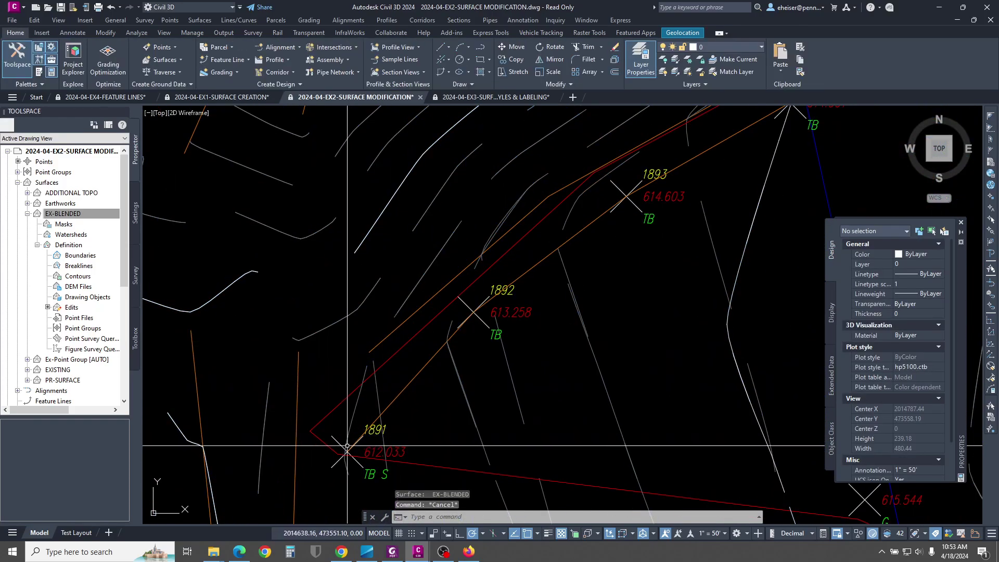
{"action": "left_click", "coordinate": [302, 333]}
{"action": "left_click", "coordinate": [297, 359]}
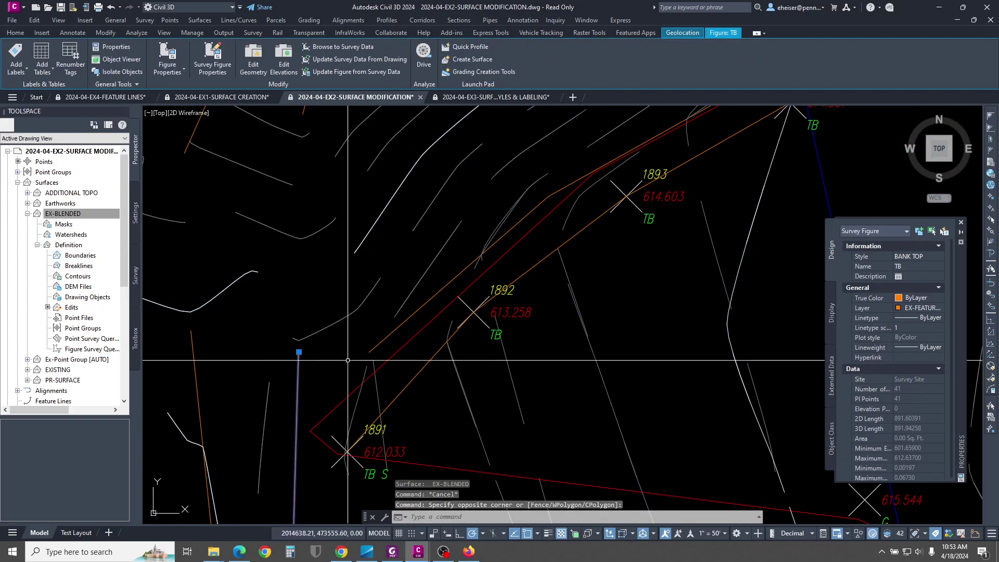
{"action": "scroll", "coordinate": [347, 364], "scroll_direction": "down", "scroll_amount": 4}
{"action": "key", "text": "Escape"}
{"action": "left_click", "coordinate": [360, 430]}
{"action": "key", "text": "Escape"}
{"action": "left_click", "coordinate": [360, 433]}
{"action": "left_click", "coordinate": [359, 435]}
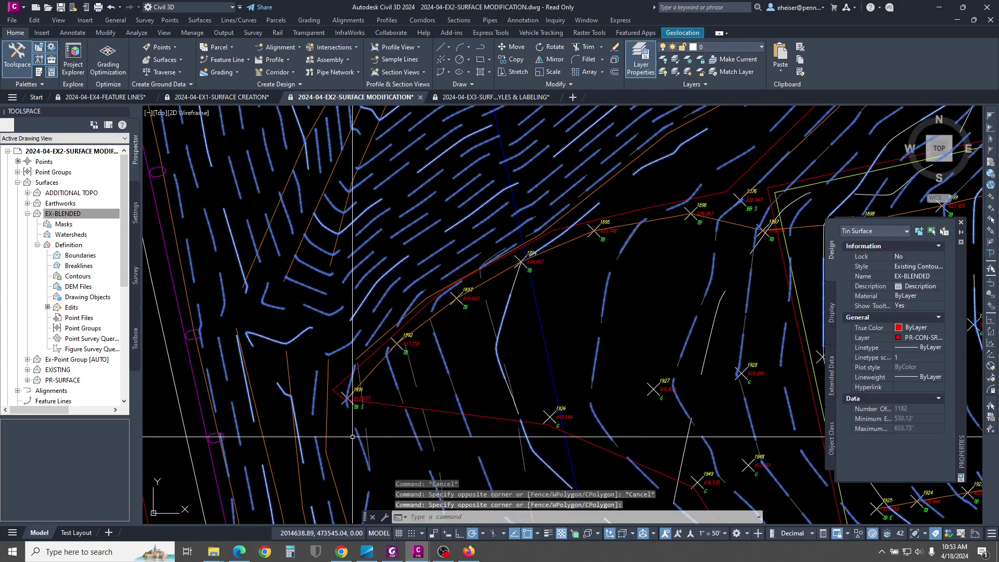
Step: Examine the contour transition along the mound's northern edge around points 2380 to 2383 and clear the surface selection
{"action": "scroll", "coordinate": [397, 264], "scroll_direction": "down", "scroll_amount": 5}
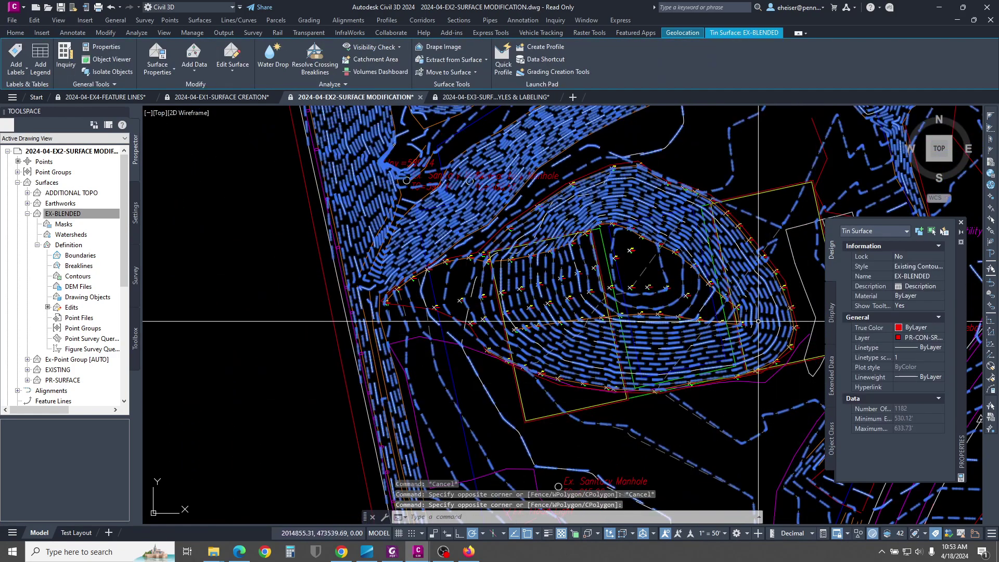
{"action": "middle_click_drag", "start_coordinate": [755, 319], "coordinate": [730, 337]}
{"action": "scroll", "coordinate": [532, 296], "scroll_direction": "up", "scroll_amount": 10}
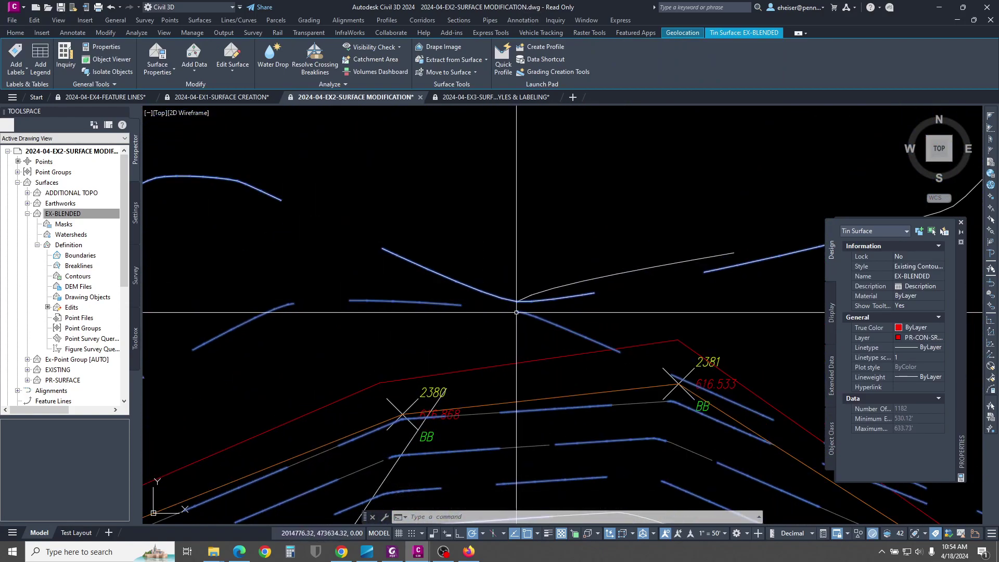
{"action": "scroll", "coordinate": [514, 307], "scroll_direction": "down", "scroll_amount": 10}
{"action": "scroll", "coordinate": [484, 309], "scroll_direction": "up", "scroll_amount": 6}
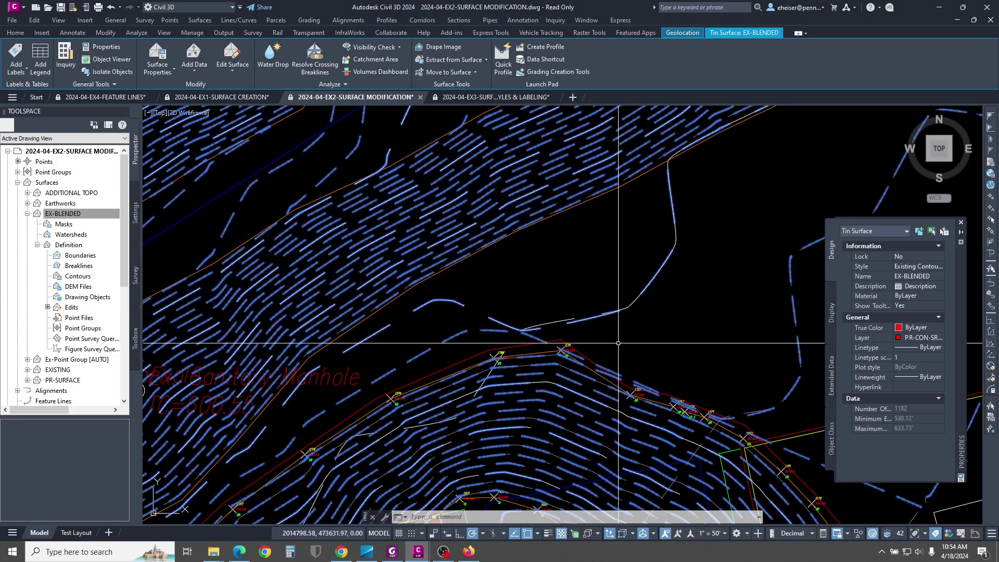
{"action": "scroll", "coordinate": [509, 291], "scroll_direction": "down", "scroll_amount": 2}
{"action": "scroll", "coordinate": [509, 291], "scroll_direction": "down", "scroll_amount": 1}
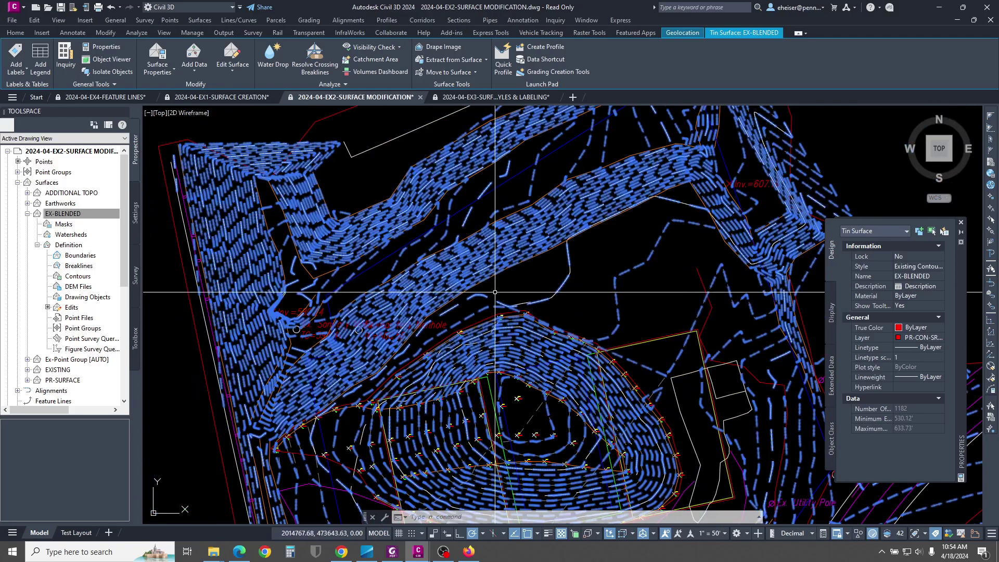
{"action": "scroll", "coordinate": [443, 219], "scroll_direction": "up", "scroll_amount": 3}
{"action": "scroll", "coordinate": [513, 250], "scroll_direction": "up", "scroll_amount": 3}
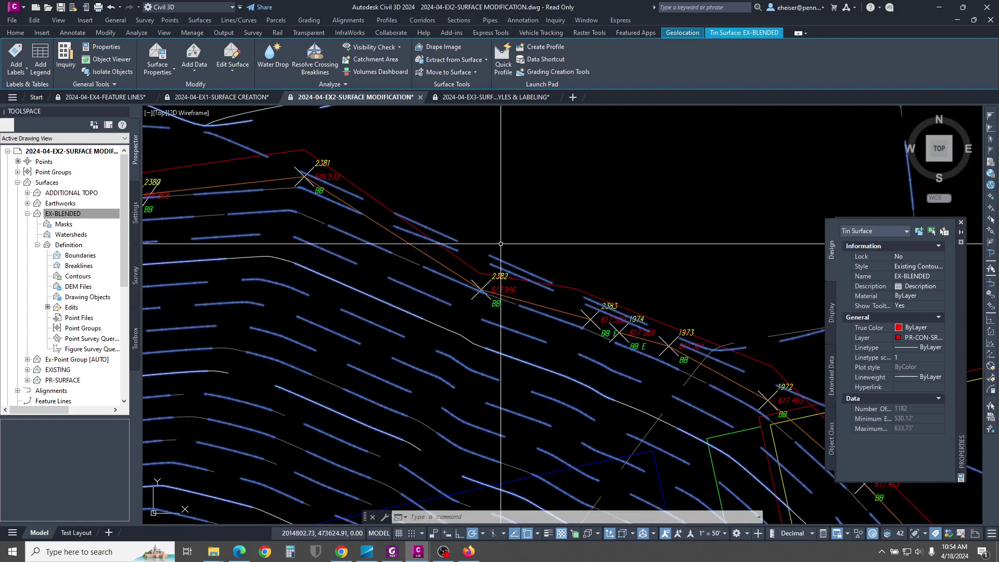
{"action": "scroll", "coordinate": [528, 286], "scroll_direction": "down", "scroll_amount": 3}
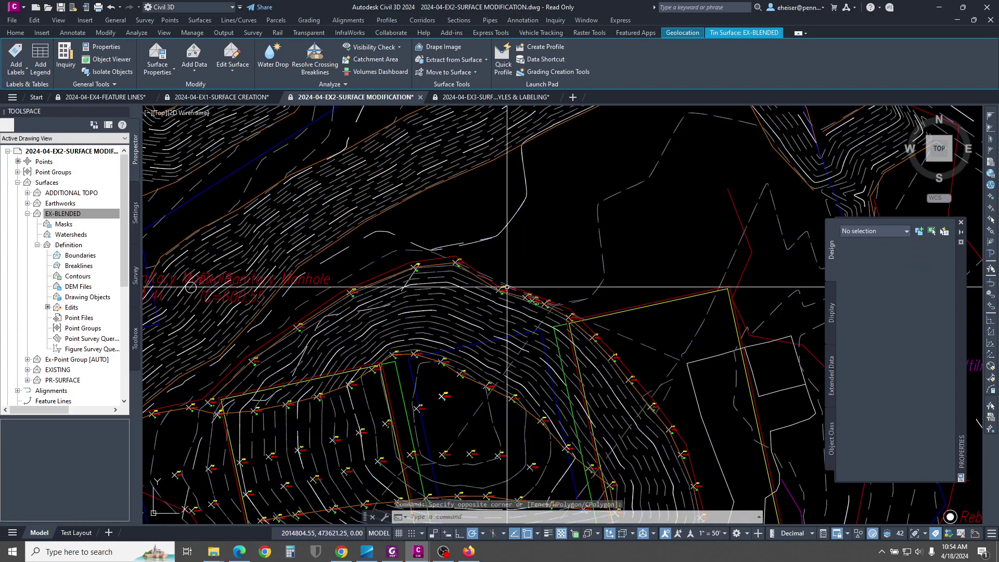
{"action": "left_click", "coordinate": [529, 286]}
{"action": "key", "text": "Escape"}
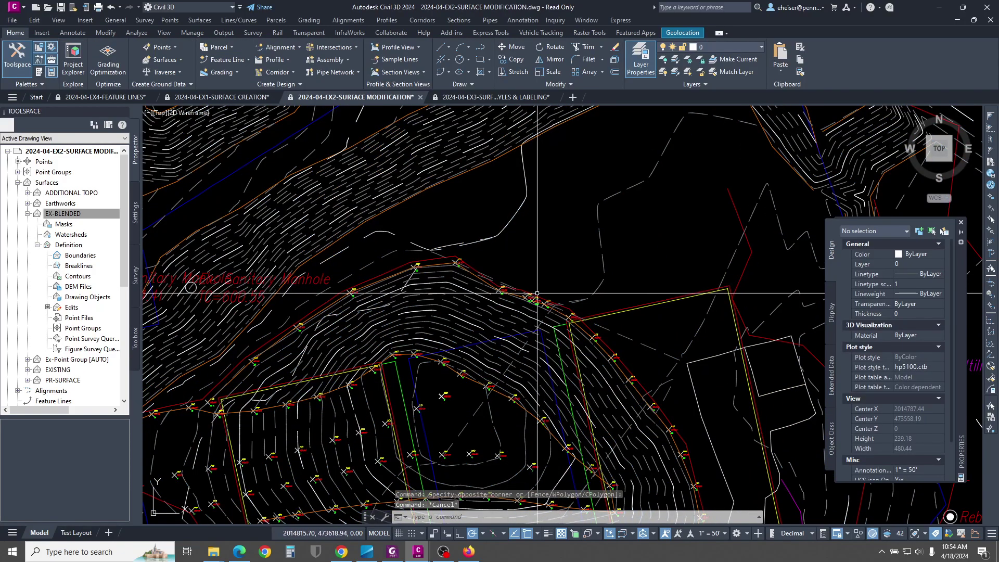
{"action": "mouse_move", "coordinate": [535, 289]}
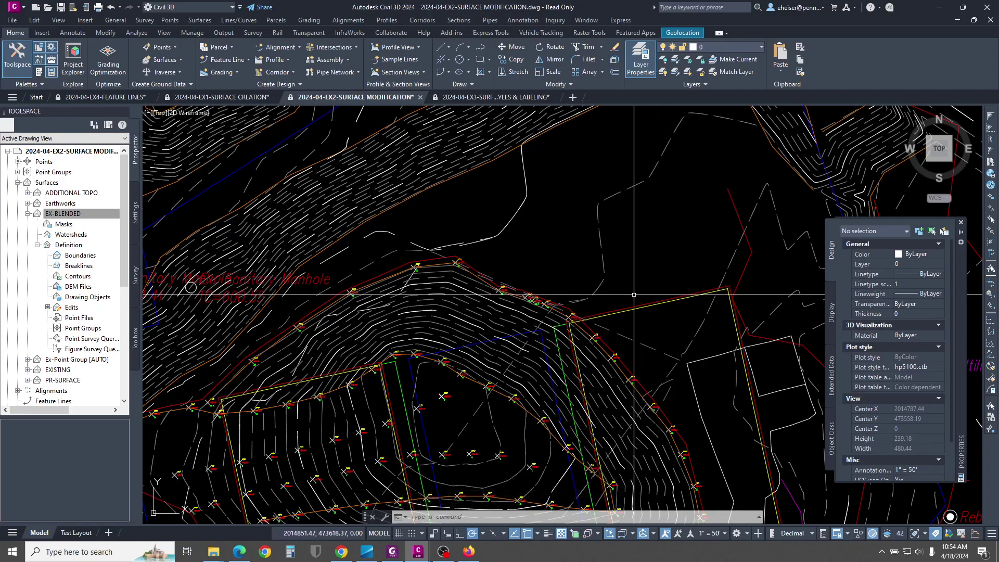
{"action": "scroll", "coordinate": [213, 201], "scroll_direction": "down", "scroll_amount": 3}
{"action": "scroll", "coordinate": [290, 264], "scroll_direction": "up", "scroll_amount": 3}
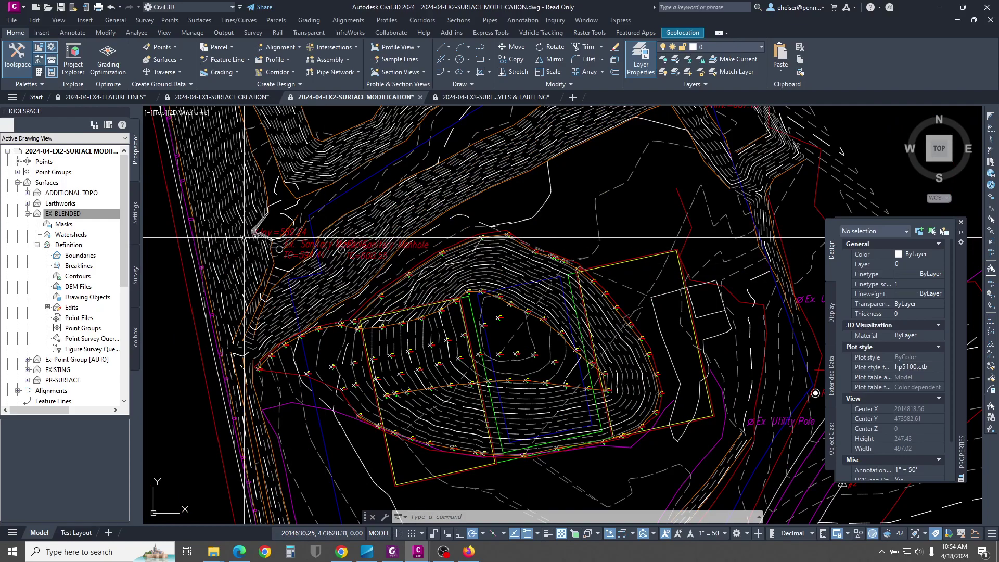
Step: Move the _NO DISPLAY point group to the top of the point group display order
{"action": "right_click", "coordinate": [59, 173]}
{"action": "left_click", "coordinate": [91, 180]}
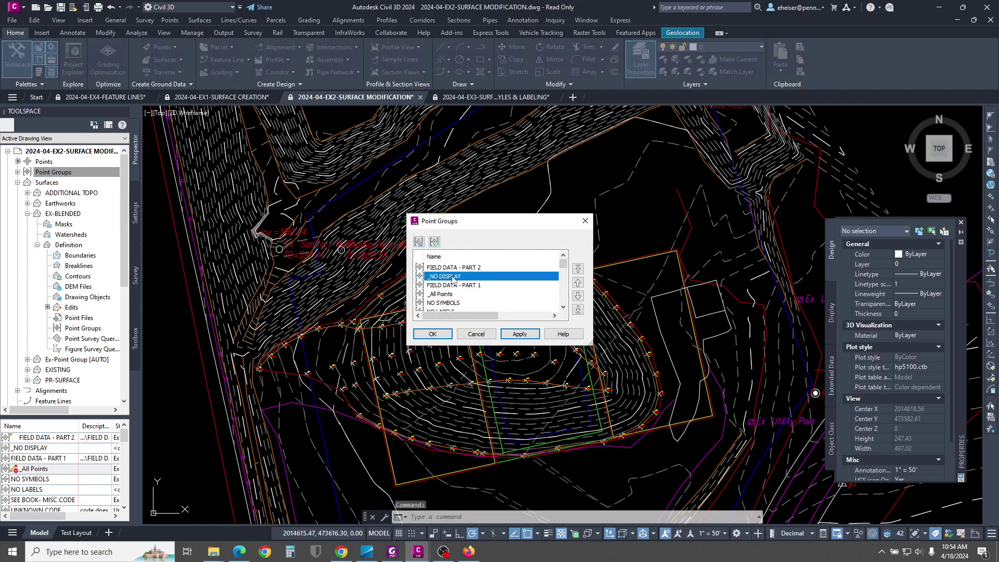
{"action": "left_click", "coordinate": [578, 269]}
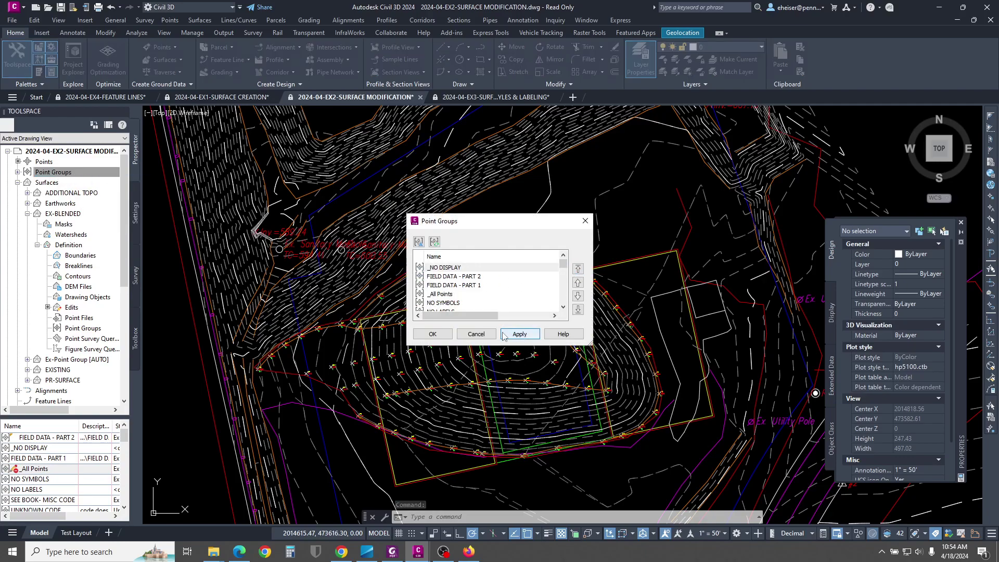
{"action": "left_click", "coordinate": [433, 334]}
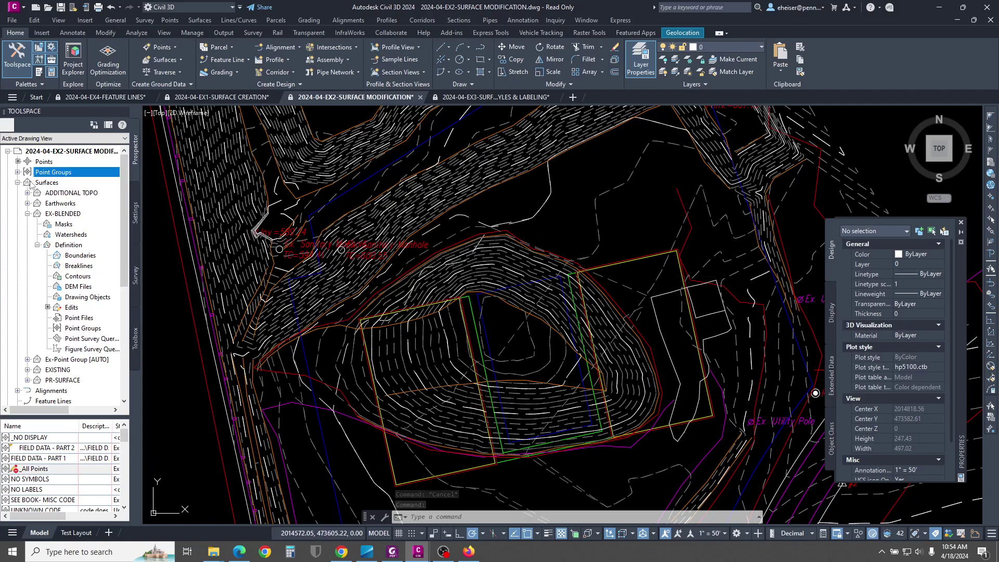
Step: Set the surface style of the ADDITIONAL TOPO surface to _No Display
{"action": "left_click", "coordinate": [27, 213]}
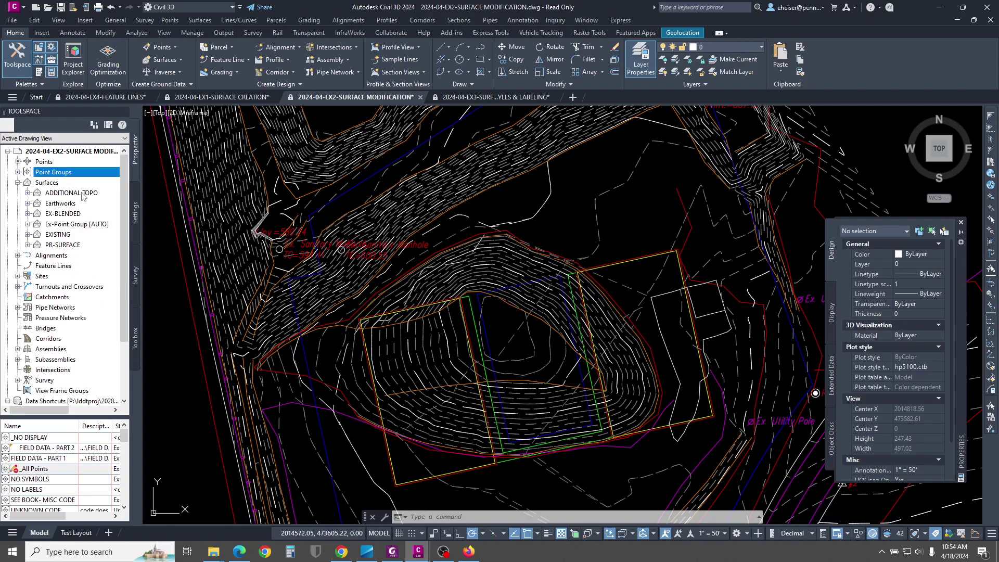
{"action": "left_click", "coordinate": [72, 193]}
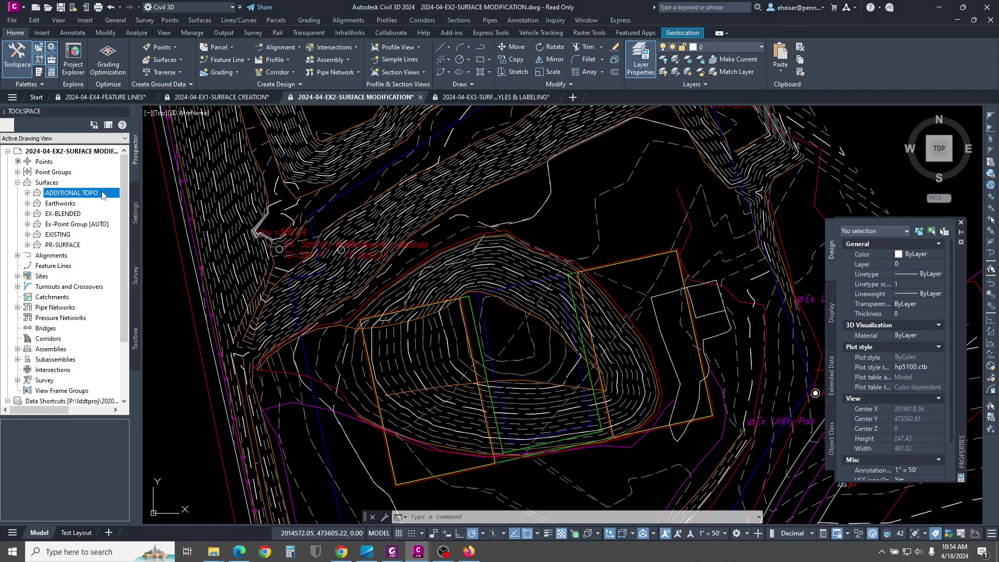
{"action": "right_click", "coordinate": [104, 195]}
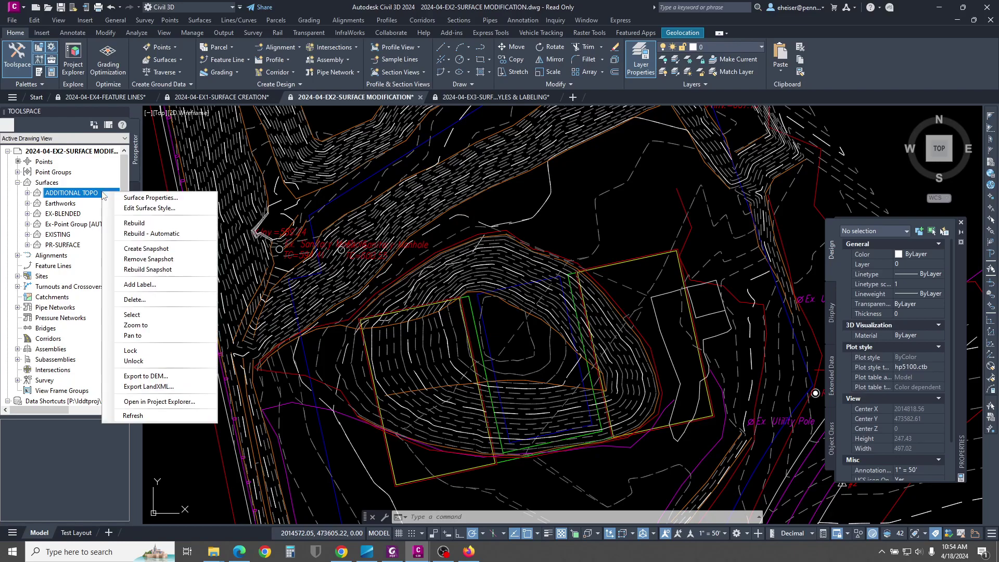
{"action": "left_click", "coordinate": [151, 198]}
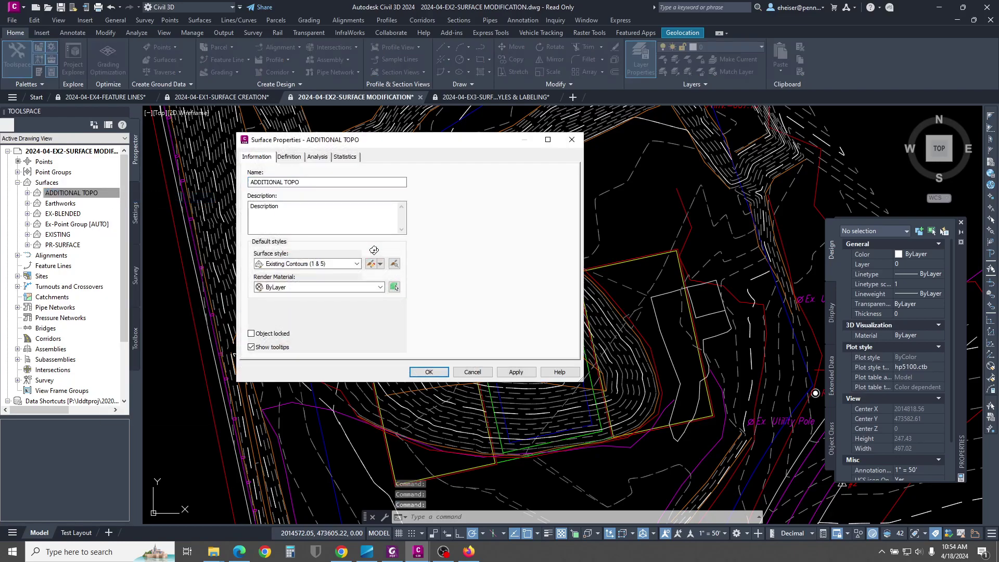
{"action": "left_click", "coordinate": [353, 267]}
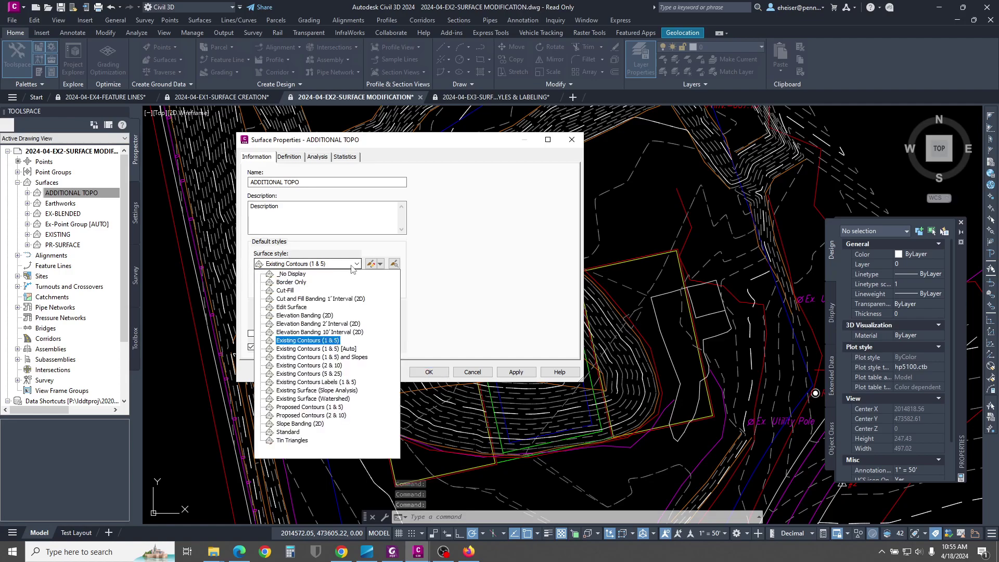
{"action": "left_click", "coordinate": [292, 274]}
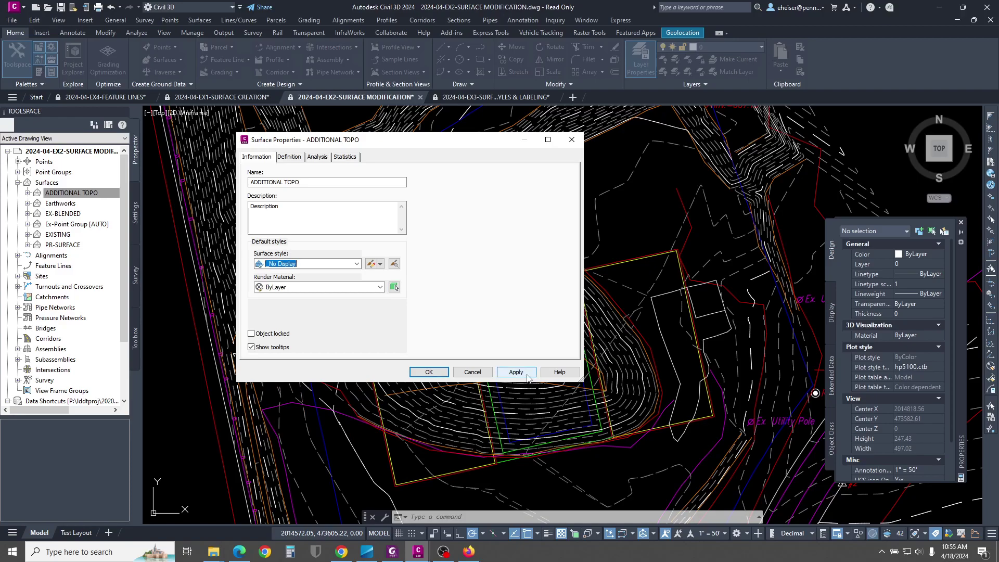
{"action": "left_click", "coordinate": [510, 371]}
{"action": "left_click", "coordinate": [438, 372]}
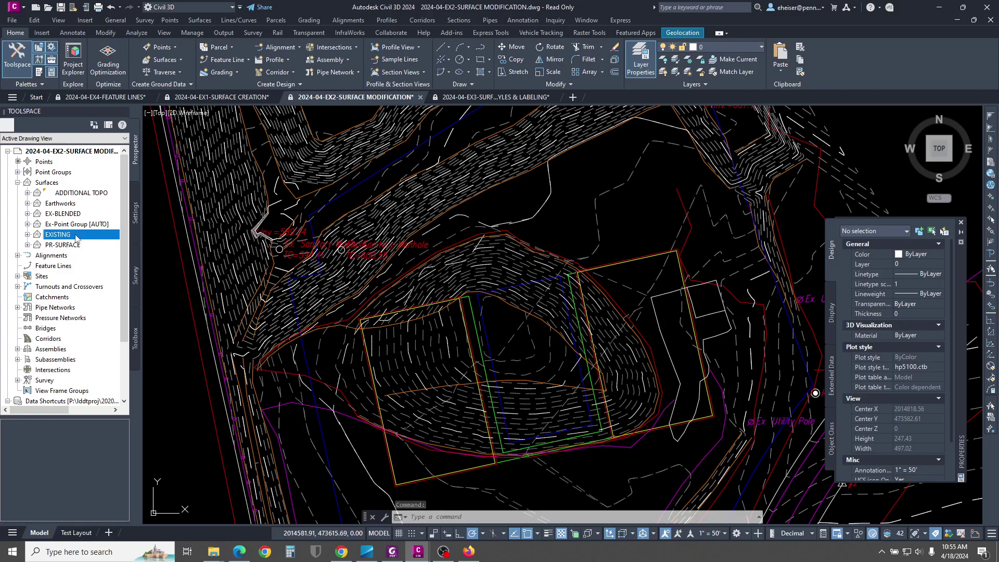
Step: Set the surface style of the EXISTING surface to _No Display
{"action": "right_click", "coordinate": [76, 237]}
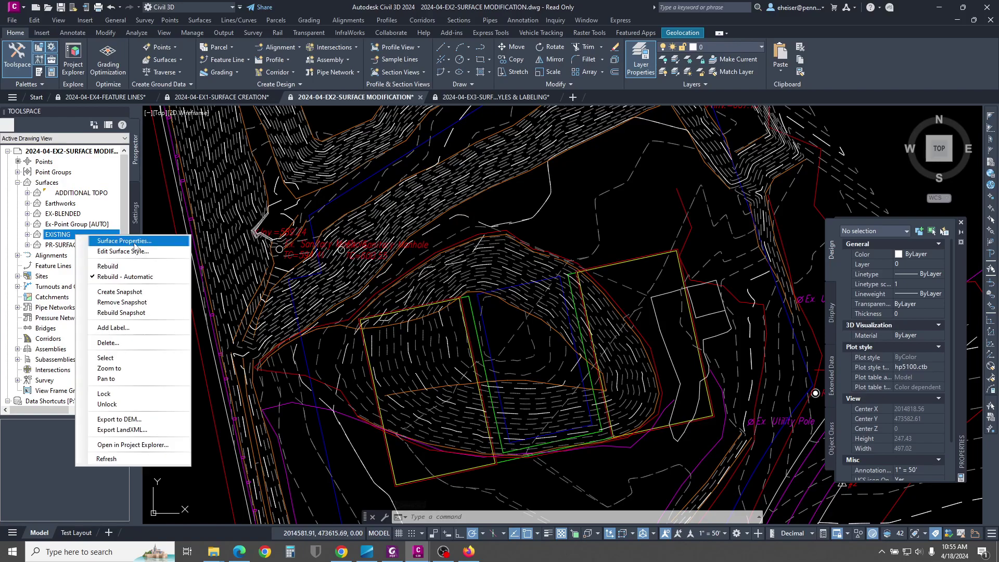
{"action": "left_click", "coordinate": [104, 241]}
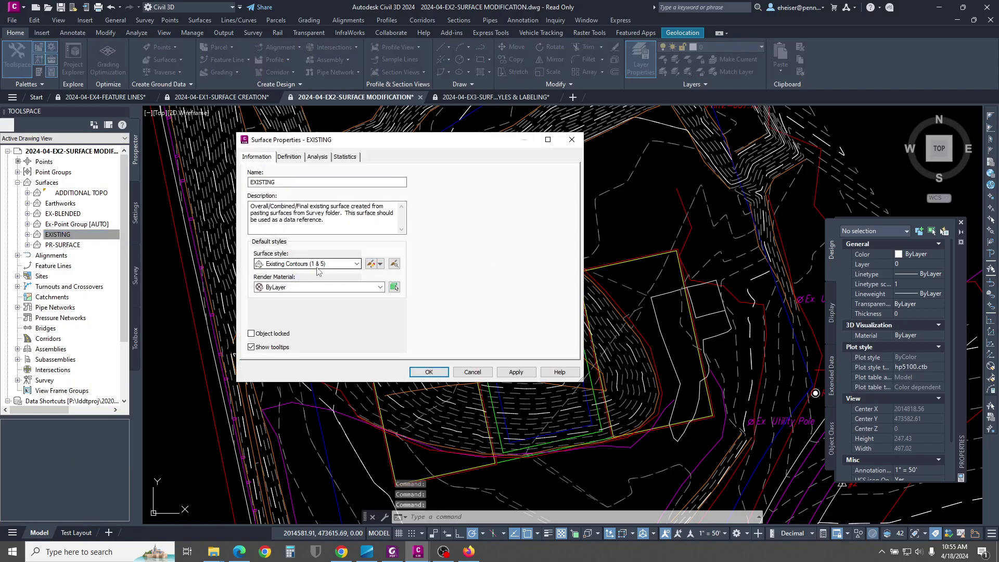
{"action": "left_click", "coordinate": [331, 265]}
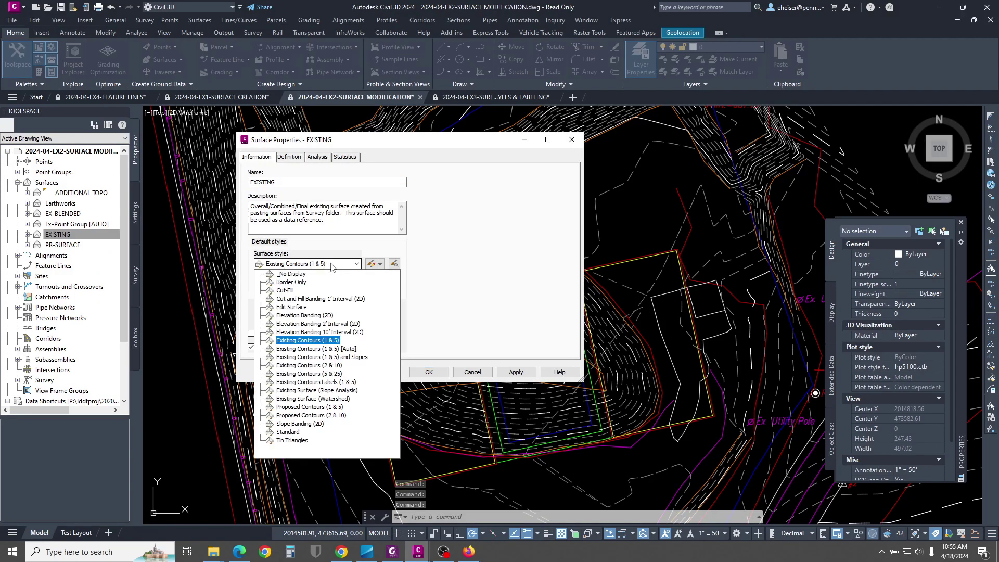
{"action": "left_click", "coordinate": [291, 273]}
{"action": "left_click", "coordinate": [514, 372]}
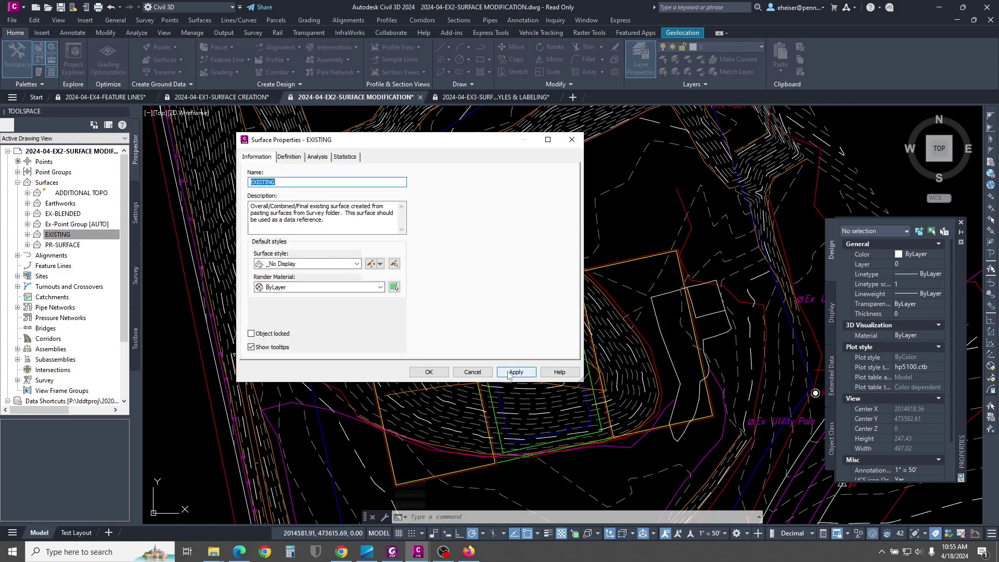
{"action": "left_click", "coordinate": [430, 372]}
Step: Select EX-BLENDED to examine its extents around the mound and the eastern road, and clear the selection
{"action": "left_click", "coordinate": [620, 215]}
{"action": "left_click", "coordinate": [581, 232]}
{"action": "scroll", "coordinate": [579, 230], "scroll_direction": "down", "scroll_amount": 6}
{"action": "scroll", "coordinate": [551, 246], "scroll_direction": "up", "scroll_amount": 4}
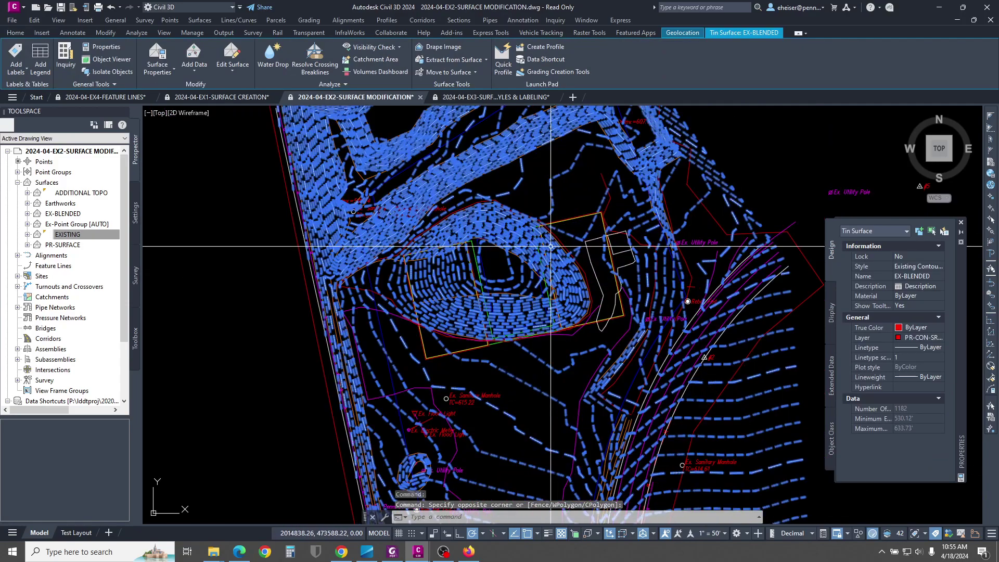
{"action": "key", "text": "Escape"}
{"action": "scroll", "coordinate": [586, 214], "scroll_direction": "down", "scroll_amount": 1}
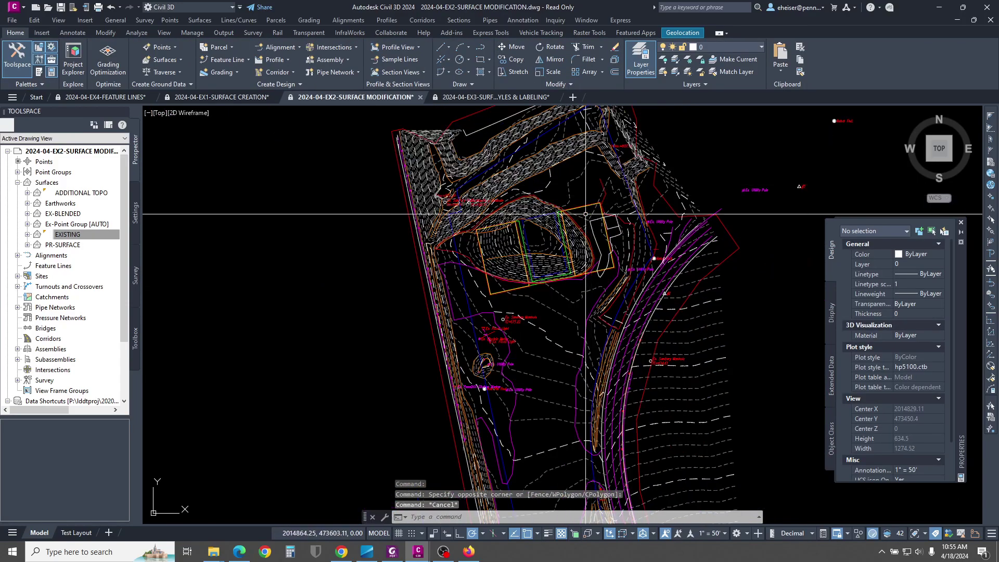
{"action": "scroll", "coordinate": [675, 171], "scroll_direction": "up", "scroll_amount": 2}
{"action": "mouse_move", "coordinate": [600, 163]}
{"action": "middle_mouse_down"}
{"action": "mouse_move", "coordinate": [605, 239]}
{"action": "mouse_move", "coordinate": [548, 194]}
{"action": "middle_mouse_up"}
Step: Add the closed site polyline on layer EX-CON-BNDRY to the EX-BLENDED surface as an Outer boundary named OUTER
{"action": "left_click", "coordinate": [702, 287]}
{"action": "scroll", "coordinate": [702, 287], "scroll_direction": "down", "scroll_amount": 3}
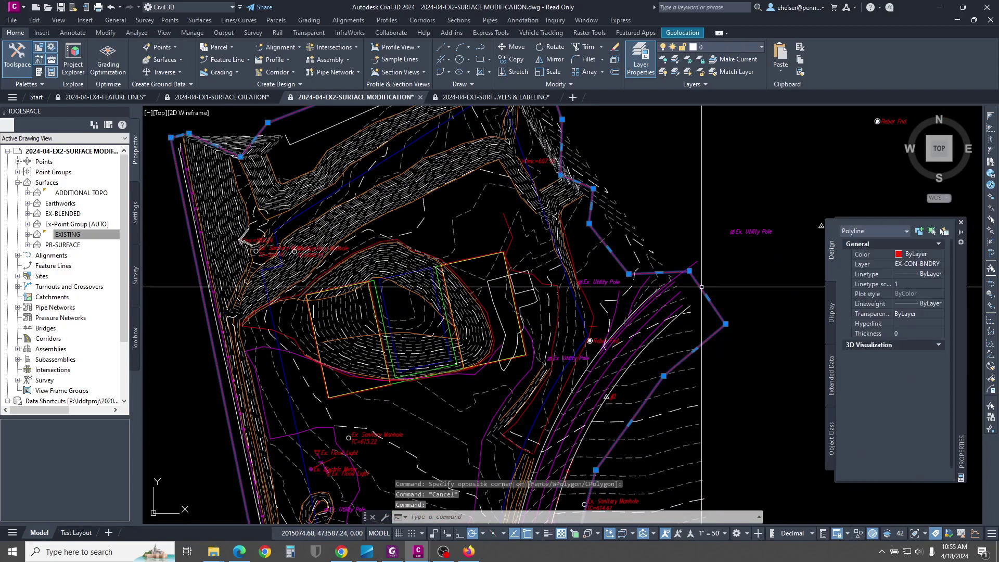
{"action": "scroll", "coordinate": [533, 178], "scroll_direction": "down", "scroll_amount": 3}
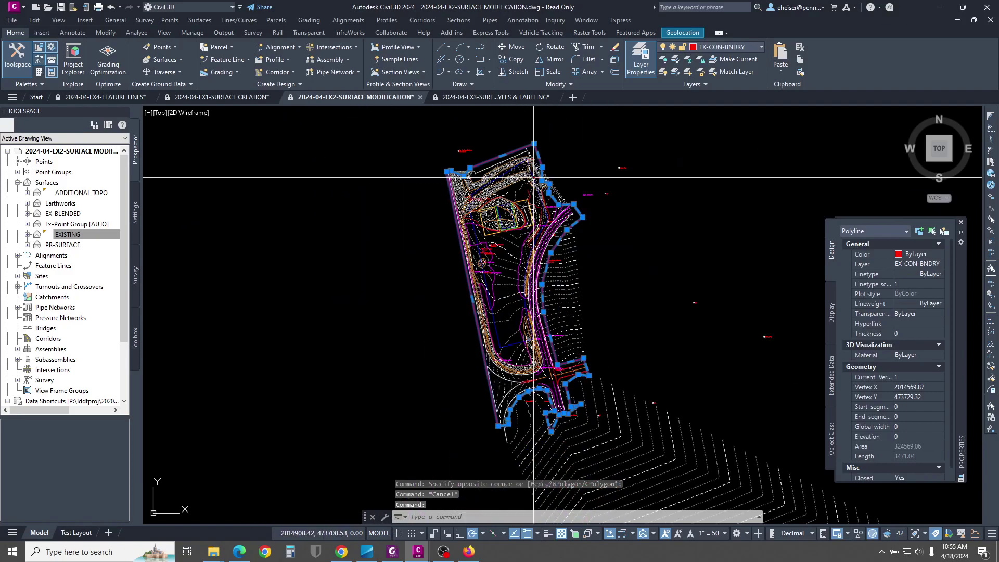
{"action": "scroll", "coordinate": [534, 177], "scroll_direction": "up", "scroll_amount": 3}
{"action": "left_click", "coordinate": [68, 234]}
{"action": "left_click", "coordinate": [27, 235]}
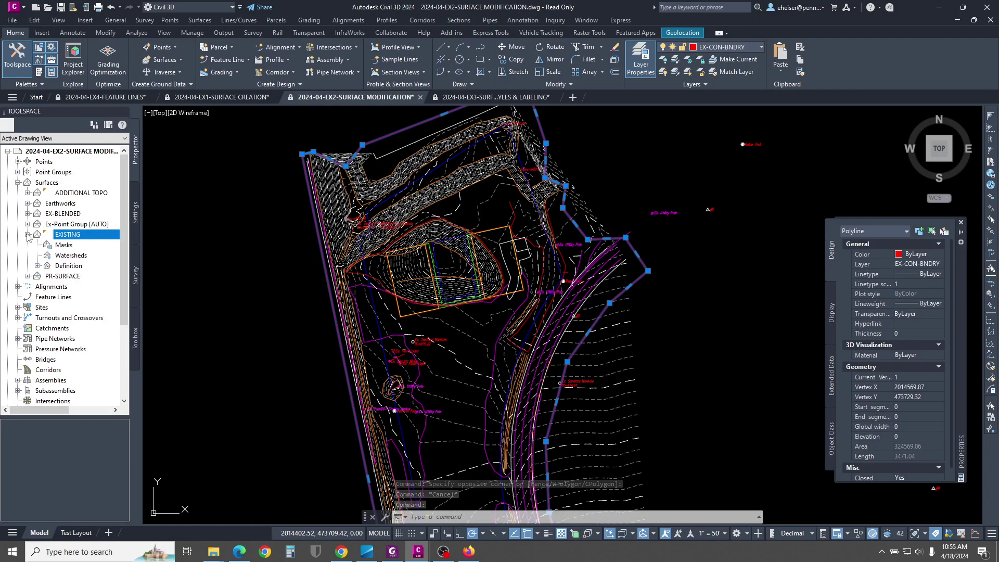
{"action": "left_click", "coordinate": [27, 235]}
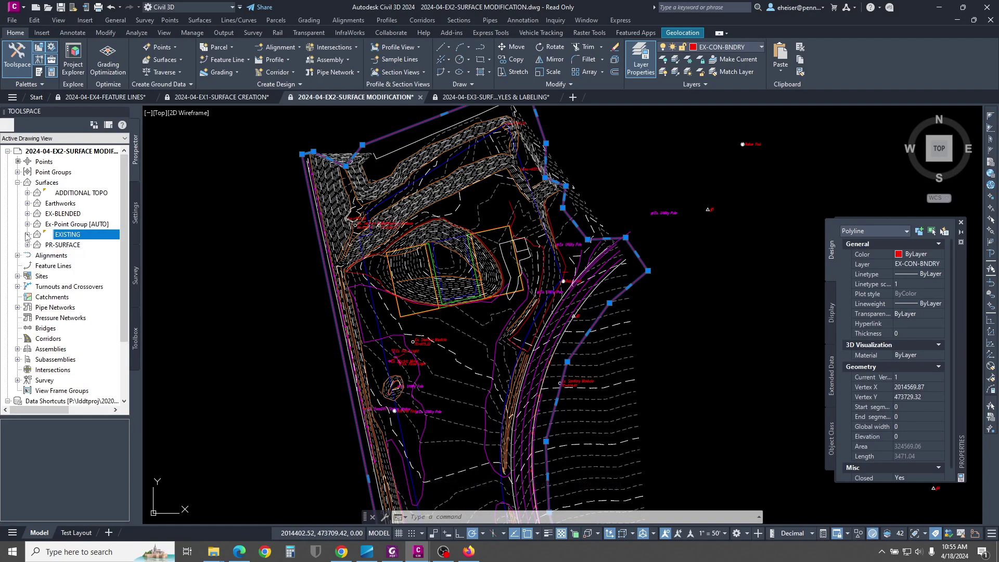
{"action": "left_click", "coordinate": [28, 214]}
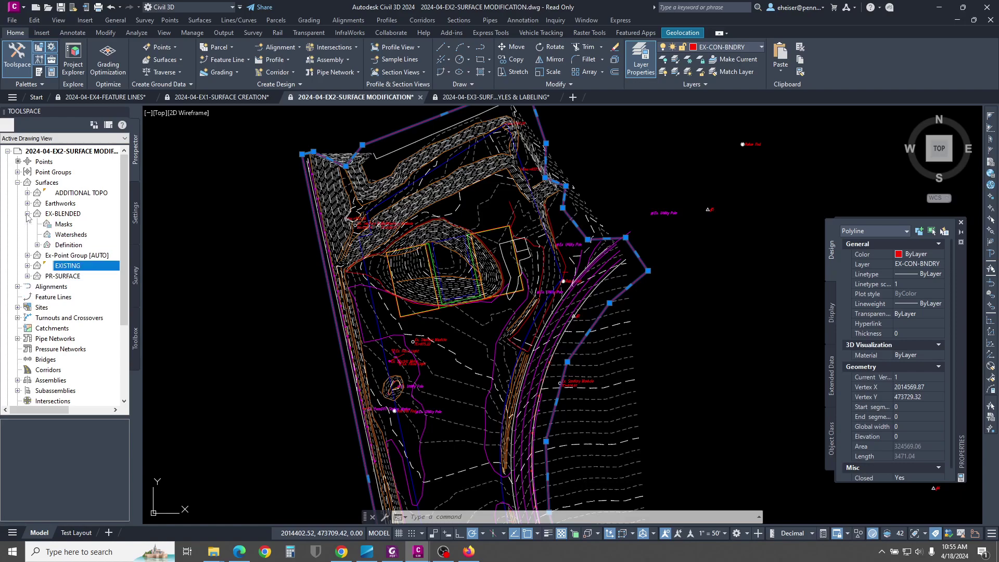
{"action": "left_click", "coordinate": [37, 245]}
{"action": "right_click", "coordinate": [70, 258]}
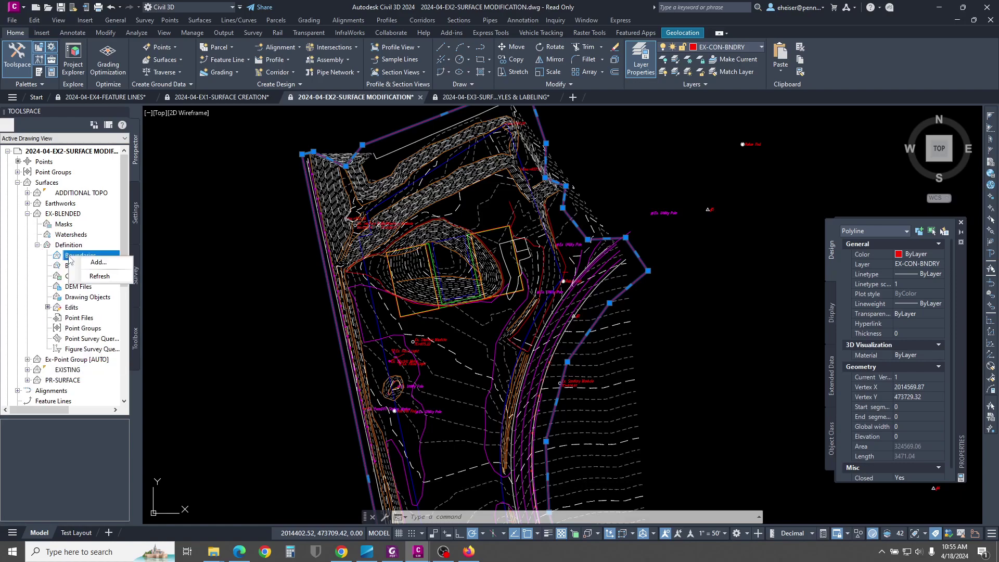
{"action": "left_click", "coordinate": [99, 263]}
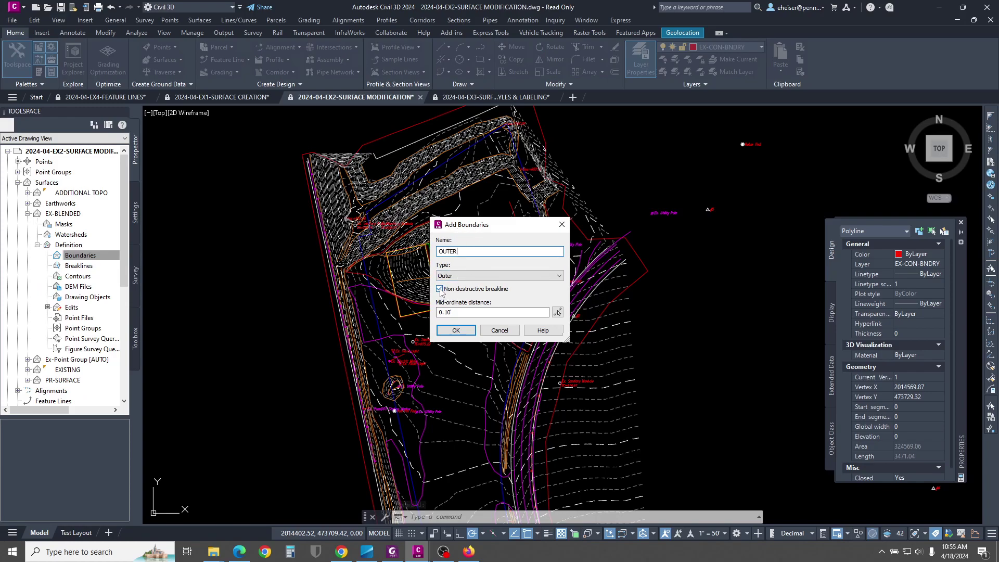
{"action": "left_click", "coordinate": [468, 332]}
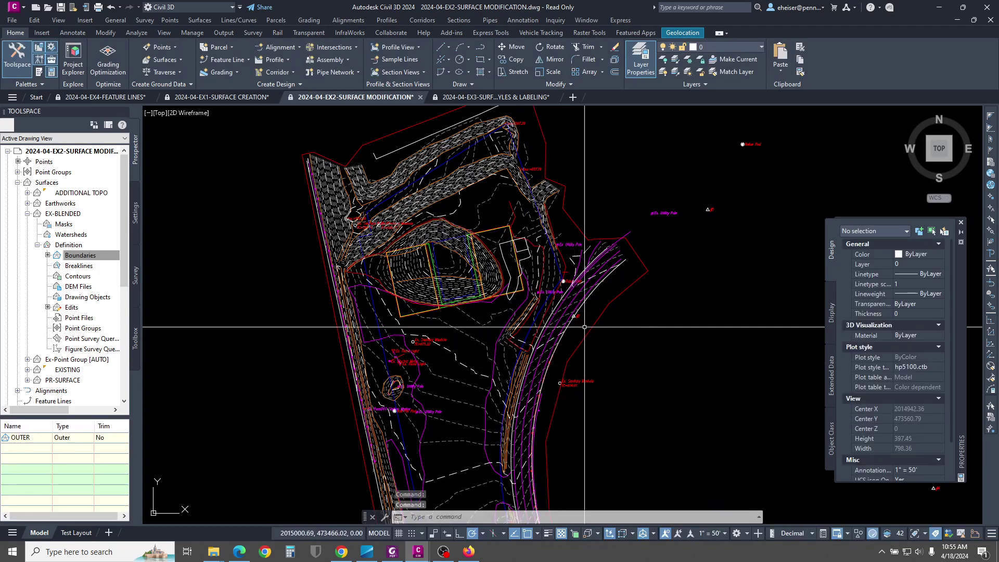
Step: Examine the EX-BLENDED contours along the outer boundary line and across the mound
{"action": "key", "text": "Escape"}
{"action": "left_click", "coordinate": [481, 343]}
{"action": "scroll", "coordinate": [646, 211], "scroll_direction": "down", "scroll_amount": 3}
{"action": "scroll", "coordinate": [587, 263], "scroll_direction": "up", "scroll_amount": 1}
{"action": "key", "text": "Escape"}
{"action": "mouse_move", "coordinate": [587, 264]}
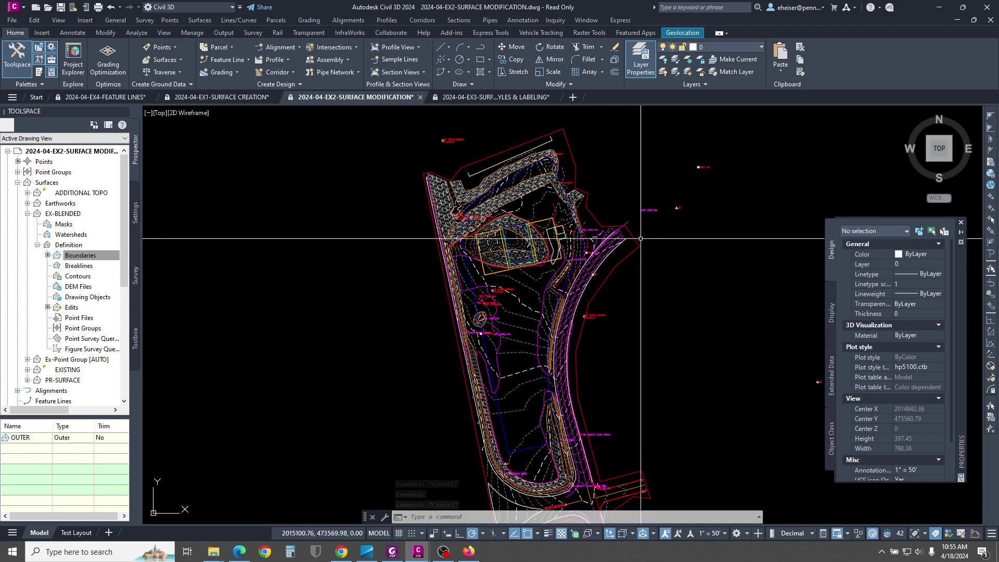
{"action": "mouse_move", "coordinate": [641, 239]}
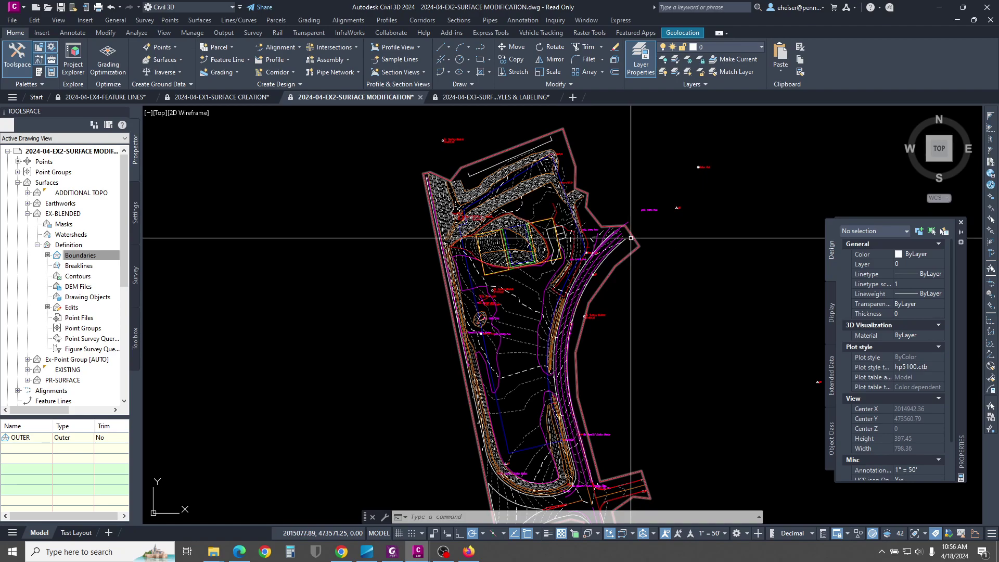
{"action": "middle_click_drag", "start_coordinate": [552, 209], "coordinate": [613, 297]}
{"action": "scroll", "coordinate": [576, 285], "scroll_direction": "up", "scroll_amount": 4}
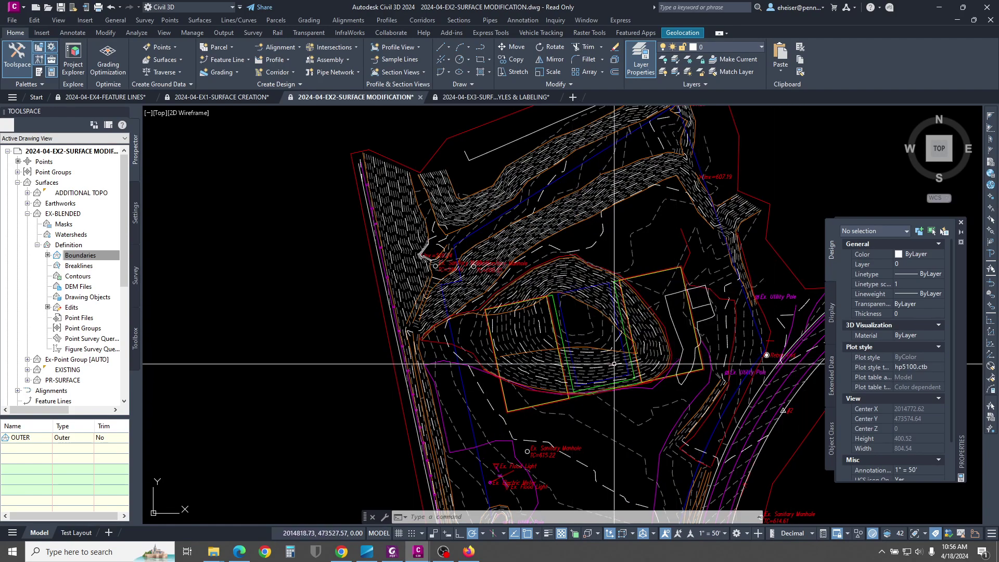
{"action": "scroll", "coordinate": [615, 364], "scroll_direction": "up", "scroll_amount": 2}
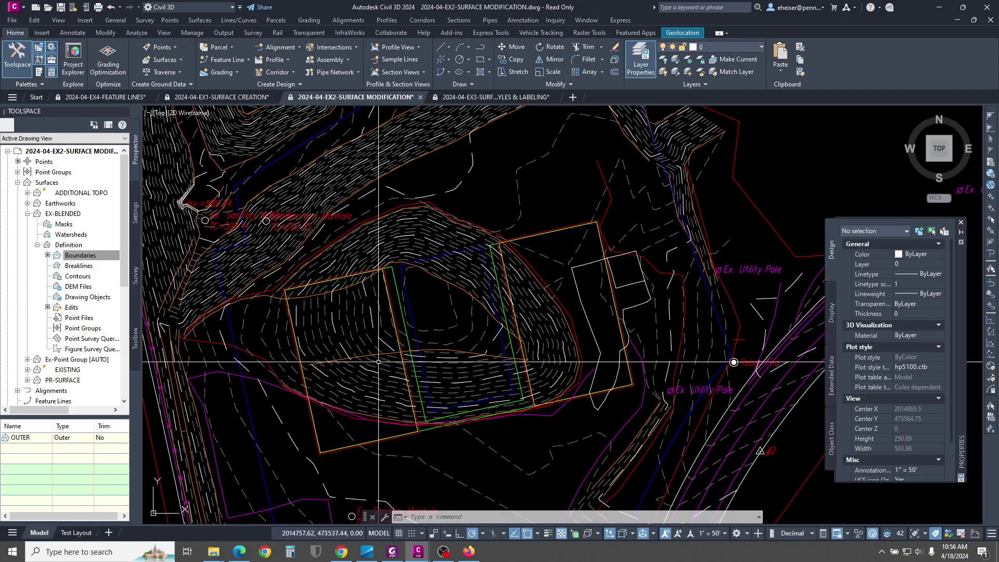
Step: Set the PR-SURFACE style to Proposed Contours (1 & 5) and select the surface to view its extents over the mound
{"action": "left_click", "coordinate": [27, 213]}
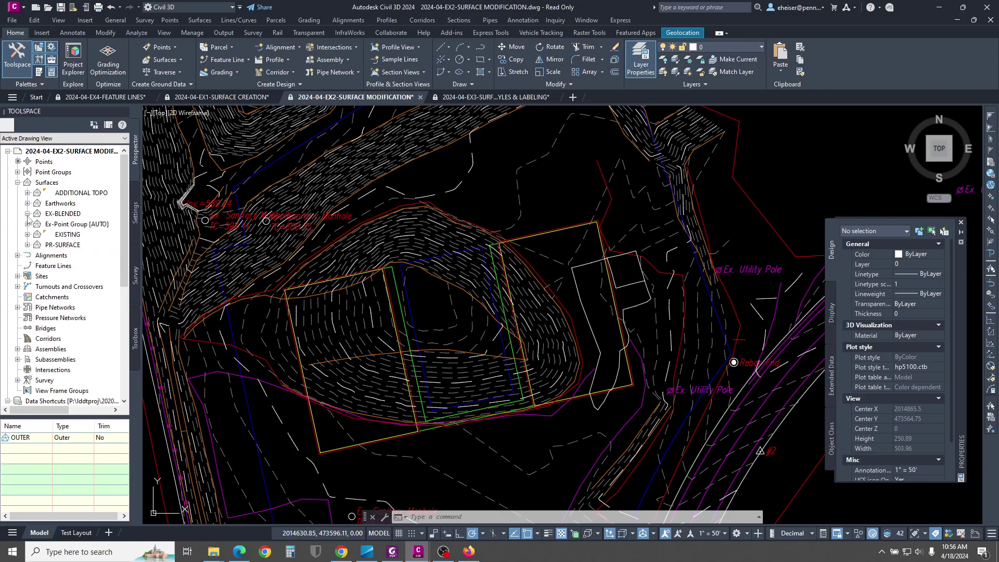
{"action": "left_click", "coordinate": [63, 248]}
{"action": "right_click", "coordinate": [72, 247]}
{"action": "left_click", "coordinate": [104, 254]}
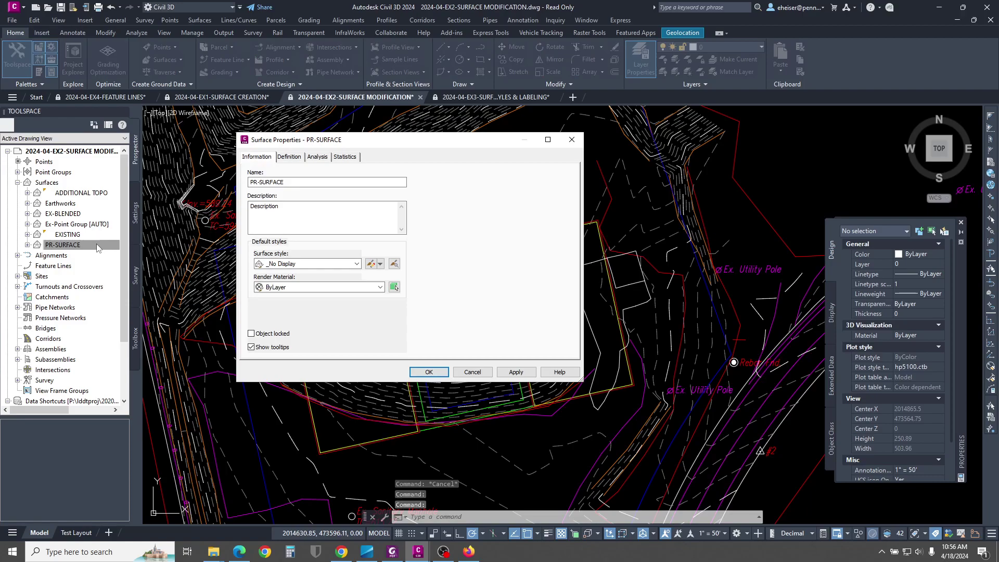
{"action": "left_click", "coordinate": [323, 267]}
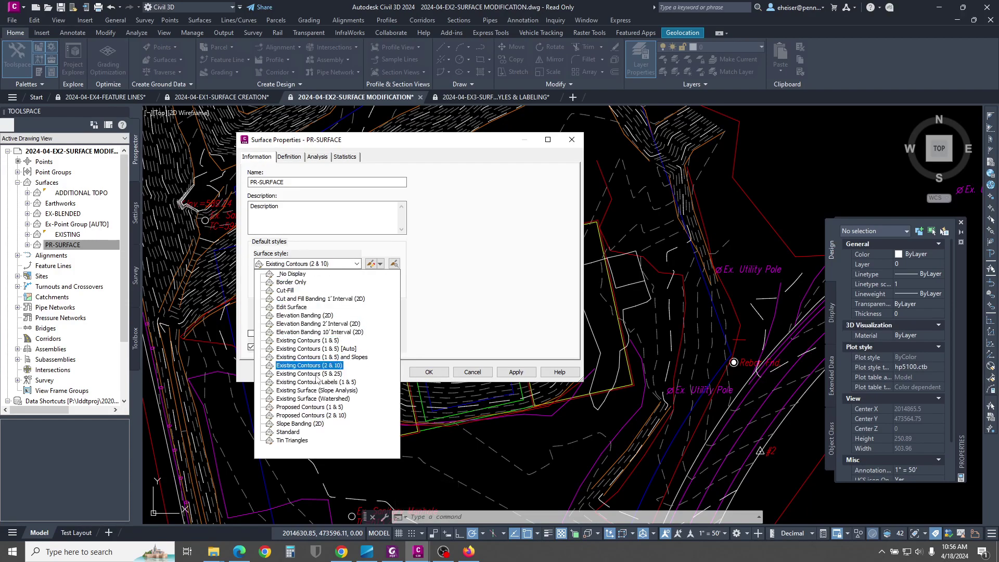
{"action": "left_click", "coordinate": [327, 407]}
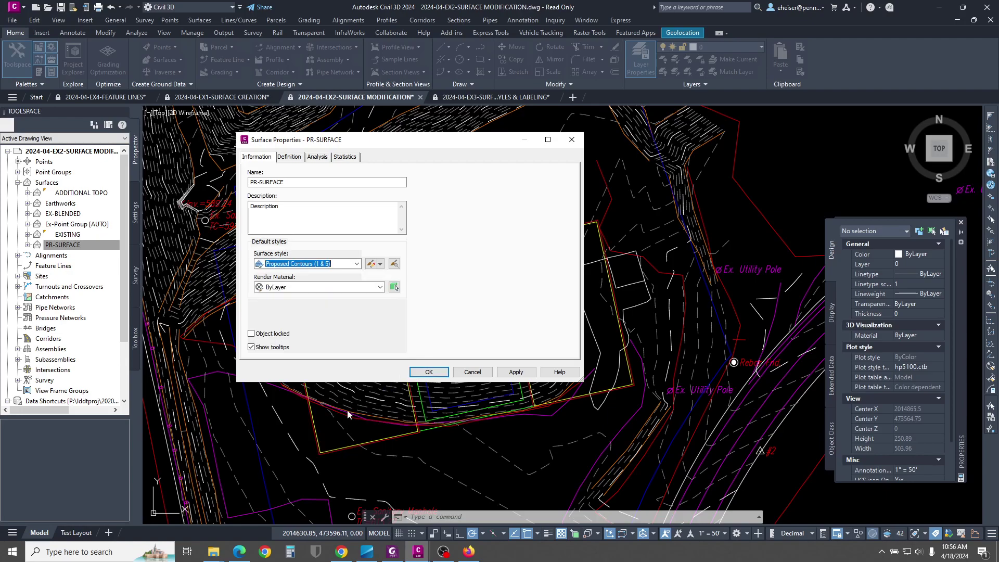
{"action": "left_click", "coordinate": [516, 372]}
{"action": "left_click", "coordinate": [428, 372]}
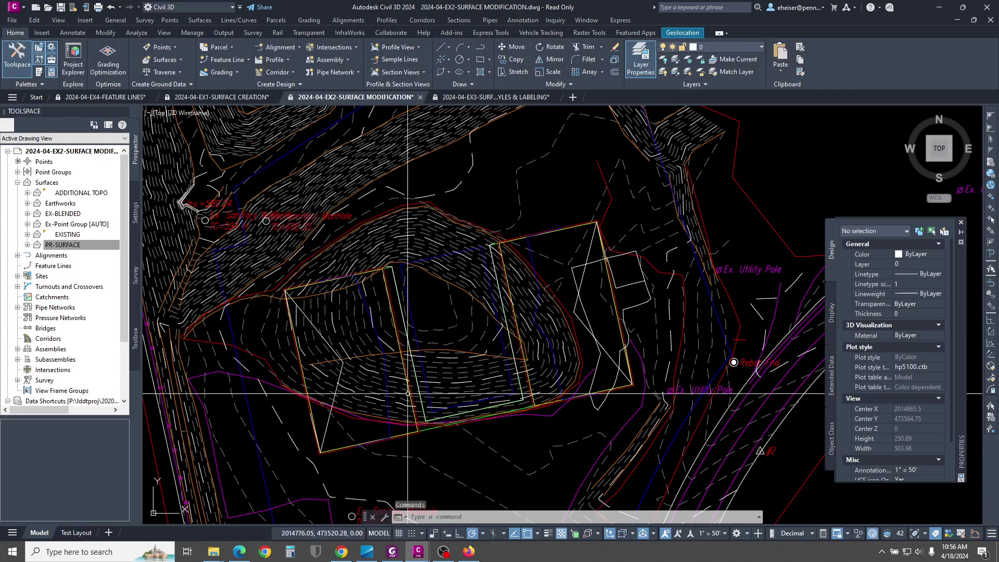
{"action": "left_click", "coordinate": [325, 435]}
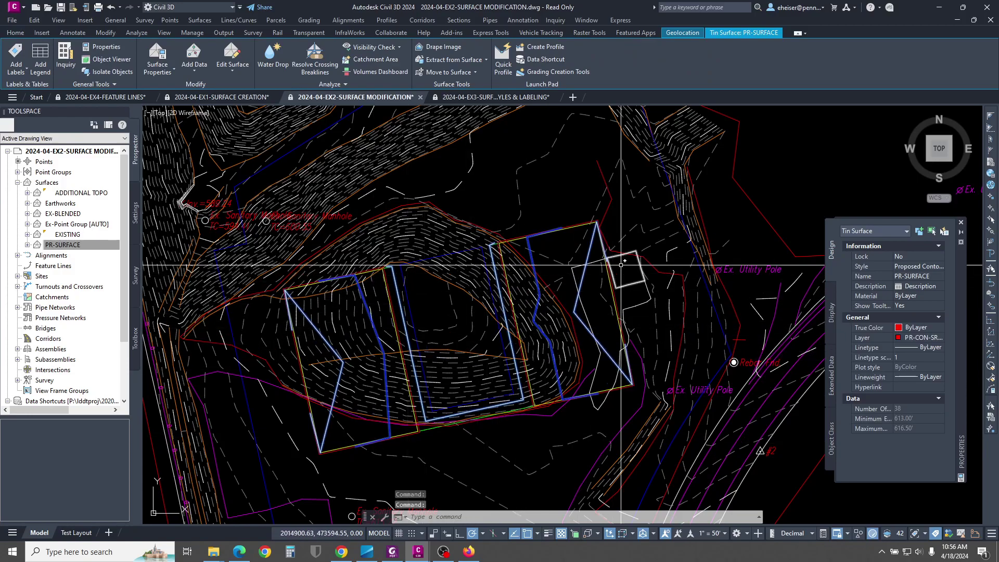
{"action": "scroll", "coordinate": [621, 265], "scroll_direction": "down", "scroll_amount": 2}
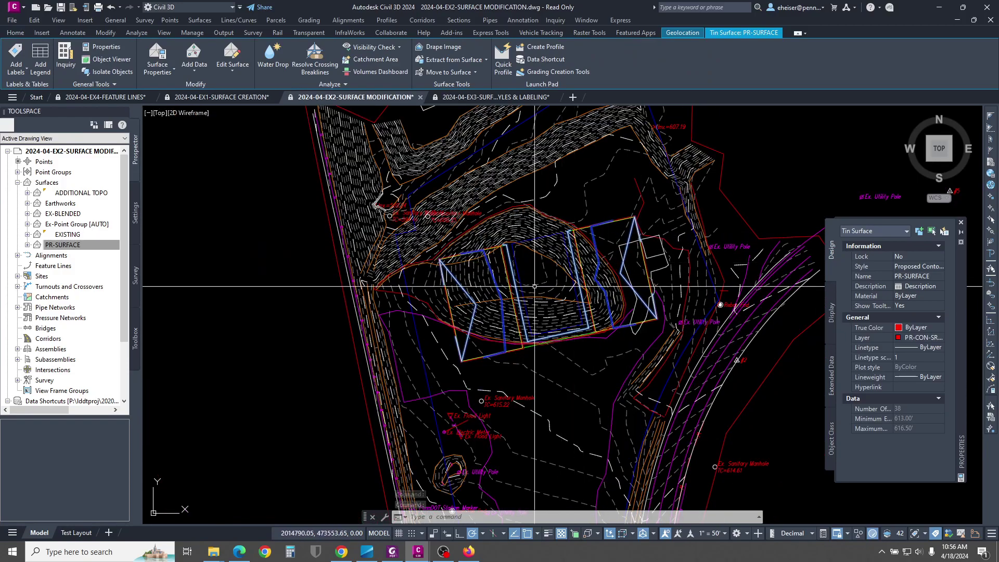
Step: Raise the PR-SURFACE elevations by 0.5 with Raise/Lower Surface and clear the selection
{"action": "scroll", "coordinate": [554, 250], "scroll_direction": "up", "scroll_amount": 2}
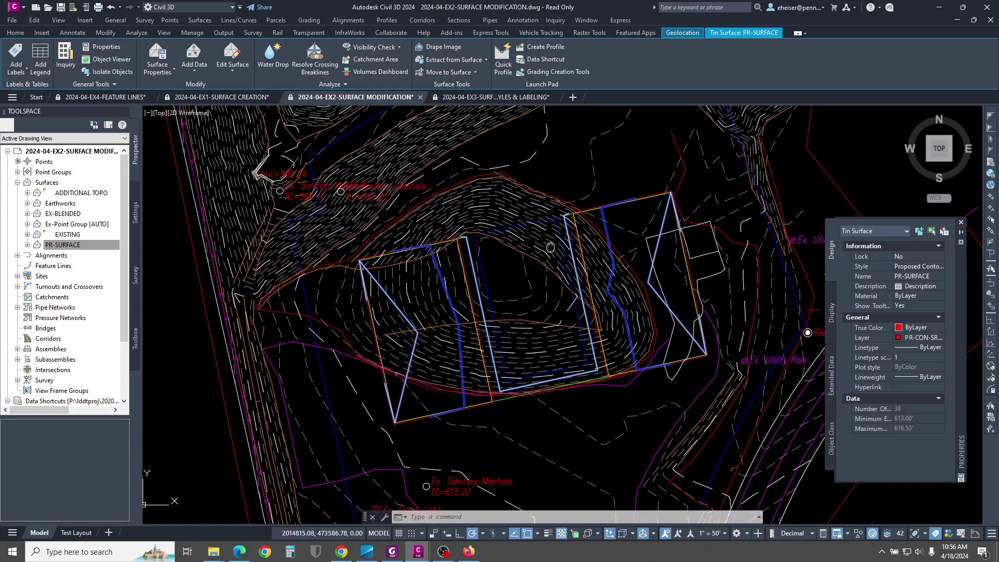
{"action": "middle_click_drag", "start_coordinate": [554, 249], "coordinate": [480, 260]}
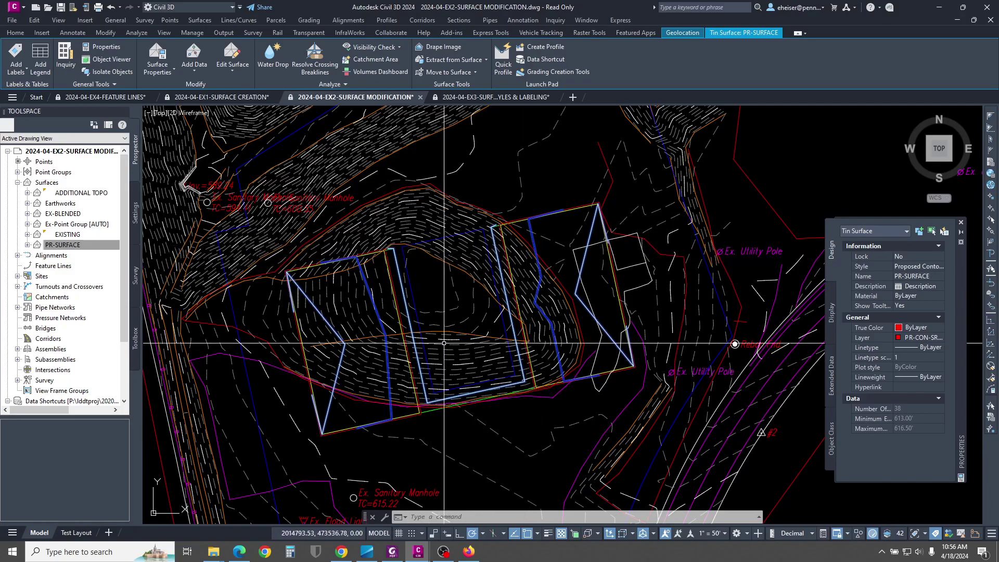
{"action": "left_click", "coordinate": [236, 70]}
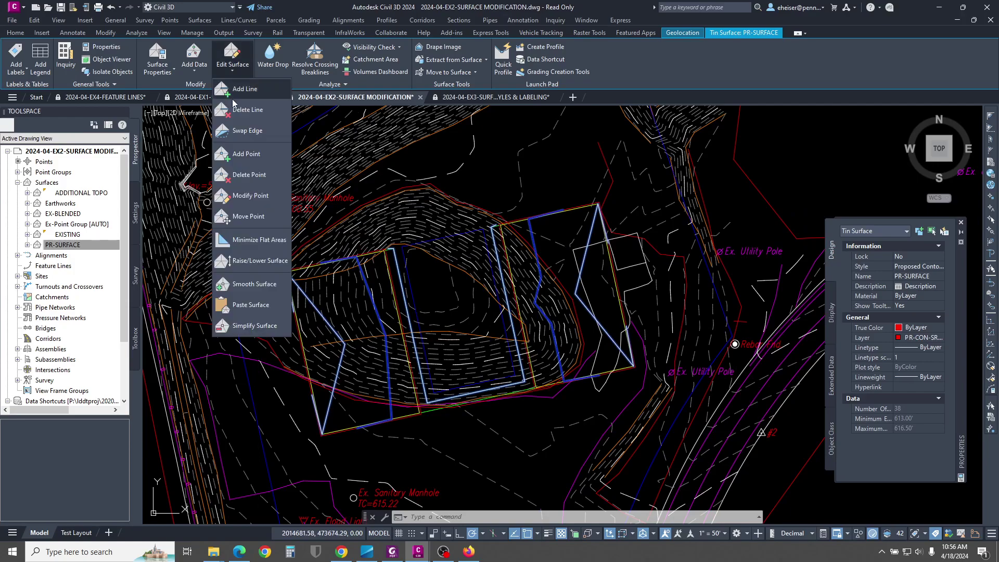
{"action": "left_click", "coordinate": [263, 260]}
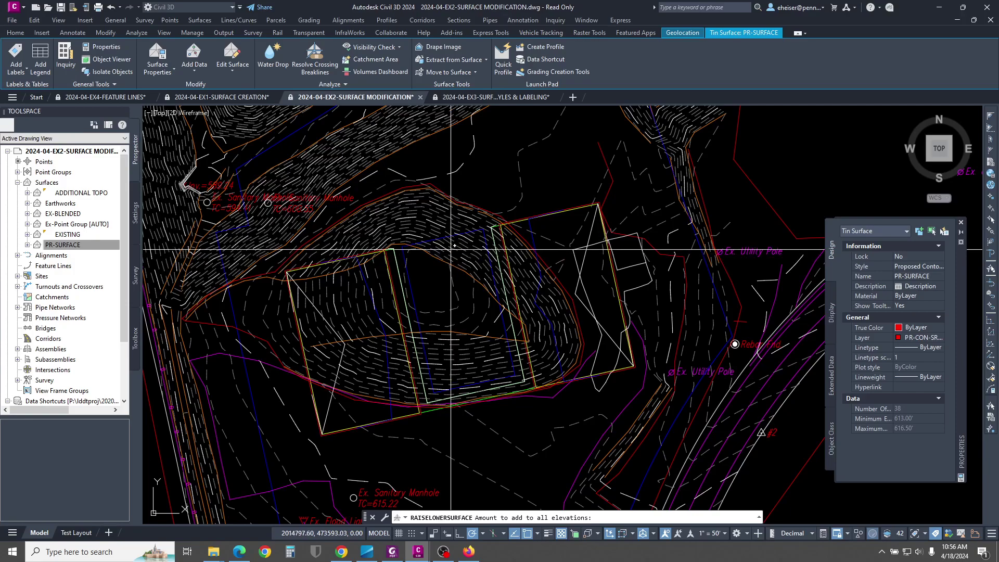
{"action": "scroll", "coordinate": [390, 349], "scroll_direction": "up", "scroll_amount": 2}
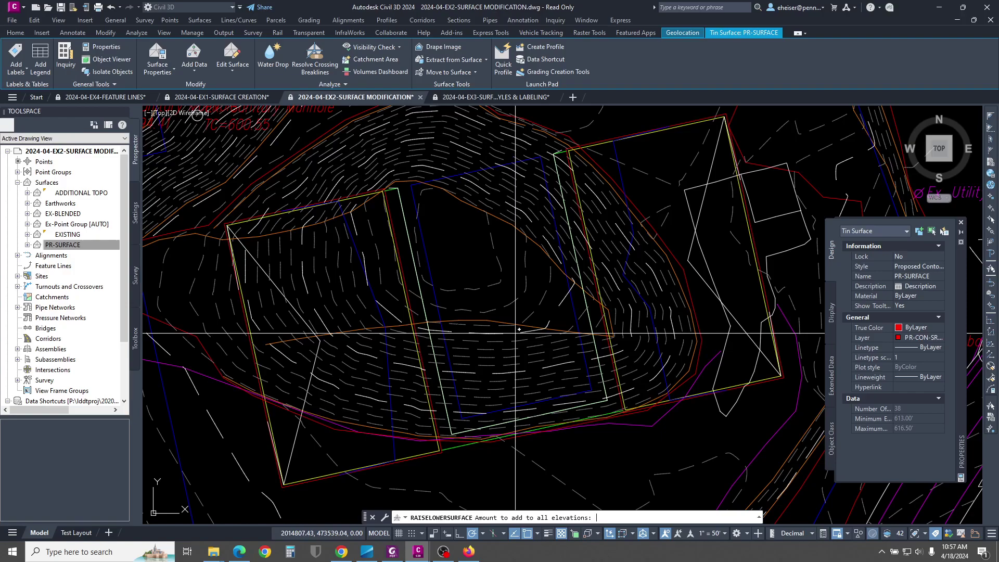
{"action": "key", "text": "Return"}
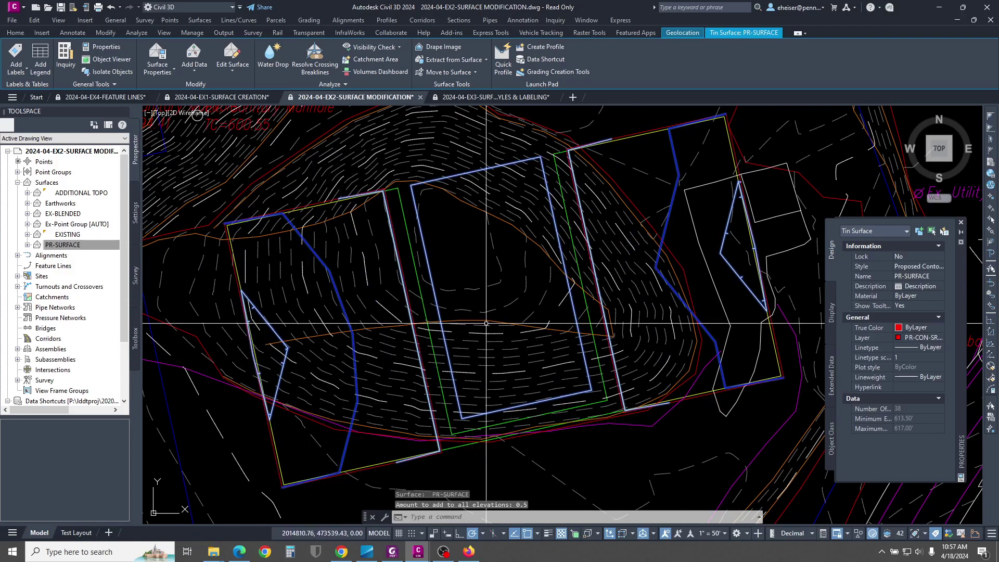
{"action": "key", "text": "Escape"}
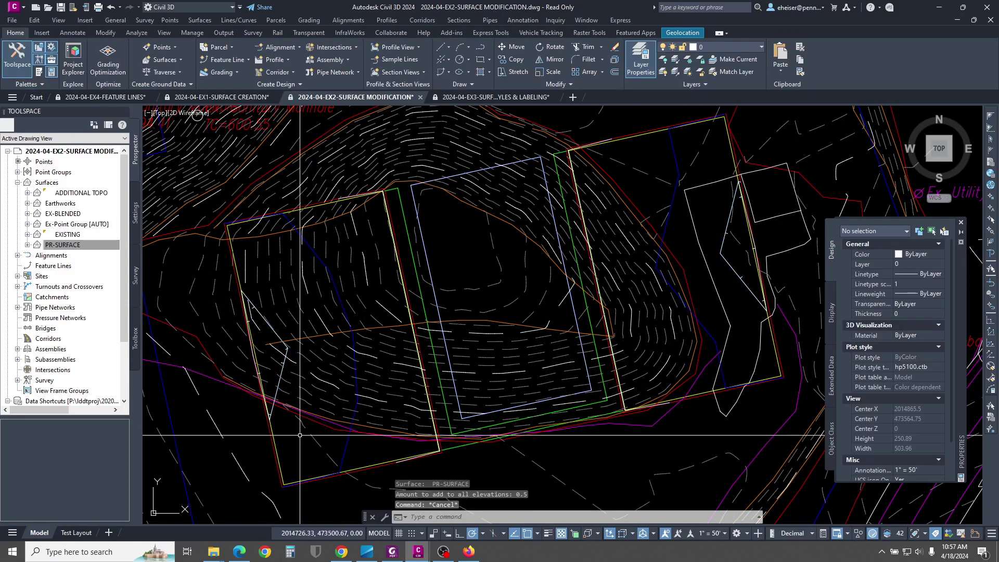
{"action": "mouse_move", "coordinate": [300, 435]}
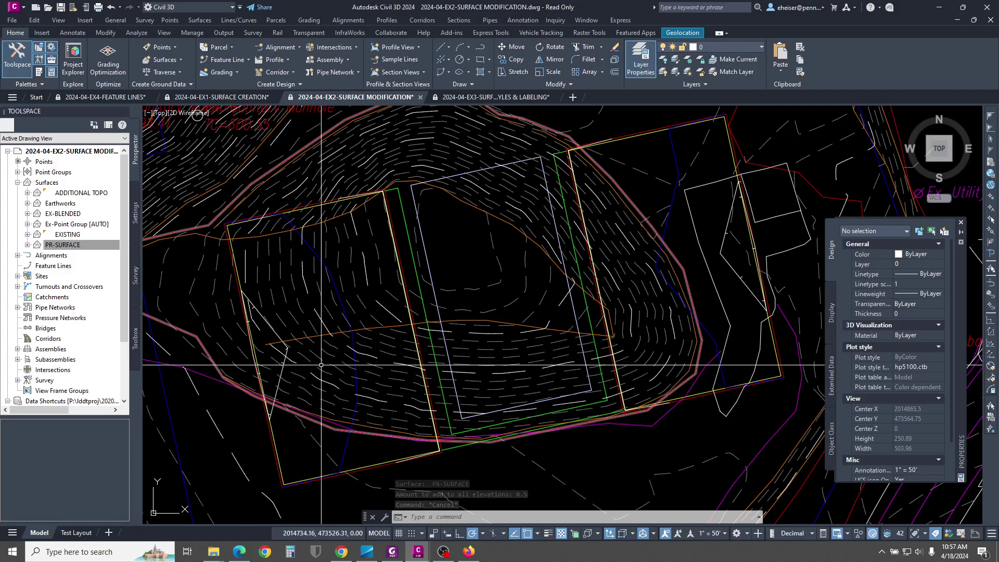
{"action": "scroll", "coordinate": [320, 358], "scroll_direction": "down", "scroll_amount": 3}
{"action": "scroll", "coordinate": [319, 358], "scroll_direction": "up", "scroll_amount": 1}
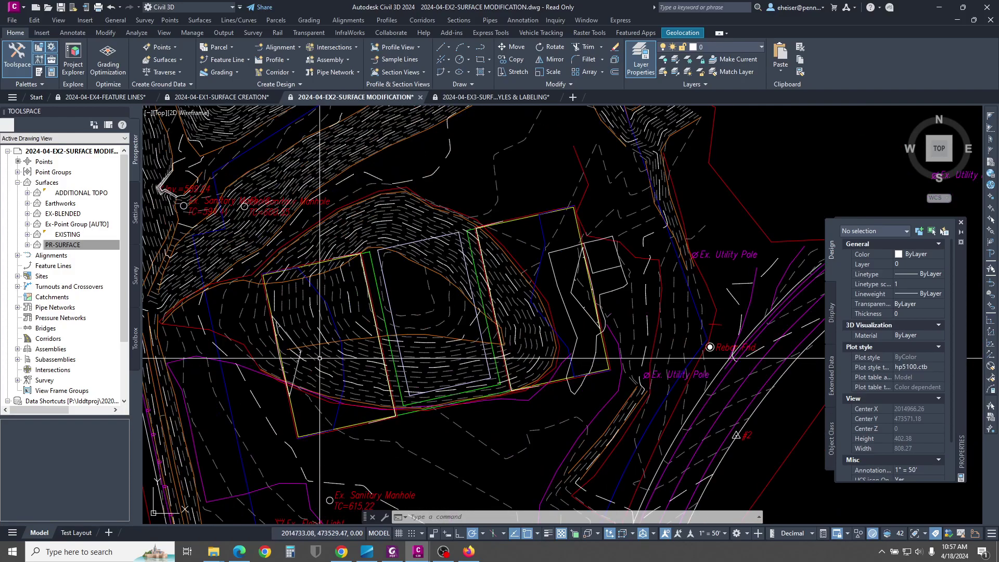
{"action": "scroll", "coordinate": [388, 304], "scroll_direction": "up", "scroll_amount": 1}
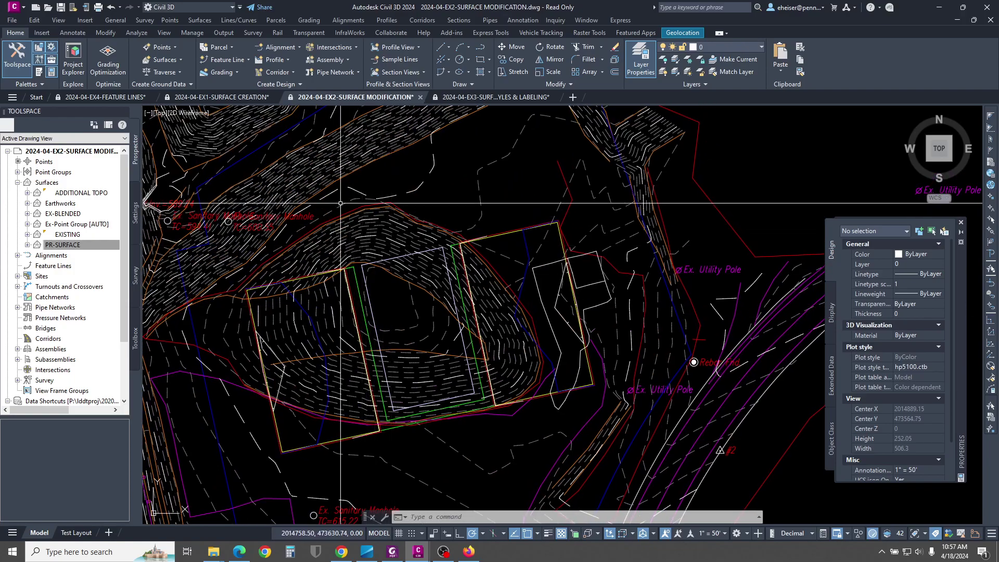
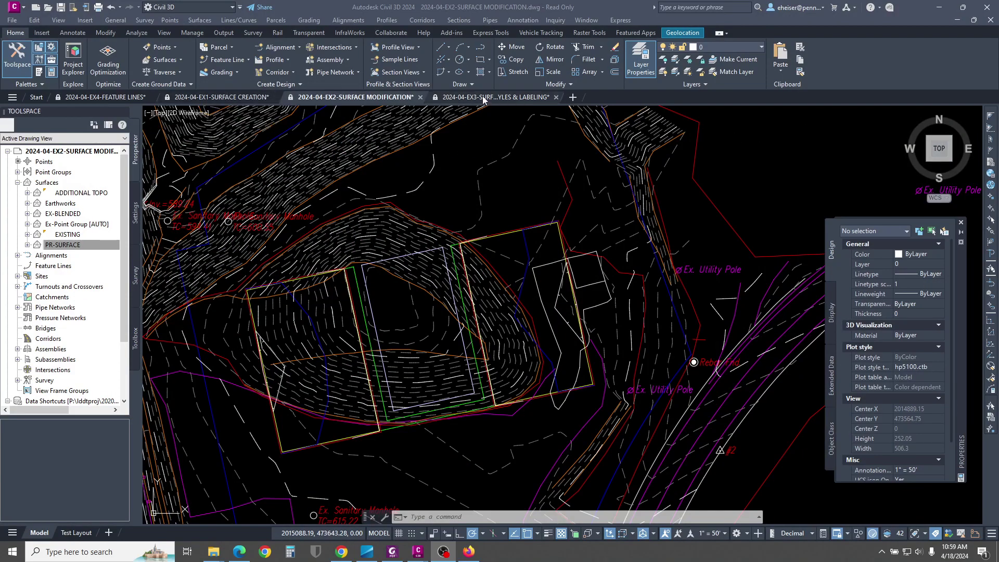
Step: Switch to the 2024-04-EX3-SURFACE STYLES & LABELING drawing and briefly select the EX-BLENDED surface to view its extents
{"action": "left_click", "coordinate": [501, 99]}
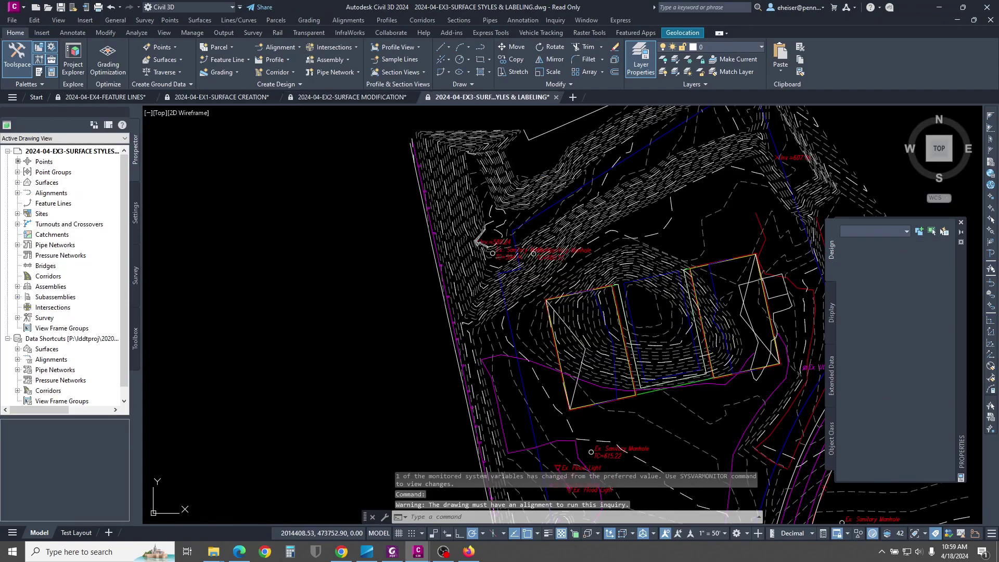
{"action": "mouse_move", "coordinate": [706, 290]}
{"action": "middle_mouse_down"}
{"action": "mouse_move", "coordinate": [530, 292]}
{"action": "mouse_move", "coordinate": [542, 290]}
{"action": "middle_mouse_up"}
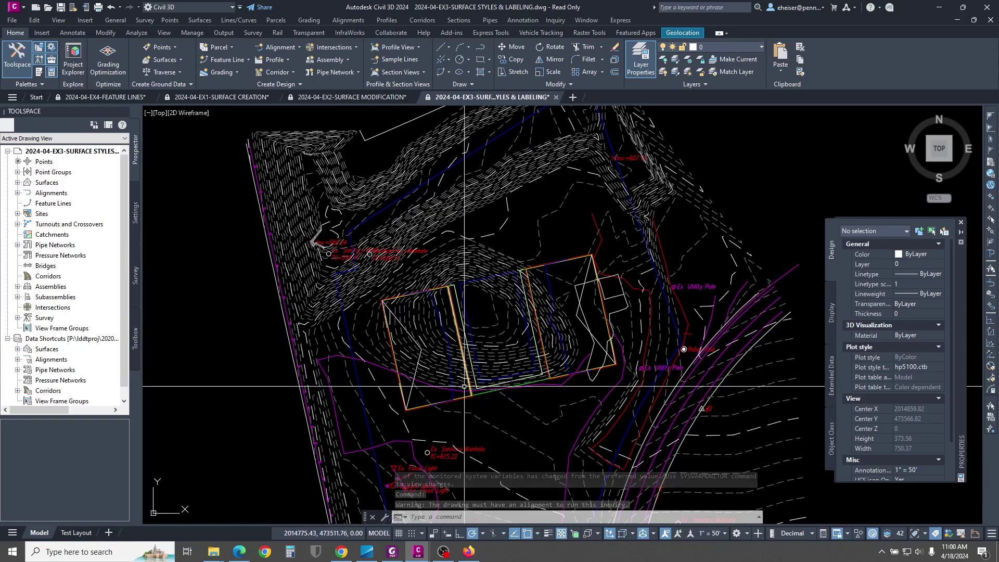
{"action": "left_click", "coordinate": [458, 267]}
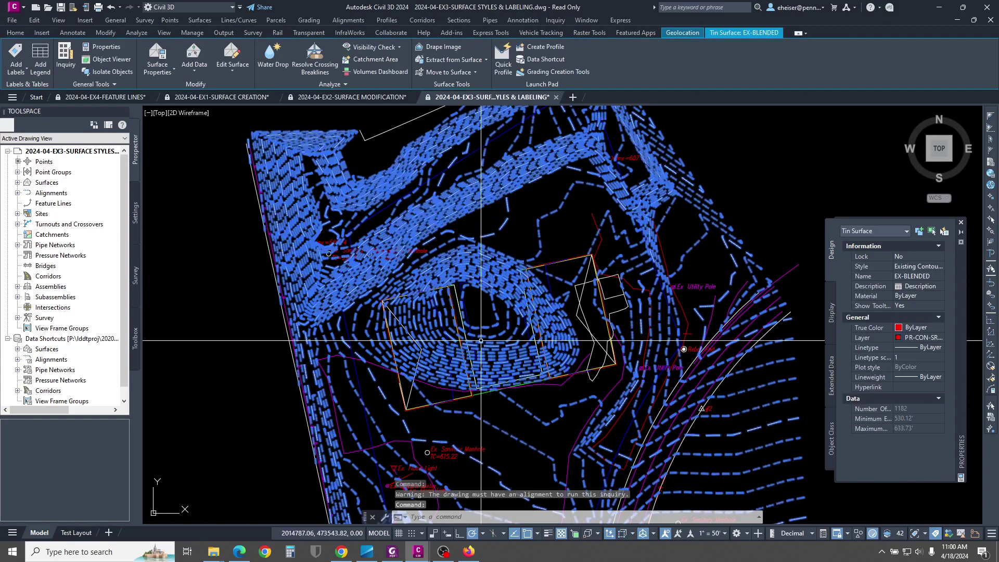
{"action": "key", "text": "Escape"}
Step: Select PR-SURFACE to view its contours over the mound, and clear the selection
{"action": "scroll", "coordinate": [411, 393], "scroll_direction": "up", "scroll_amount": 4}
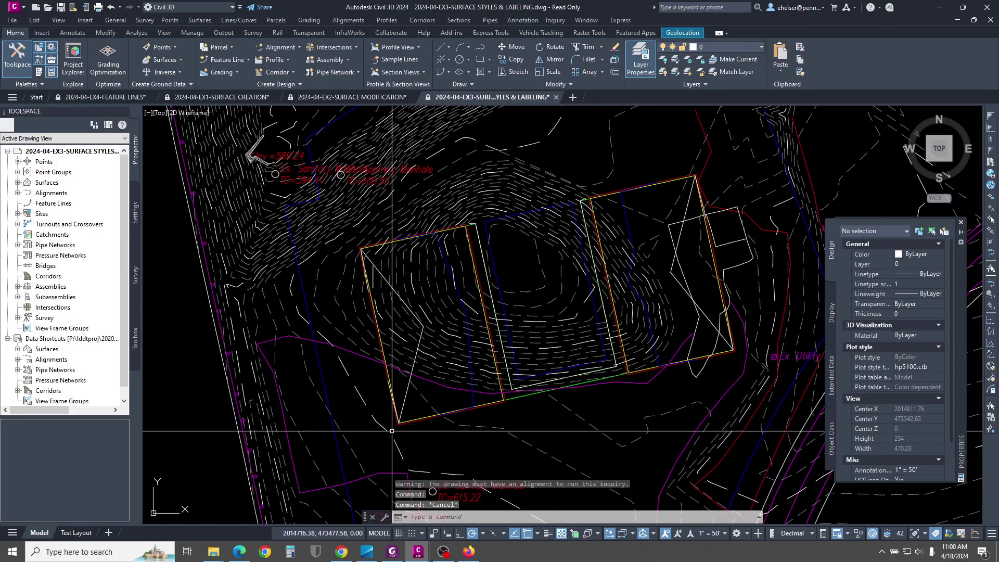
{"action": "left_click", "coordinate": [415, 382]}
{"action": "scroll", "coordinate": [399, 295], "scroll_direction": "down", "scroll_amount": 2}
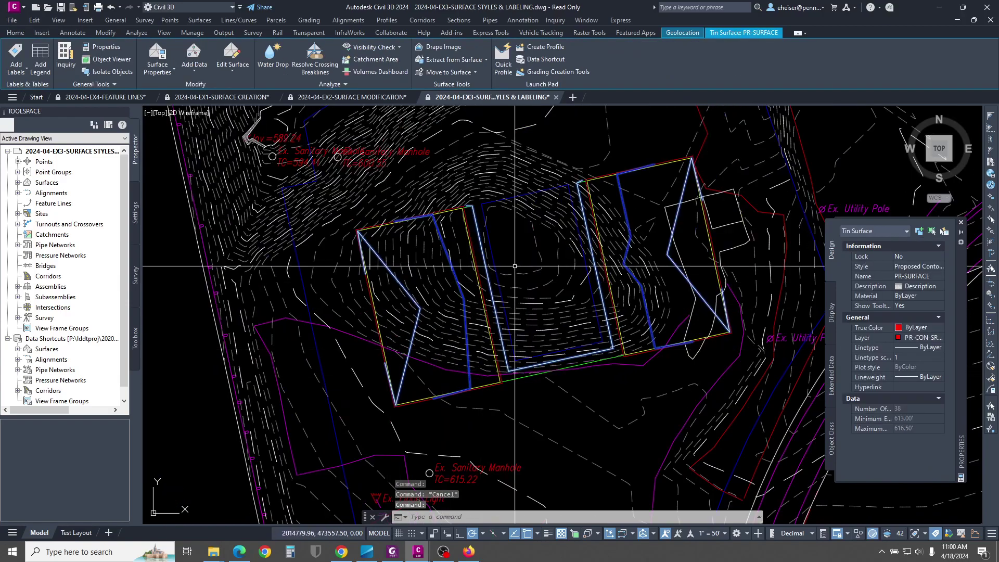
{"action": "key", "text": "Escape"}
{"action": "middle_click_drag", "start_coordinate": [399, 296], "coordinate": [439, 275]}
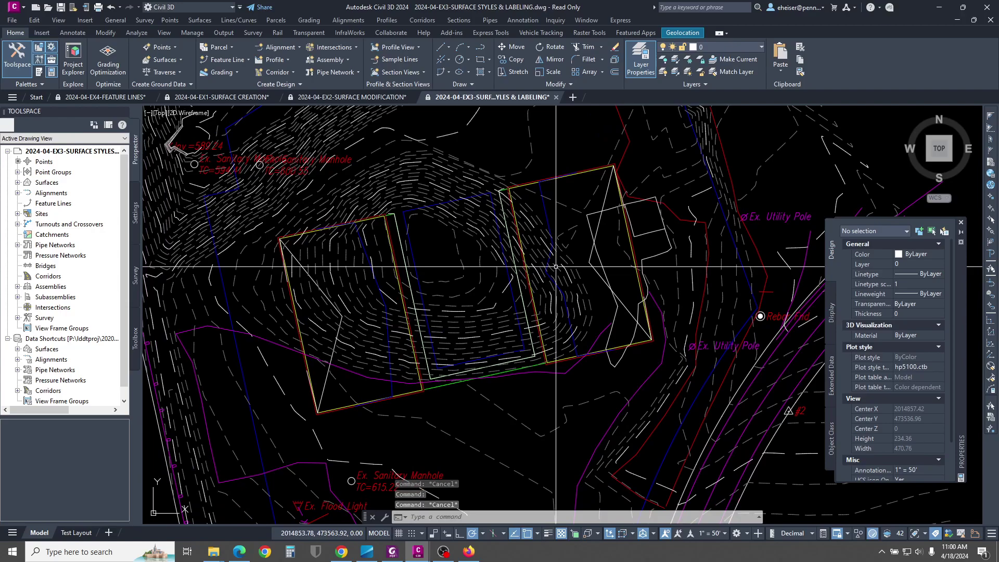
{"action": "mouse_move", "coordinate": [555, 266]}
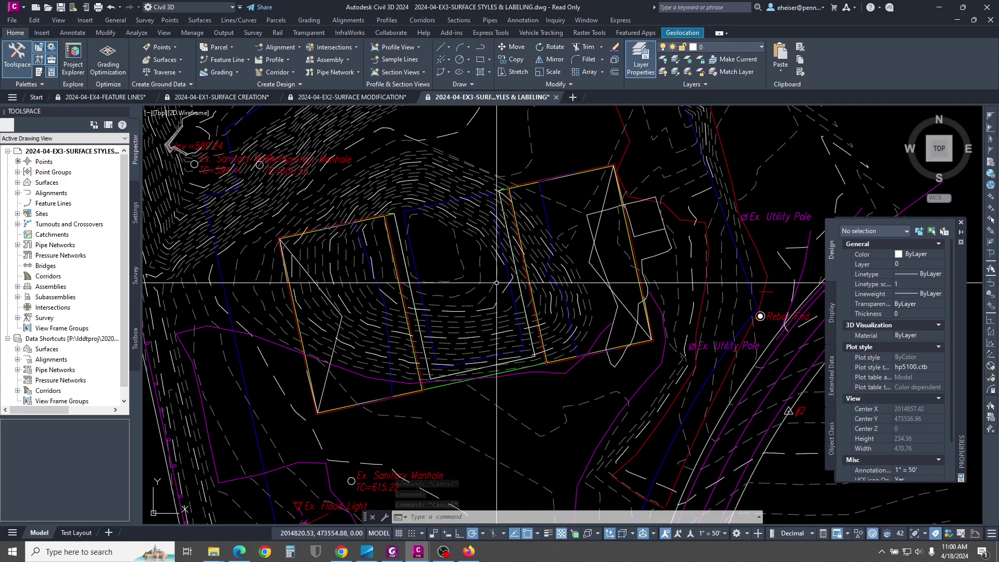
{"action": "mouse_move", "coordinate": [545, 214]}
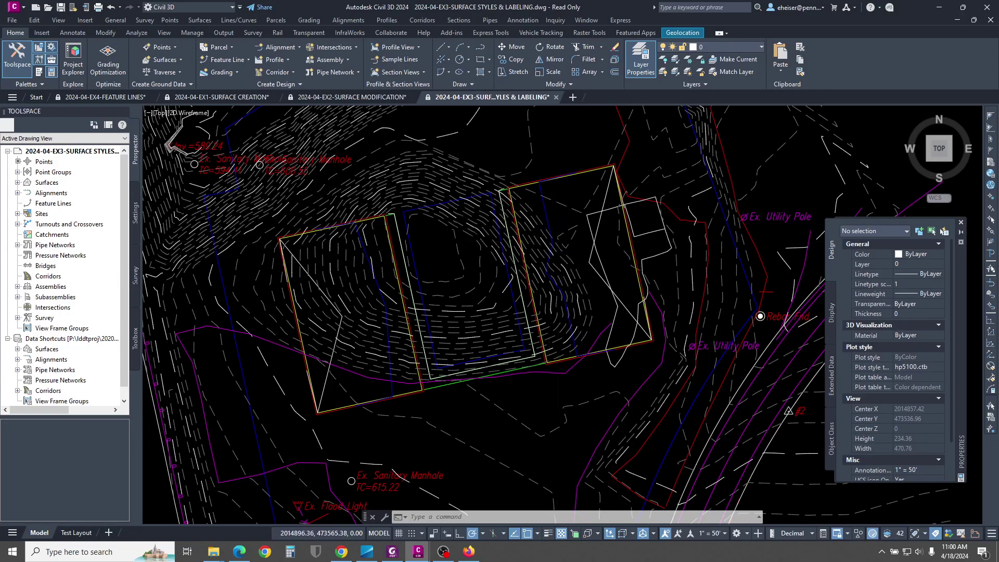
Step: Select EX-BLENDED to examine its contours across the whole site, and clear the selection
{"action": "scroll", "coordinate": [547, 227], "scroll_direction": "down", "scroll_amount": 4}
{"action": "scroll", "coordinate": [547, 226], "scroll_direction": "up", "scroll_amount": 2}
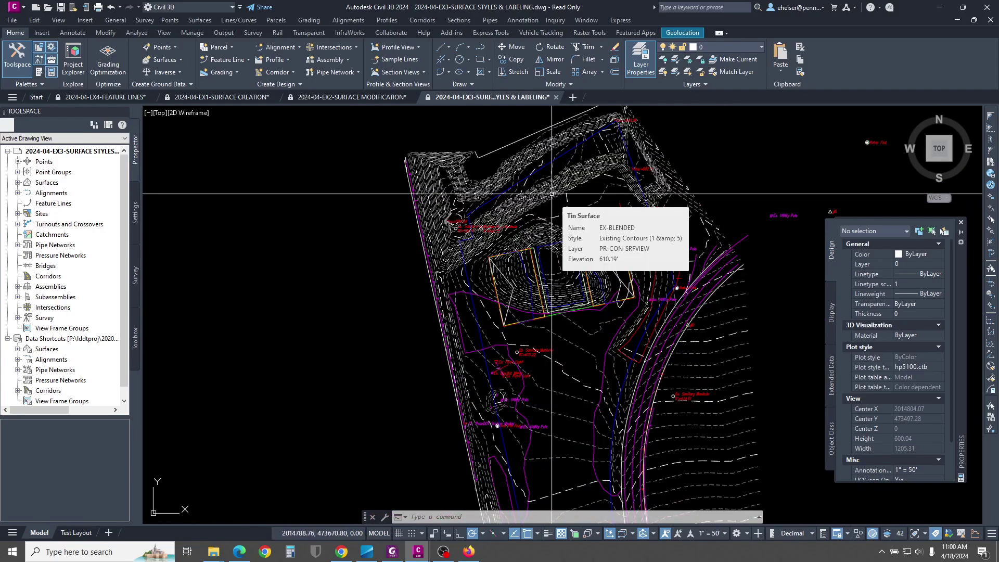
{"action": "left_click", "coordinate": [580, 183]}
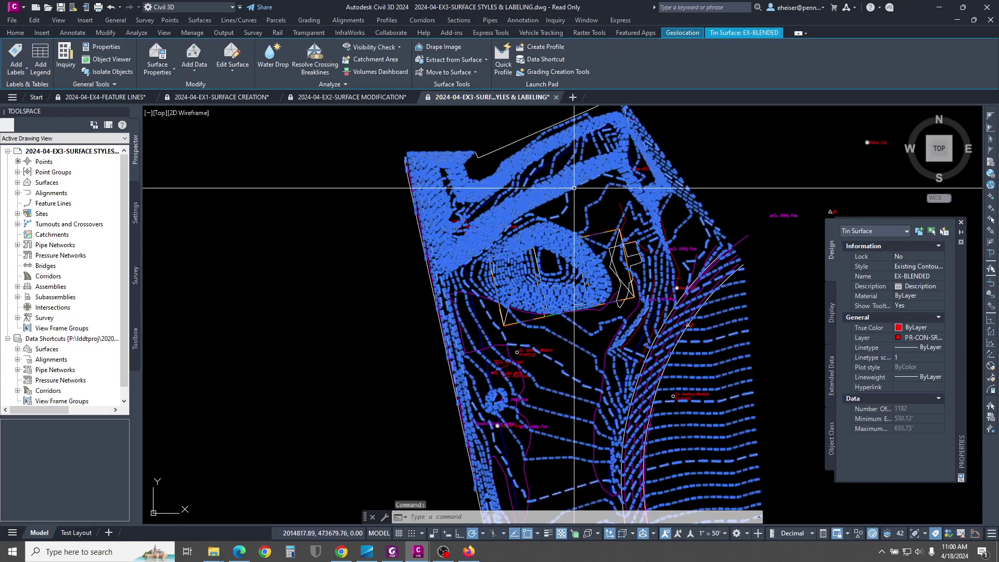
{"action": "key", "text": "Escape"}
{"action": "key", "text": "Escape"}
{"action": "scroll", "coordinate": [570, 184], "scroll_direction": "up", "scroll_amount": 2}
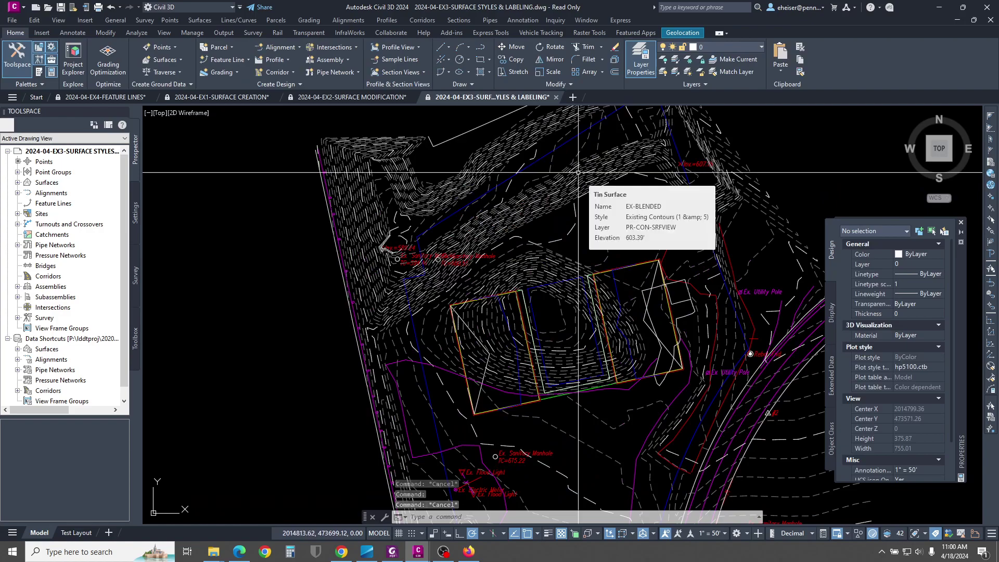
{"action": "left_click", "coordinate": [579, 173]}
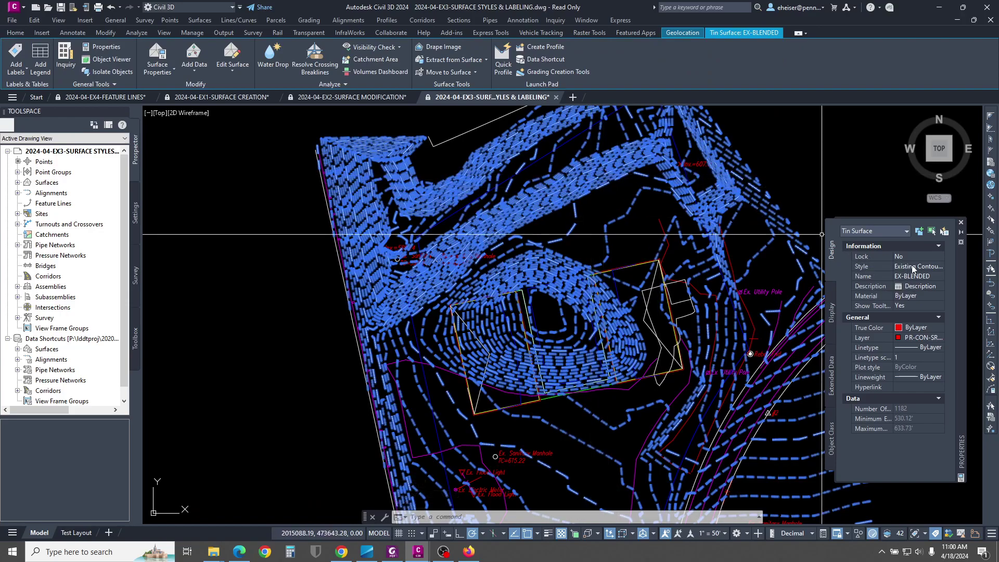
{"action": "left_click", "coordinate": [940, 269]}
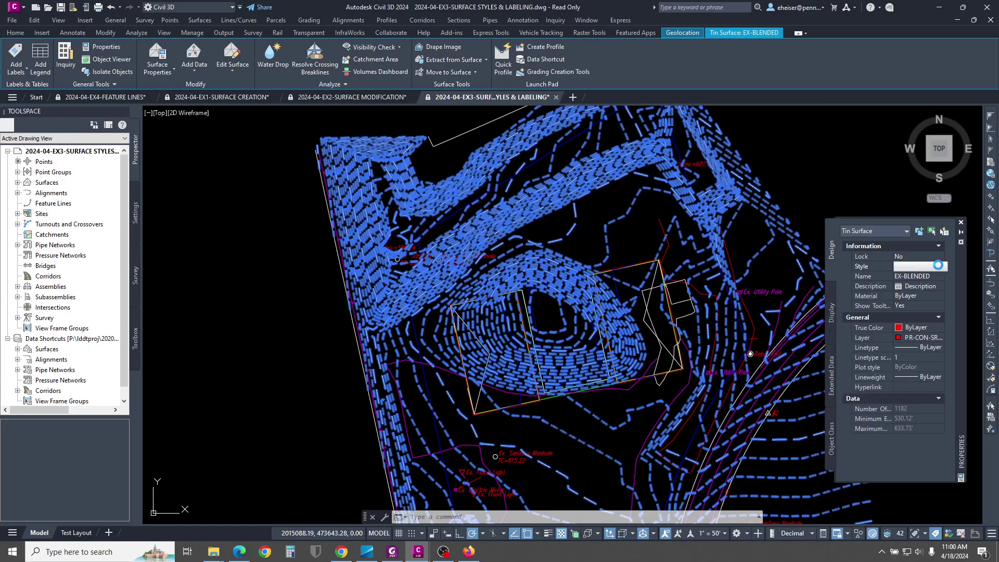
{"action": "left_click", "coordinate": [939, 267]}
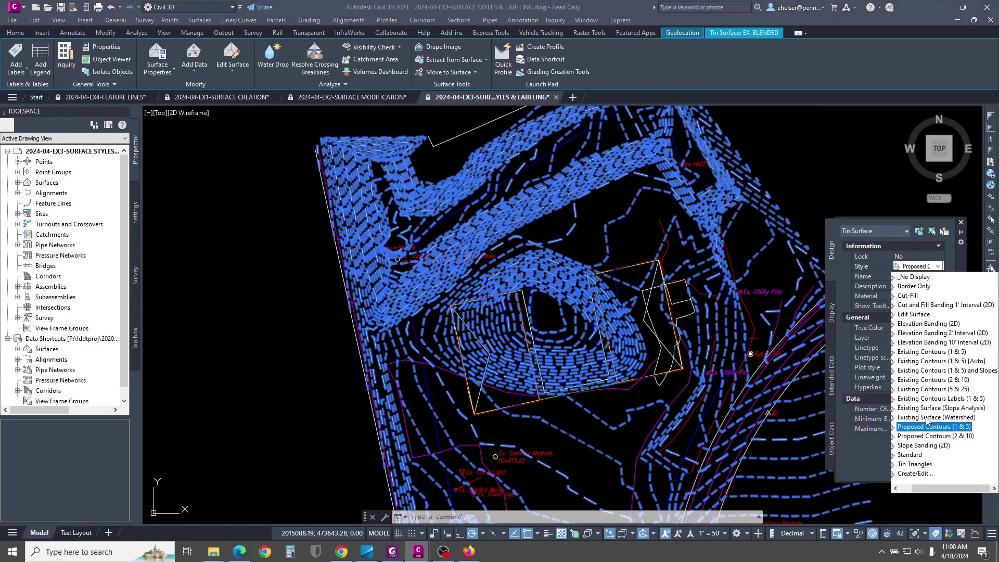
{"action": "key", "text": "Escape"}
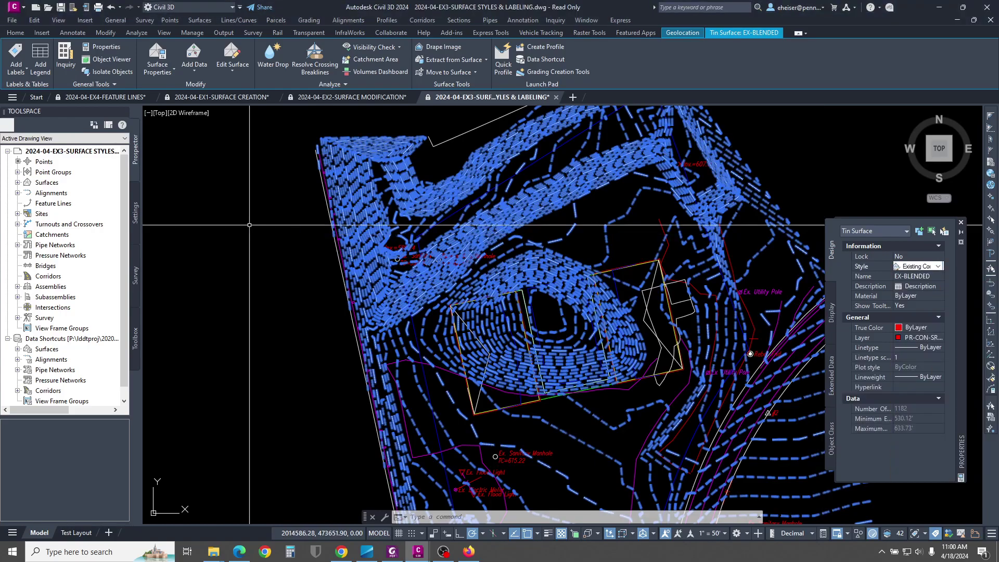
Step: Set the EX-BLENDED surface style to Existing Contours (2 & 10) in its Surface Properties and apply it
{"action": "left_click", "coordinate": [17, 182]}
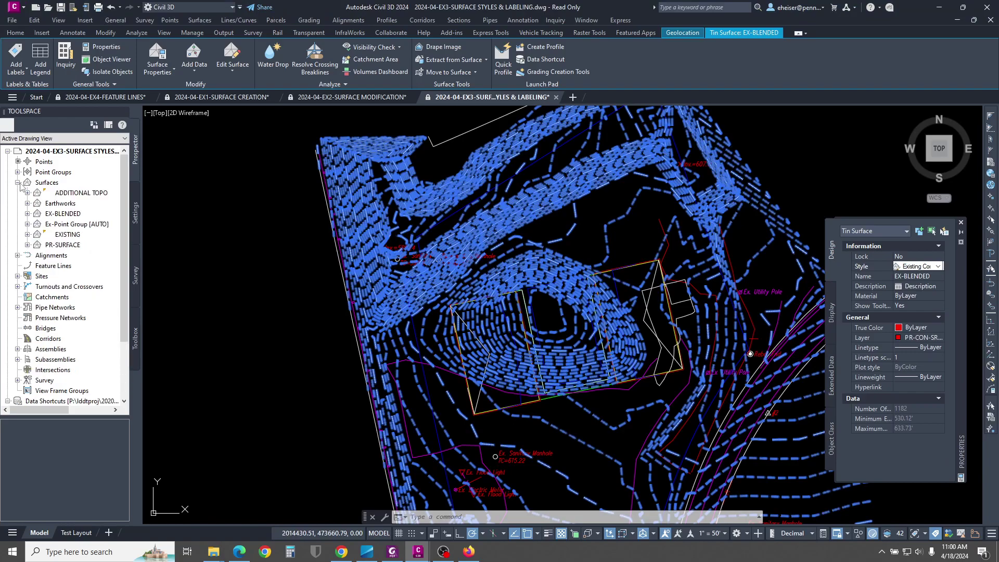
{"action": "left_click", "coordinate": [28, 214]}
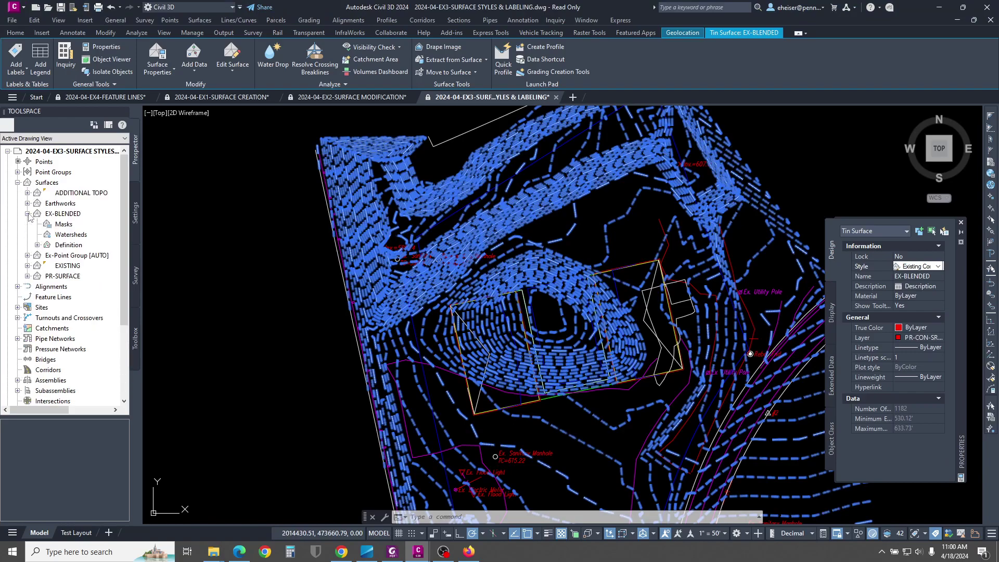
{"action": "right_click", "coordinate": [53, 214]}
{"action": "left_click", "coordinate": [145, 223]}
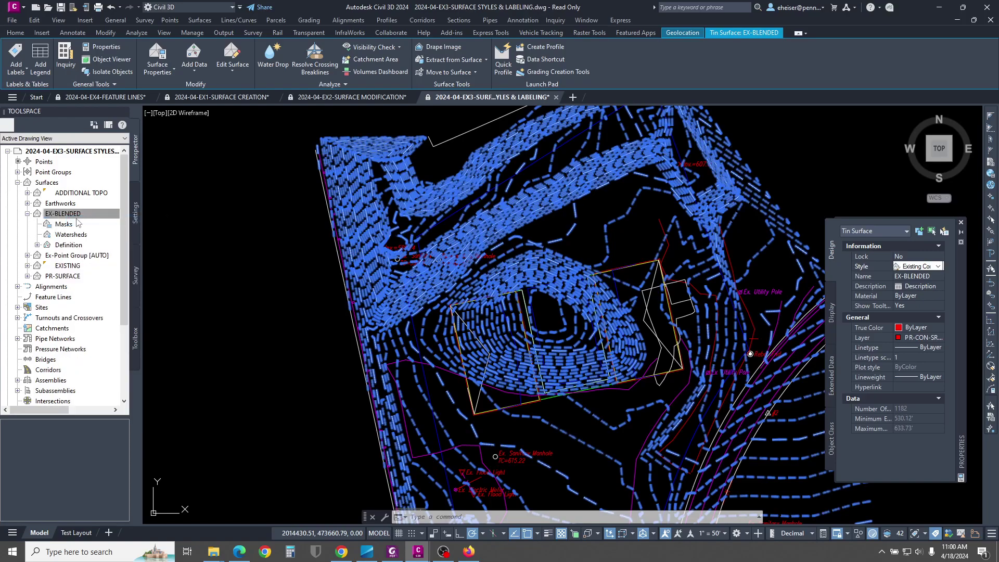
{"action": "left_click", "coordinate": [314, 264]}
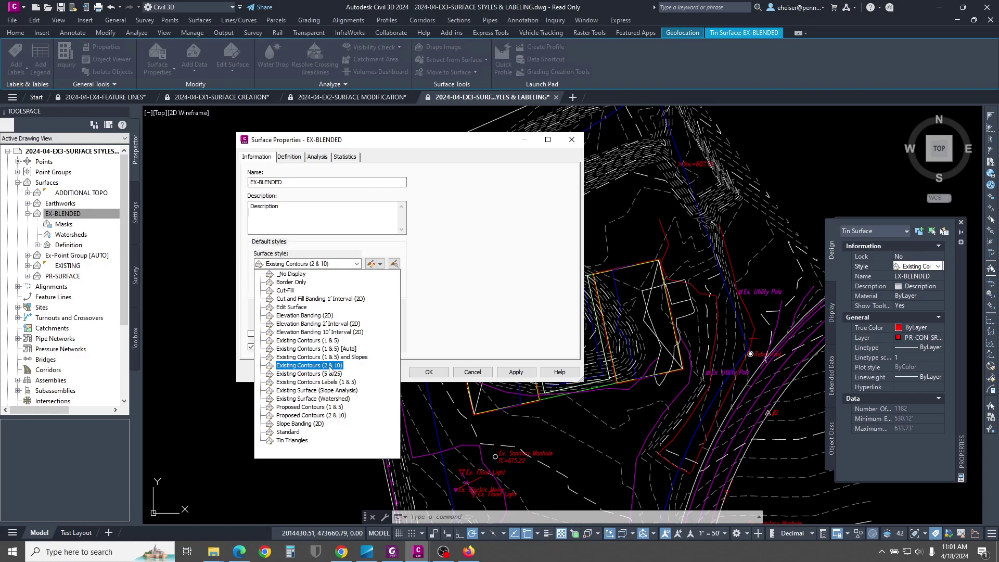
{"action": "left_click", "coordinate": [317, 366]}
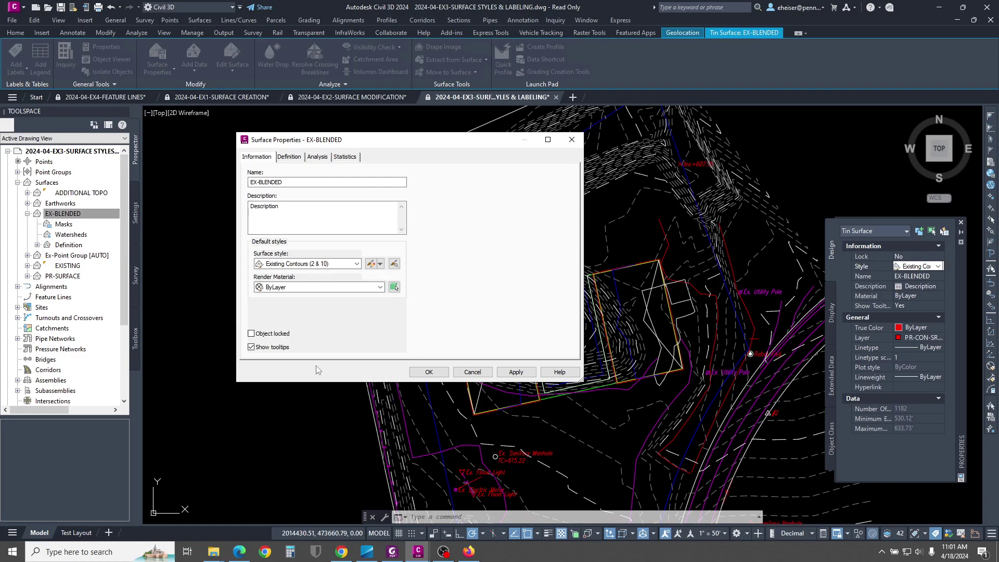
{"action": "left_click", "coordinate": [515, 372]}
{"action": "left_click", "coordinate": [429, 372]}
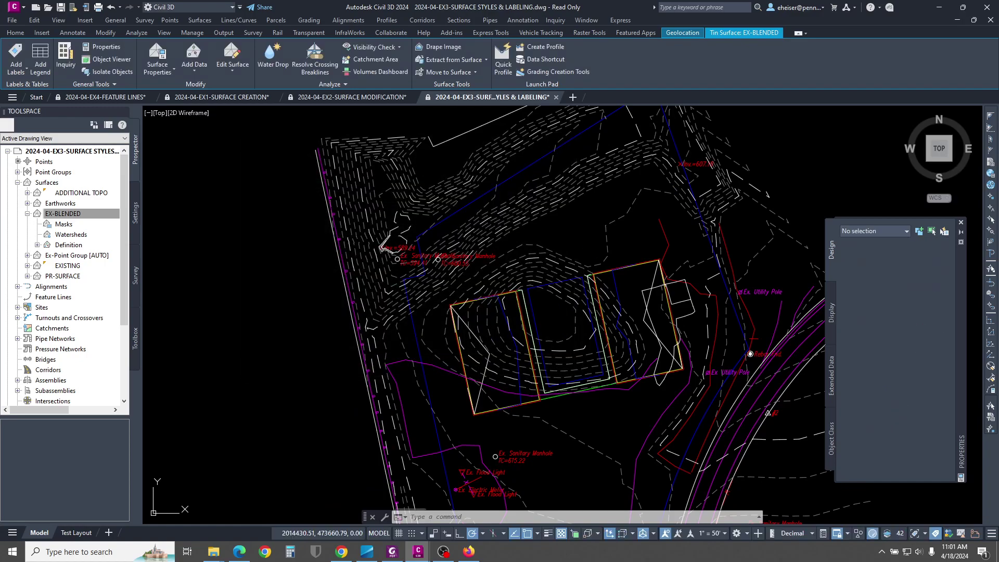
Step: Examine the restyled contours from the mound to the southern end of the site, and select EX-BLENDED
{"action": "scroll", "coordinate": [478, 142], "scroll_direction": "down", "scroll_amount": 2}
{"action": "scroll", "coordinate": [480, 139], "scroll_direction": "down", "scroll_amount": 2}
{"action": "mouse_move", "coordinate": [547, 397]}
{"action": "middle_mouse_down"}
{"action": "mouse_move", "coordinate": [576, 296]}
{"action": "mouse_move", "coordinate": [599, 354]}
{"action": "middle_mouse_up"}
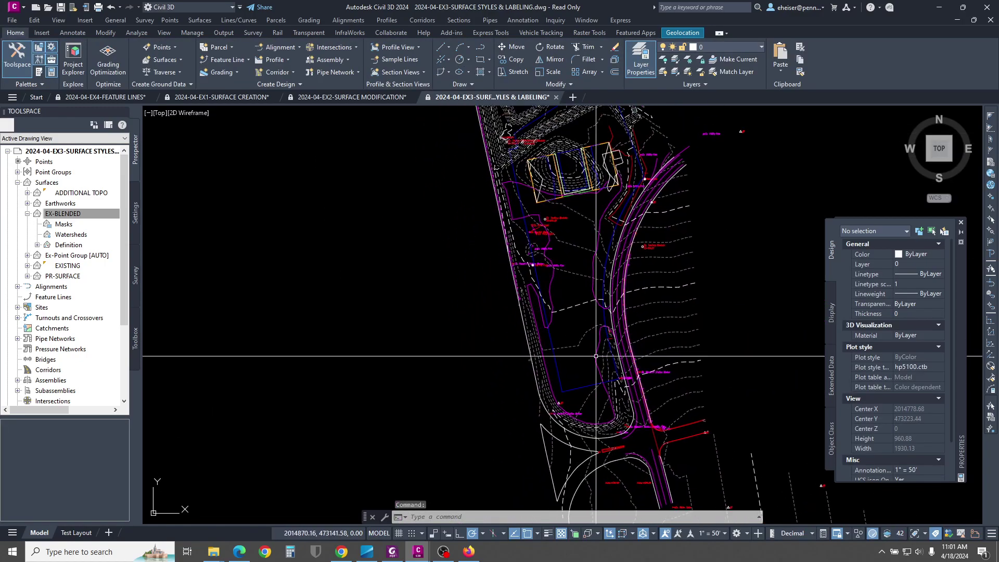
{"action": "left_click", "coordinate": [739, 317]}
{"action": "left_click", "coordinate": [715, 244]}
{"action": "middle_click_drag", "start_coordinate": [598, 274], "coordinate": [613, 363]}
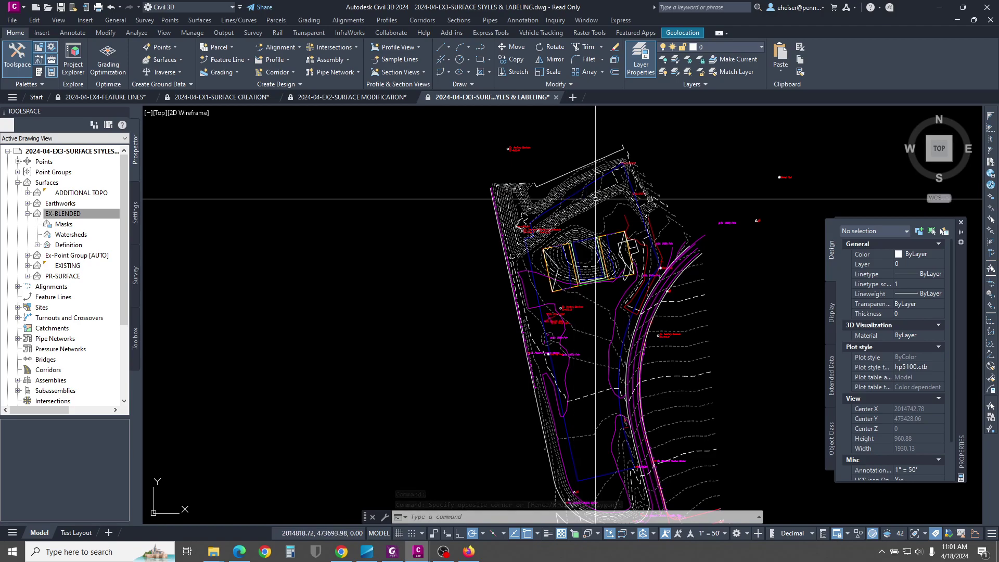
{"action": "scroll", "coordinate": [596, 198], "scroll_direction": "up", "scroll_amount": 2}
{"action": "left_click", "coordinate": [582, 171]}
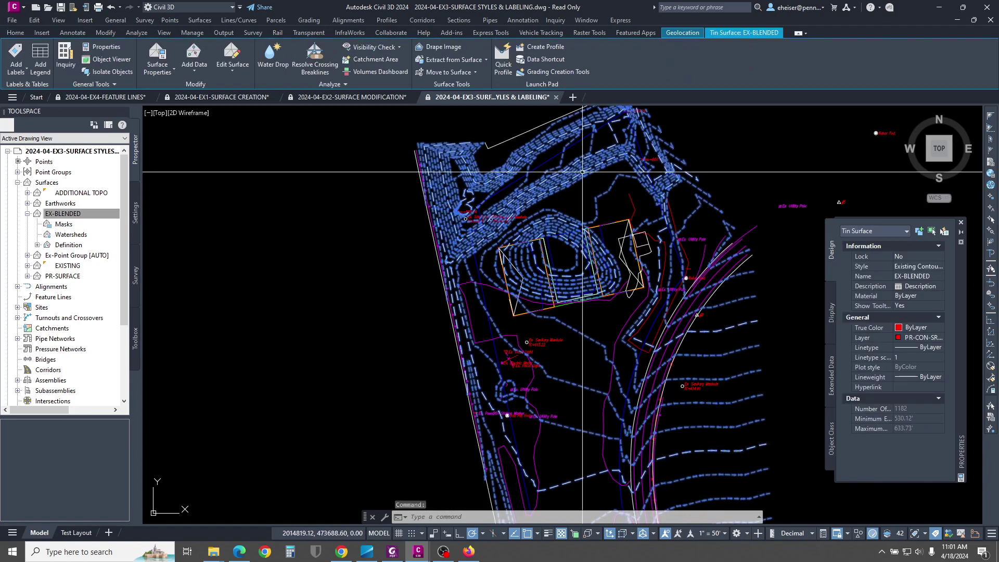
Step: Set the EX-BLENDED surface style to Proposed Contours (1 & 5) in its properties
{"action": "scroll", "coordinate": [584, 176], "scroll_direction": "up", "scroll_amount": 1}
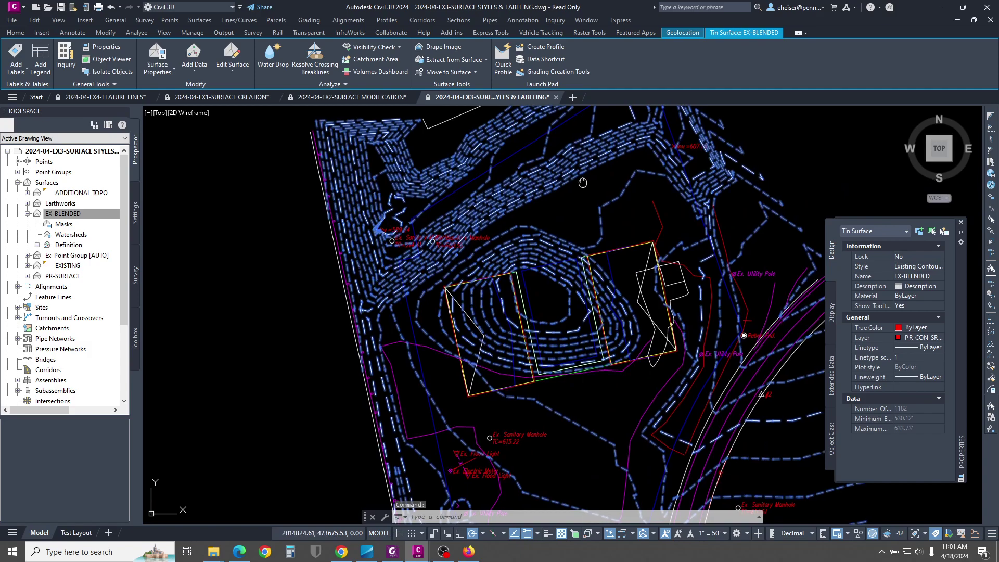
{"action": "middle_click_drag", "start_coordinate": [586, 181], "coordinate": [520, 212]}
{"action": "left_click", "coordinate": [945, 267]}
{"action": "left_click", "coordinate": [939, 266]}
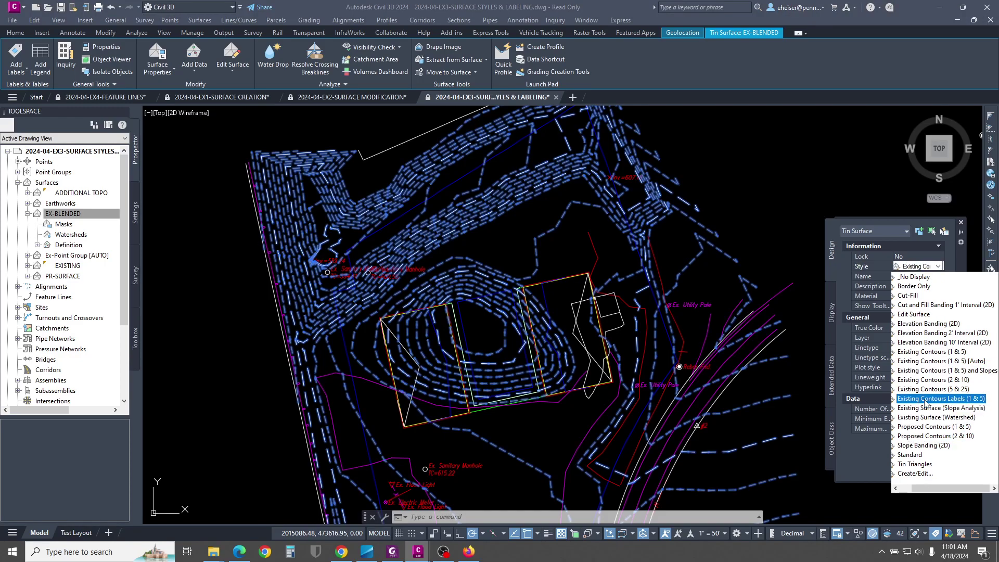
{"action": "left_click", "coordinate": [916, 428]}
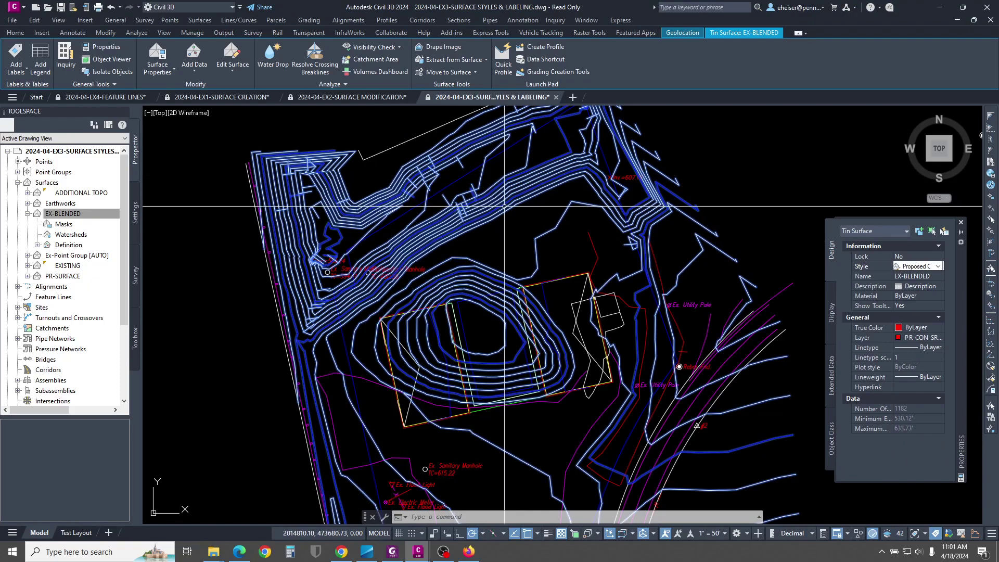
Step: Set the EX-BLENDED surface style to Existing Contours (1 & 5) and clear the selection
{"action": "left_click", "coordinate": [938, 267]}
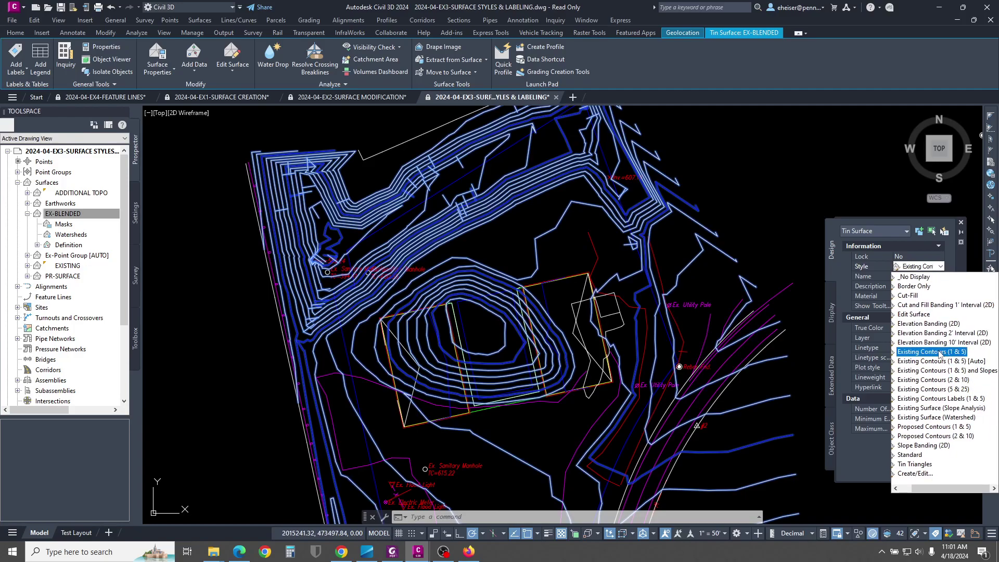
{"action": "left_click", "coordinate": [920, 354]}
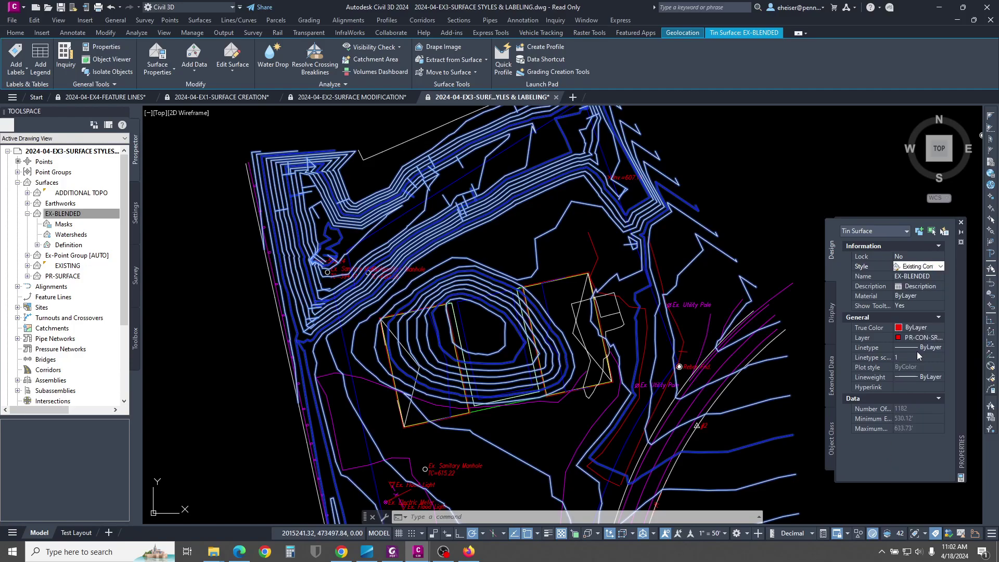
{"action": "key", "text": "Escape"}
{"action": "key", "text": "Escape"}
{"action": "key", "text": "Escape"}
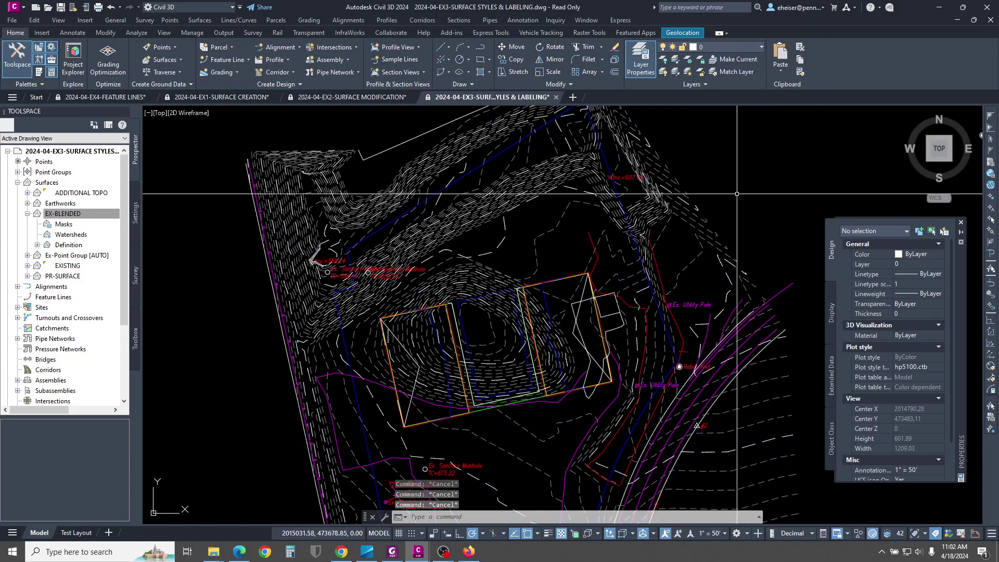
Step: Set up Add Labels for the Surface feature with label type Contour - Multiple, keeping Existing Label Style for major contours and none for minor contours
{"action": "mouse_move", "coordinate": [400, 220]}
{"action": "middle_mouse_down"}
{"action": "mouse_move", "coordinate": [392, 254]}
{"action": "mouse_move", "coordinate": [339, 247]}
{"action": "middle_mouse_up"}
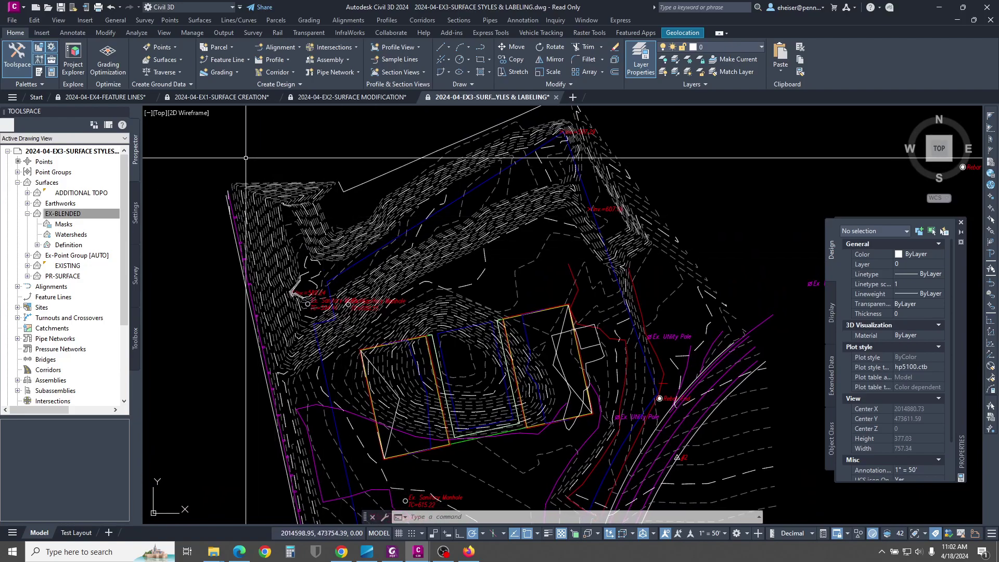
{"action": "left_click", "coordinate": [73, 33]}
{"action": "left_click", "coordinate": [17, 55]}
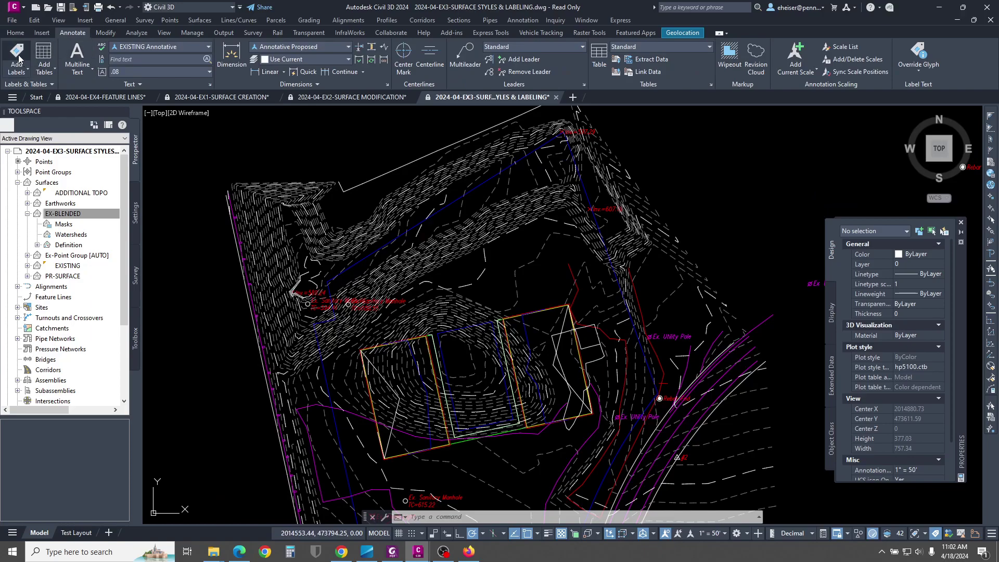
{"action": "left_click", "coordinate": [275, 181]}
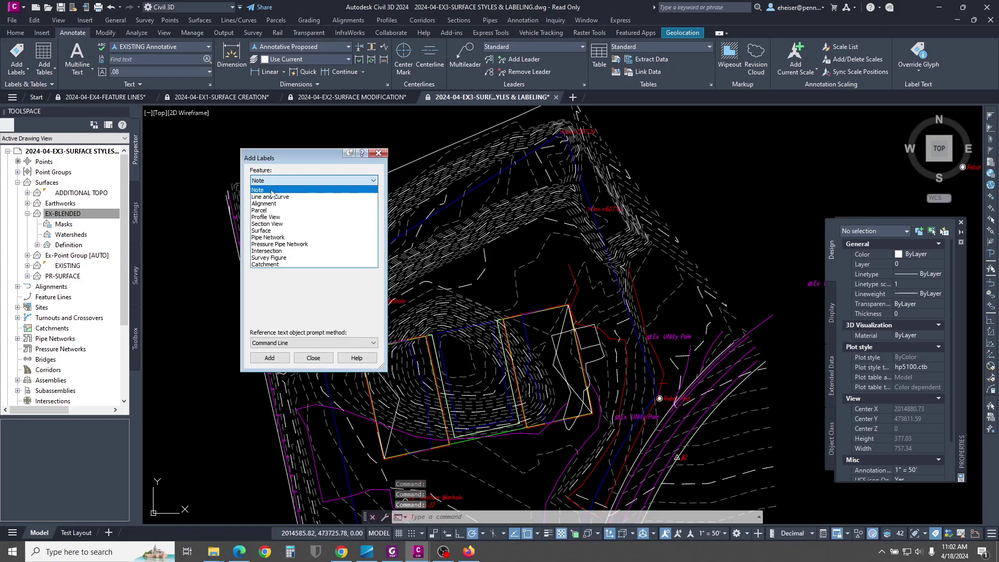
{"action": "left_click", "coordinate": [271, 230]}
{"action": "left_click", "coordinate": [277, 204]}
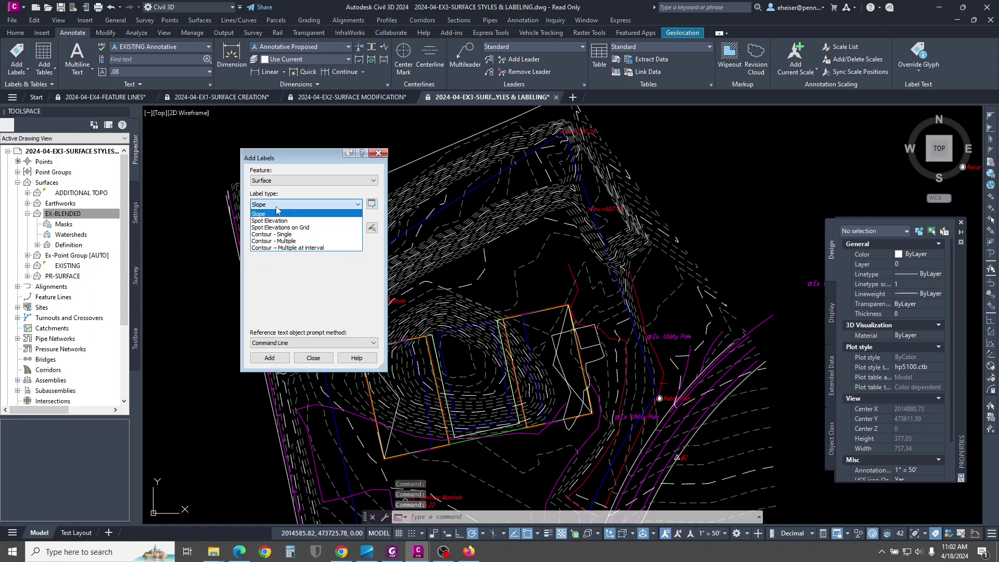
{"action": "left_click", "coordinate": [300, 242]}
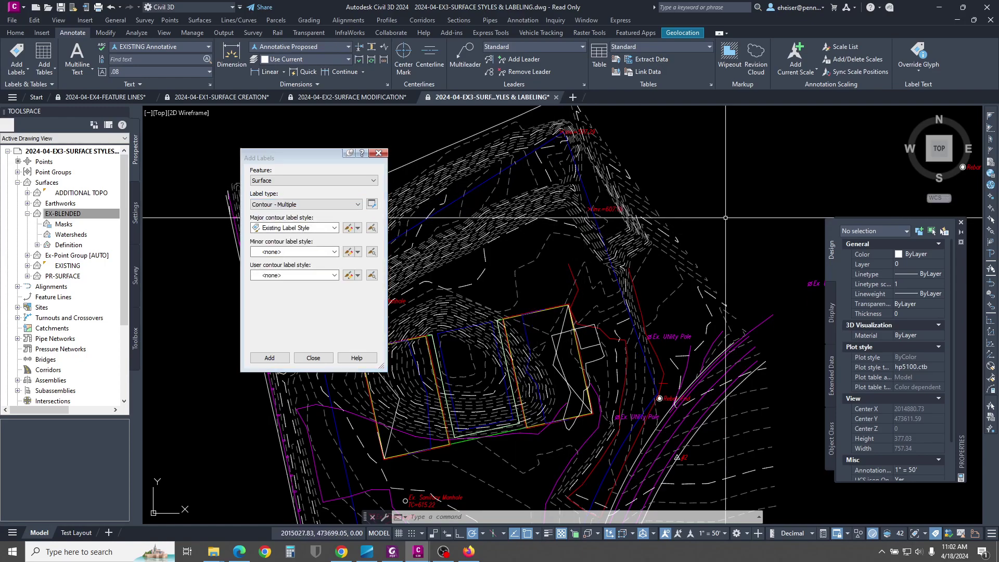
{"action": "scroll", "coordinate": [572, 200], "scroll_direction": "down", "scroll_amount": 1}
{"action": "scroll", "coordinate": [661, 221], "scroll_direction": "down", "scroll_amount": 1}
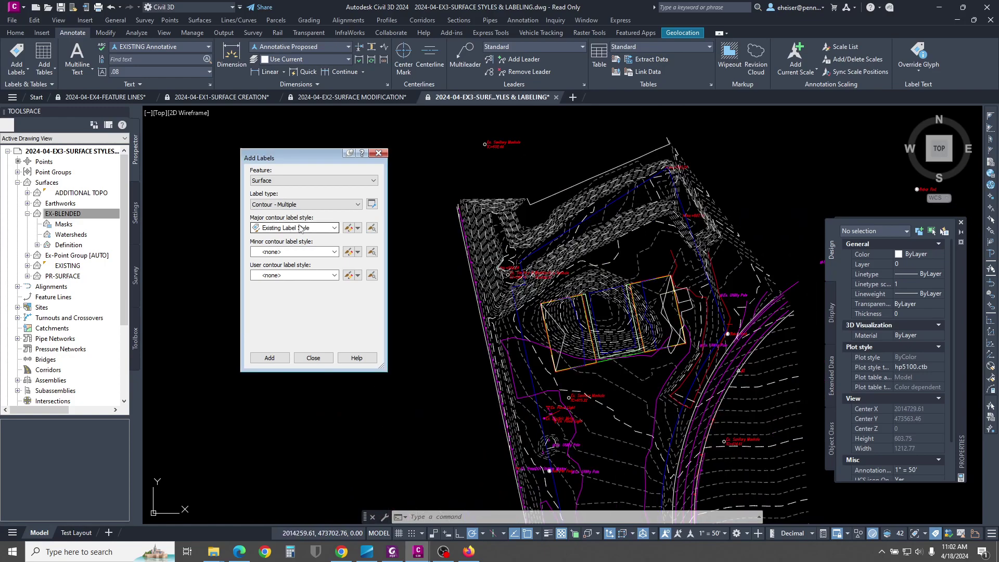
{"action": "left_click", "coordinate": [334, 229]}
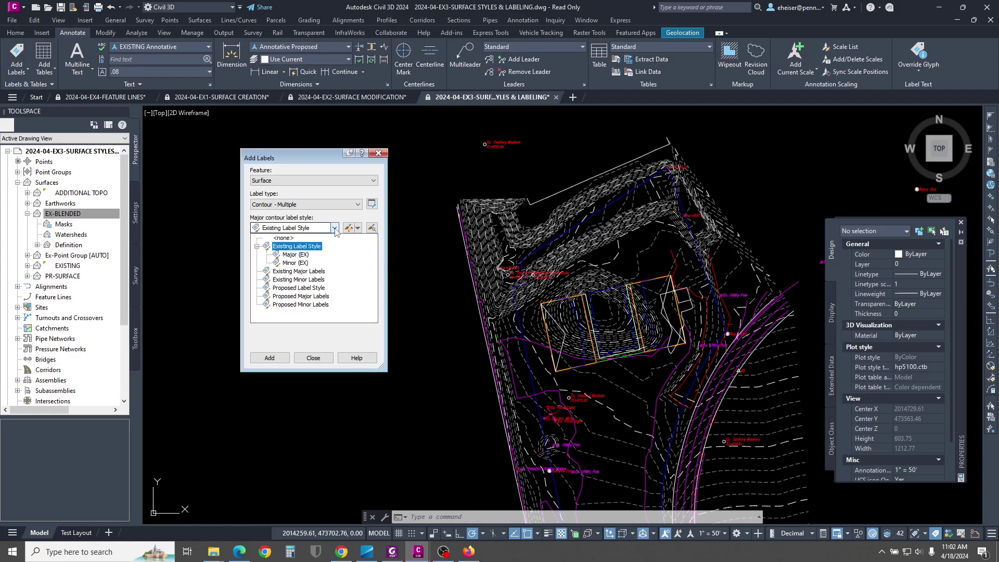
{"action": "left_click", "coordinate": [335, 230]}
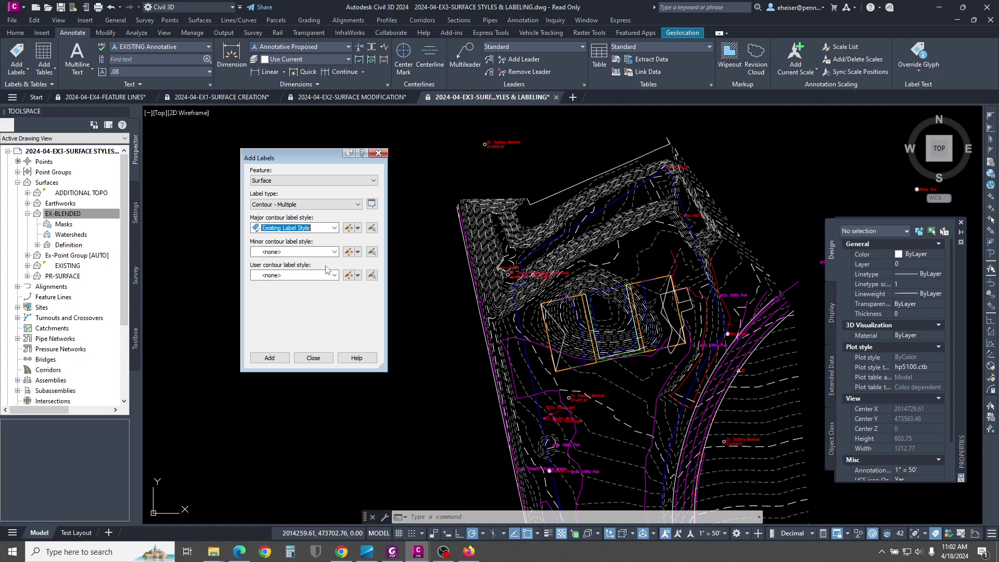
Step: Start contour labeling on EX-BLENDED with object snap turned off, and run the label line across the contours in the site's northwest corner
{"action": "left_click", "coordinate": [279, 361]}
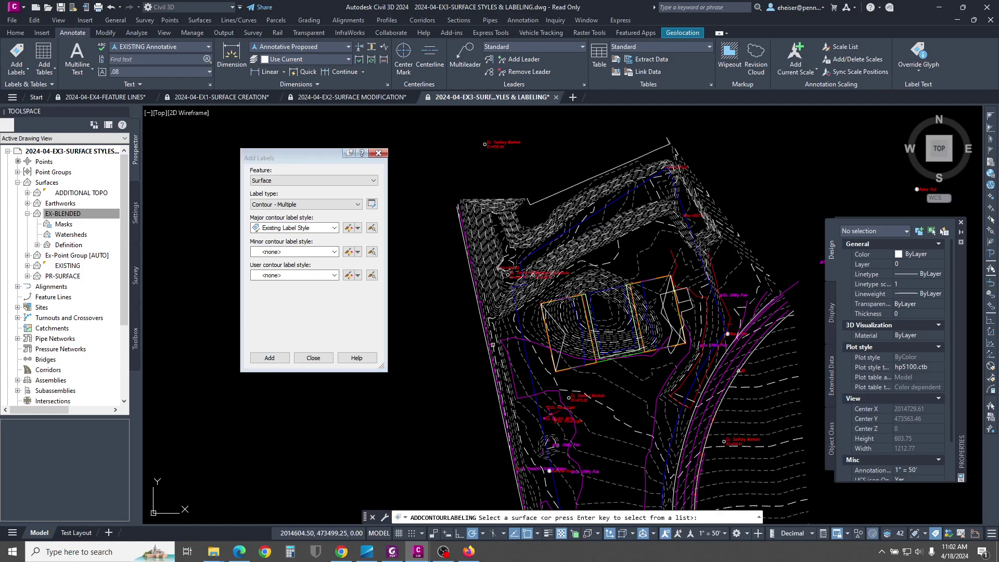
{"action": "scroll", "coordinate": [512, 200], "scroll_direction": "up", "scroll_amount": 2}
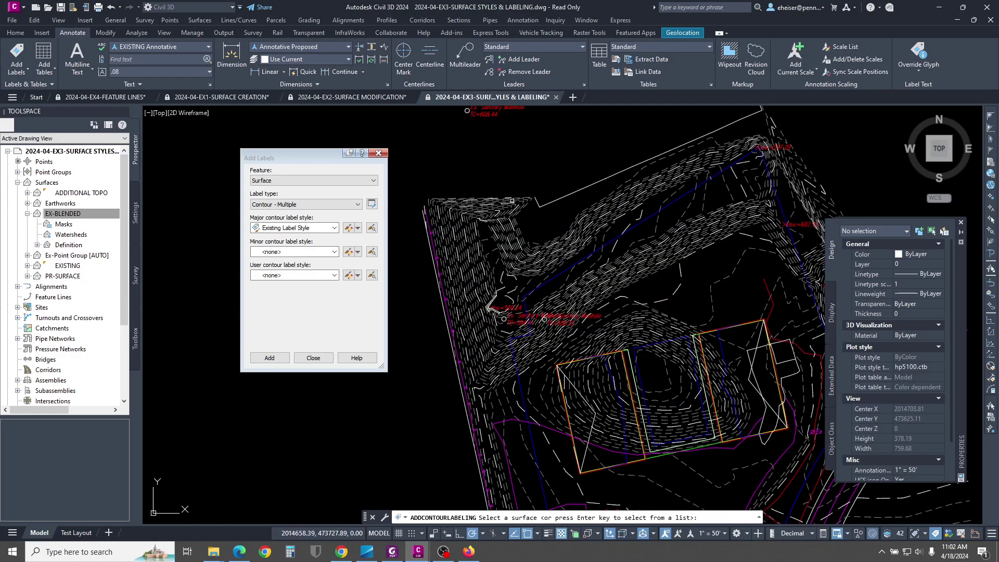
{"action": "left_click", "coordinate": [515, 236]}
{"action": "scroll", "coordinate": [512, 218], "scroll_direction": "up", "scroll_amount": 2}
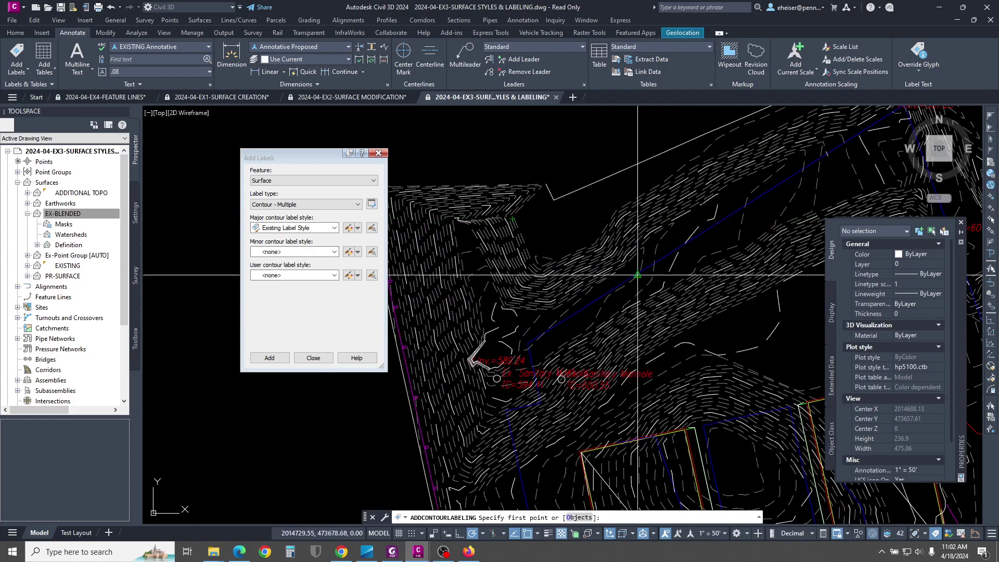
{"action": "key", "text": "F3"}
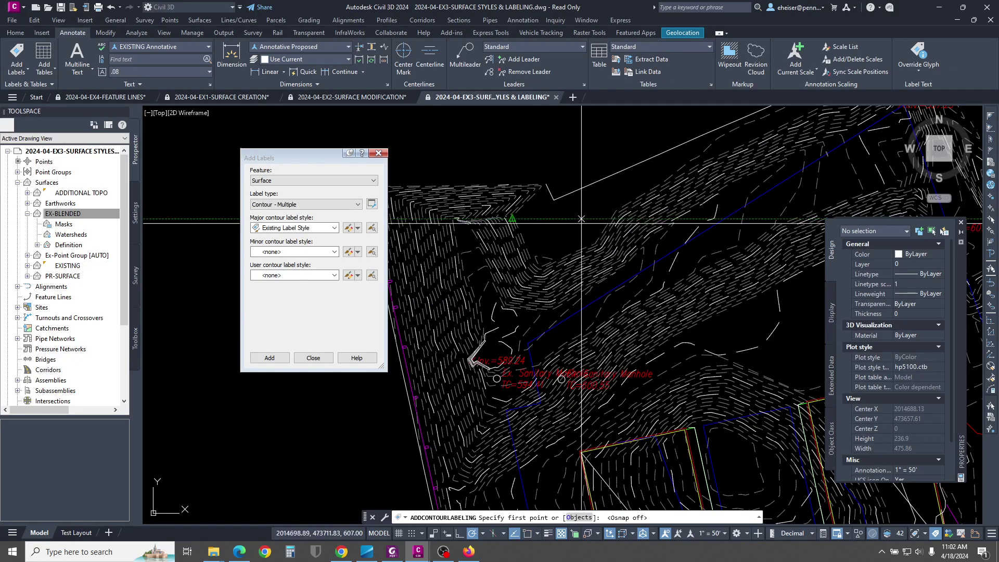
{"action": "scroll", "coordinate": [552, 218], "scroll_direction": "down", "scroll_amount": 2}
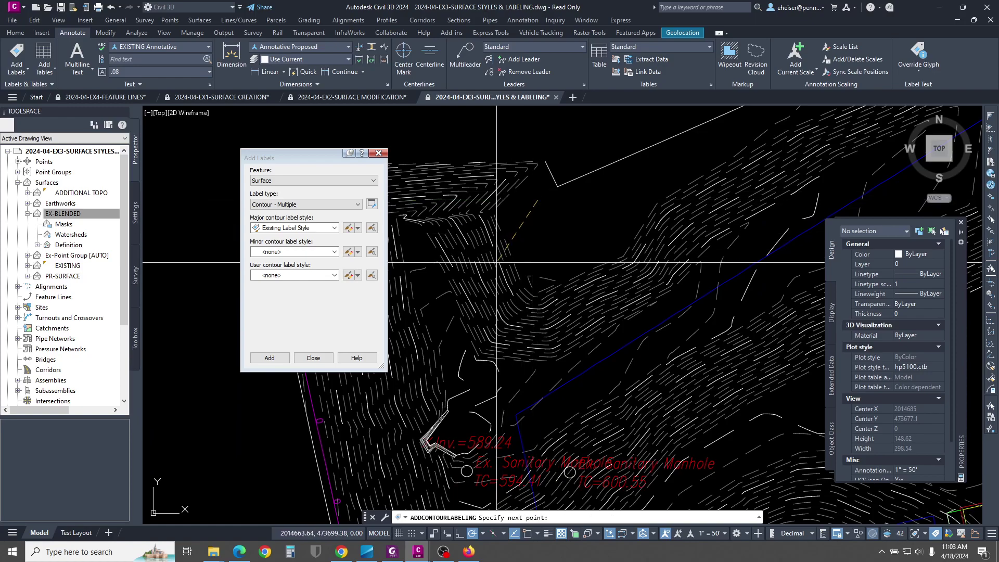
{"action": "left_click", "coordinate": [465, 331]}
Step: Continue the contour label line across the western slope, over the area below the mound and down the site's southern part, and finish the labeling
{"action": "scroll", "coordinate": [542, 172], "scroll_direction": "down", "scroll_amount": 3}
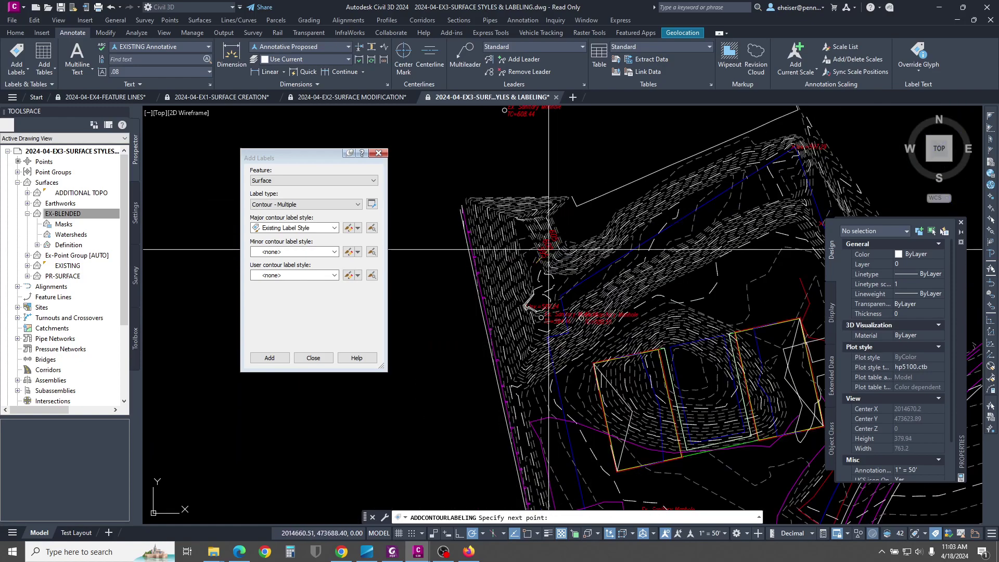
{"action": "scroll", "coordinate": [535, 285], "scroll_direction": "up", "scroll_amount": 1}
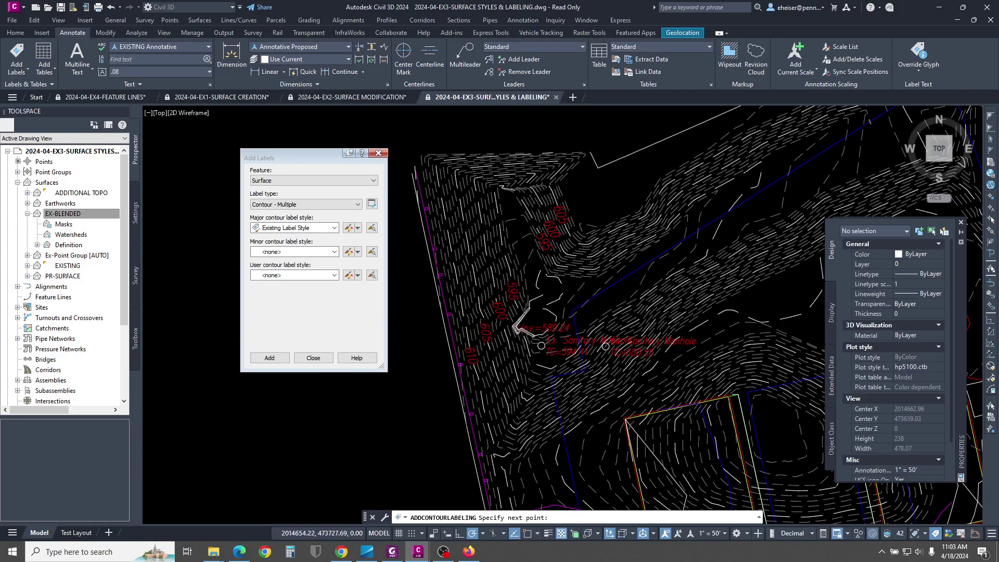
{"action": "scroll", "coordinate": [547, 171], "scroll_direction": "down", "scroll_amount": 4}
{"action": "scroll", "coordinate": [522, 325], "scroll_direction": "up", "scroll_amount": 2}
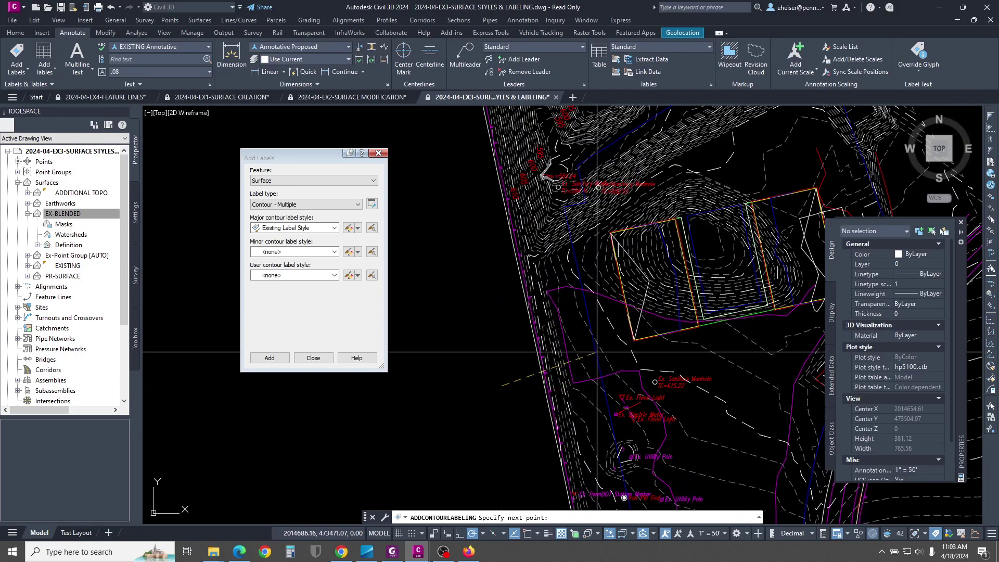
{"action": "left_click", "coordinate": [715, 352]}
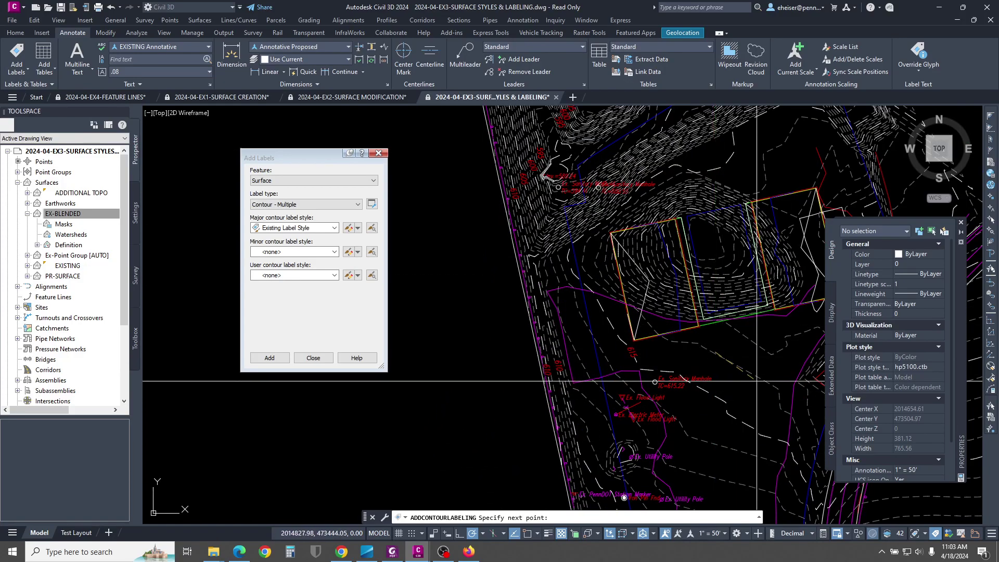
{"action": "scroll", "coordinate": [763, 313], "scroll_direction": "down", "scroll_amount": 2}
{"action": "middle_click_drag", "start_coordinate": [764, 349], "coordinate": [636, 254]}
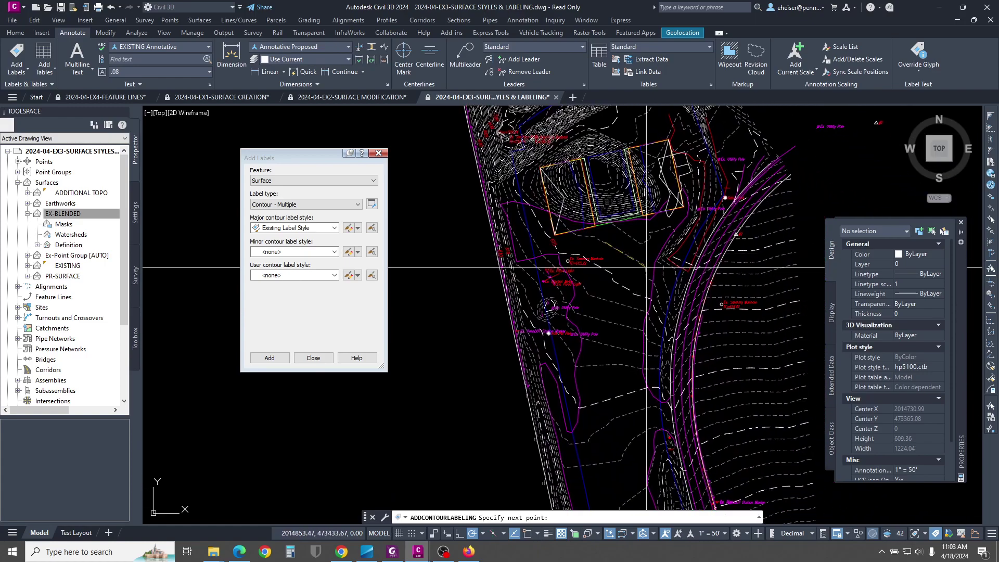
{"action": "left_click", "coordinate": [619, 438]}
{"action": "middle_click_drag", "start_coordinate": [629, 445], "coordinate": [609, 215]}
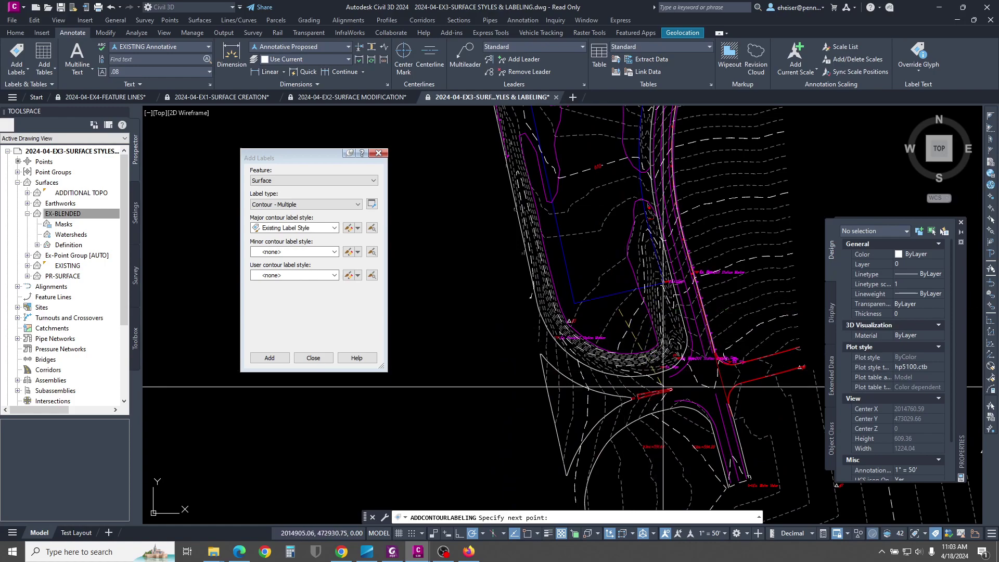
{"action": "key", "text": "Return"}
Step: Set the annotation scale to 1" = 30' and check the resized contour labels in the northwest corner
{"action": "middle_click_drag", "start_coordinate": [645, 137], "coordinate": [688, 399]}
{"action": "mouse_move", "coordinate": [563, 190]}
{"action": "middle_mouse_down"}
{"action": "mouse_move", "coordinate": [551, 264]}
{"action": "mouse_move", "coordinate": [516, 360]}
{"action": "middle_mouse_up"}
{"action": "scroll", "coordinate": [515, 359], "scroll_direction": "up", "scroll_amount": 2}
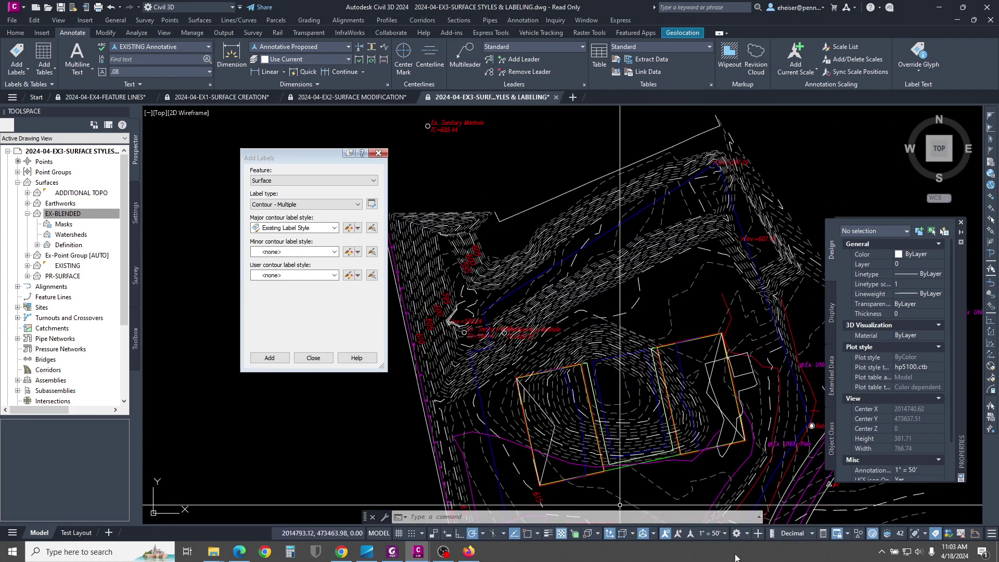
{"action": "left_click", "coordinate": [714, 534]}
{"action": "left_click", "coordinate": [716, 367]}
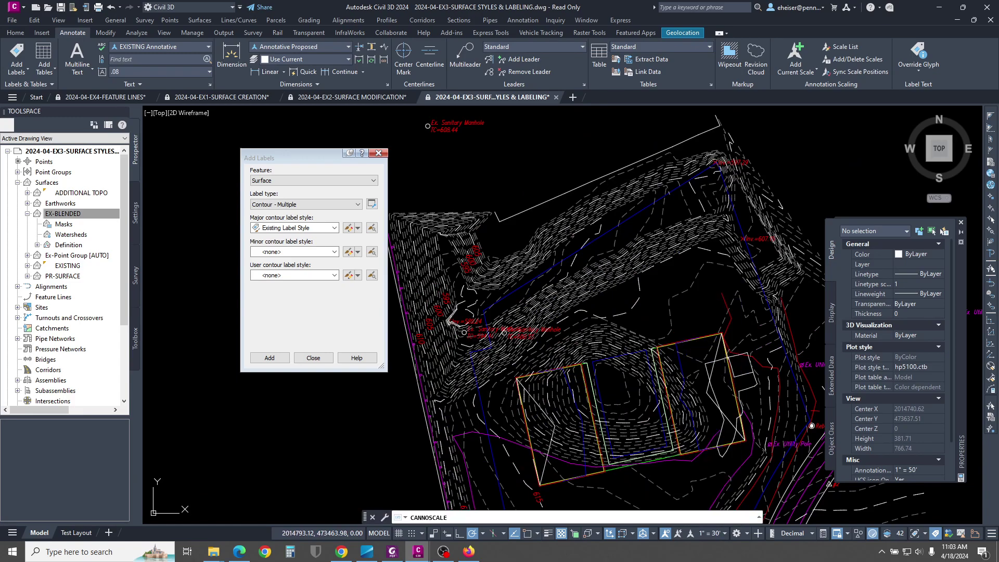
{"action": "scroll", "coordinate": [560, 233], "scroll_direction": "up", "scroll_amount": 4}
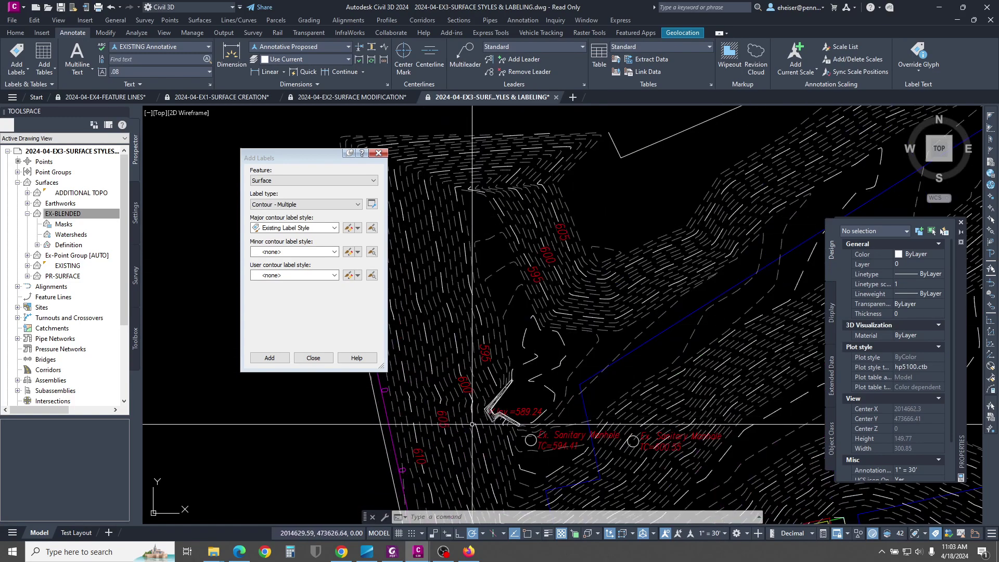
{"action": "scroll", "coordinate": [560, 233], "scroll_direction": "down", "scroll_amount": 4}
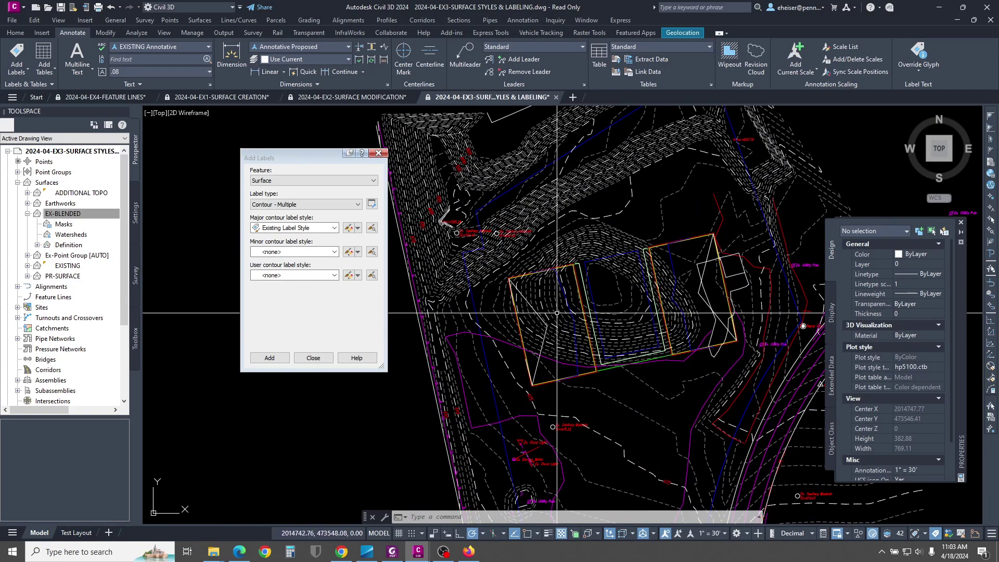
Step: Set both the major and minor contour label styles to Proposed Label Style for multiple-contour labeling
{"action": "mouse_move", "coordinate": [557, 313]}
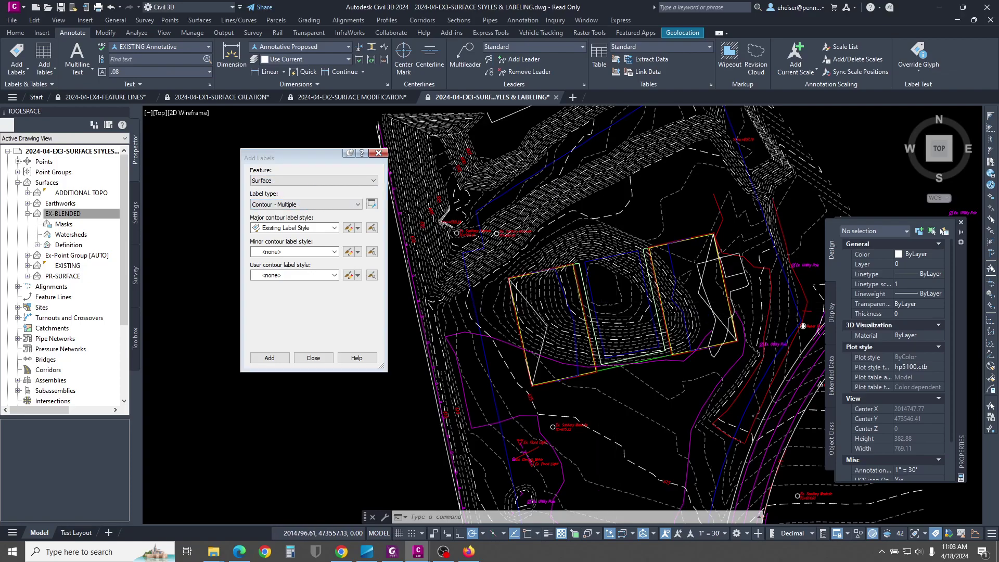
{"action": "scroll", "coordinate": [616, 303], "scroll_direction": "up", "scroll_amount": 2}
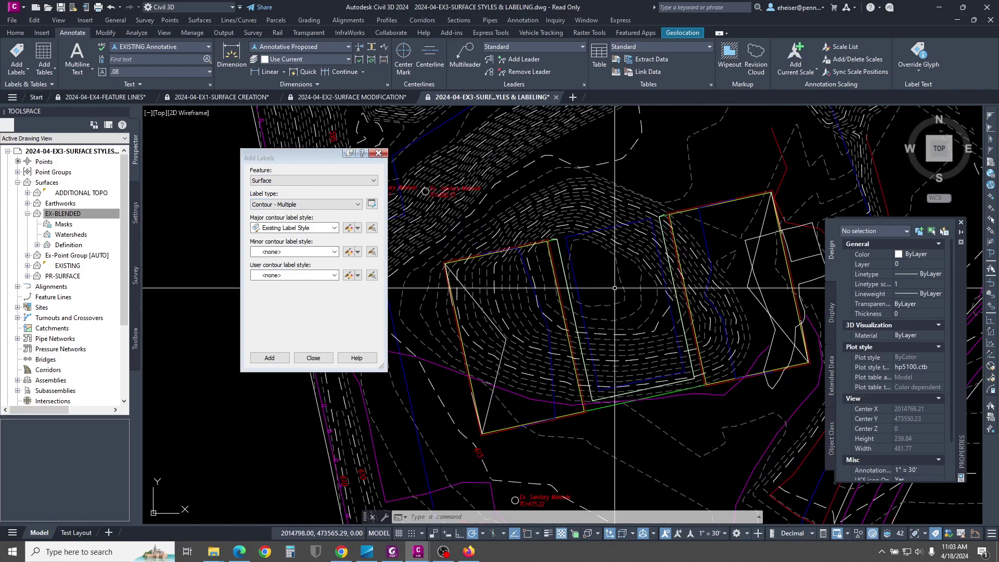
{"action": "left_click", "coordinate": [334, 228]}
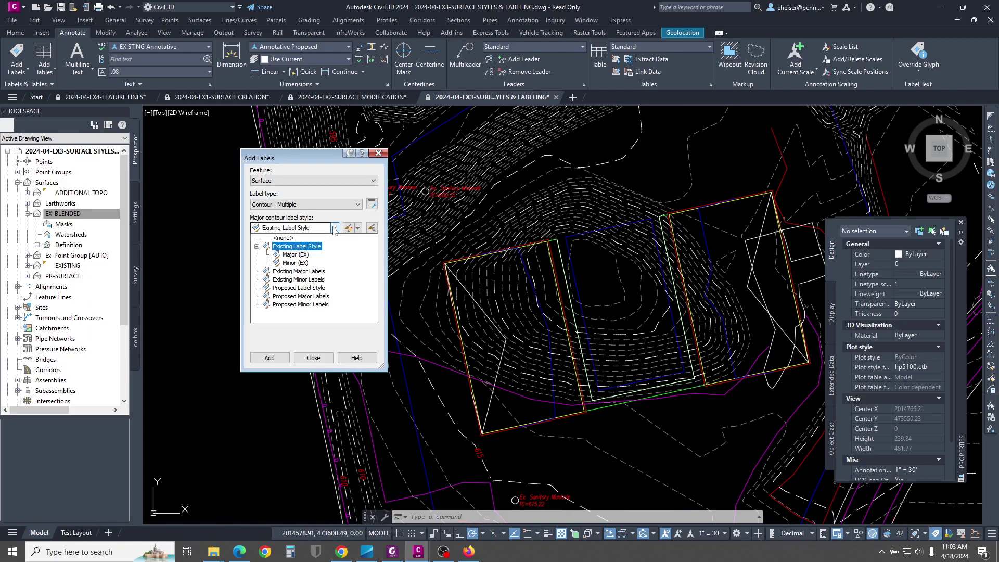
{"action": "left_click", "coordinate": [315, 289]}
{"action": "left_click", "coordinate": [334, 252]}
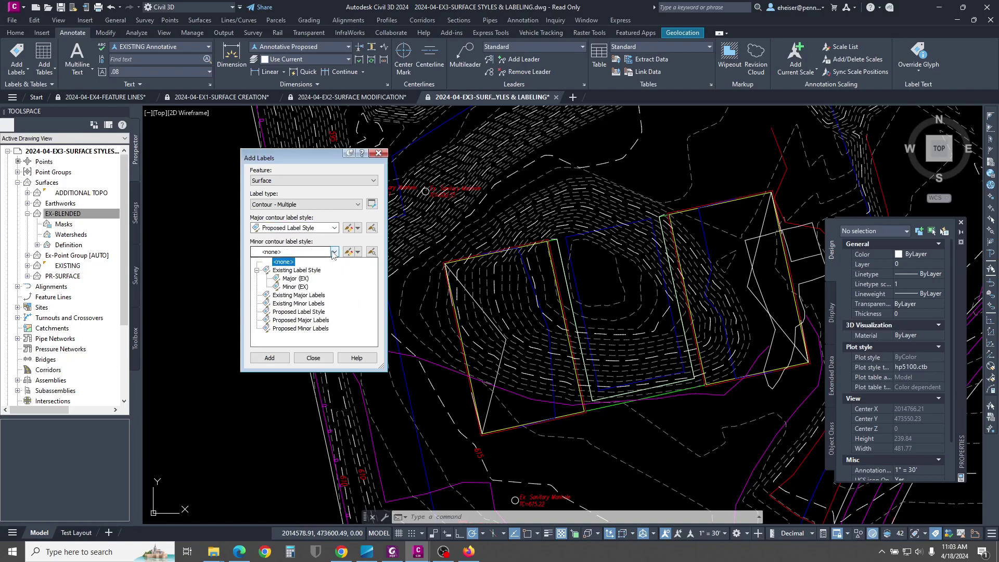
{"action": "left_click", "coordinate": [310, 312]}
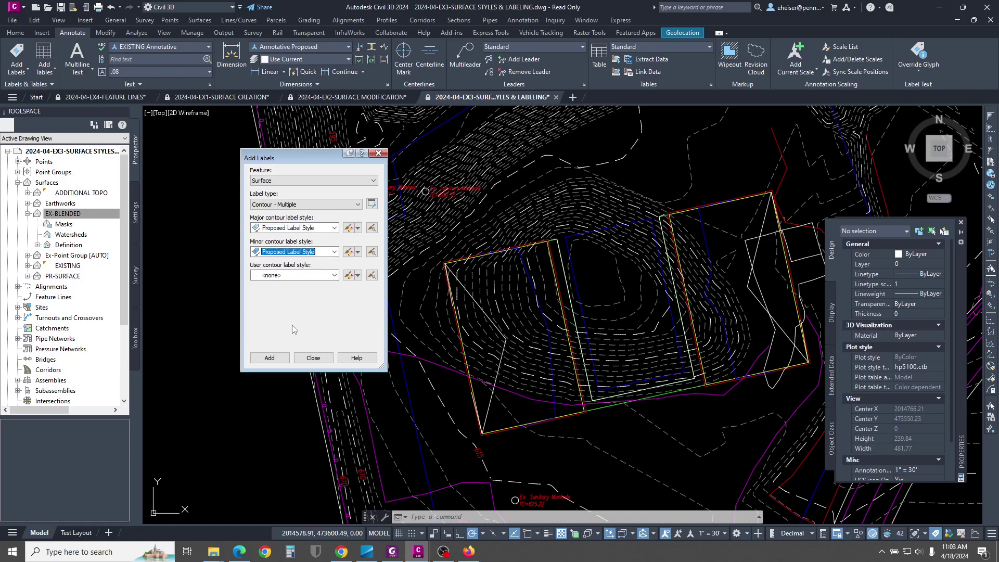
Step: Label the proposed surface's contours with a label line running east across the pads' southern part and back west across their northern part
{"action": "left_click", "coordinate": [269, 358]}
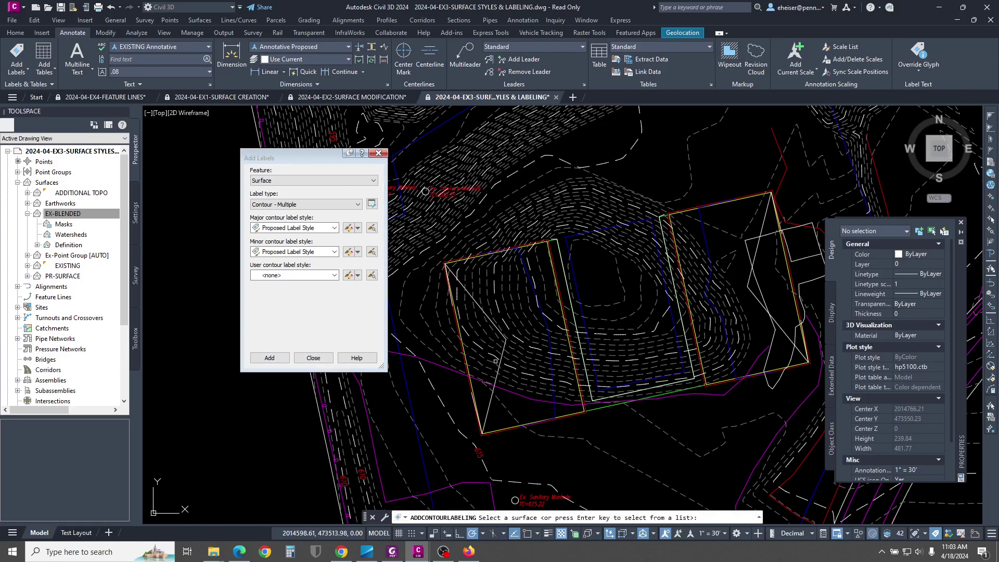
{"action": "scroll", "coordinate": [487, 416], "scroll_direction": "up", "scroll_amount": 2}
{"action": "left_click", "coordinate": [490, 408]}
{"action": "scroll", "coordinate": [525, 397], "scroll_direction": "down", "scroll_amount": 2}
{"action": "left_click", "coordinate": [475, 390]}
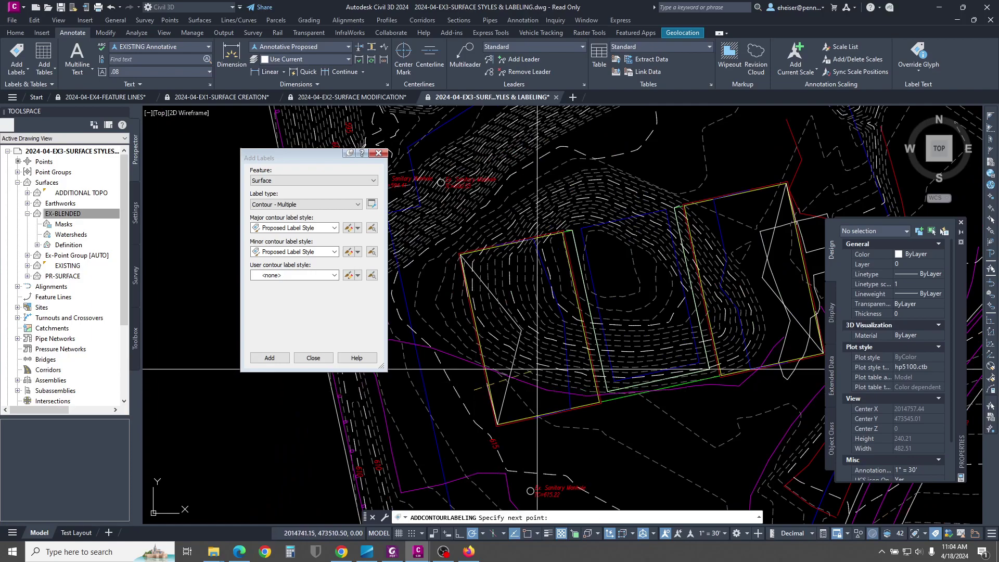
{"action": "left_click", "coordinate": [809, 294]}
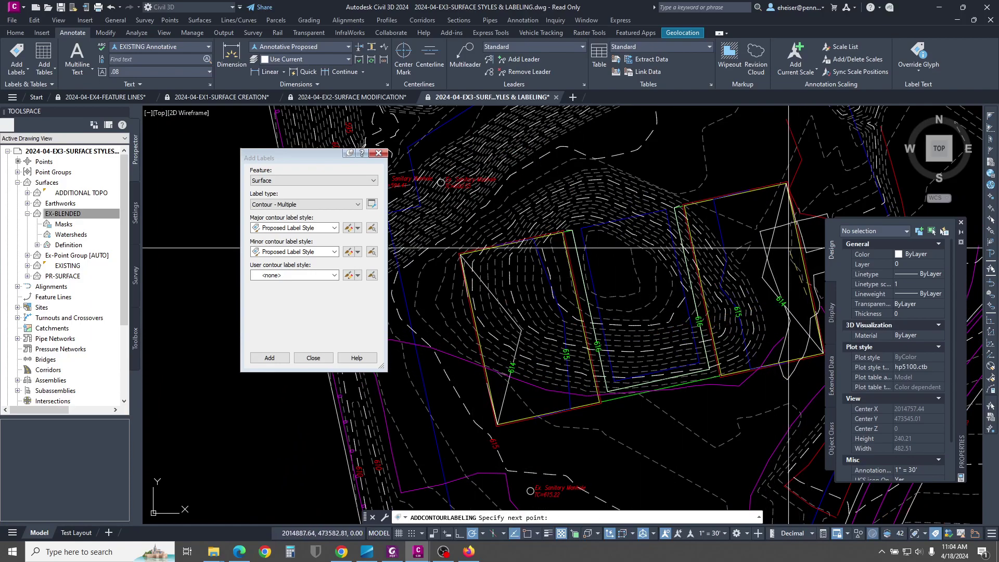
{"action": "left_click", "coordinate": [635, 236]}
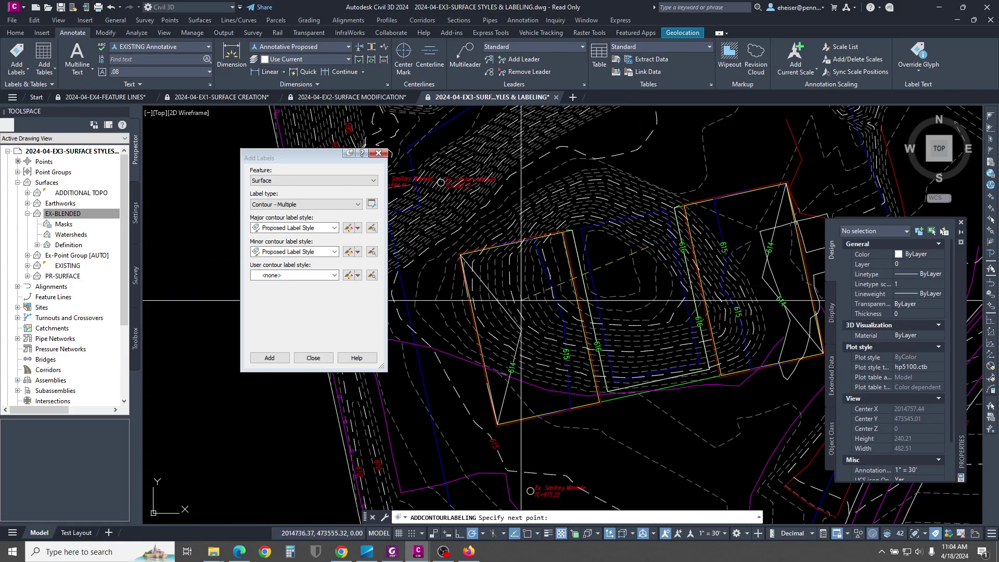
{"action": "left_click", "coordinate": [458, 304]}
{"action": "key", "text": "Return"}
Step: Close Add Labels and check the proposed contour labels across the three pads
{"action": "middle_click_drag", "start_coordinate": [611, 338], "coordinate": [599, 347]}
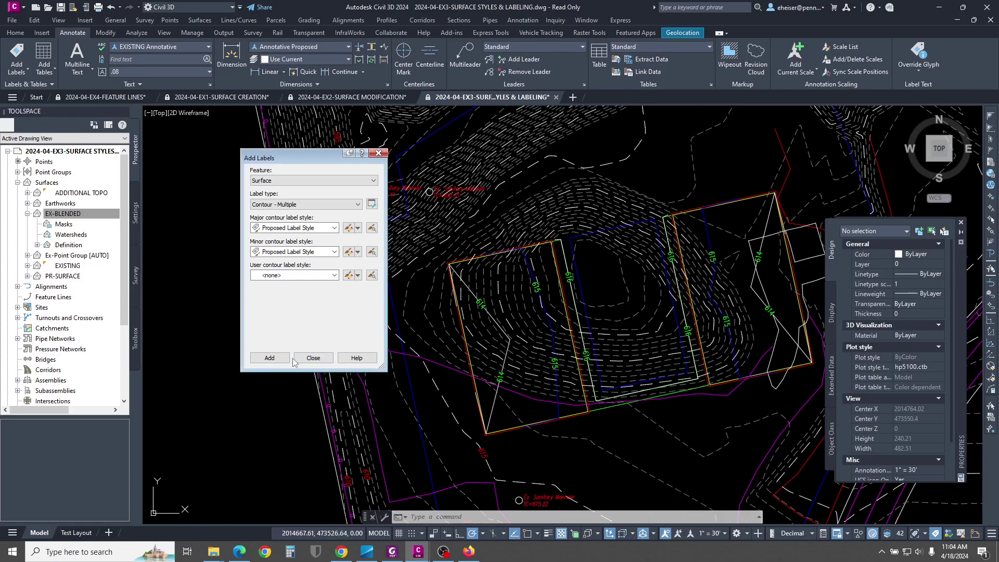
{"action": "left_click", "coordinate": [327, 360]}
{"action": "mouse_move", "coordinate": [666, 318]}
{"action": "middle_mouse_down"}
{"action": "mouse_move", "coordinate": [589, 319]}
{"action": "mouse_move", "coordinate": [591, 301]}
{"action": "mouse_move", "coordinate": [564, 305]}
{"action": "middle_mouse_up"}
{"action": "key", "text": "Escape"}
{"action": "key", "text": "Escape"}
{"action": "scroll", "coordinate": [599, 301], "scroll_direction": "up", "scroll_amount": 3}
{"action": "scroll", "coordinate": [611, 301], "scroll_direction": "down", "scroll_amount": 3}
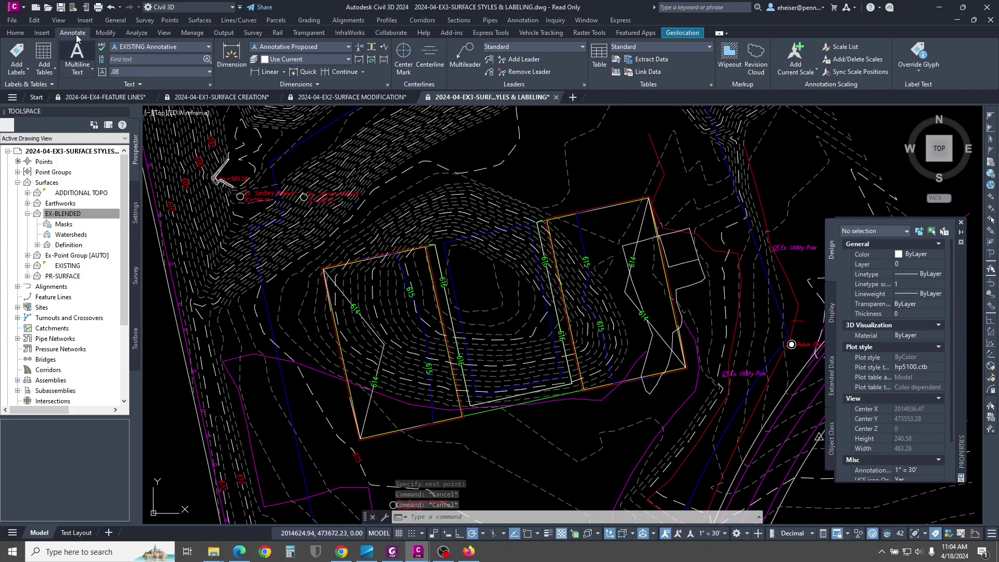
Step: Reopen Add Labels and choose the Surface feature with the Spot Elevation label type
{"action": "left_click", "coordinate": [17, 58]}
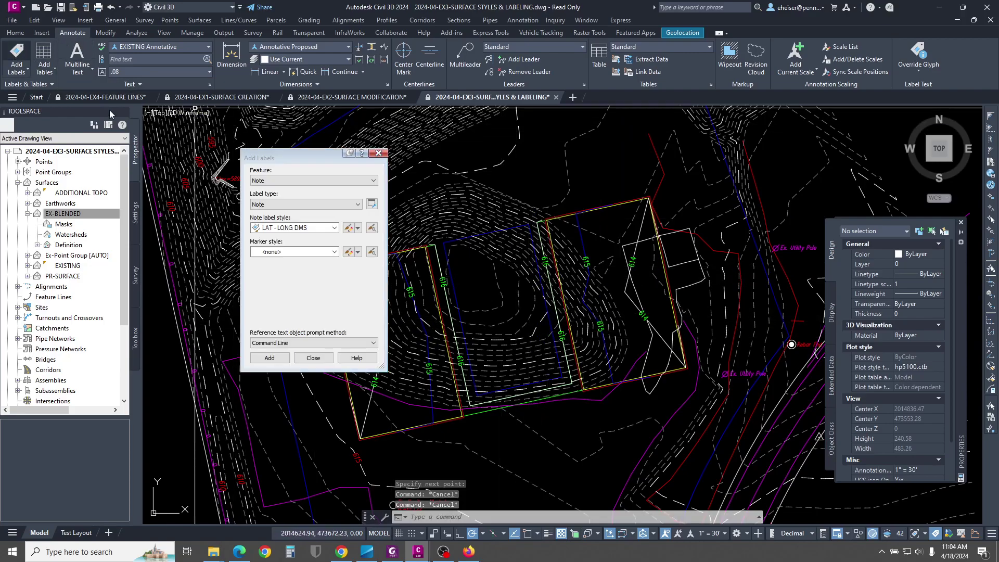
{"action": "left_click", "coordinate": [276, 180]}
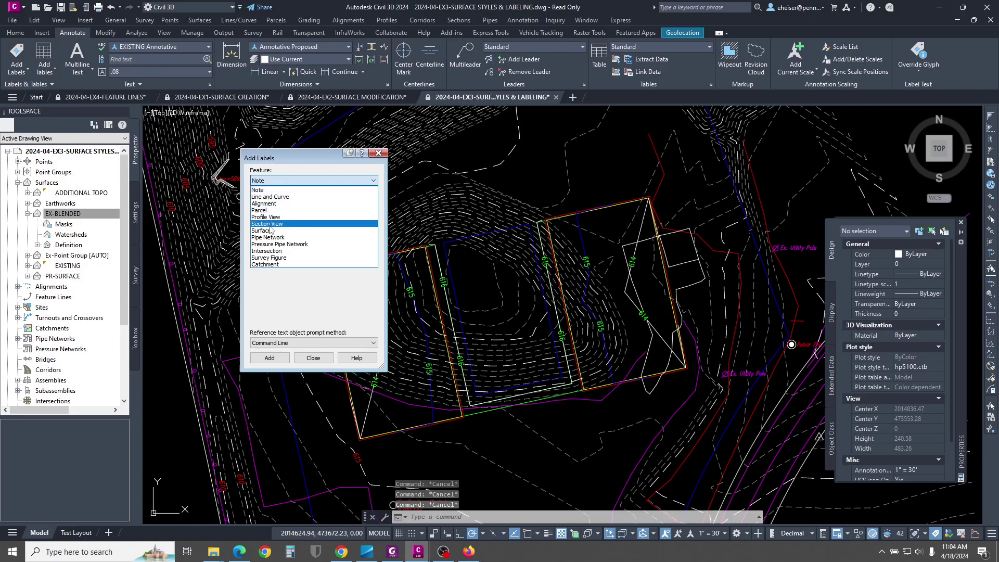
{"action": "left_click", "coordinate": [270, 231]}
{"action": "left_click", "coordinate": [276, 204]}
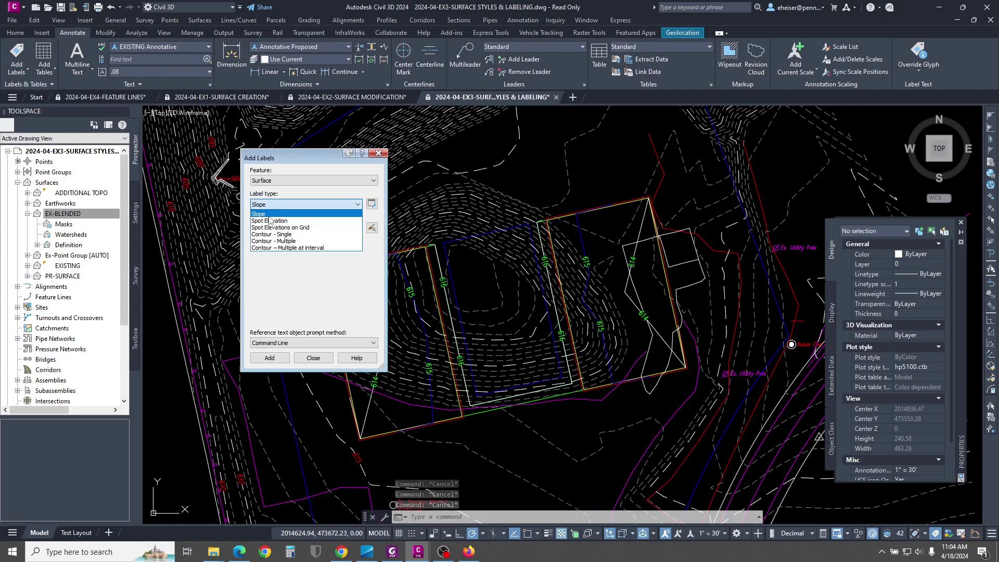
{"action": "left_click", "coordinate": [270, 220]}
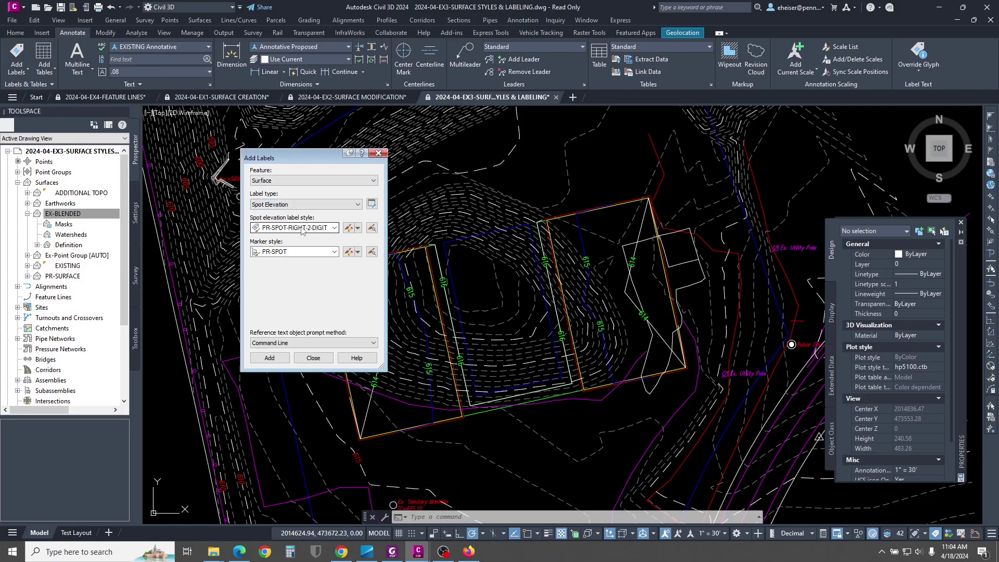
{"action": "middle_click_drag", "start_coordinate": [445, 300], "coordinate": [541, 289]}
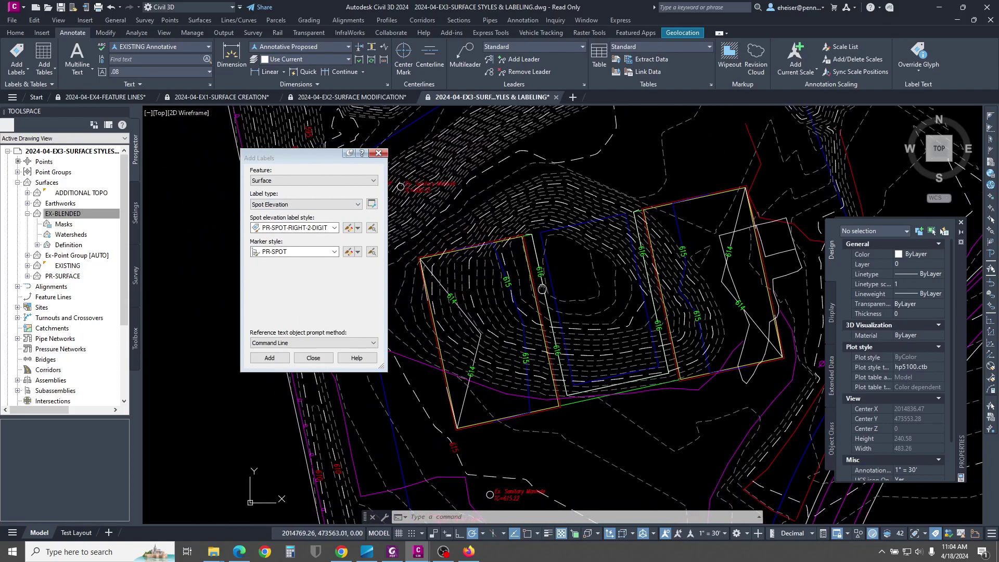
Step: Set the spot elevation label style to PR-SPOT-LEFT-2-DIGIT [ENLARGEMENT] [FC], keeping PR-SPOT as the marker style
{"action": "left_click", "coordinate": [286, 229]}
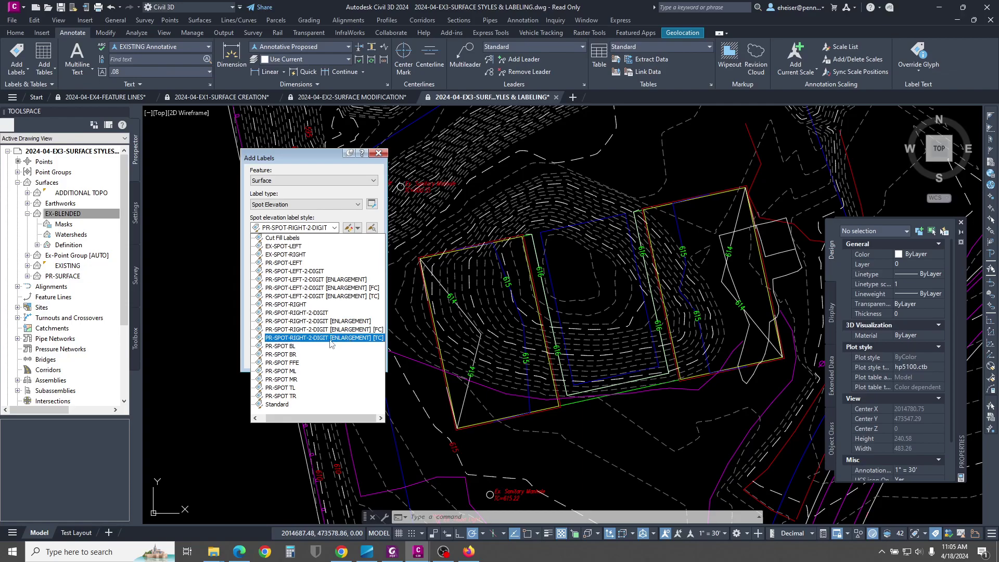
{"action": "left_click", "coordinate": [287, 272]}
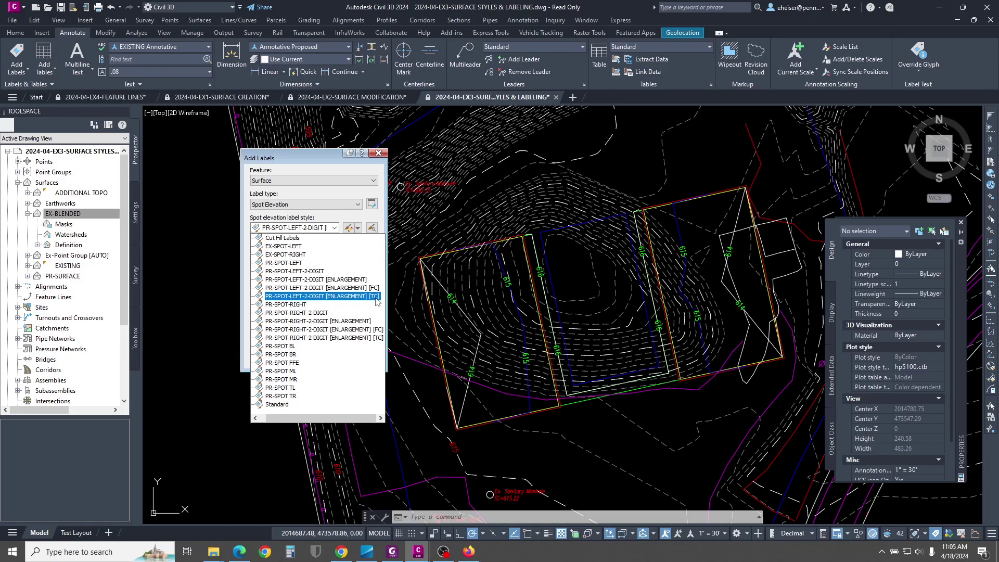
{"action": "left_click", "coordinate": [349, 288]}
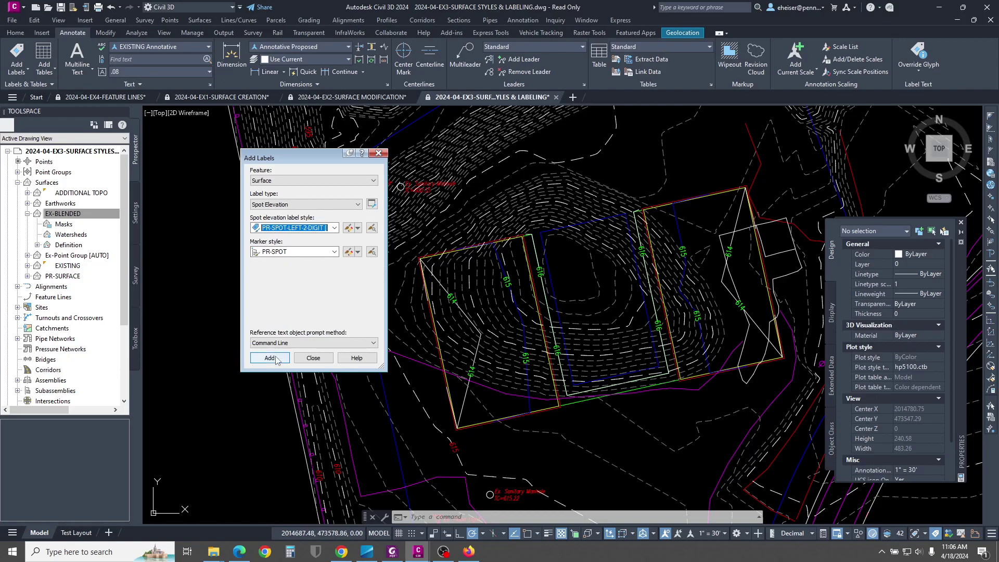
{"action": "left_click", "coordinate": [335, 252]}
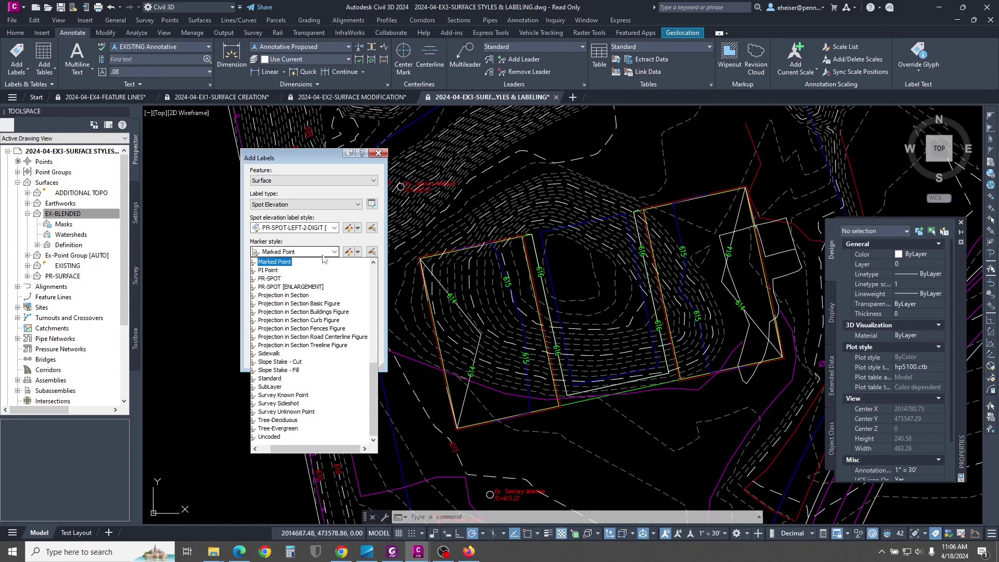
{"action": "left_click", "coordinate": [326, 253]}
Step: Start spot elevation labeling on the proposed surface, turn object snap on, and label the western pad's southwest corner
{"action": "left_click", "coordinate": [277, 356]}
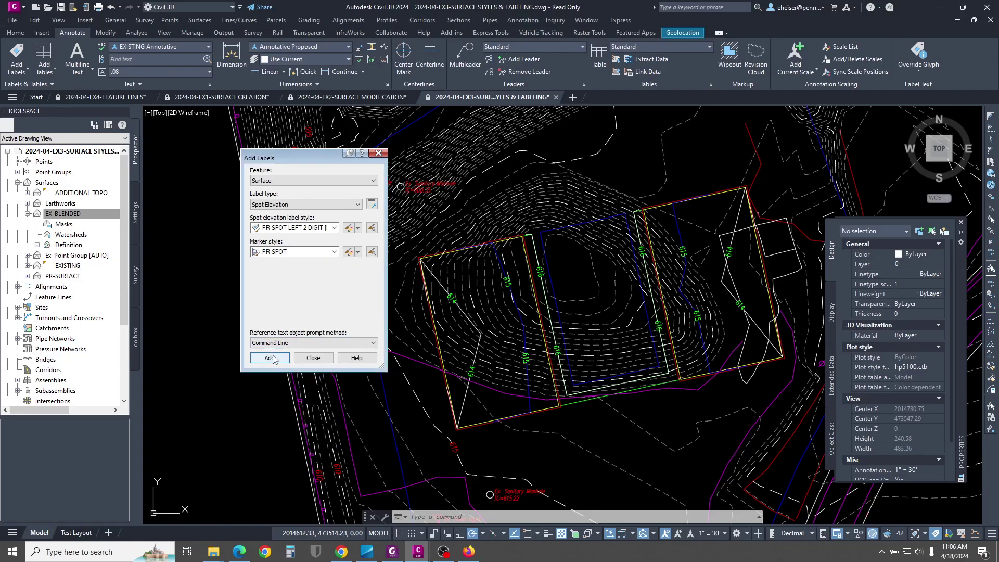
{"action": "scroll", "coordinate": [412, 354], "scroll_direction": "up", "scroll_amount": 2}
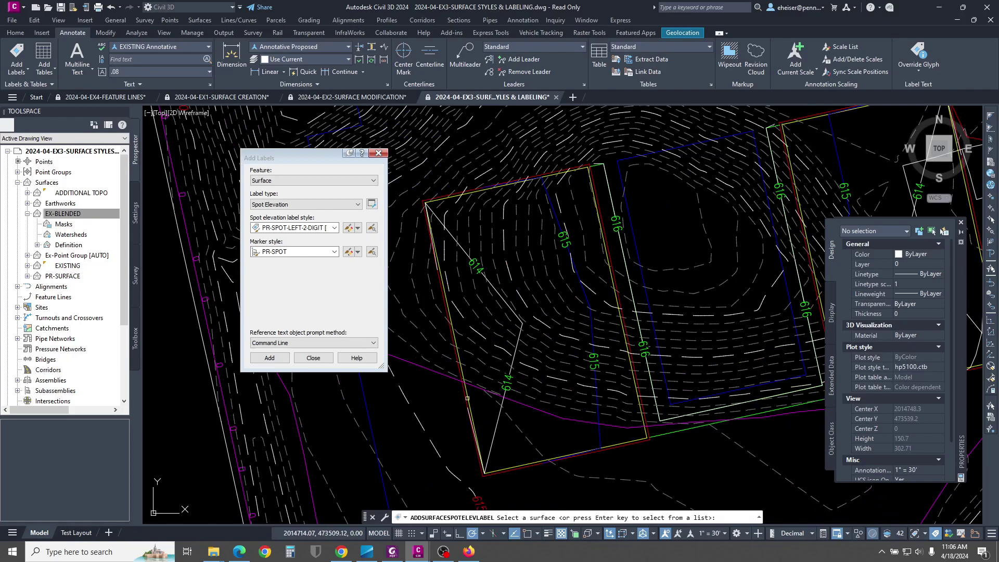
{"action": "left_click", "coordinate": [495, 441]}
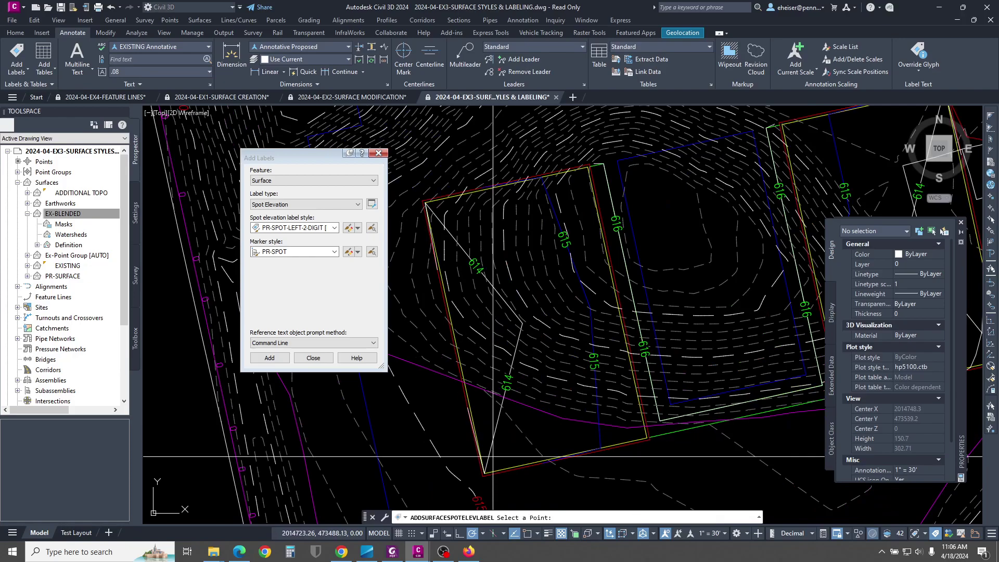
{"action": "key", "text": "F3"}
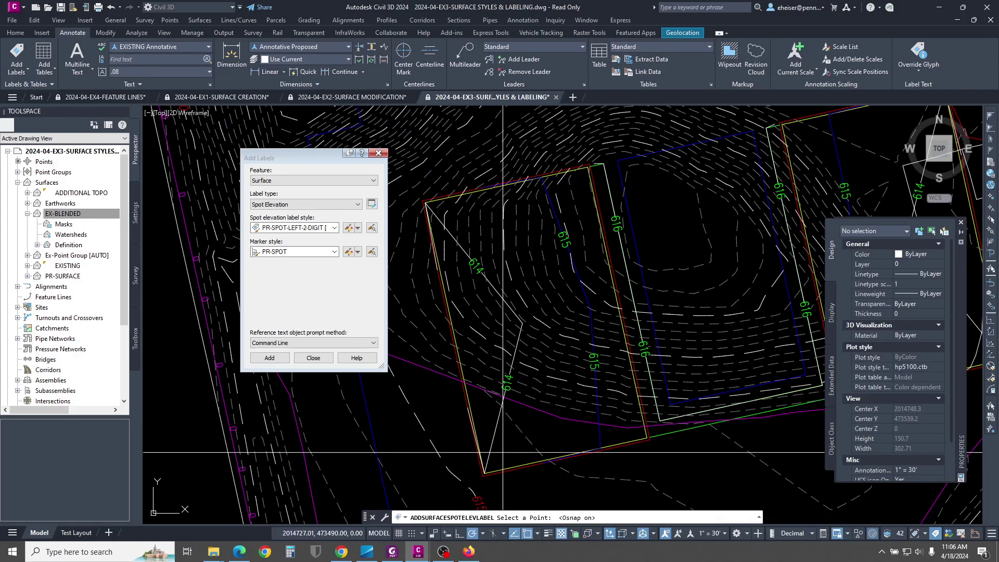
{"action": "scroll", "coordinate": [532, 388], "scroll_direction": "up", "scroll_amount": 5}
{"action": "scroll", "coordinate": [538, 355], "scroll_direction": "down", "scroll_amount": 4}
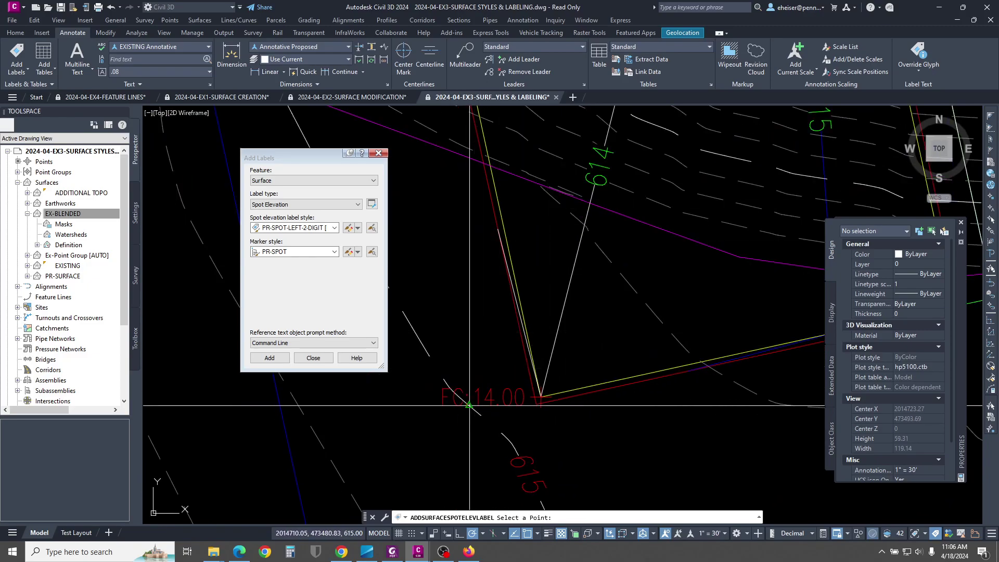
{"action": "scroll", "coordinate": [497, 195], "scroll_direction": "down", "scroll_amount": 2}
{"action": "middle_click_drag", "start_coordinate": [500, 211], "coordinate": [516, 293]}
{"action": "scroll", "coordinate": [525, 344], "scroll_direction": "up", "scroll_amount": 2}
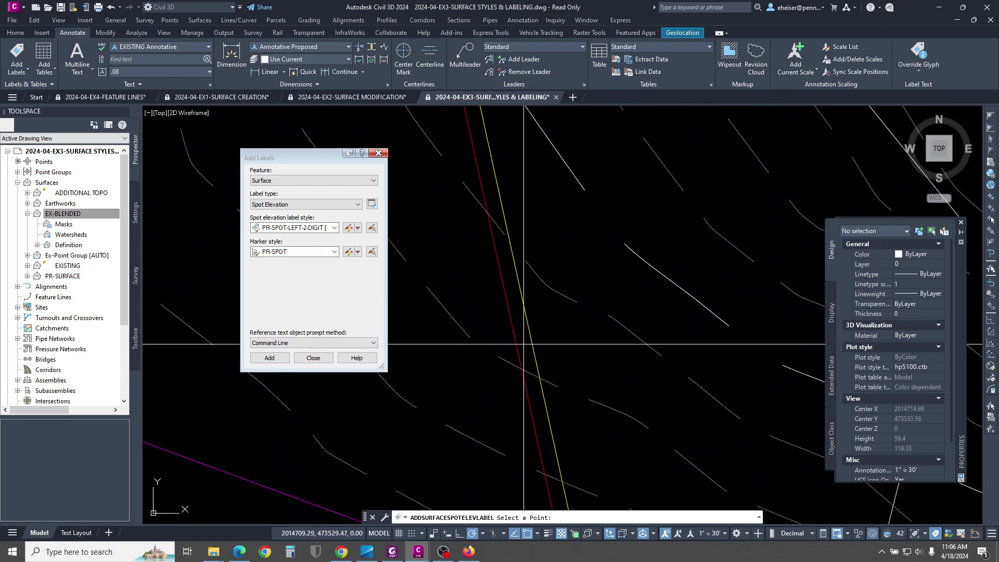
Step: Place FC spot elevation labels on the yellow curb line at the west edge's midpoint and the northwest corner
{"action": "scroll", "coordinate": [571, 376], "scroll_direction": "down", "scroll_amount": 2}
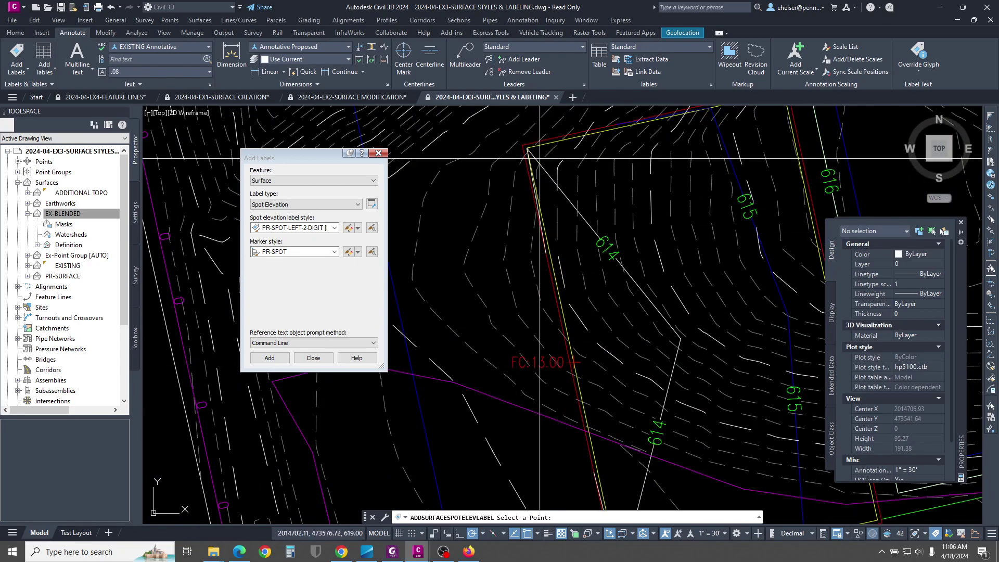
{"action": "scroll", "coordinate": [553, 166], "scroll_direction": "up", "scroll_amount": 4}
{"action": "scroll", "coordinate": [597, 217], "scroll_direction": "down", "scroll_amount": 3}
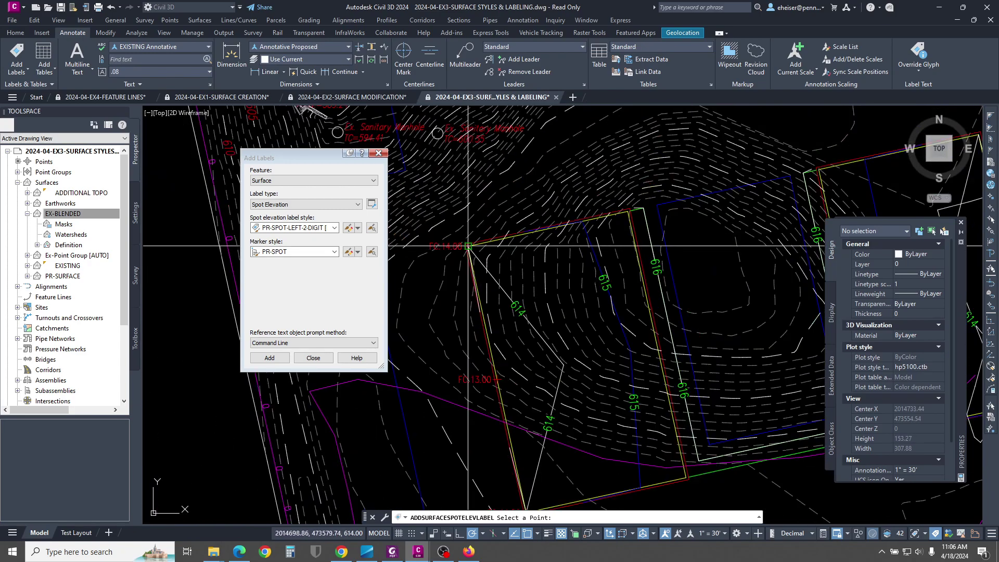
{"action": "scroll", "coordinate": [597, 217], "scroll_direction": "up", "scroll_amount": 2}
Step: Place FC spot elevation labels on the yellow curb line along the east edge, at its corners and midpoint
{"action": "scroll", "coordinate": [612, 222], "scroll_direction": "down", "scroll_amount": 6}
{"action": "scroll", "coordinate": [645, 288], "scroll_direction": "down", "scroll_amount": 4}
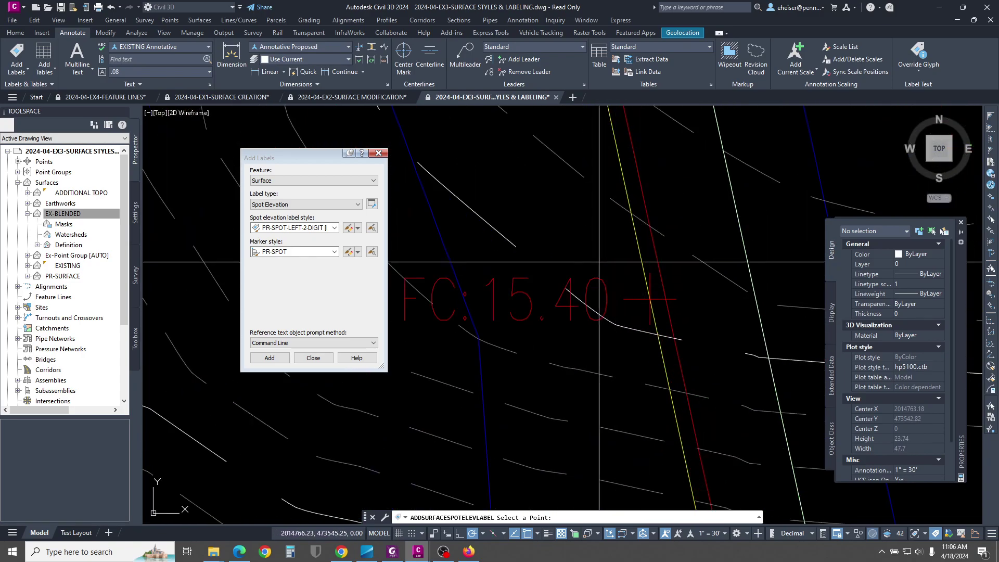
{"action": "scroll", "coordinate": [630, 352], "scroll_direction": "up", "scroll_amount": 2}
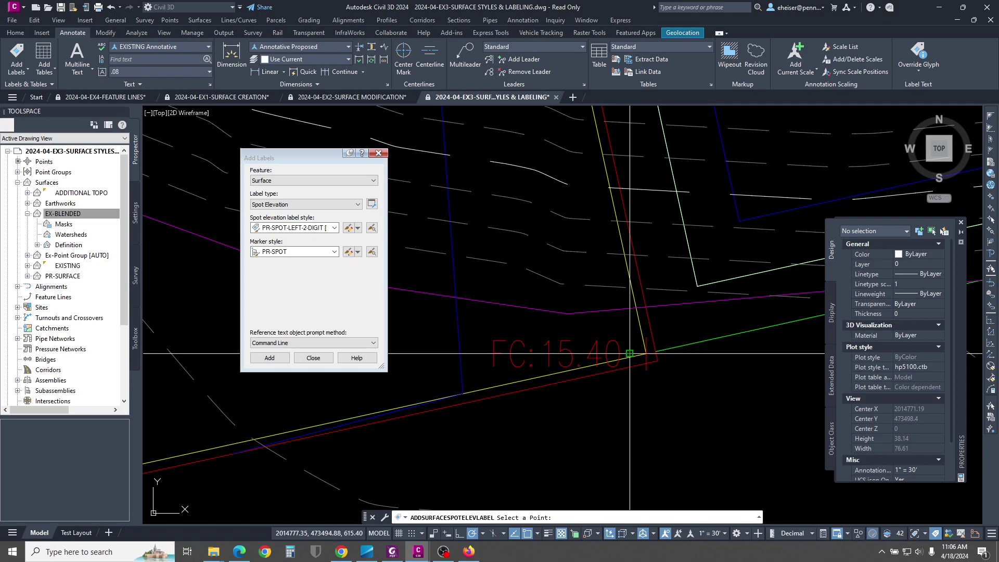
{"action": "scroll", "coordinate": [636, 227], "scroll_direction": "down", "scroll_amount": 8}
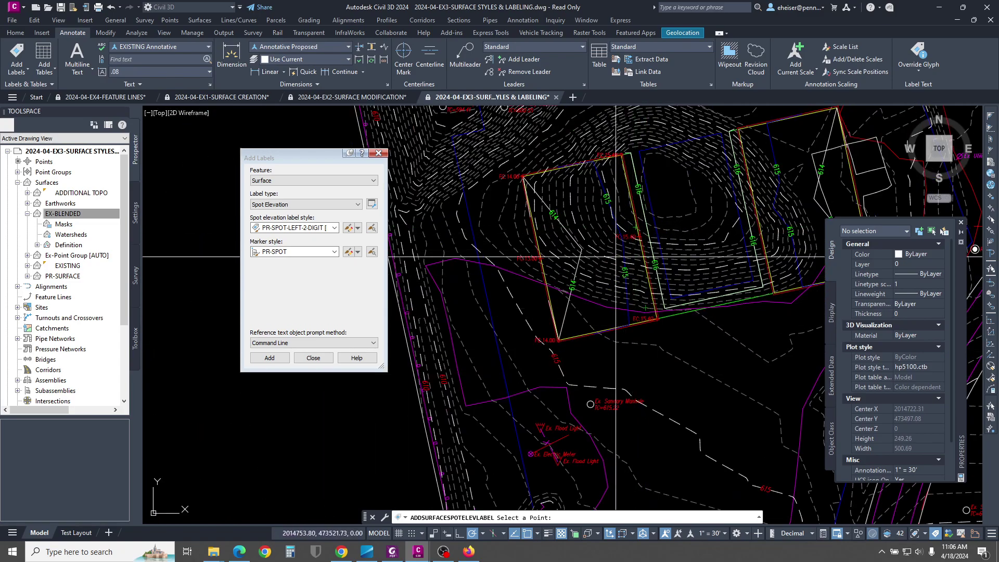
{"action": "scroll", "coordinate": [614, 231], "scroll_direction": "up", "scroll_amount": 2}
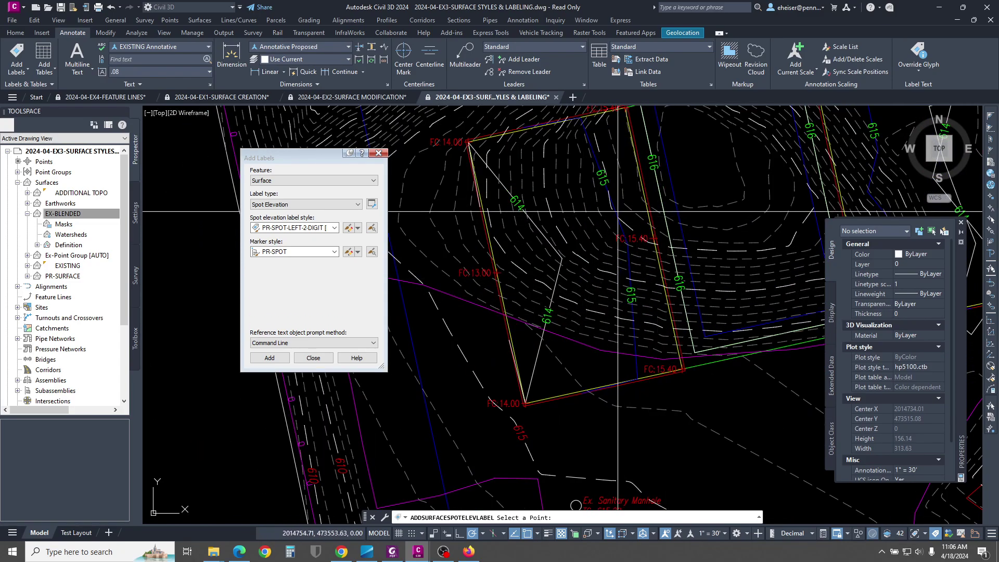
{"action": "middle_click_drag", "start_coordinate": [521, 222], "coordinate": [520, 255]}
Step: Add spot labels in style PR-SPOT-LEFT-2-DIGIT [ENLARGEMENT] [TC] on the red curb line at the west edge's midpoint and southwest corner
{"action": "left_click", "coordinate": [333, 228]}
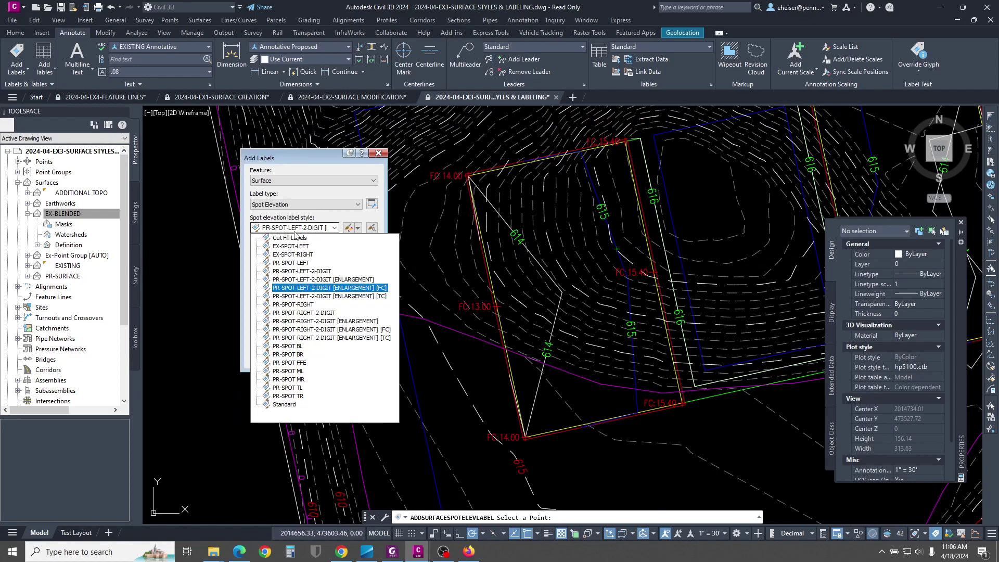
{"action": "left_click", "coordinate": [381, 297]}
{"action": "scroll", "coordinate": [508, 292], "scroll_direction": "up", "scroll_amount": 12}
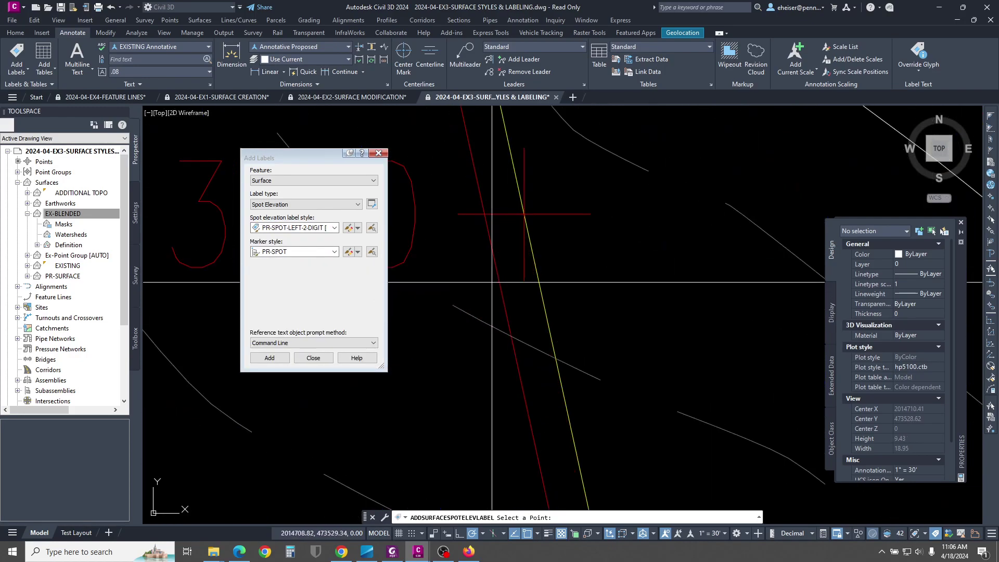
{"action": "scroll", "coordinate": [496, 276], "scroll_direction": "down", "scroll_amount": 5}
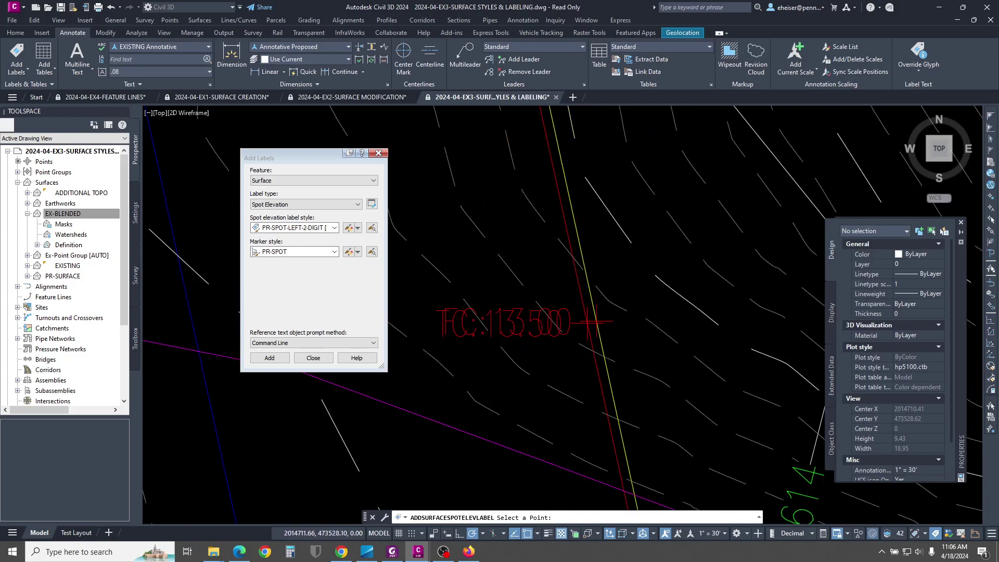
{"action": "scroll", "coordinate": [564, 240], "scroll_direction": "up", "scroll_amount": 4}
{"action": "scroll", "coordinate": [573, 240], "scroll_direction": "down", "scroll_amount": 6}
{"action": "scroll", "coordinate": [681, 447], "scroll_direction": "up", "scroll_amount": 3}
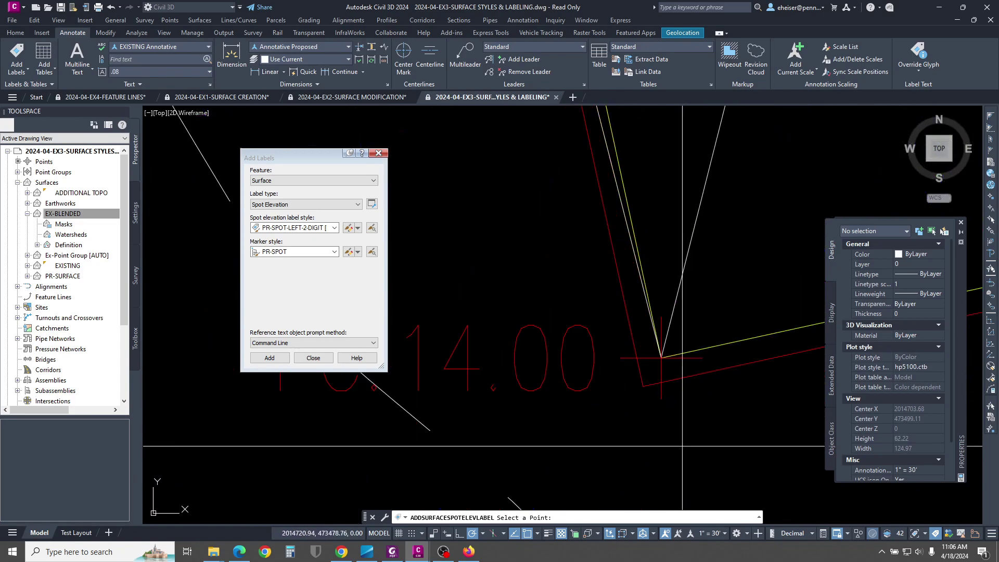
{"action": "left_click", "coordinate": [643, 386]}
{"action": "scroll", "coordinate": [602, 393], "scroll_direction": "down", "scroll_amount": 4}
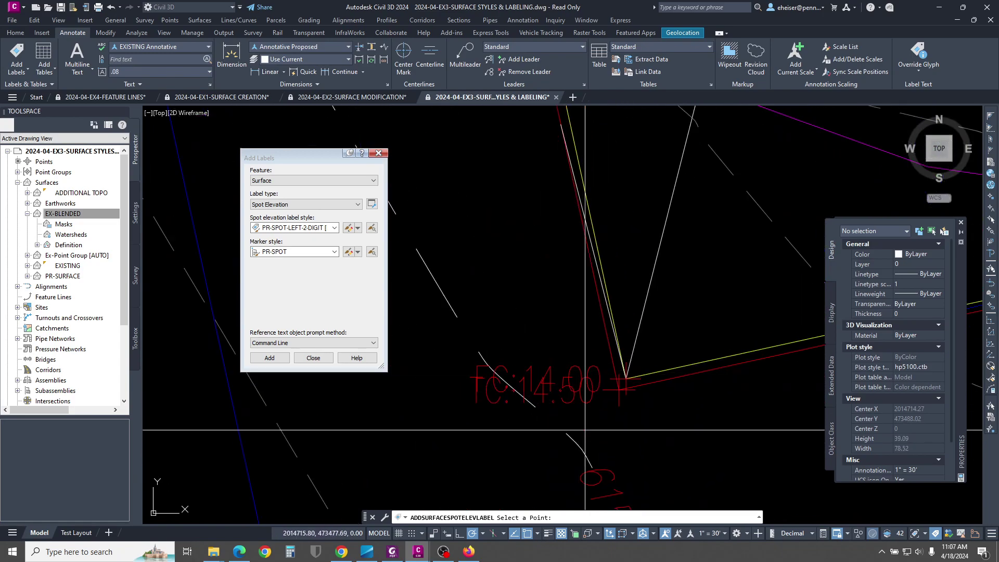
Step: Place TC spot elevation labels on the red curb line along the east edge and at the northwest corner
{"action": "scroll", "coordinate": [579, 425], "scroll_direction": "down", "scroll_amount": 4}
{"action": "scroll", "coordinate": [583, 403], "scroll_direction": "up", "scroll_amount": 6}
{"action": "scroll", "coordinate": [583, 403], "scroll_direction": "down", "scroll_amount": 4}
{"action": "scroll", "coordinate": [605, 265], "scroll_direction": "up", "scroll_amount": 3}
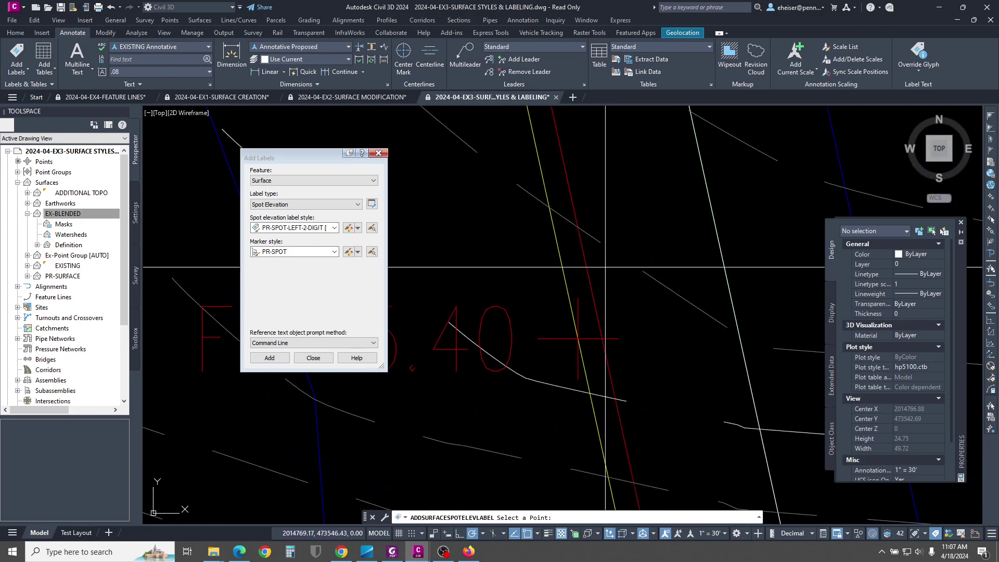
{"action": "scroll", "coordinate": [650, 311], "scroll_direction": "down", "scroll_amount": 10}
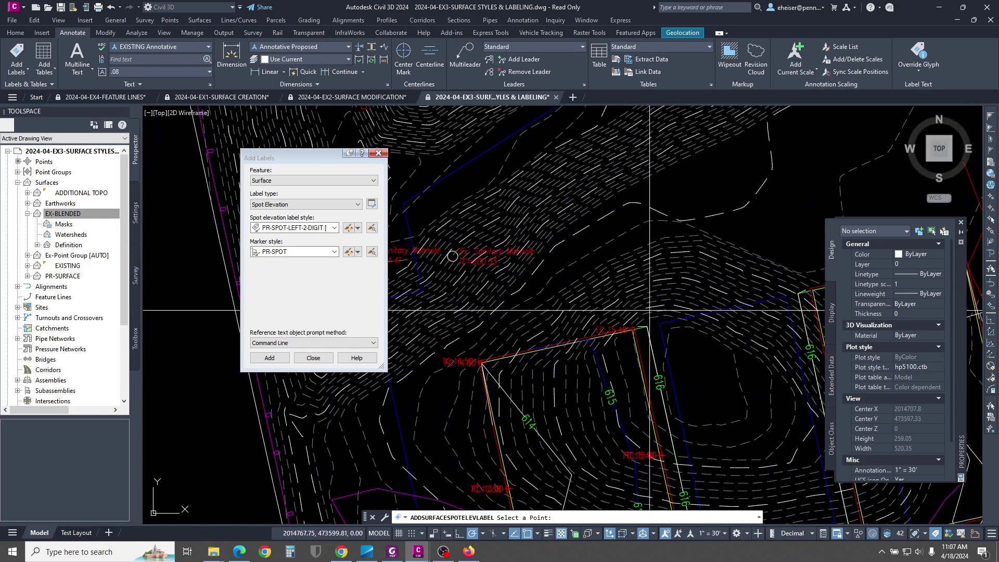
{"action": "scroll", "coordinate": [645, 323], "scroll_direction": "up", "scroll_amount": 10}
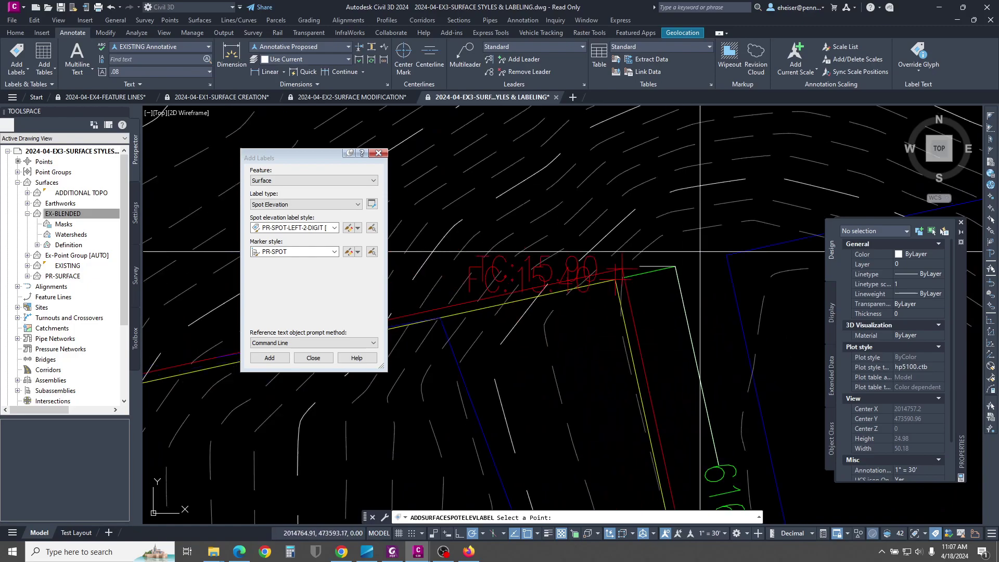
{"action": "scroll", "coordinate": [628, 261], "scroll_direction": "down", "scroll_amount": 11}
{"action": "scroll", "coordinate": [628, 262], "scroll_direction": "up", "scroll_amount": 3}
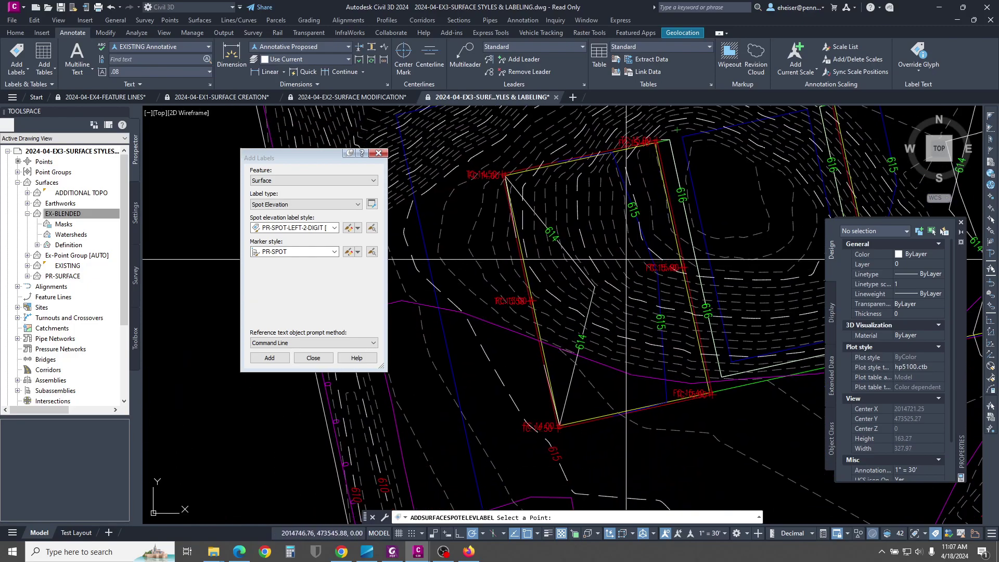
Step: Set the surface label type to Slope with the PR-Slopes [ABS] [ENLARGEMENT] label style
{"action": "left_click", "coordinate": [320, 232]}
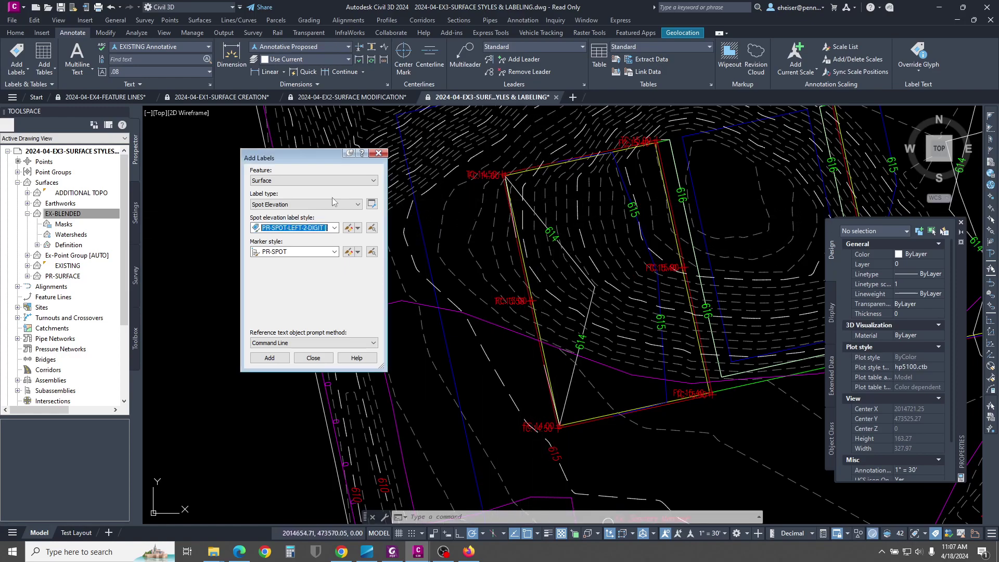
{"action": "left_click", "coordinate": [295, 205]}
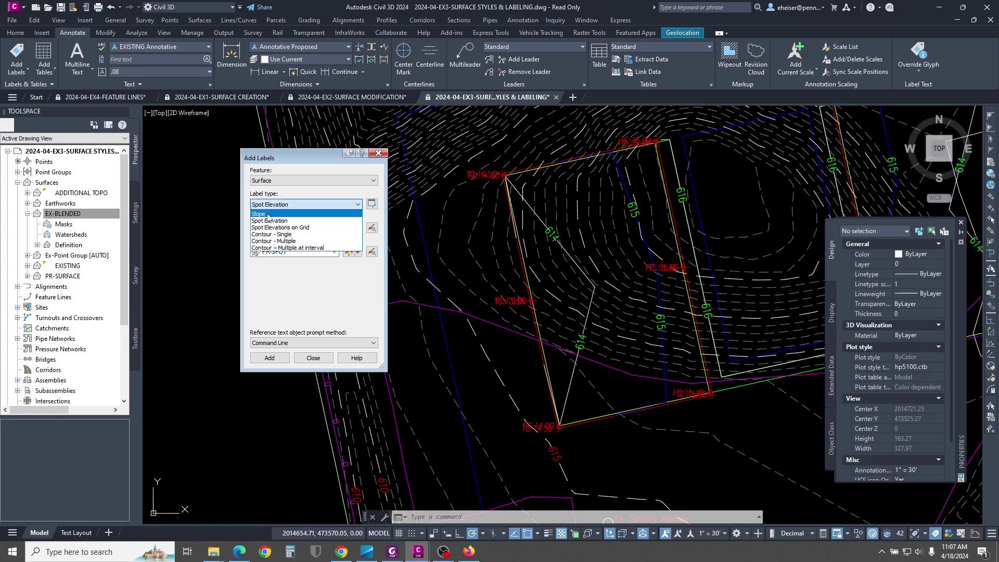
{"action": "left_click", "coordinate": [268, 214]}
{"action": "left_click", "coordinate": [296, 229]}
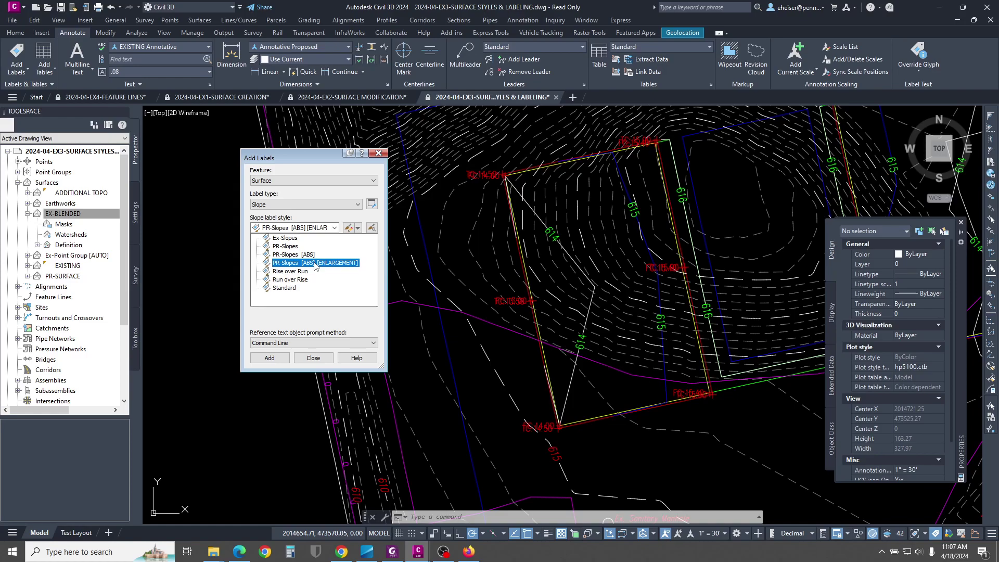
{"action": "left_click", "coordinate": [315, 263]}
Step: Try one-point slope labels at several spots inside the curb outline and undo them
{"action": "left_click", "coordinate": [273, 360]}
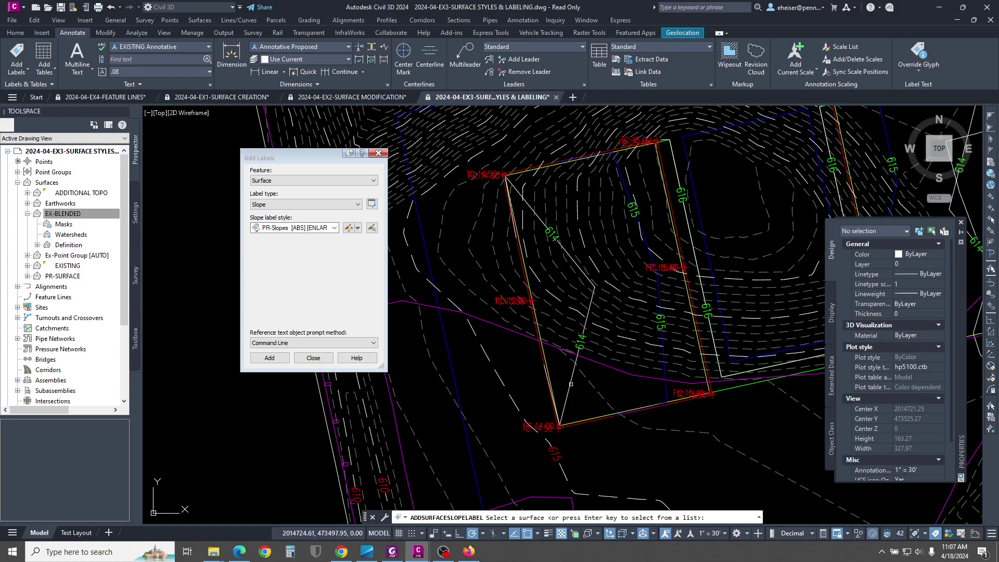
{"action": "scroll", "coordinate": [623, 416], "scroll_direction": "up", "scroll_amount": 2}
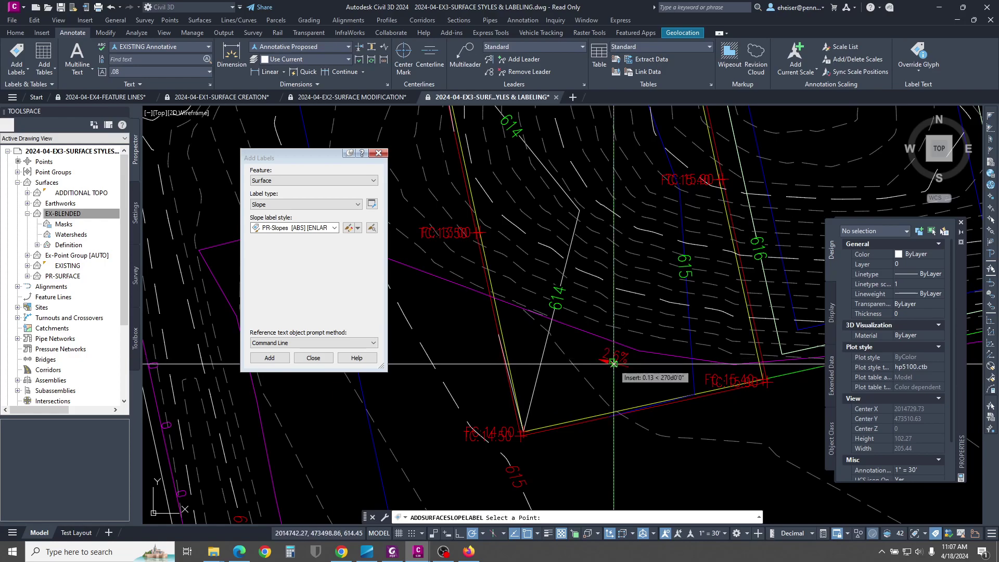
{"action": "middle_click_drag", "start_coordinate": [647, 321], "coordinate": [621, 393]}
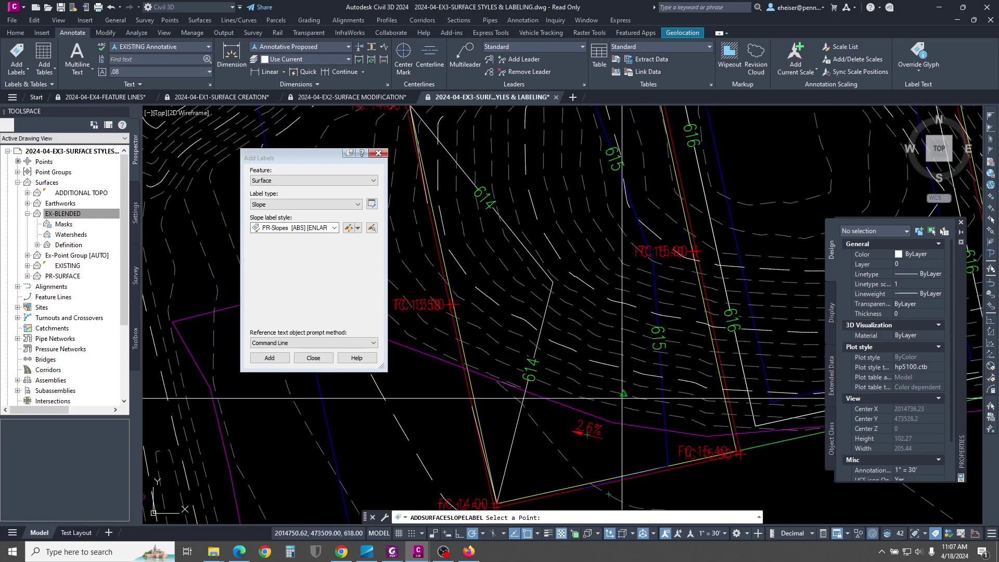
{"action": "left_click", "coordinate": [632, 345]}
{"action": "left_click", "coordinate": [604, 376]}
{"action": "left_click", "coordinate": [532, 466]}
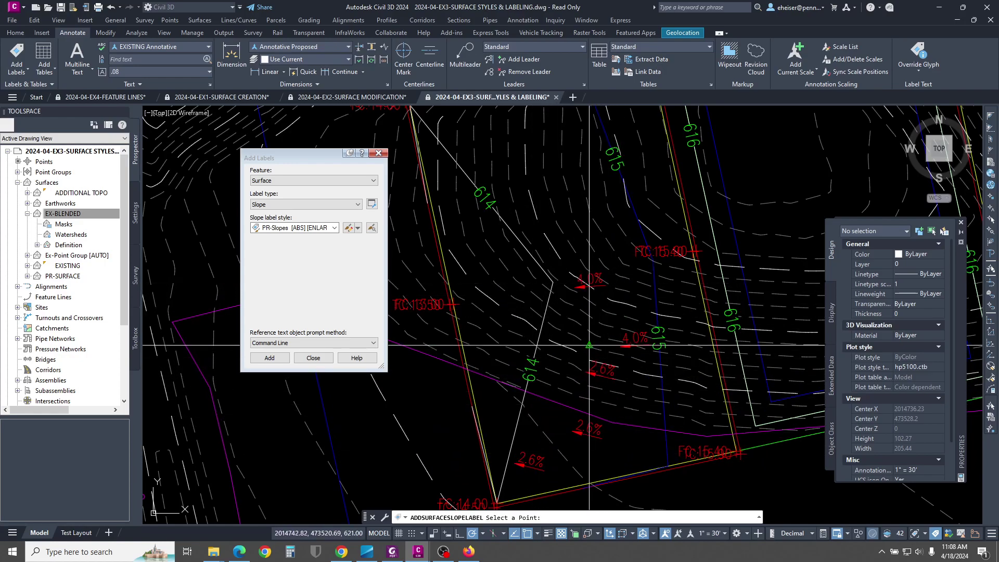
{"action": "key", "text": "Escape"}
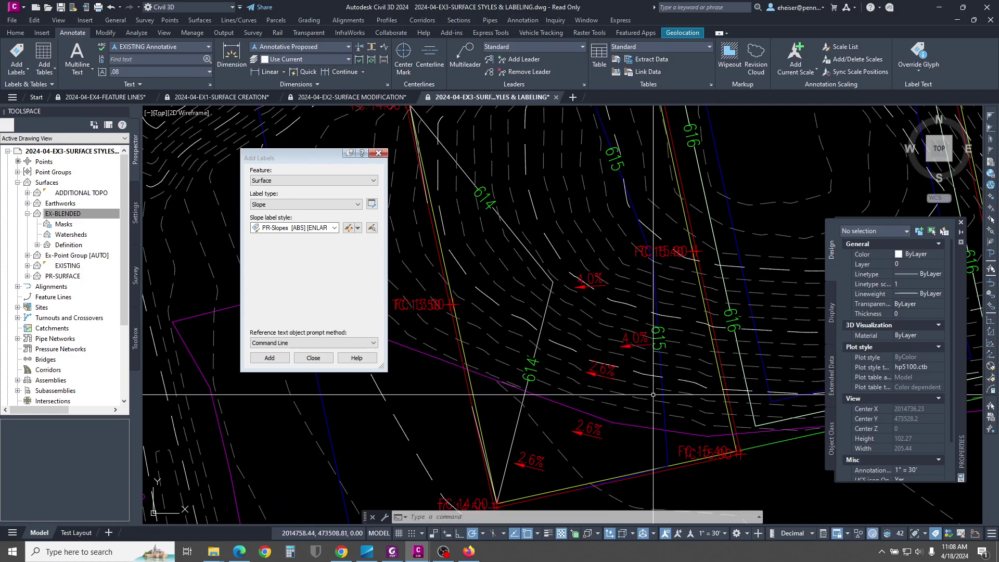
{"action": "scroll", "coordinate": [665, 293], "scroll_direction": "down", "scroll_amount": 2}
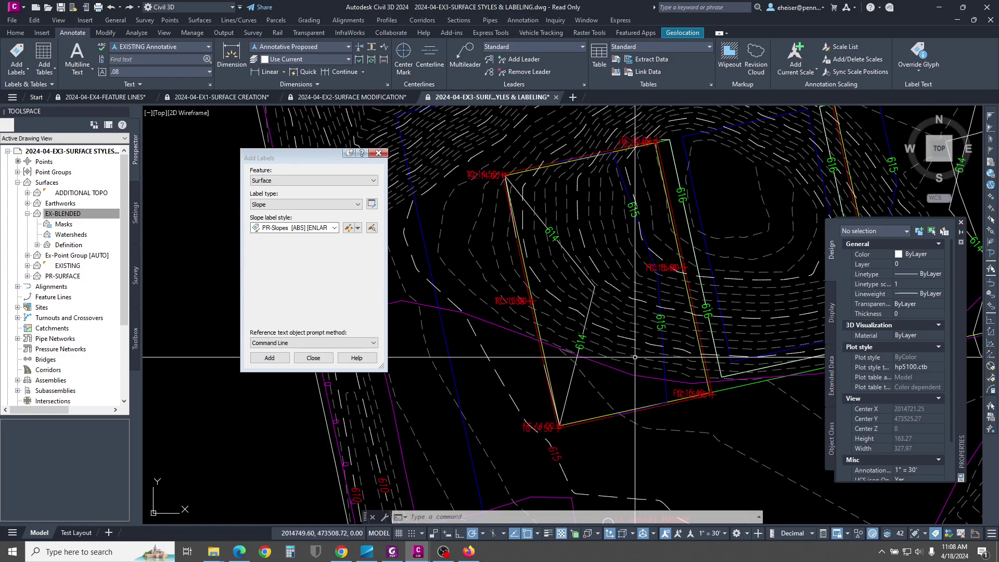
Step: Add a two-point slope label on the surface, running parallel to the south curb line between its corners
{"action": "left_click", "coordinate": [269, 358]}
{"action": "left_click", "coordinate": [568, 394]}
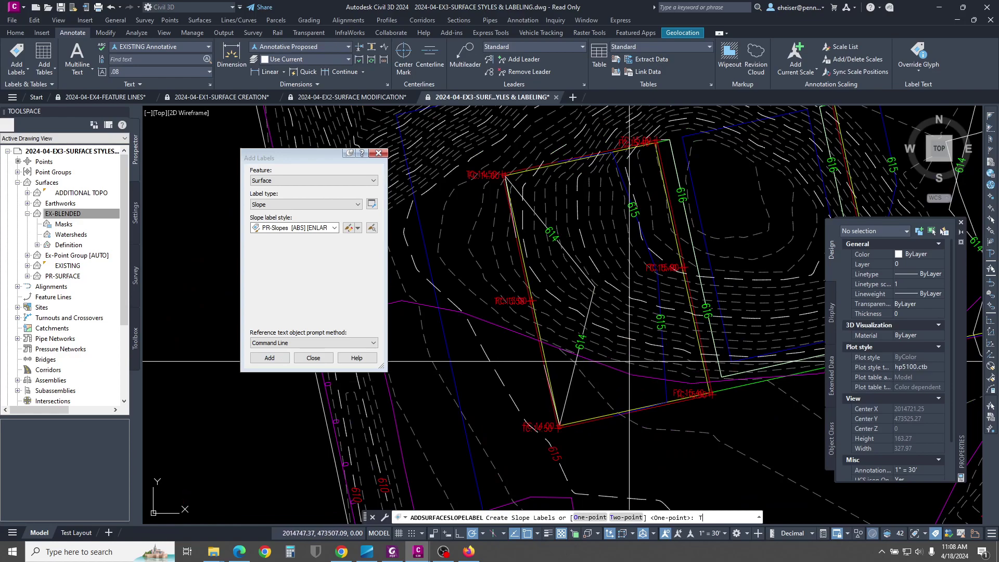
{"action": "scroll", "coordinate": [647, 401], "scroll_direction": "up", "scroll_amount": 4}
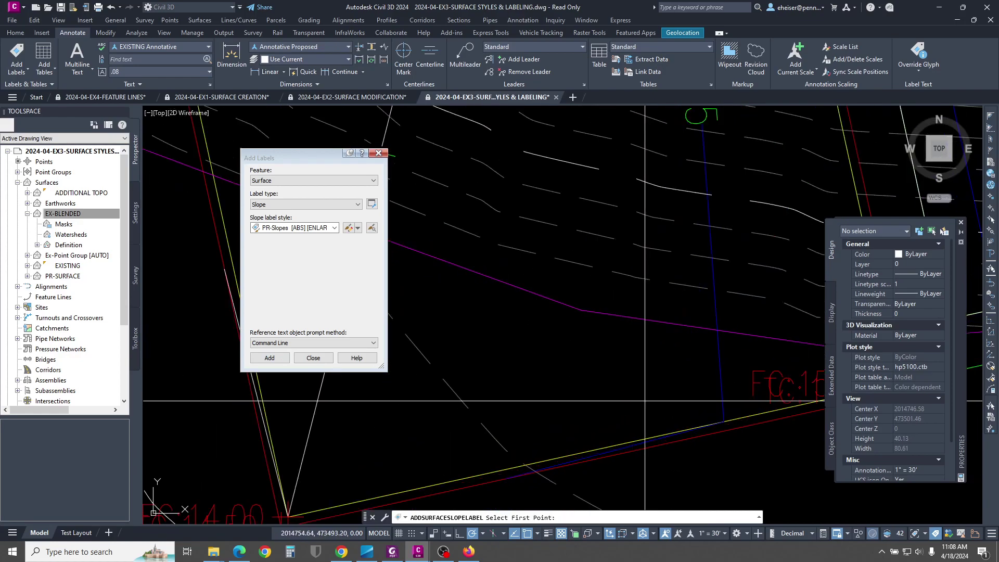
{"action": "scroll", "coordinate": [557, 367], "scroll_direction": "down", "scroll_amount": 2}
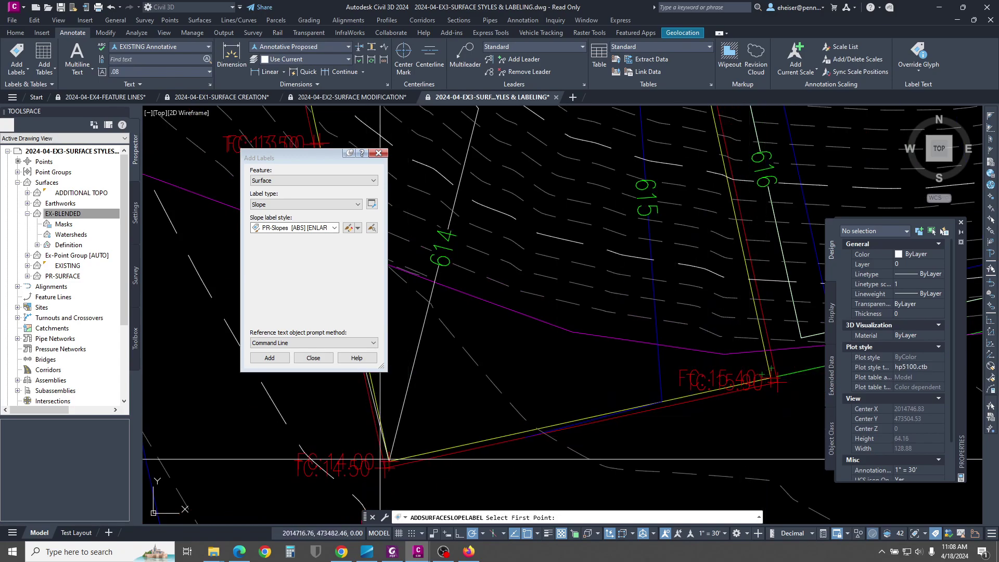
{"action": "scroll", "coordinate": [634, 416], "scroll_direction": "up", "scroll_amount": 4}
{"action": "left_click", "coordinate": [611, 380]}
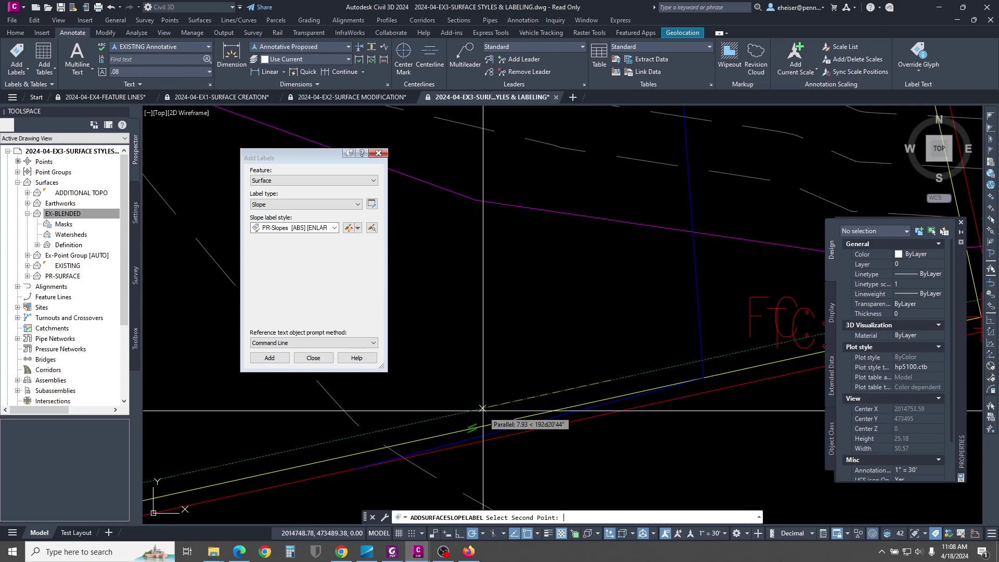
{"action": "scroll", "coordinate": [619, 293], "scroll_direction": "down", "scroll_amount": 10}
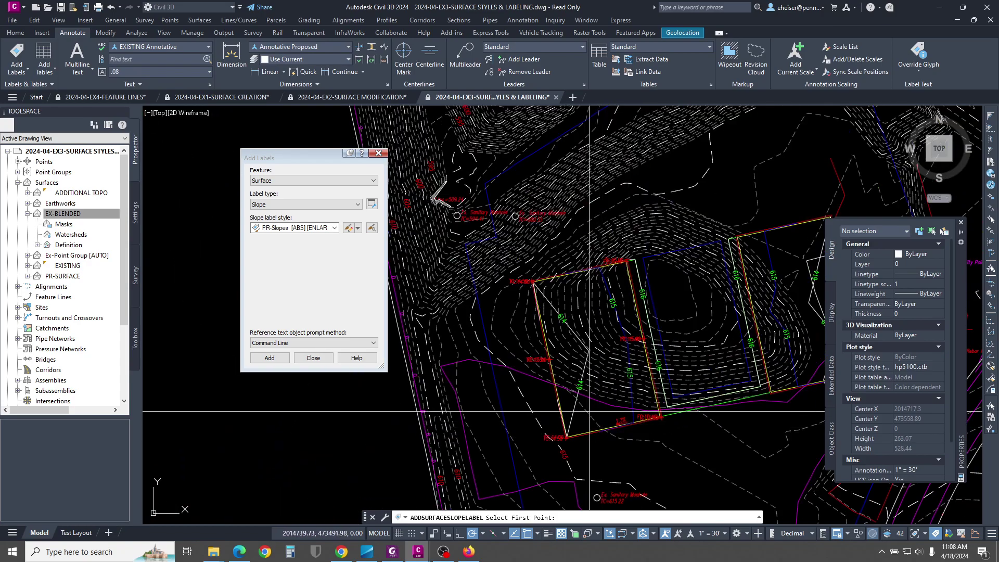
Step: Place a two-point slope label beside the southern part of the west curb line, near the southwest corner
{"action": "scroll", "coordinate": [566, 399], "scroll_direction": "up", "scroll_amount": 8}
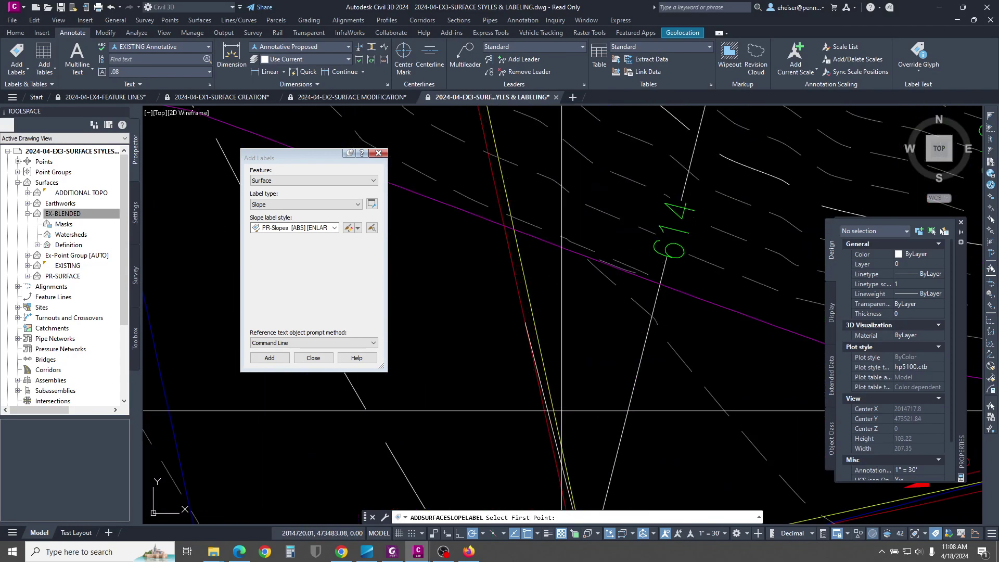
{"action": "scroll", "coordinate": [566, 399], "scroll_direction": "up", "scroll_amount": 2}
{"action": "left_click", "coordinate": [583, 411]}
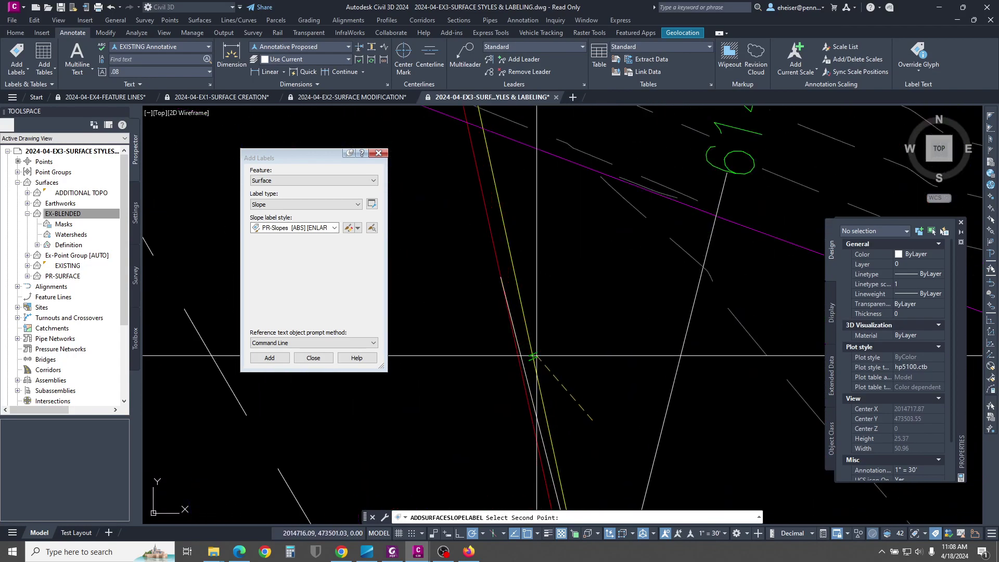
{"action": "left_click", "coordinate": [569, 314]}
{"action": "scroll", "coordinate": [625, 323], "scroll_direction": "down", "scroll_amount": 4}
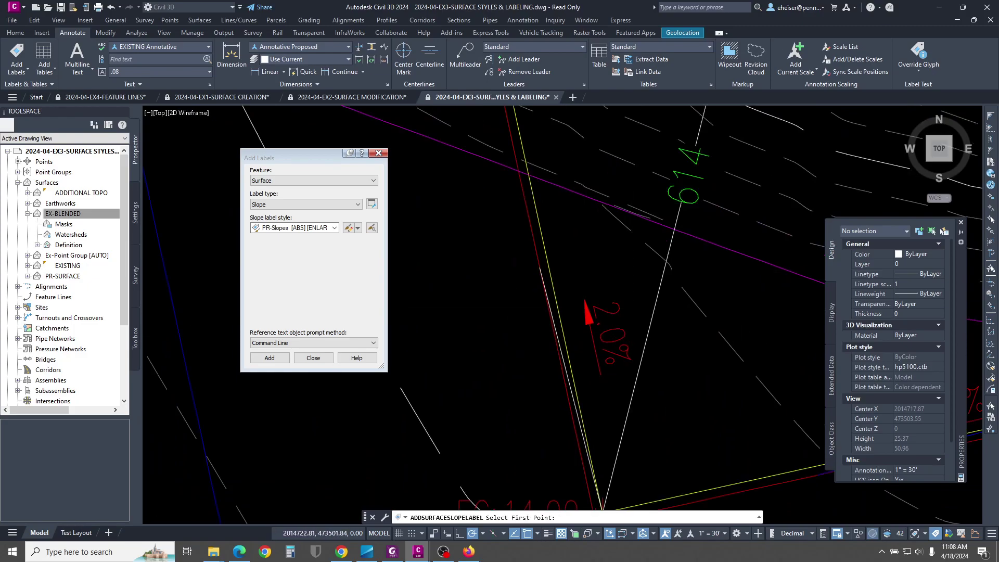
Step: Add a two-point slope label beside the northern part of the west curb line, running parallel to that line
{"action": "middle_click_drag", "start_coordinate": [640, 325], "coordinate": [632, 330]}
{"action": "scroll", "coordinate": [574, 233], "scroll_direction": "up", "scroll_amount": 8}
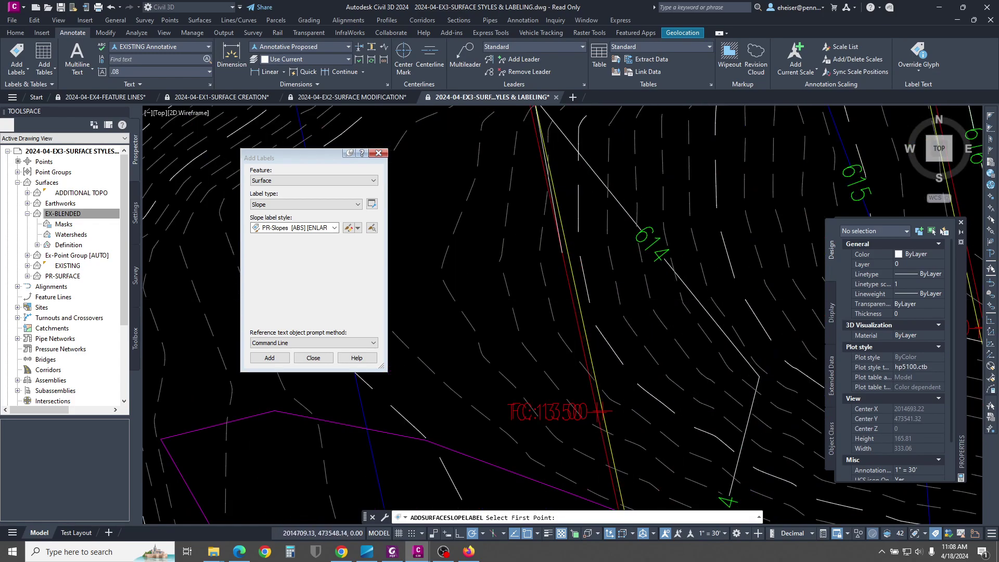
{"action": "left_click", "coordinate": [574, 232]}
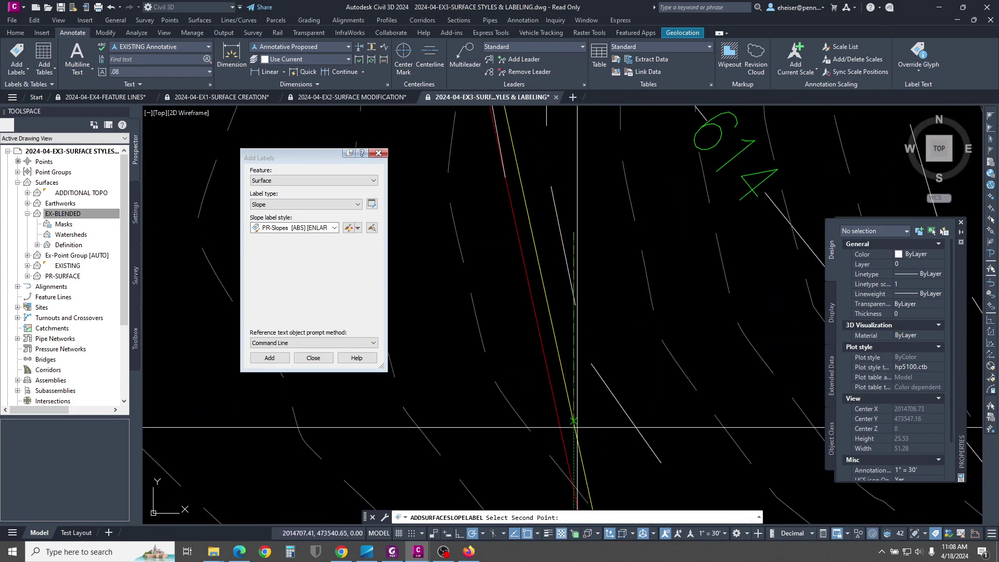
{"action": "scroll", "coordinate": [582, 460], "scroll_direction": "down", "scroll_amount": 1}
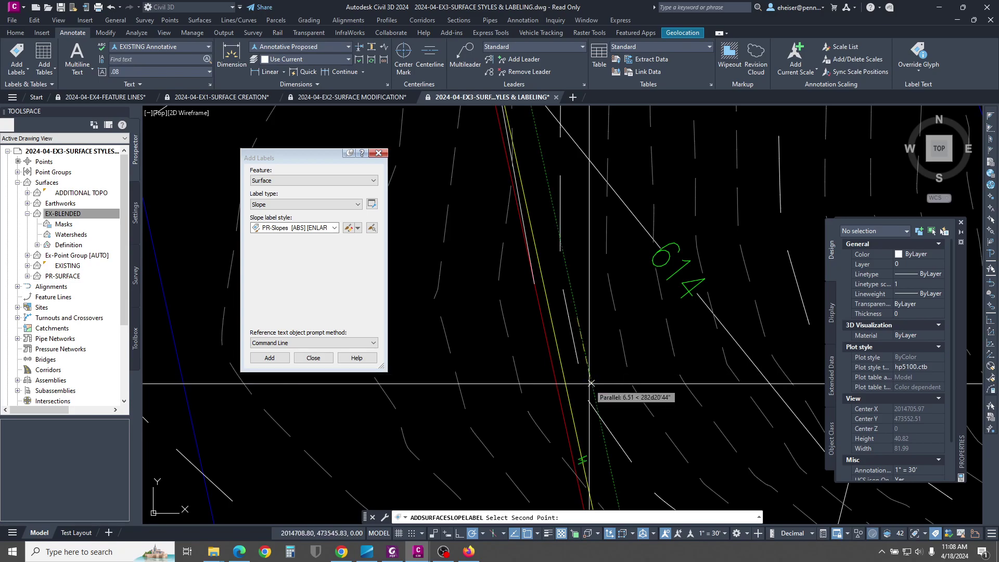
{"action": "scroll", "coordinate": [591, 382], "scroll_direction": "down", "scroll_amount": 6}
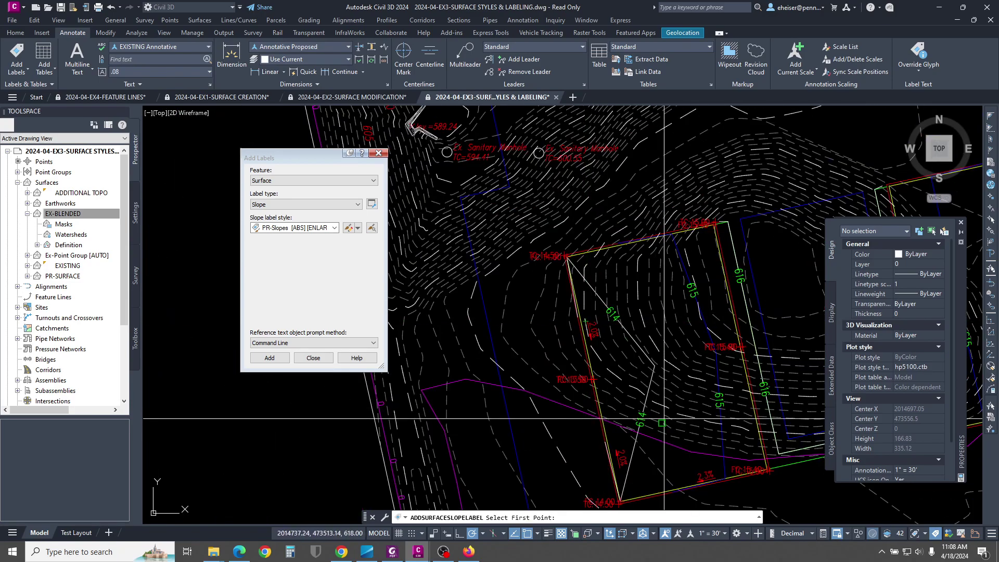
{"action": "key", "text": "Escape"}
Step: Copy the slope label on the south curb line to the inner side of the north curb line
{"action": "scroll", "coordinate": [637, 410], "scroll_direction": "up", "scroll_amount": 4}
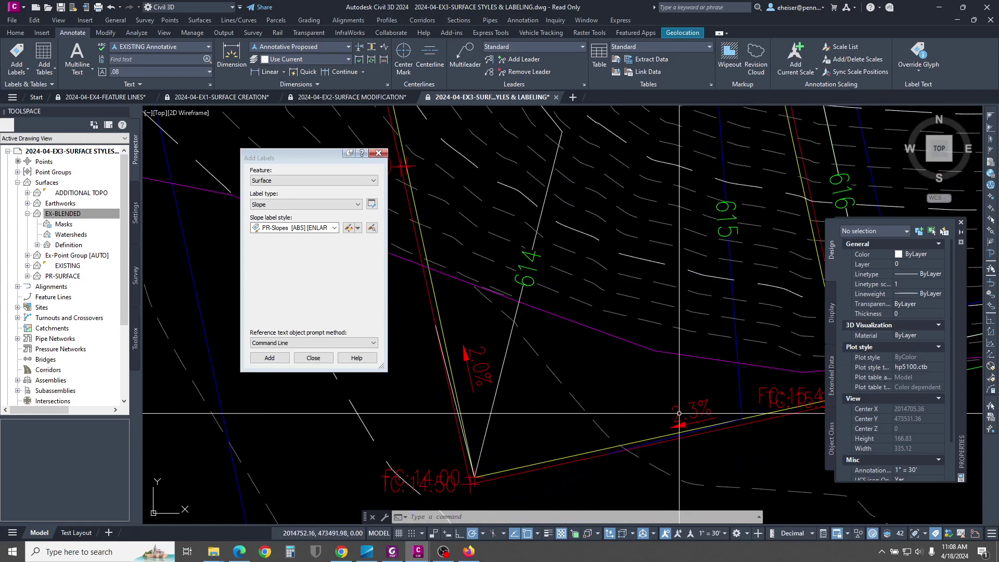
{"action": "left_click", "coordinate": [683, 401]}
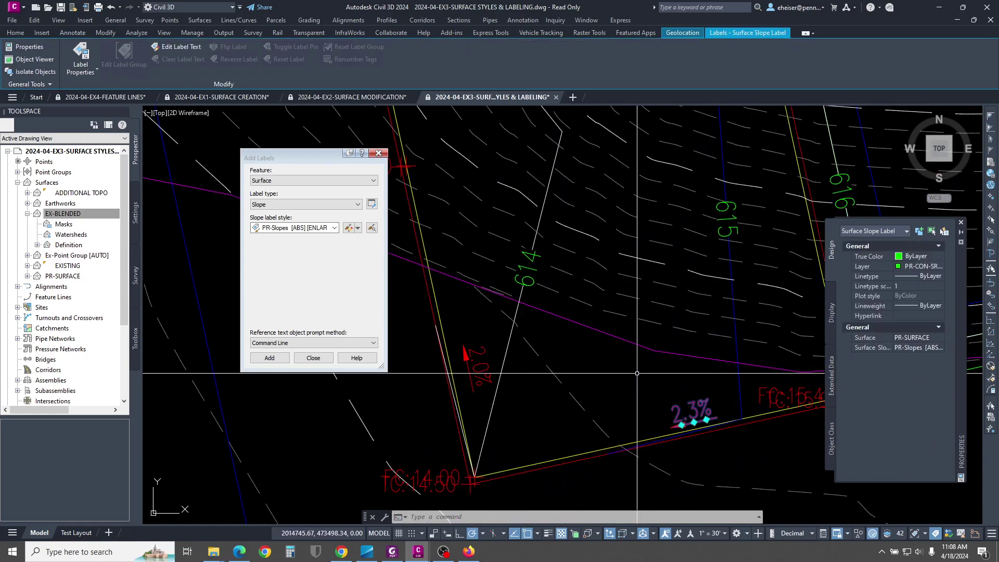
{"action": "key", "text": "Return"}
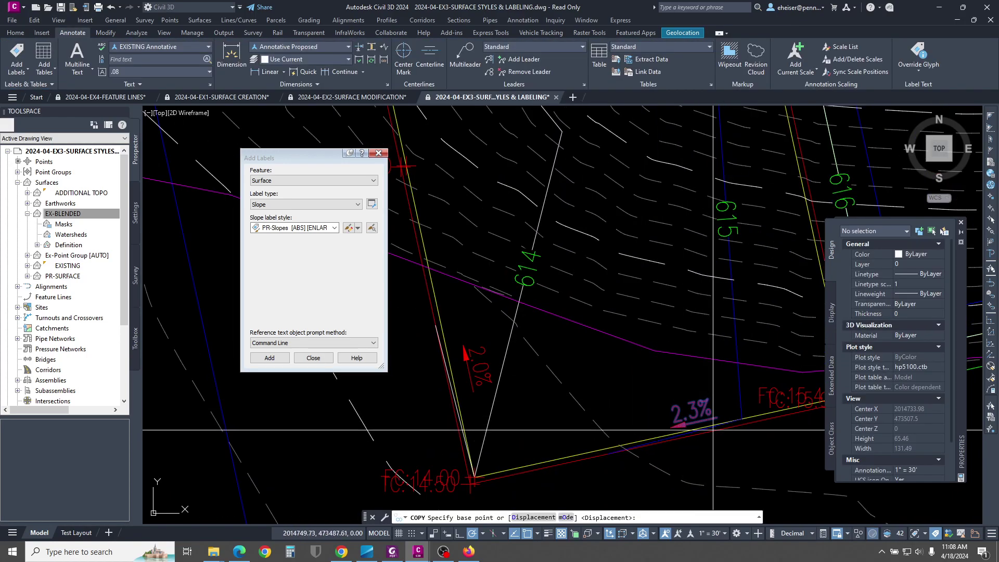
{"action": "left_click", "coordinate": [697, 419]}
{"action": "scroll", "coordinate": [699, 440], "scroll_direction": "down", "scroll_amount": 4}
{"action": "scroll", "coordinate": [699, 438], "scroll_direction": "up", "scroll_amount": 4}
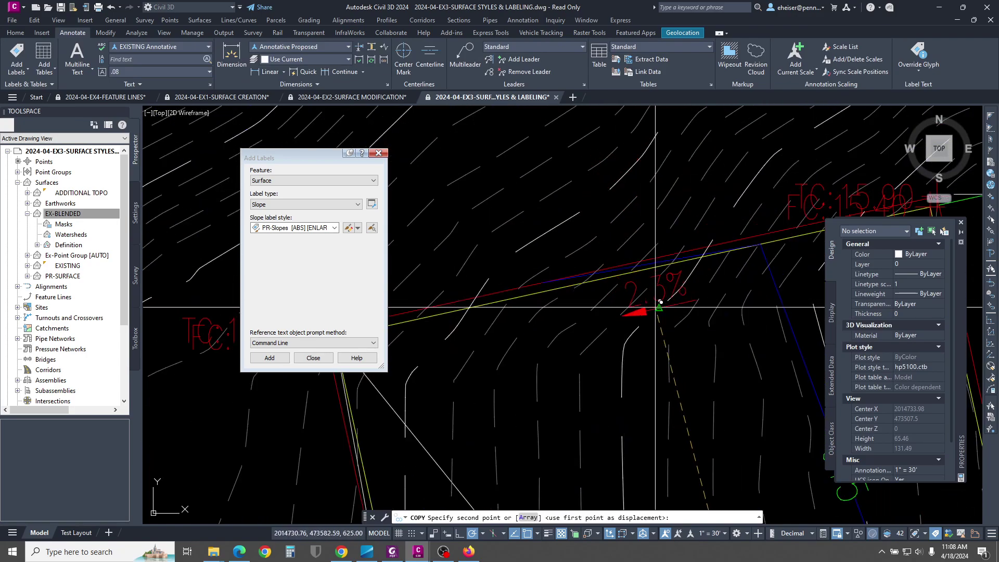
{"action": "left_click", "coordinate": [661, 307]}
Step: Place another copy of the slope label along the middle of the outline, between the mid-side spot elevations, and end the copying
{"action": "scroll", "coordinate": [668, 302], "scroll_direction": "down", "scroll_amount": 4}
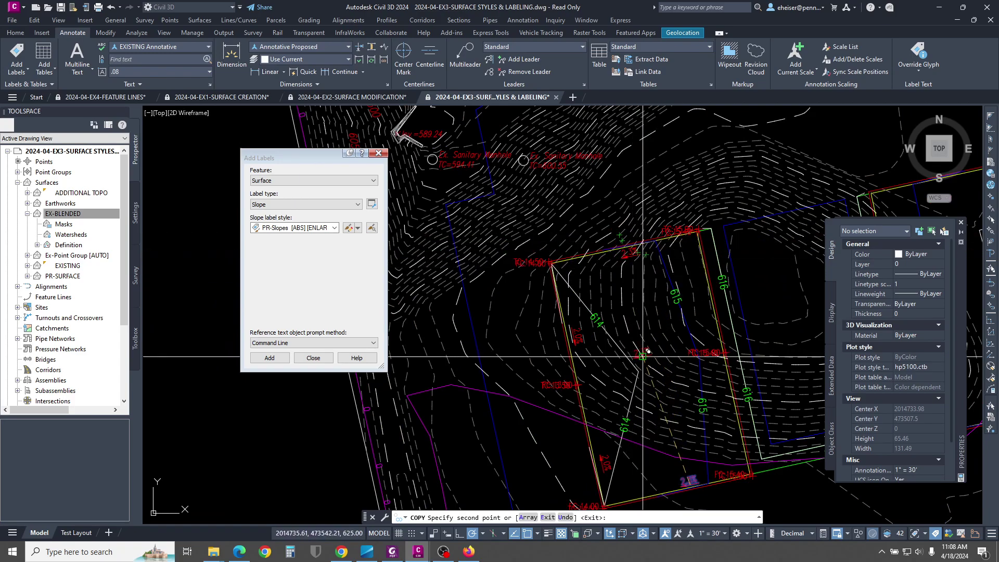
{"action": "scroll", "coordinate": [659, 367], "scroll_direction": "up", "scroll_amount": 4}
{"action": "left_click", "coordinate": [657, 363]}
{"action": "key", "text": "Return"}
{"action": "scroll", "coordinate": [602, 334], "scroll_direction": "down", "scroll_amount": 4}
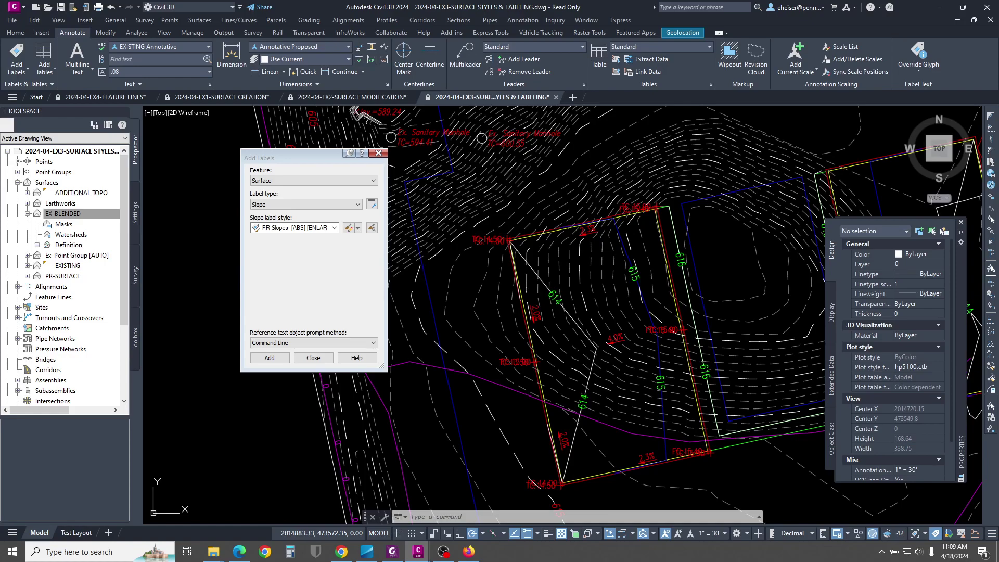
Step: Move the TC spot elevation label at the southwest curb corner southwest, clear of the overlapping FC label
{"action": "scroll", "coordinate": [664, 277], "scroll_direction": "down", "scroll_amount": 2}
{"action": "middle_click_drag", "start_coordinate": [664, 277], "coordinate": [609, 284]}
{"action": "scroll", "coordinate": [538, 326], "scroll_direction": "up", "scroll_amount": 4}
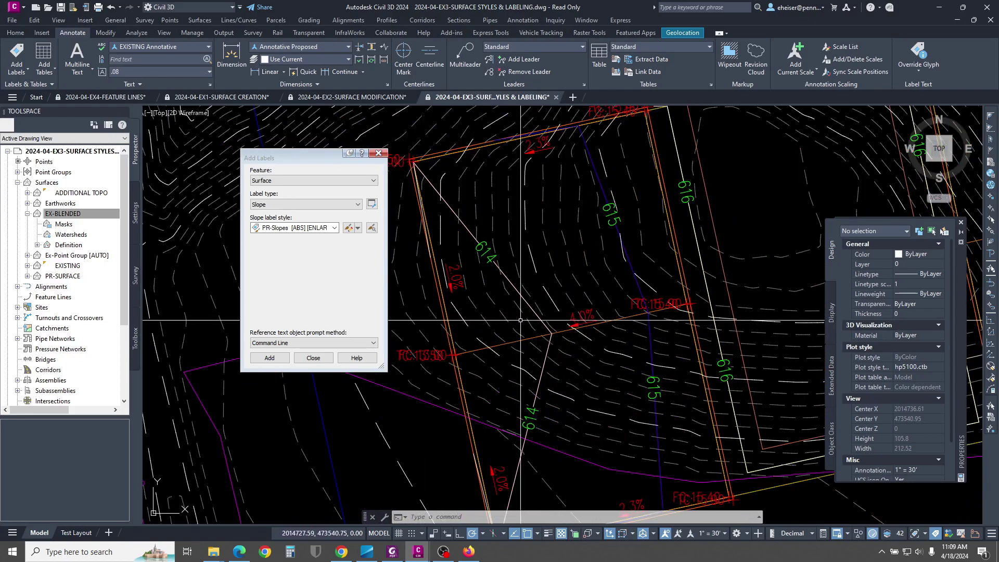
{"action": "middle_click_drag", "start_coordinate": [451, 356], "coordinate": [571, 217]}
{"action": "scroll", "coordinate": [641, 385], "scroll_direction": "up", "scroll_amount": 4}
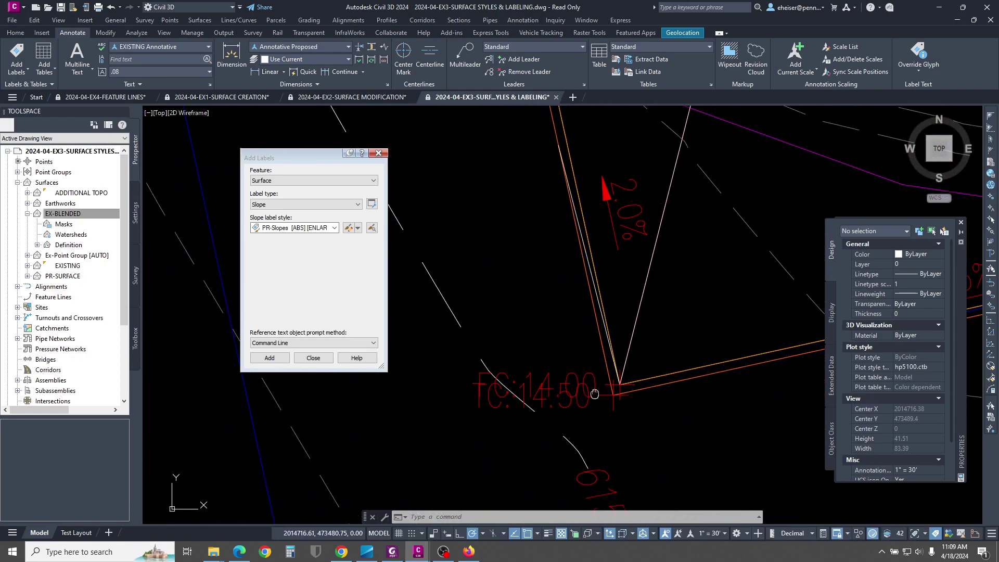
{"action": "scroll", "coordinate": [639, 382], "scroll_direction": "up", "scroll_amount": 2}
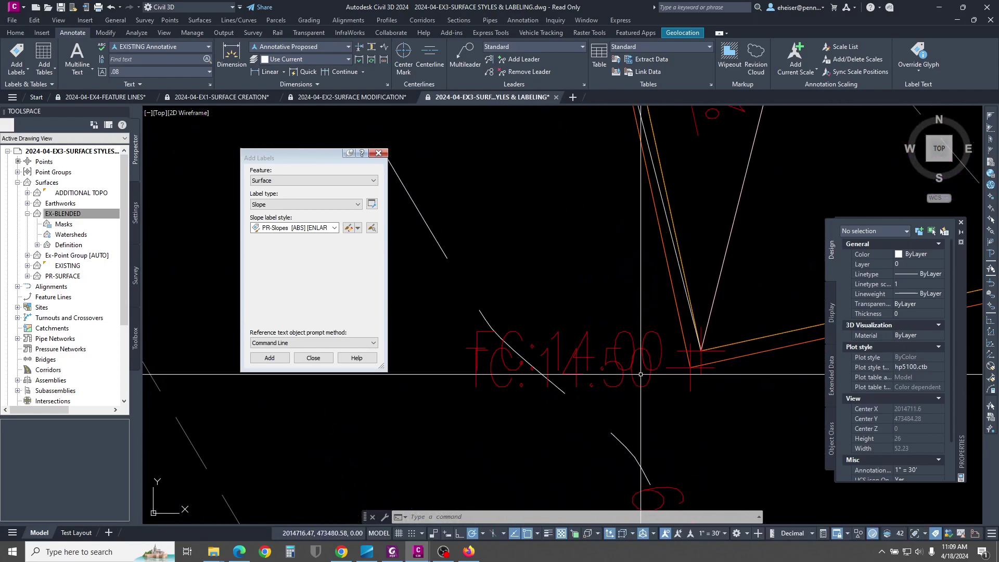
{"action": "left_click", "coordinate": [629, 375]}
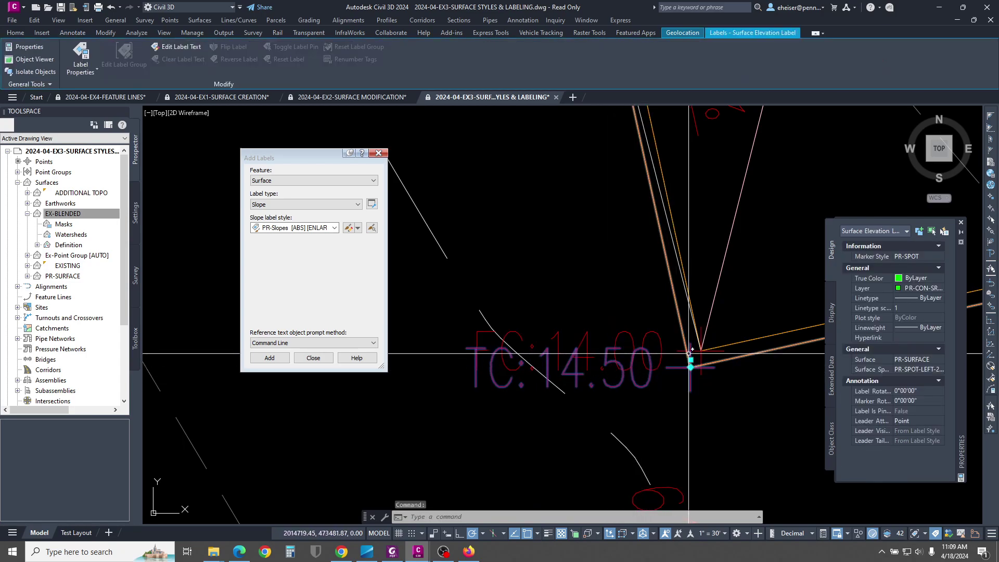
{"action": "scroll", "coordinate": [704, 376], "scroll_direction": "up", "scroll_amount": 2}
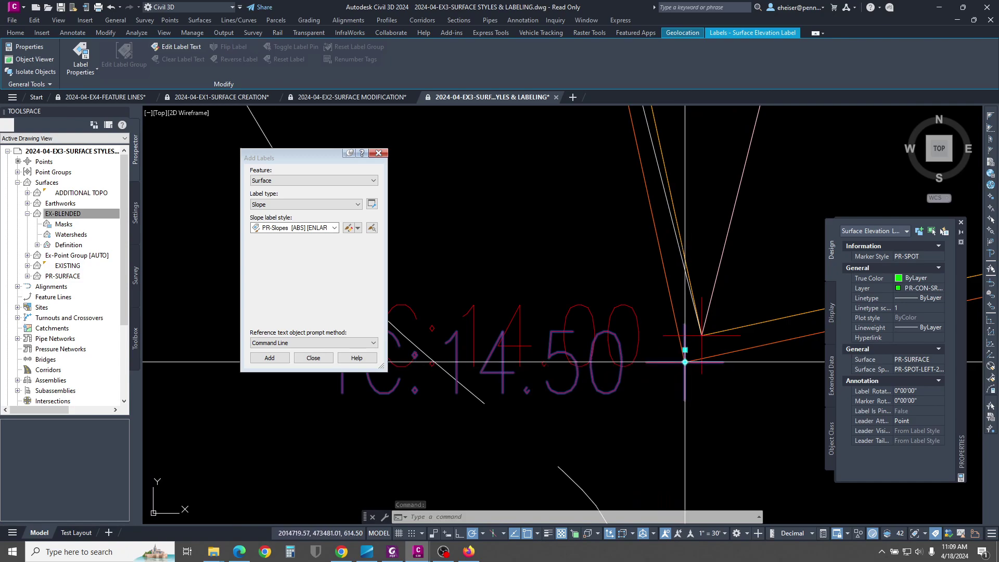
{"action": "mouse_move", "coordinate": [686, 363]}
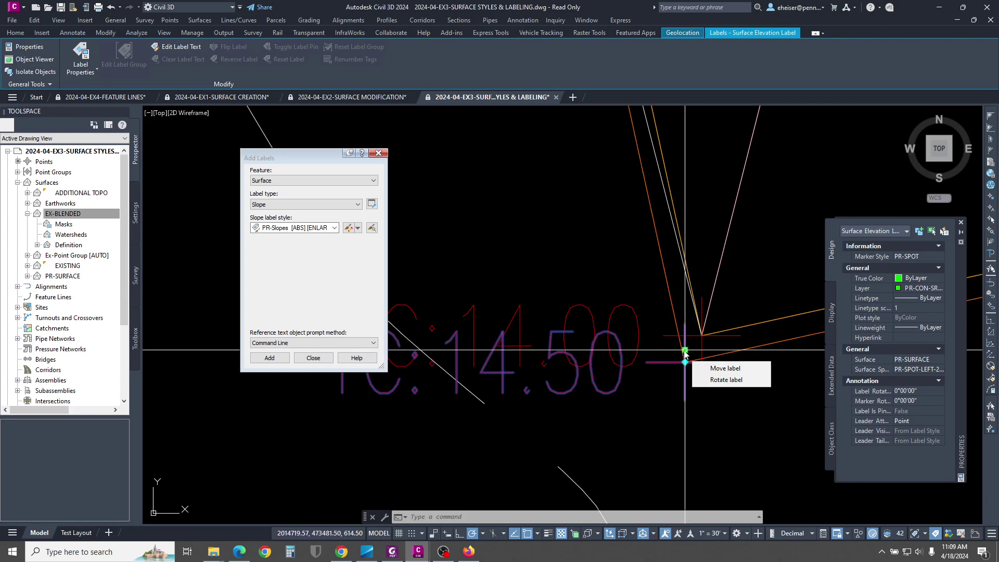
{"action": "left_click", "coordinate": [685, 351]}
{"action": "scroll", "coordinate": [682, 350], "scroll_direction": "down", "scroll_amount": 6}
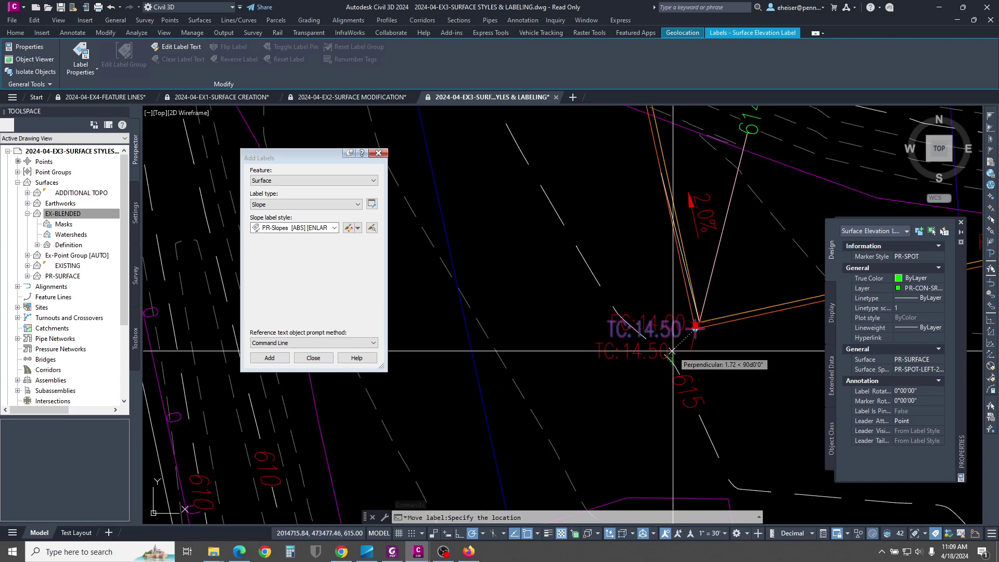
{"action": "left_click", "coordinate": [672, 351]}
{"action": "scroll", "coordinate": [672, 351], "scroll_direction": "up", "scroll_amount": 2}
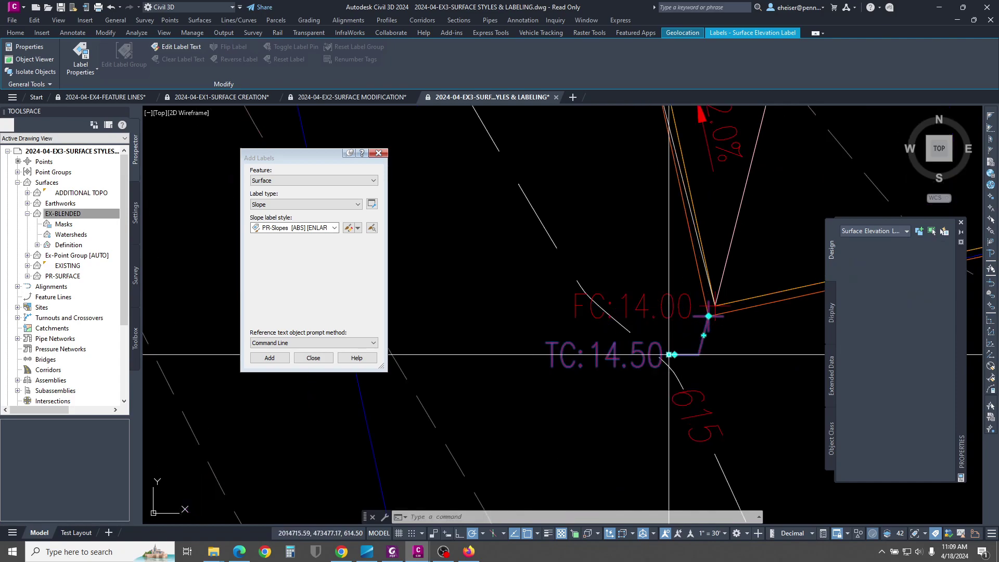
Step: Move the FC spot elevation label at the southwest curb corner northwest, above the TC label, and clear the selection
{"action": "left_click", "coordinate": [681, 302]}
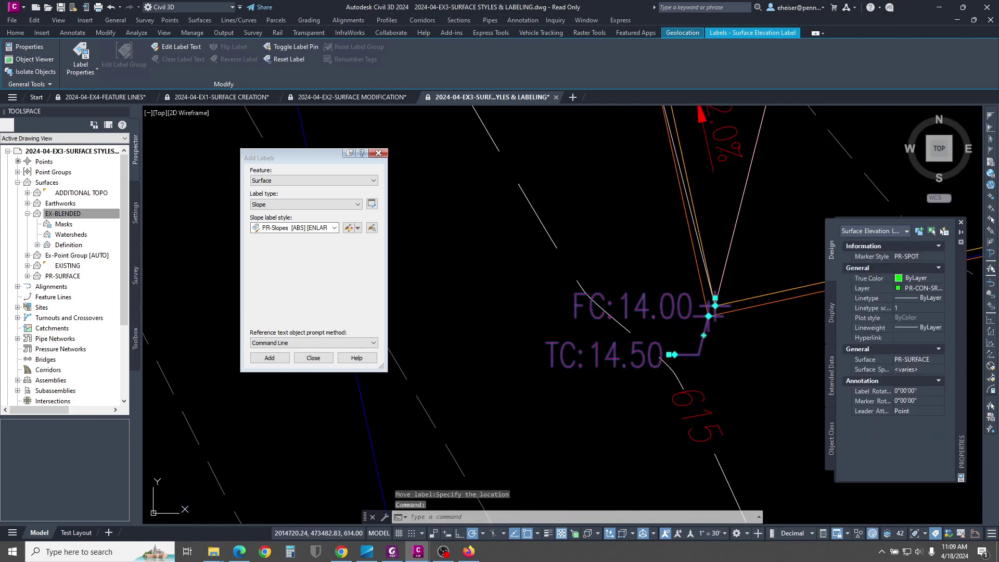
{"action": "left_click", "coordinate": [715, 298]}
{"action": "left_click", "coordinate": [663, 273]}
{"action": "scroll", "coordinate": [544, 373], "scroll_direction": "down", "scroll_amount": 3}
{"action": "key", "text": "Escape"}
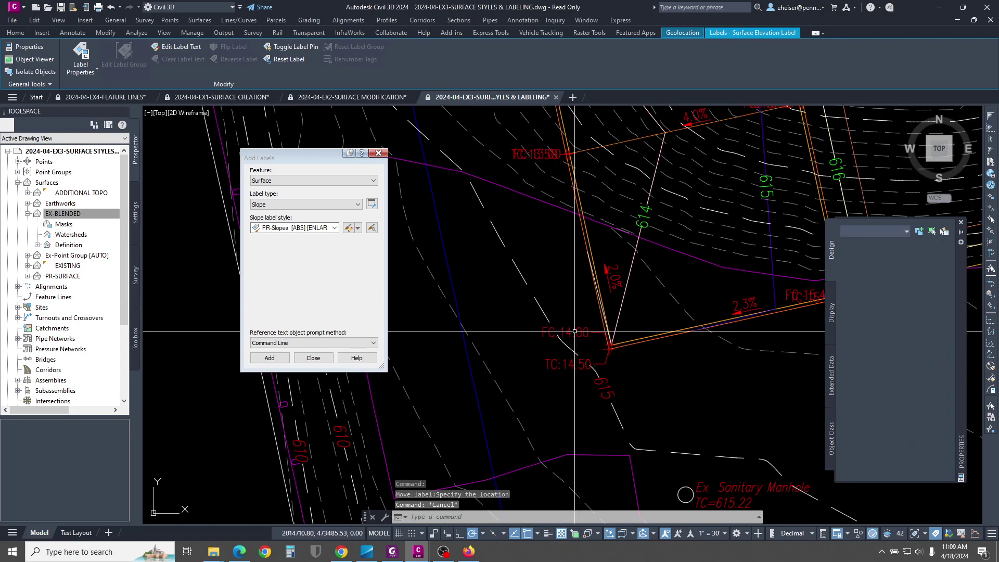
Step: Close the Add Labels dialog
{"action": "scroll", "coordinate": [554, 370], "scroll_direction": "up", "scroll_amount": 2}
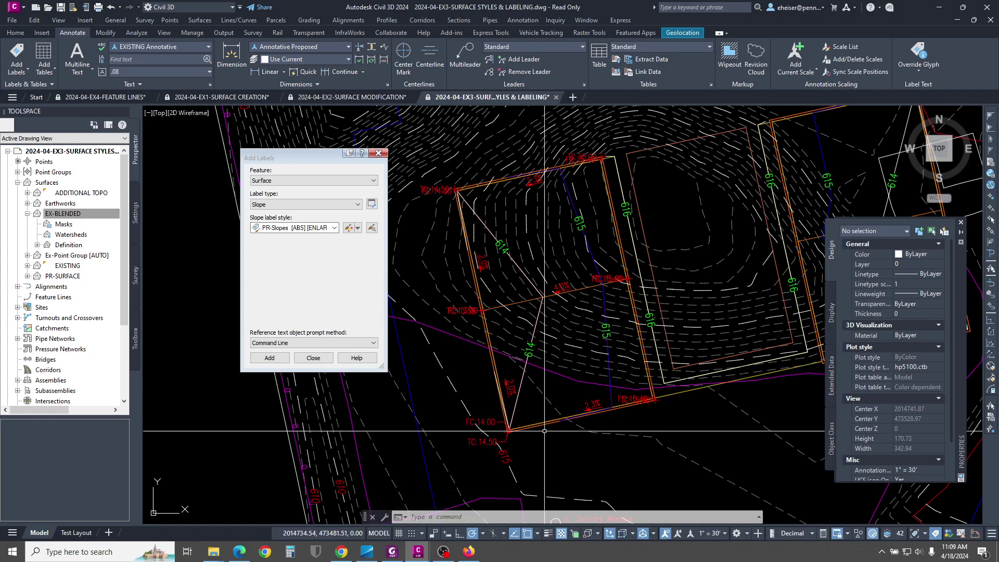
{"action": "mouse_move", "coordinate": [544, 432]}
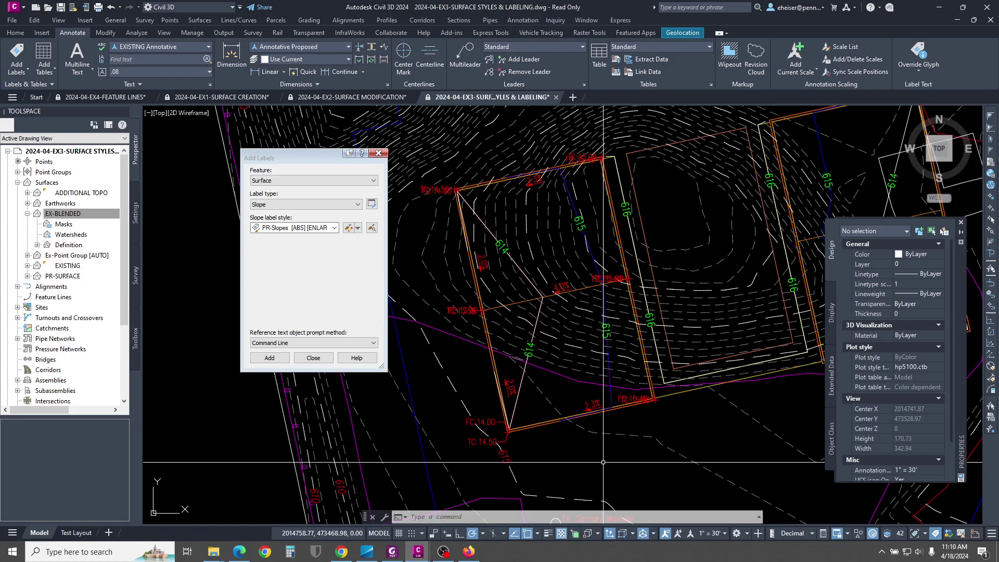
{"action": "mouse_move", "coordinate": [603, 462]}
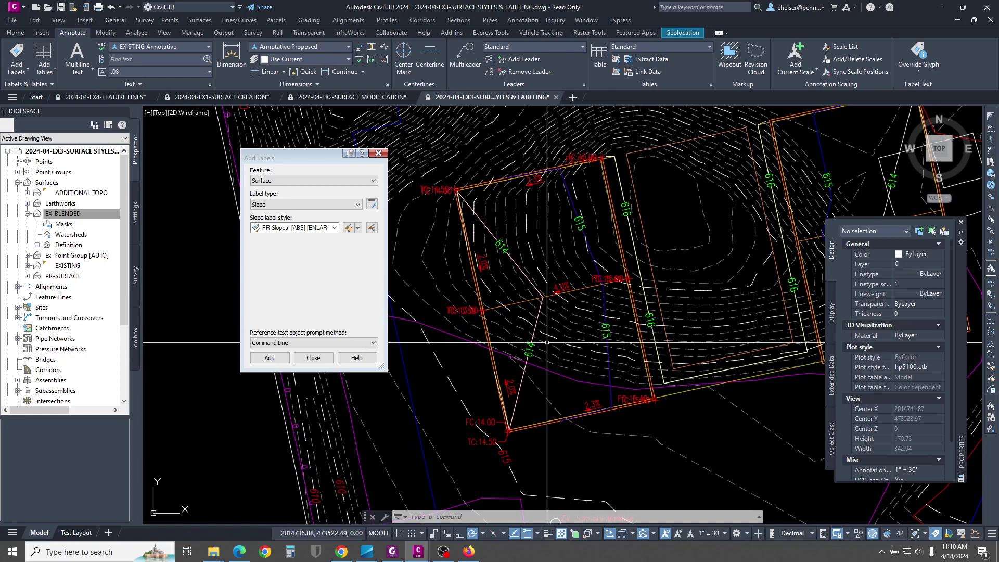
{"action": "left_click", "coordinate": [327, 362]}
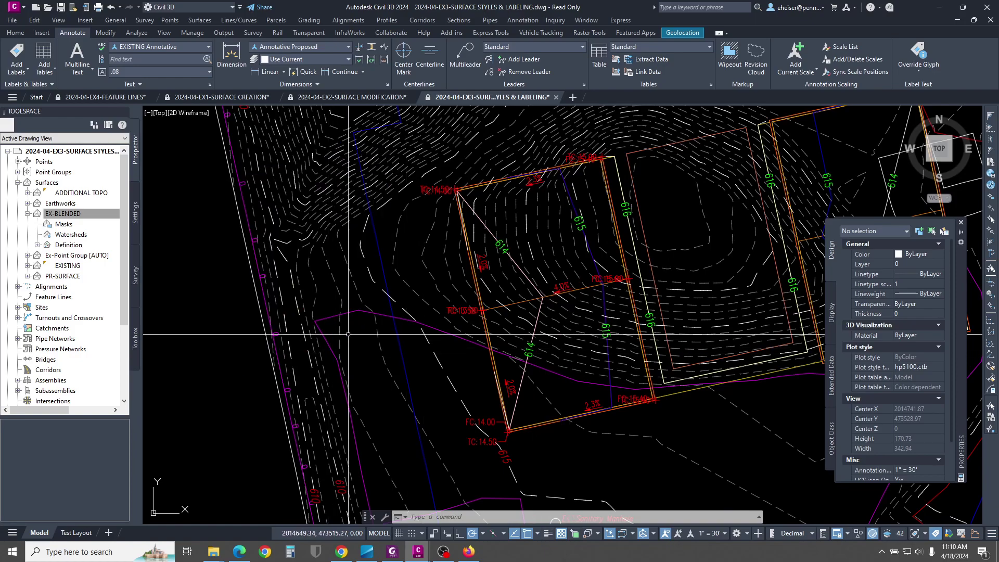
Step: Turn on automatic rebuilding for the EX-BLENDED surface and check that the option is enabled
{"action": "middle_click_drag", "start_coordinate": [610, 283], "coordinate": [503, 289]}
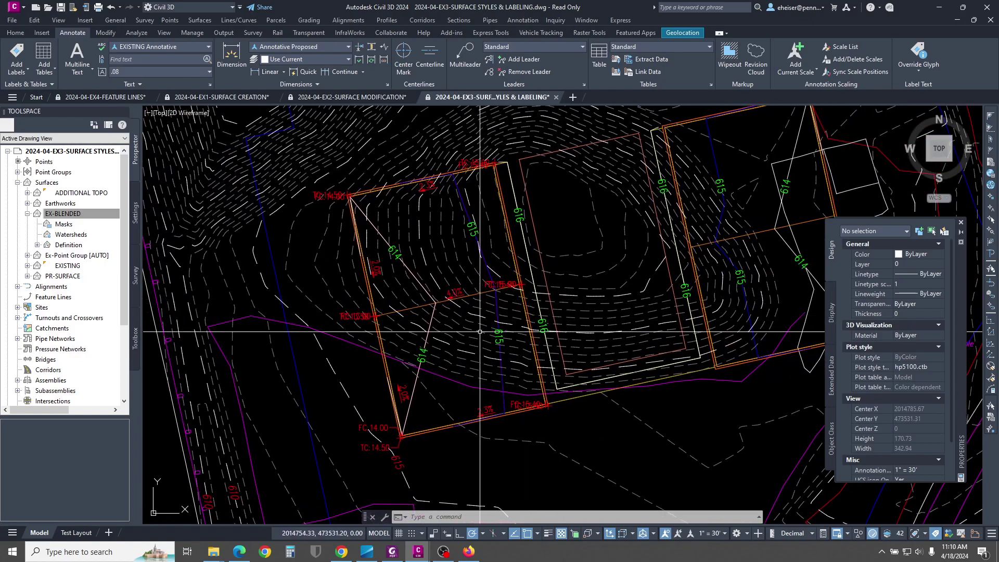
{"action": "left_click", "coordinate": [46, 218]}
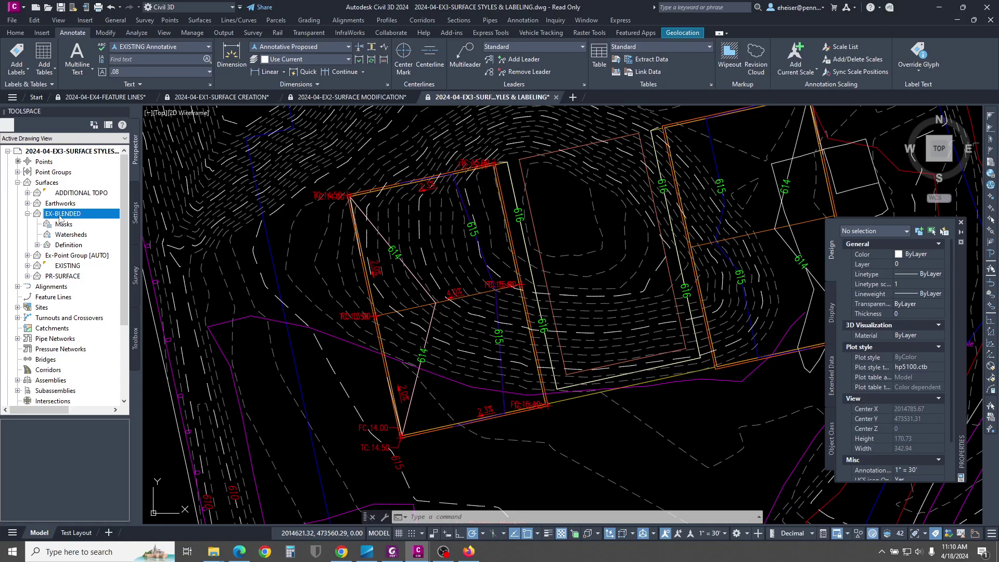
{"action": "right_click", "coordinate": [68, 217]}
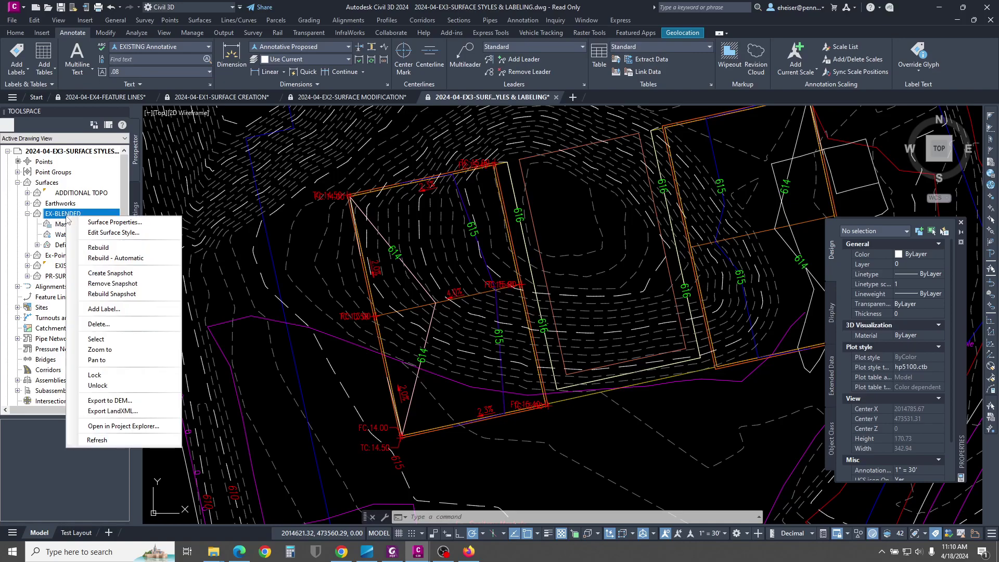
{"action": "left_click", "coordinate": [122, 258]}
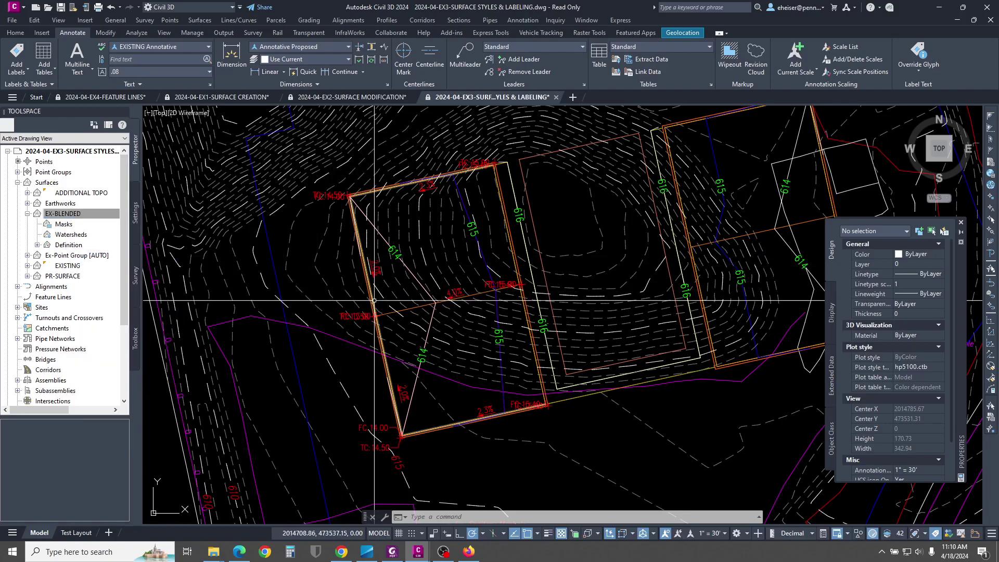
{"action": "right_click", "coordinate": [87, 216]}
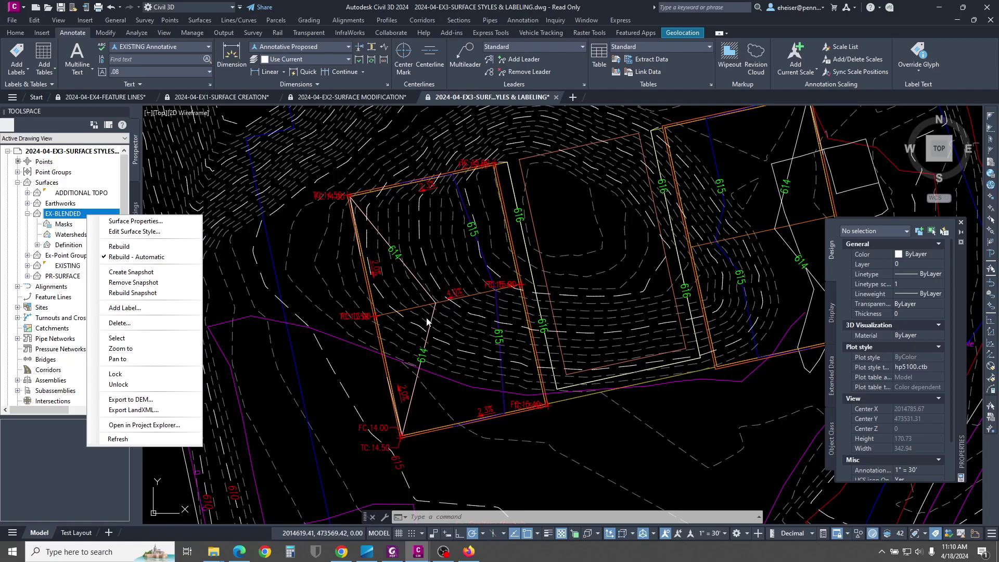
{"action": "left_click", "coordinate": [583, 441]}
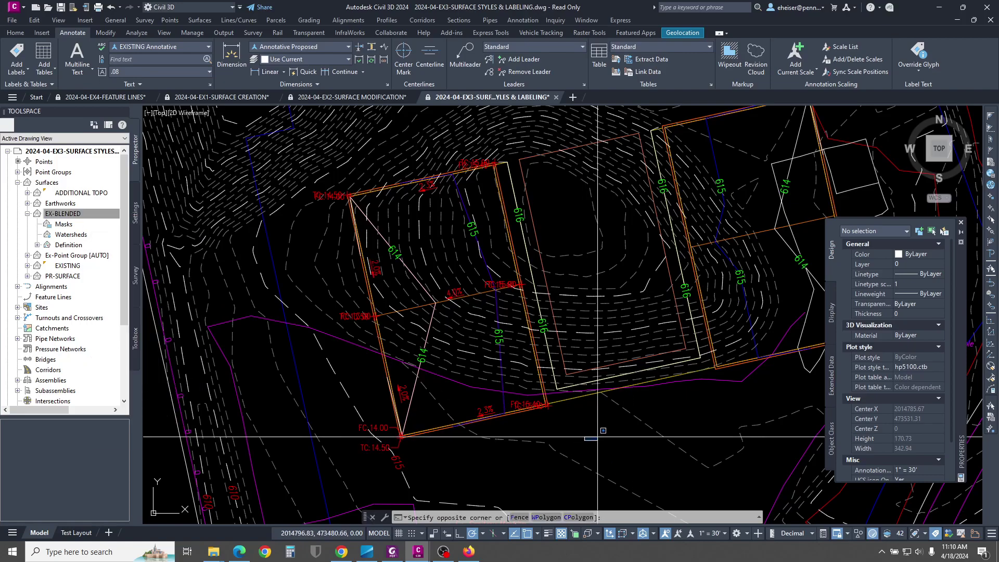
{"action": "left_click", "coordinate": [608, 435]}
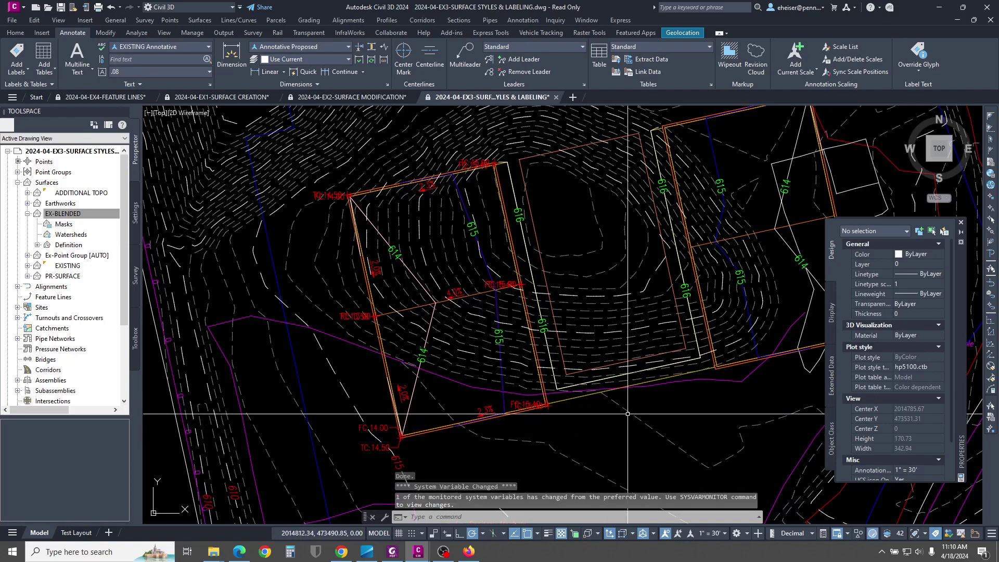
Step: Set the grade of the feature line crossing the west parking area to -5% with Quick Elevation Edit
{"action": "mouse_move", "coordinate": [618, 413]}
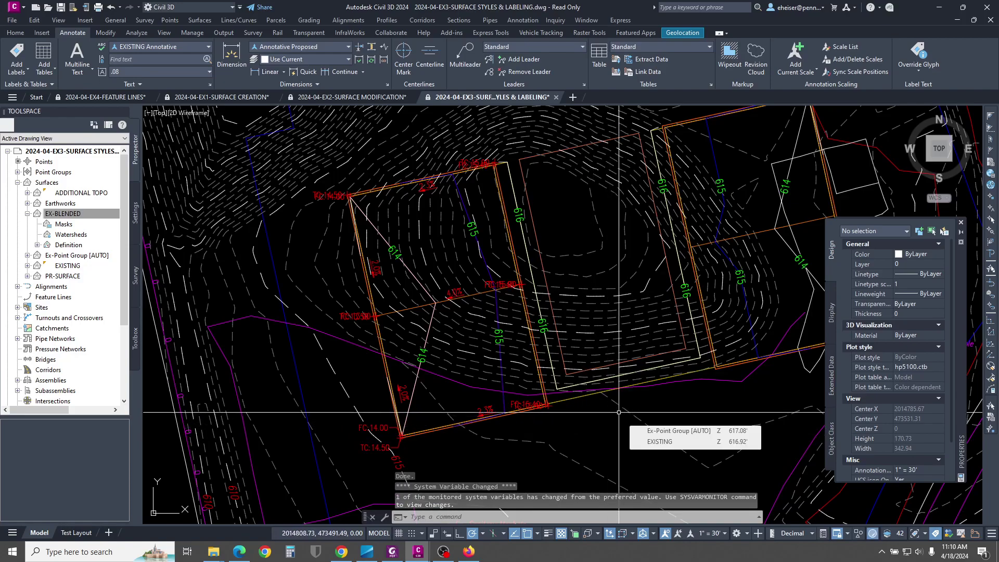
{"action": "scroll", "coordinate": [369, 222], "scroll_direction": "up", "scroll_amount": 3}
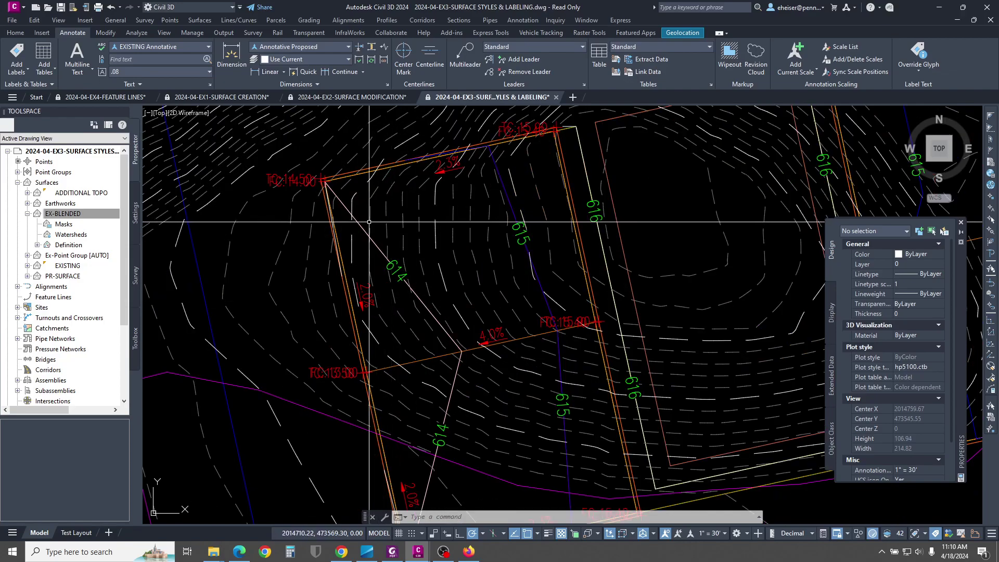
{"action": "middle_click_drag", "start_coordinate": [369, 222], "coordinate": [371, 262]}
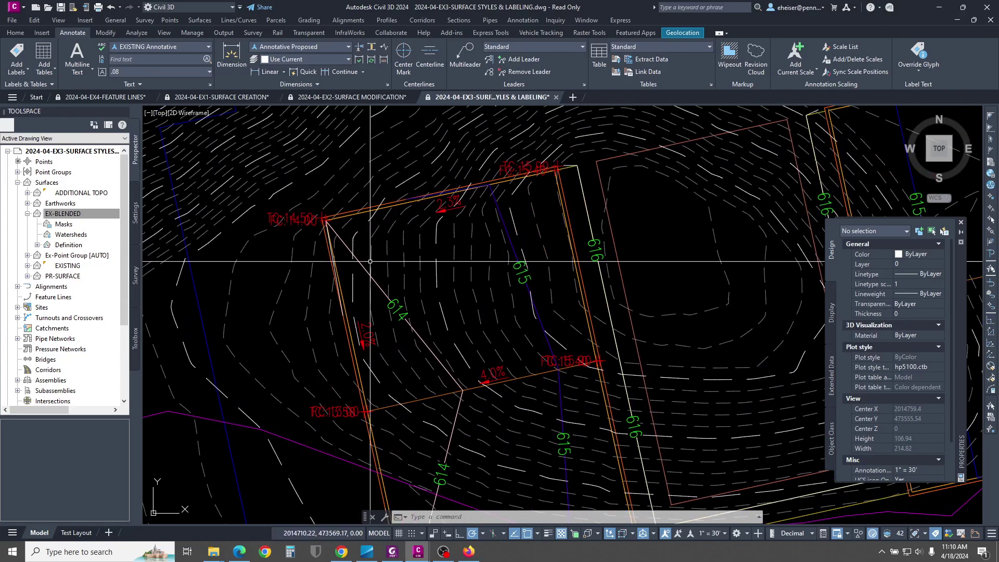
{"action": "left_click", "coordinate": [418, 399]}
{"action": "scroll", "coordinate": [401, 222], "scroll_direction": "down", "scroll_amount": 3}
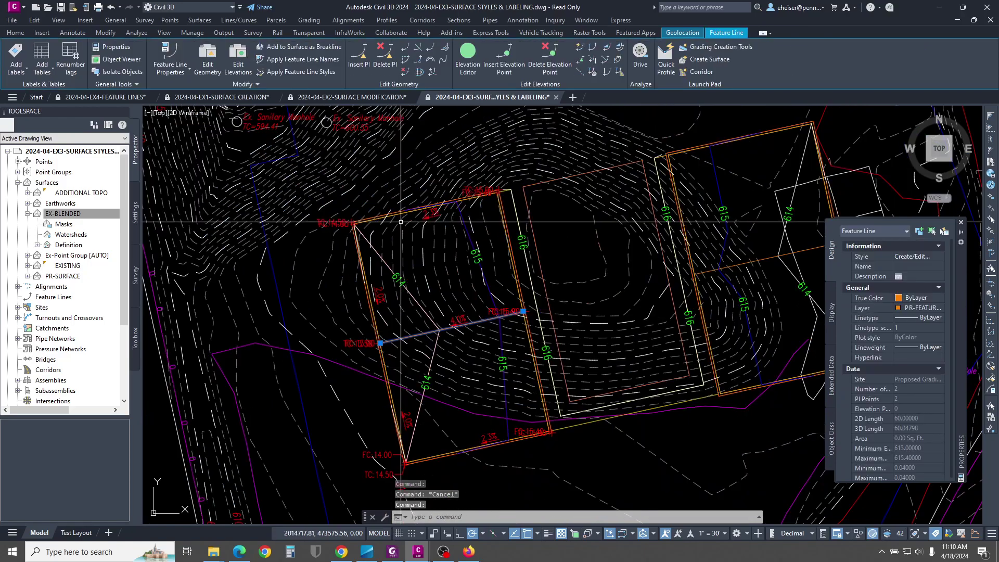
{"action": "left_click", "coordinate": [580, 47]}
{"action": "left_click", "coordinate": [443, 337]}
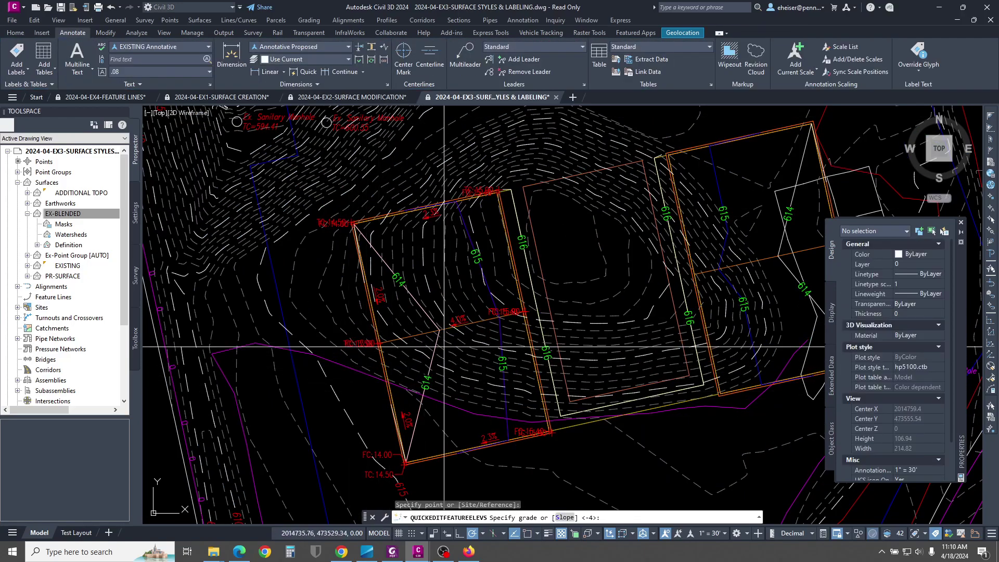
{"action": "type", "text": "-5"}
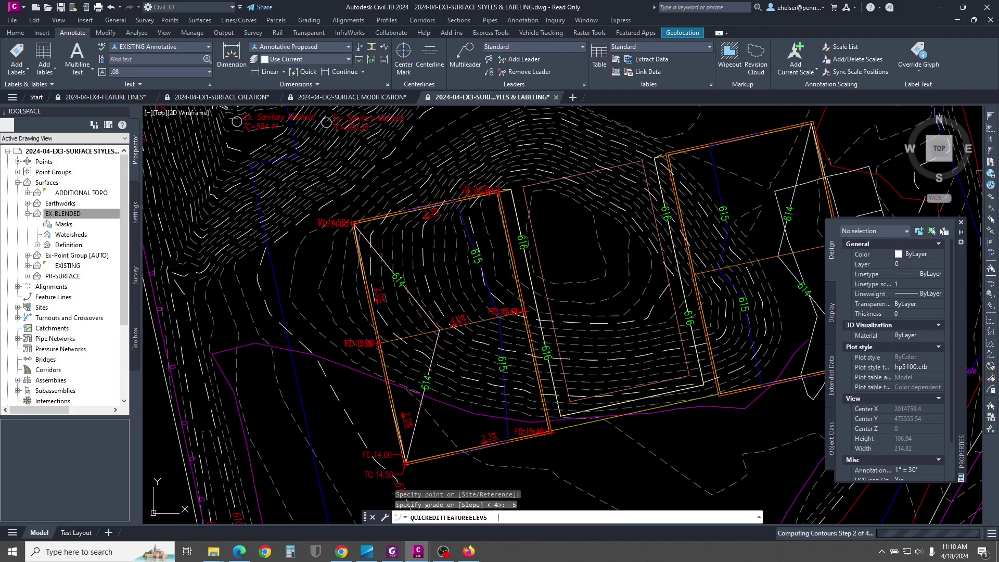
{"action": "key", "text": "Return"}
{"action": "scroll", "coordinate": [364, 322], "scroll_direction": "up", "scroll_amount": 2}
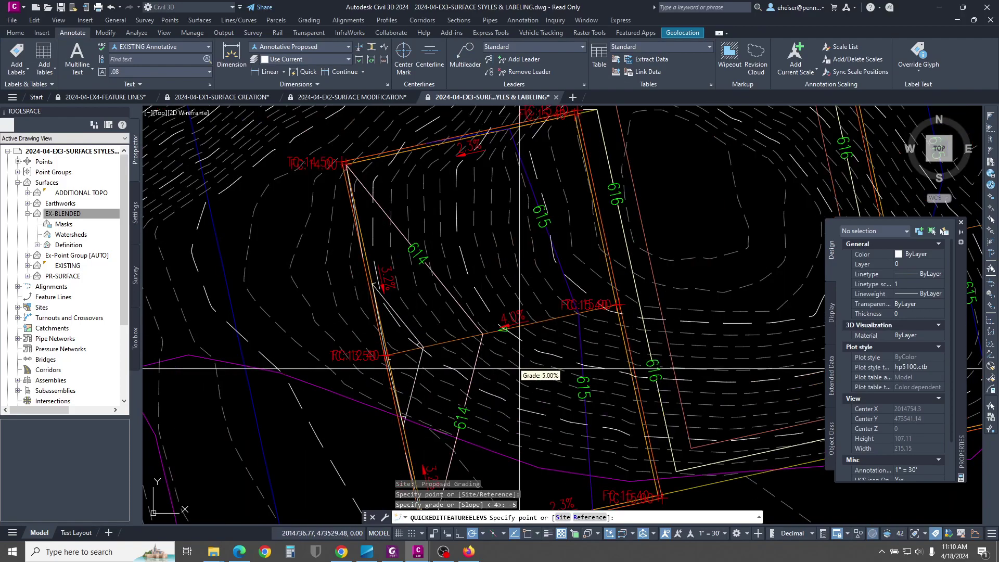
{"action": "key", "text": "Escape"}
Step: Set the grade of the feature line crossing the east parking area to 6% with Quick Elevation Edit
{"action": "left_click", "coordinate": [504, 330]}
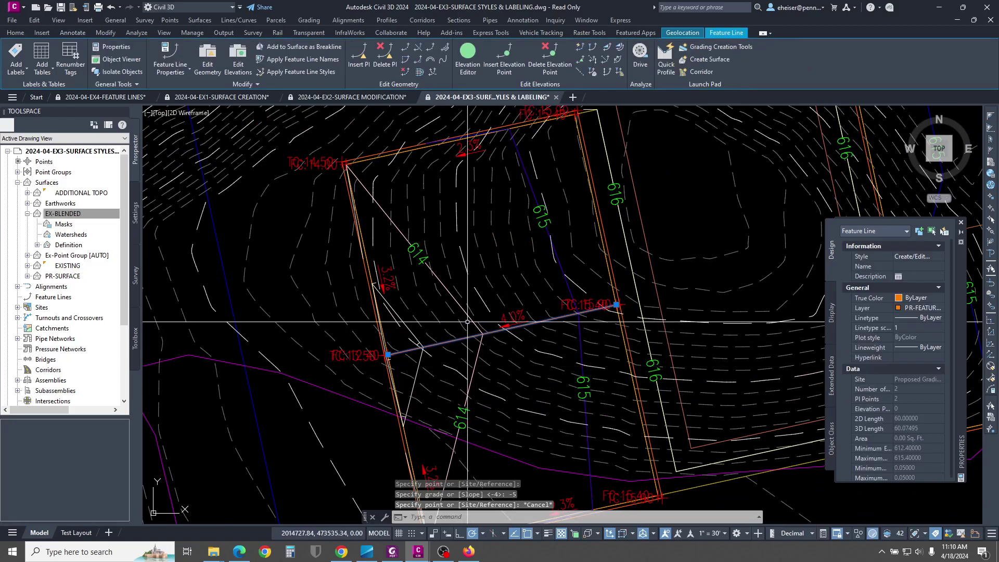
{"action": "scroll", "coordinate": [400, 279], "scroll_direction": "down", "scroll_amount": 2}
{"action": "middle_click_drag", "start_coordinate": [700, 290], "coordinate": [428, 400]}
{"action": "mouse_move", "coordinate": [227, 409]}
{"action": "middle_mouse_down"}
{"action": "mouse_move", "coordinate": [448, 388]}
{"action": "mouse_move", "coordinate": [172, 373]}
{"action": "middle_mouse_up"}
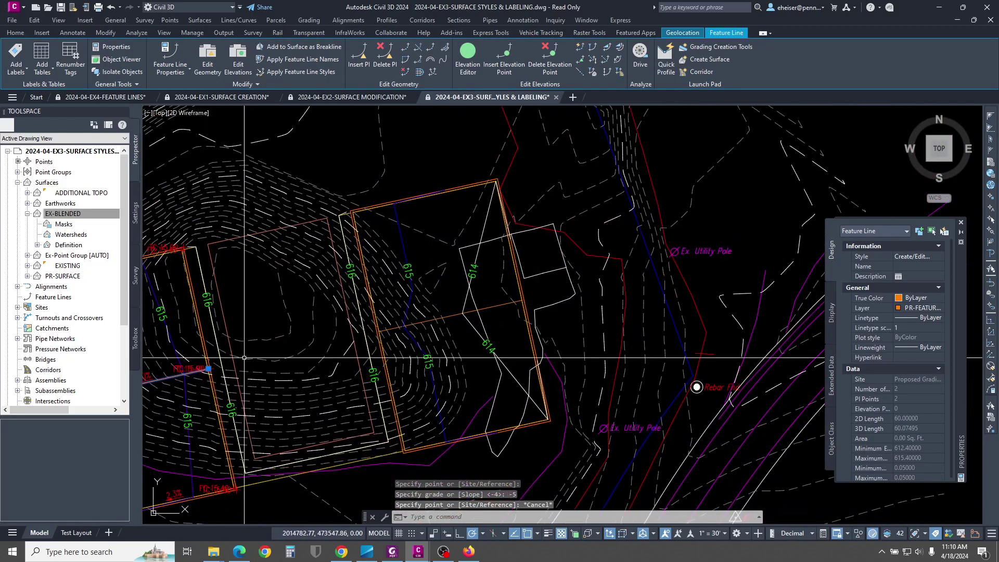
{"action": "key", "text": "Escape"}
{"action": "left_click", "coordinate": [486, 307]}
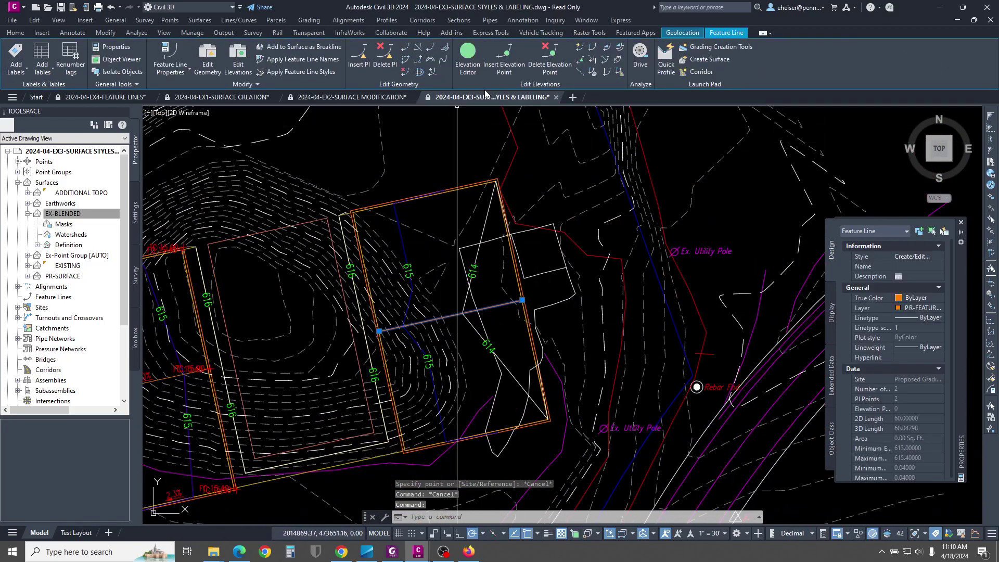
{"action": "left_click", "coordinate": [580, 47]}
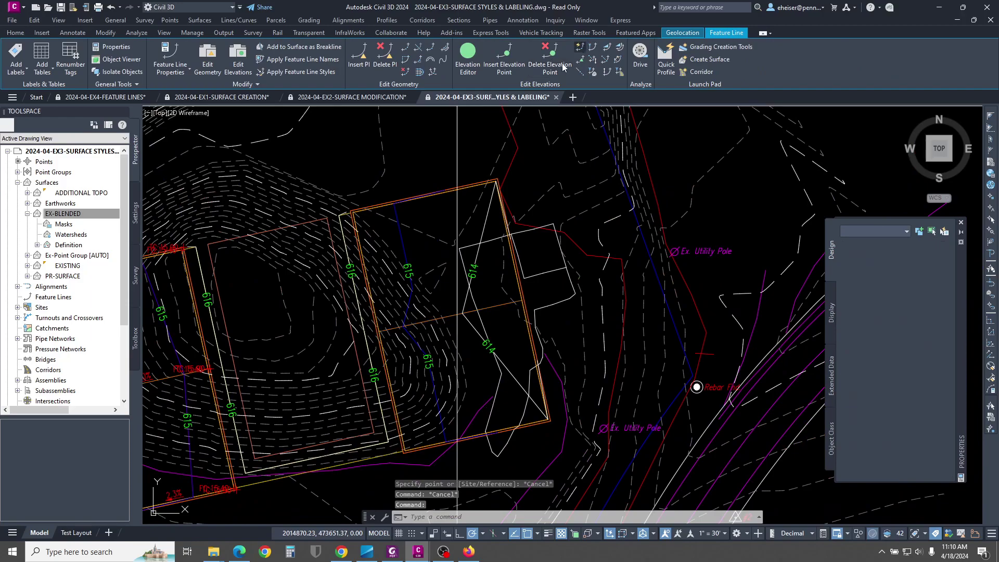
{"action": "left_click", "coordinate": [460, 311]}
{"action": "type", "text": "6"}
{"action": "key", "text": "Return"}
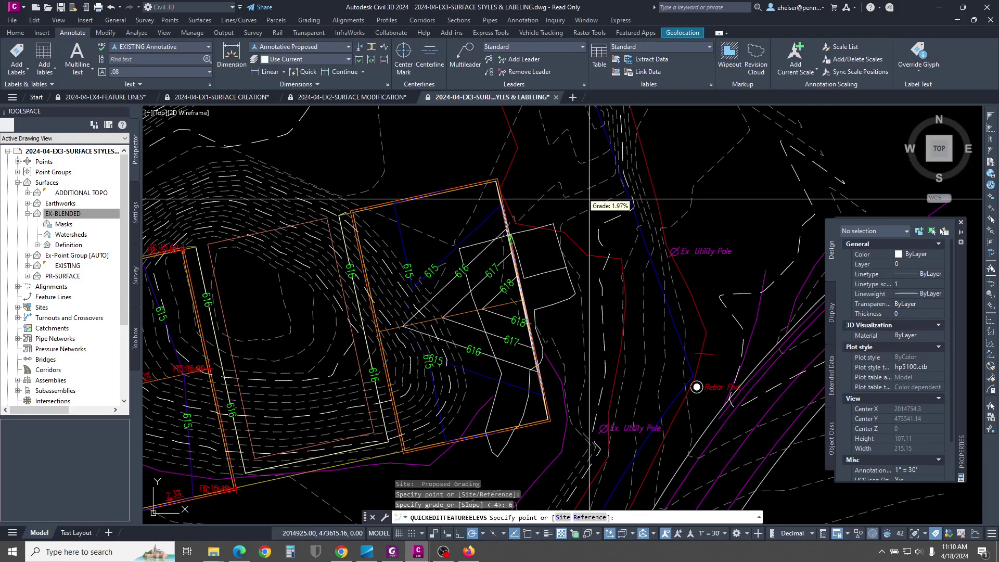
Step: Set the grade of the feature line crossing the east parking area back to -4% and end the elevation editing
{"action": "left_click", "coordinate": [484, 309]}
{"action": "type", "text": "-4"}
{"action": "key", "text": "Return"}
{"action": "key", "text": "Return"}
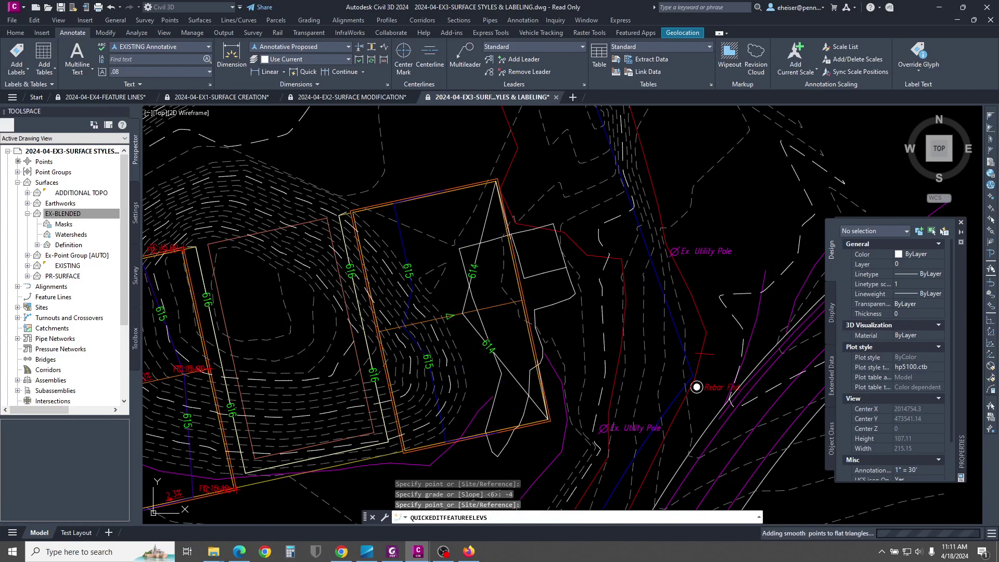
Step: Turn off automatic rebuilding for the PR-SURFACE surface and clear the feature line selection
{"action": "right_click", "coordinate": [73, 216]}
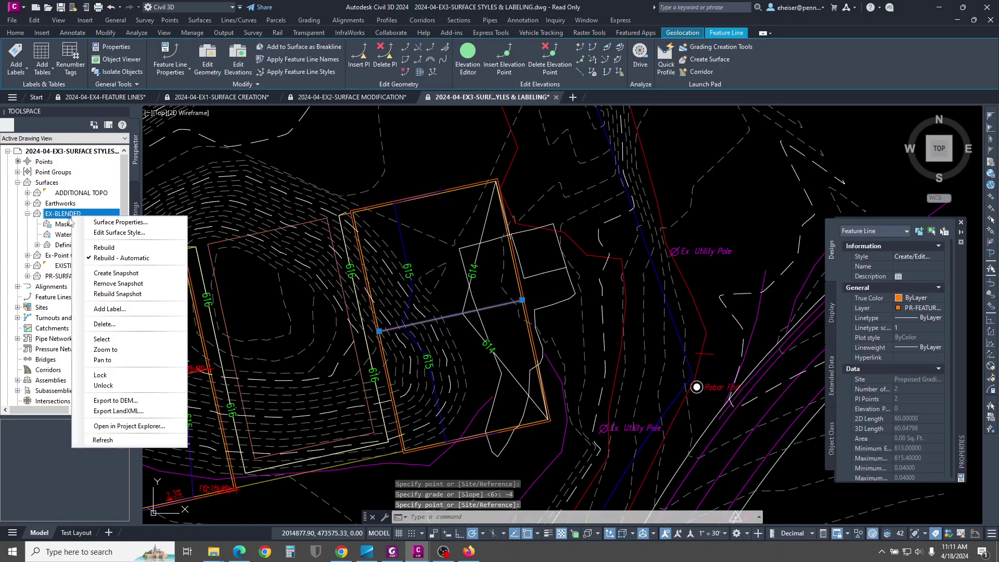
{"action": "right_click", "coordinate": [51, 277]}
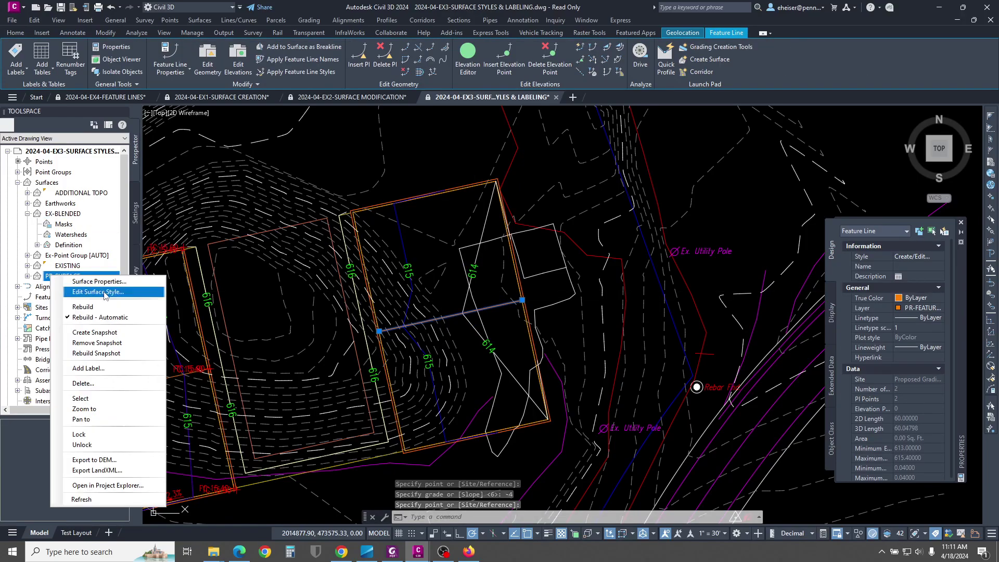
{"action": "left_click", "coordinate": [104, 318]}
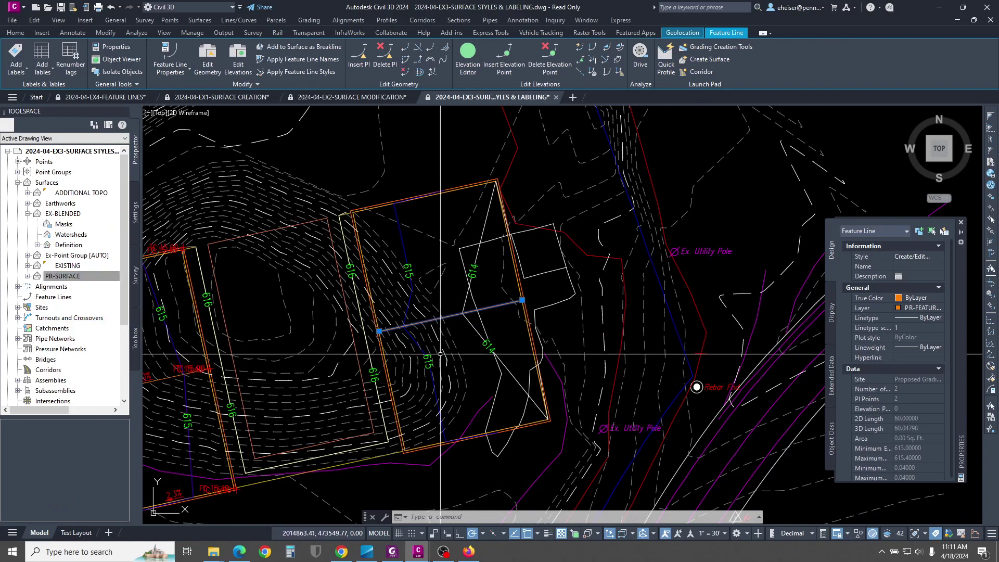
{"action": "mouse_move", "coordinate": [451, 338]}
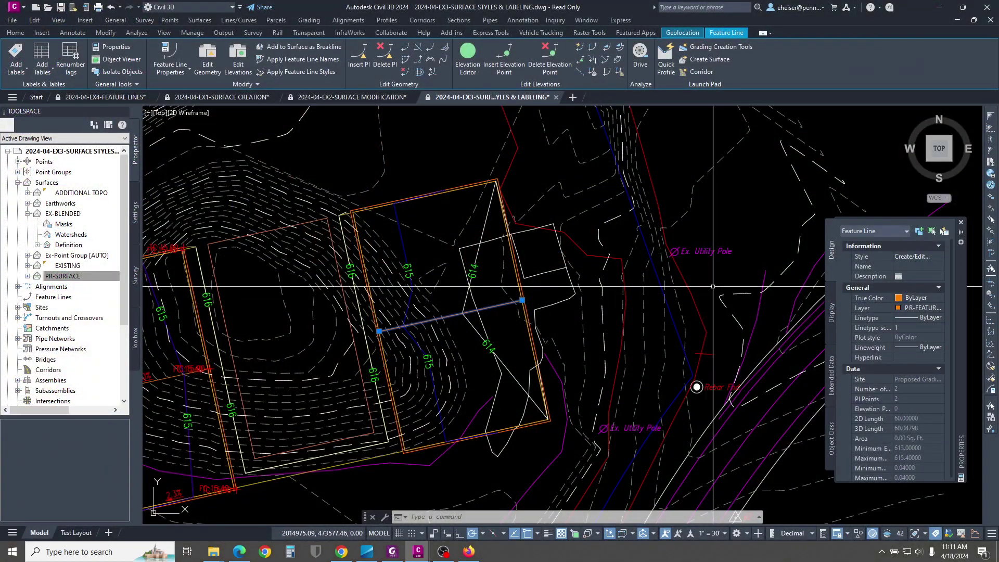
{"action": "left_click", "coordinate": [725, 216]}
{"action": "key", "text": "Escape"}
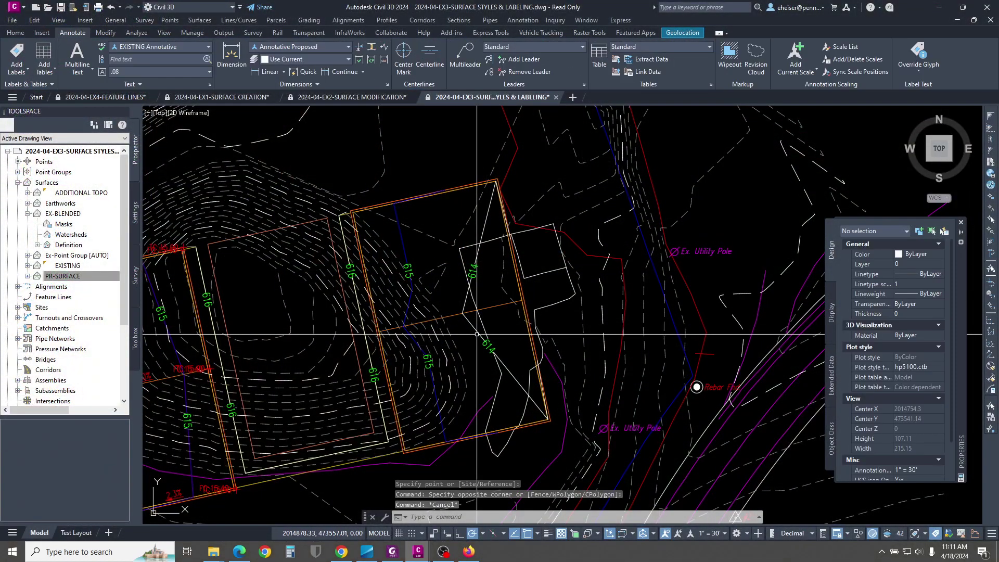
{"action": "key", "text": "Escape"}
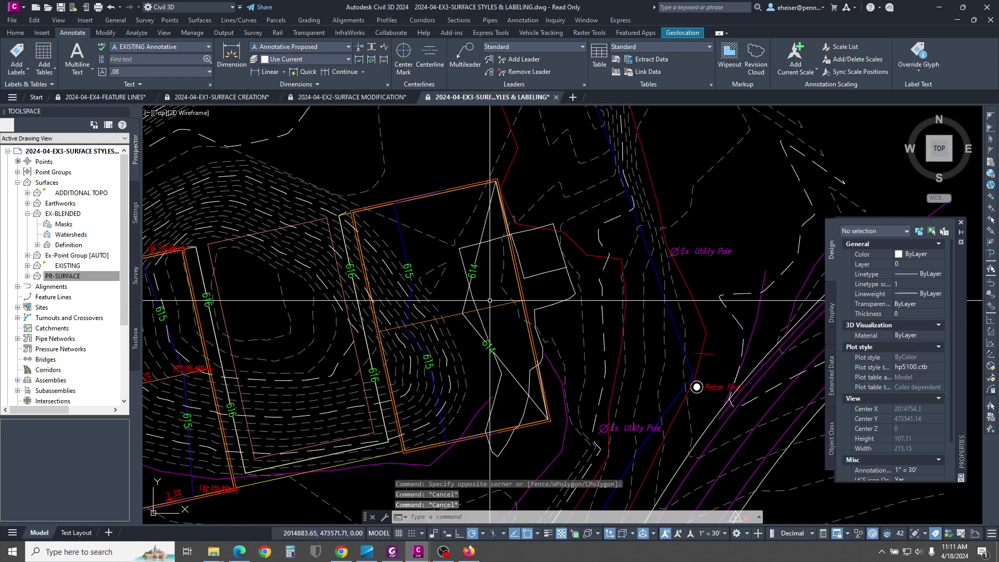
Step: Check the automatic rebuild option of the PR-SURFACE surface without changing it
{"action": "left_click", "coordinate": [472, 304]}
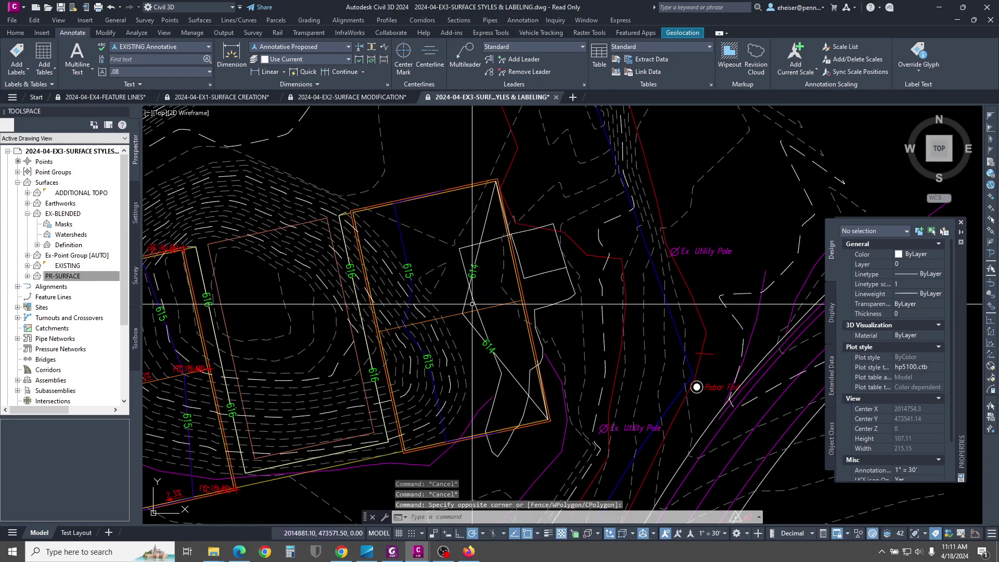
{"action": "middle_click_drag", "start_coordinate": [473, 304], "coordinate": [548, 255]}
{"action": "key", "text": "Escape"}
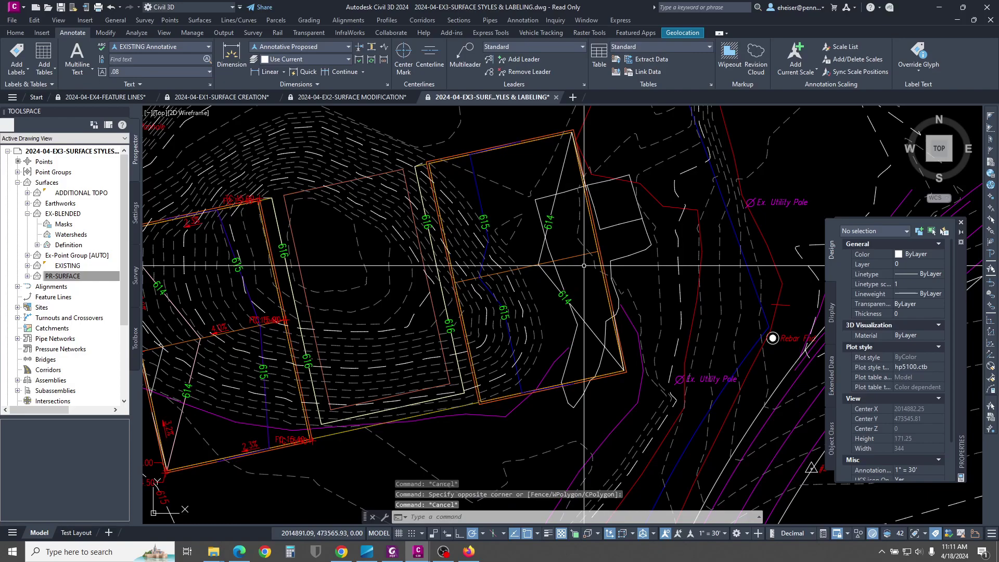
{"action": "mouse_move", "coordinate": [584, 264]}
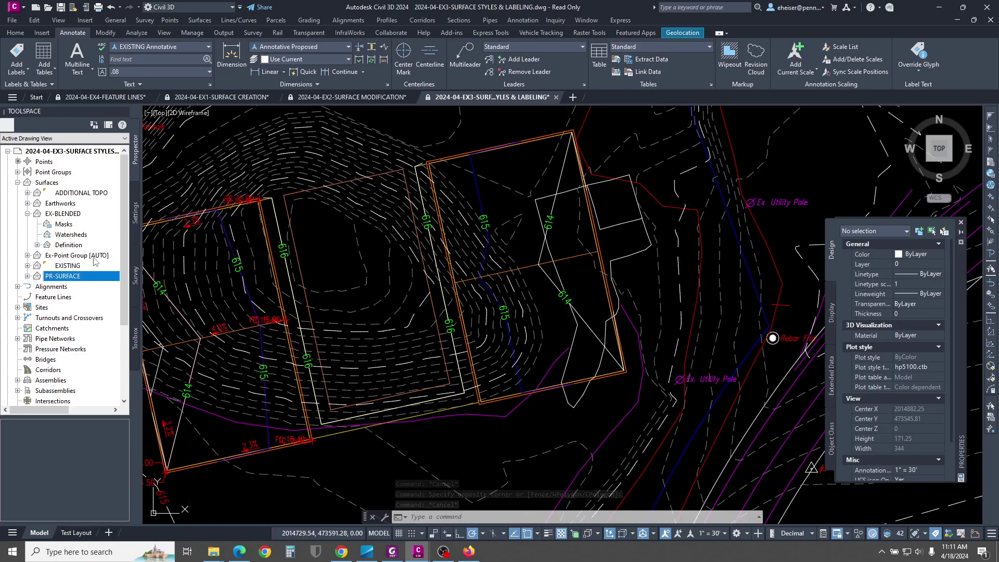
{"action": "right_click", "coordinate": [80, 277]}
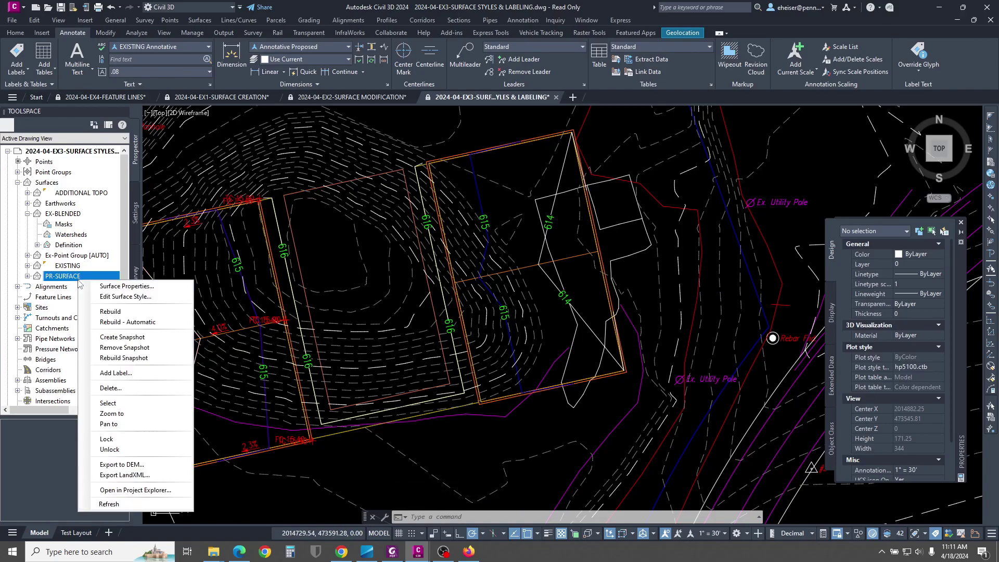
{"action": "left_click", "coordinate": [539, 436]}
{"action": "left_click", "coordinate": [538, 434]}
{"action": "left_click", "coordinate": [537, 432]}
{"action": "left_click", "coordinate": [539, 429]}
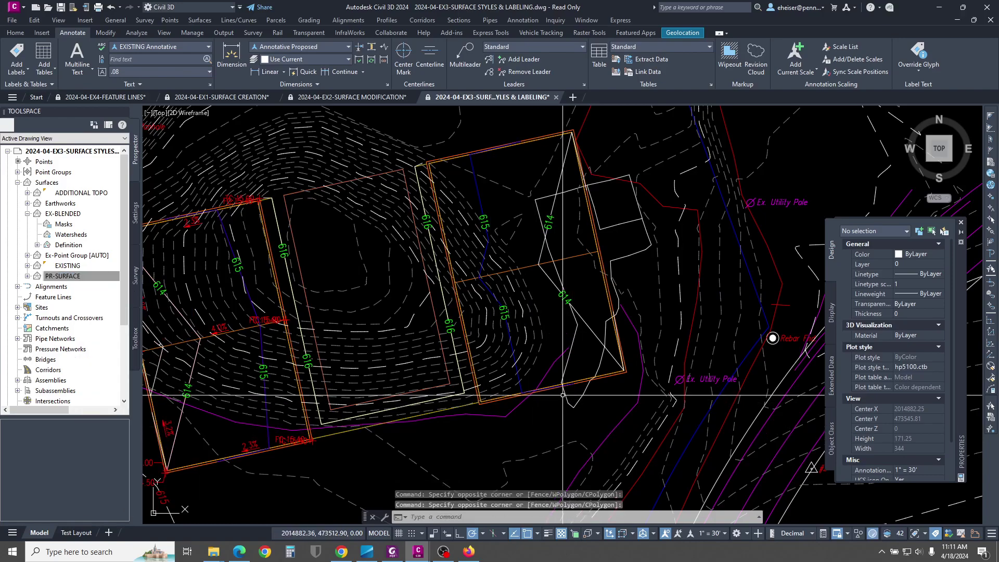
Step: Lock the EX-BLENDED surface against changes
{"action": "scroll", "coordinate": [556, 222], "scroll_direction": "up", "scroll_amount": 2}
{"action": "mouse_move", "coordinate": [571, 241]}
{"action": "middle_mouse_down"}
{"action": "mouse_move", "coordinate": [544, 256]}
{"action": "mouse_move", "coordinate": [549, 385]}
{"action": "middle_mouse_up"}
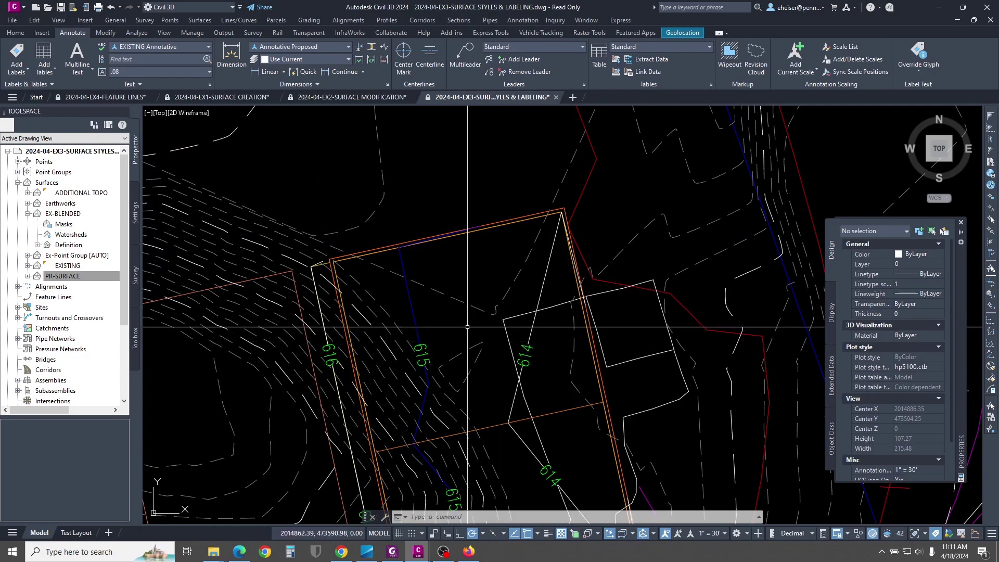
{"action": "mouse_move", "coordinate": [452, 321]}
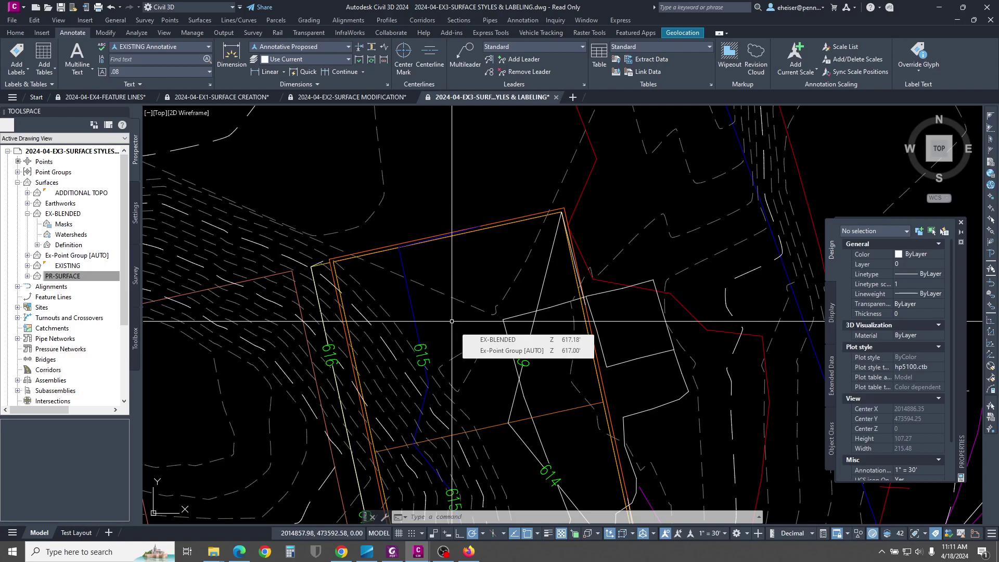
{"action": "scroll", "coordinate": [373, 233], "scroll_direction": "down", "scroll_amount": 2}
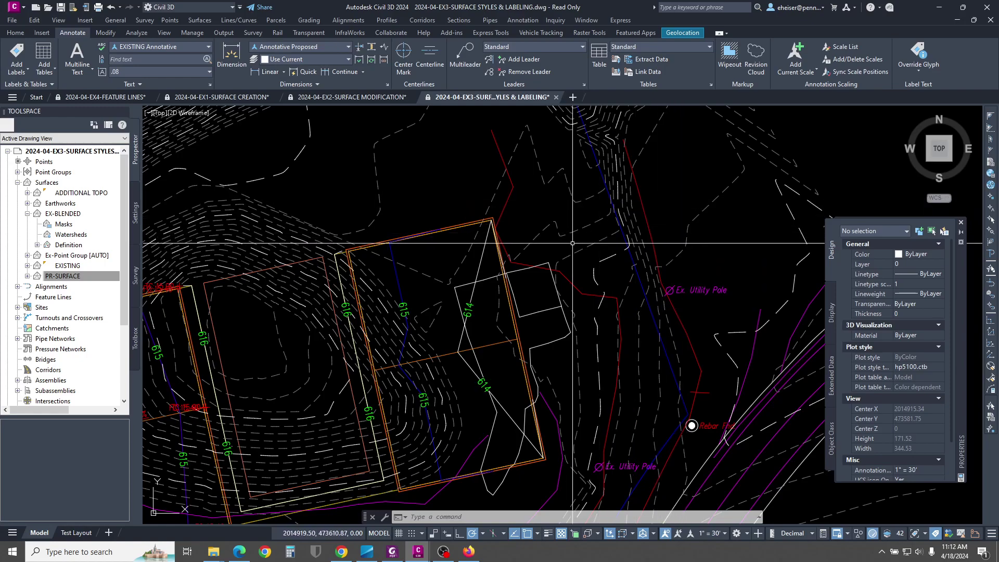
{"action": "scroll", "coordinate": [543, 210], "scroll_direction": "down", "scroll_amount": 2}
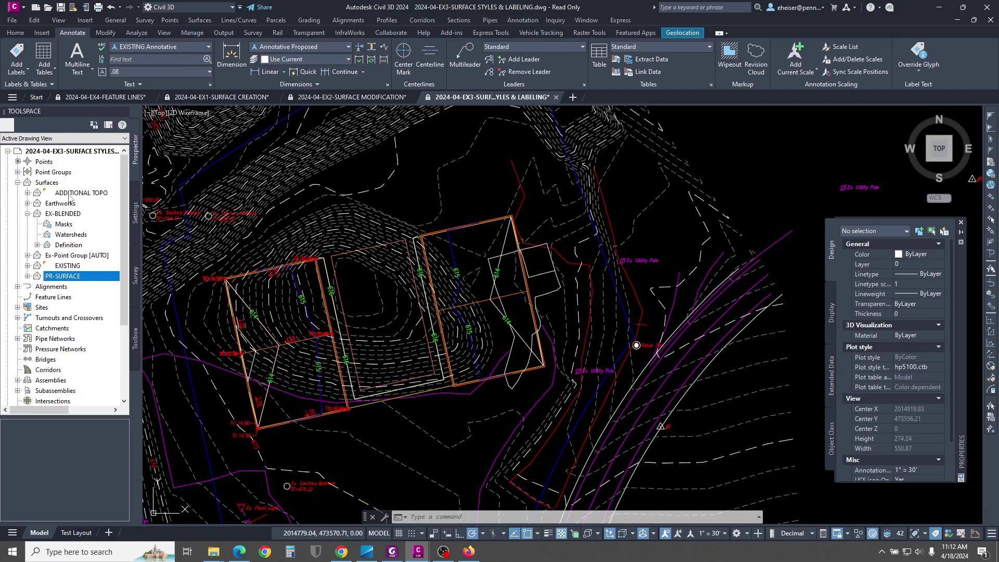
{"action": "right_click", "coordinate": [64, 215]}
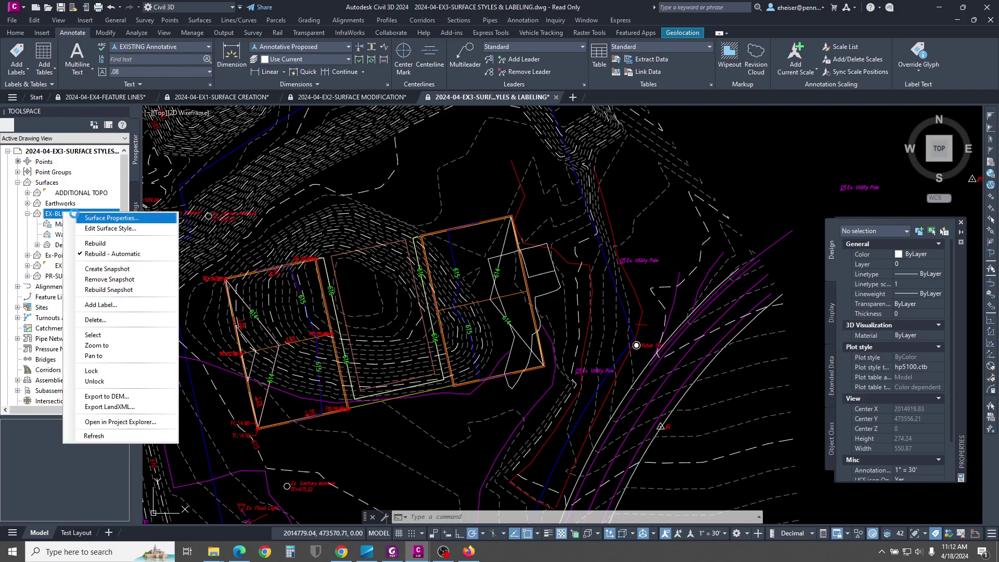
{"action": "left_click", "coordinate": [92, 371]}
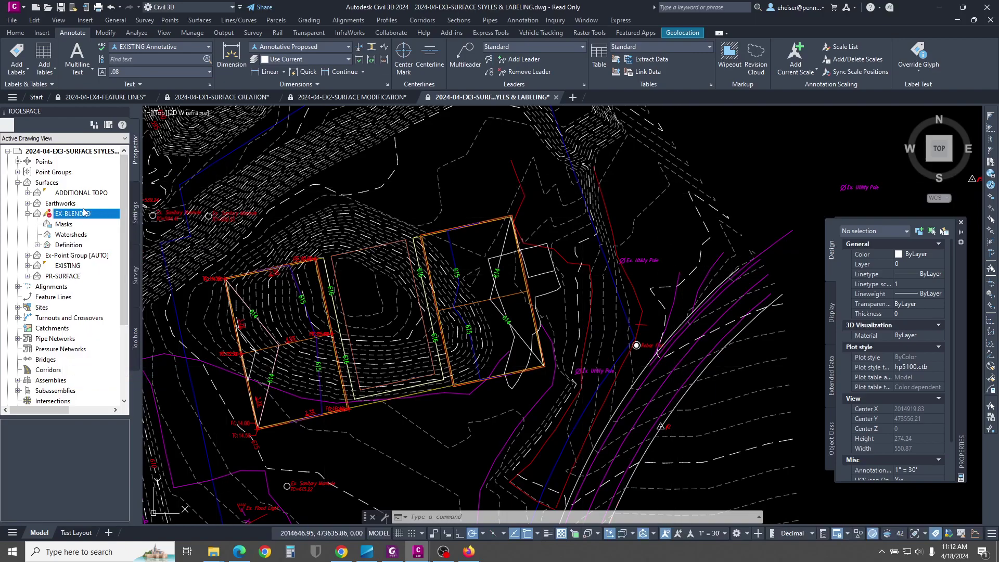
{"action": "mouse_move", "coordinate": [49, 222]}
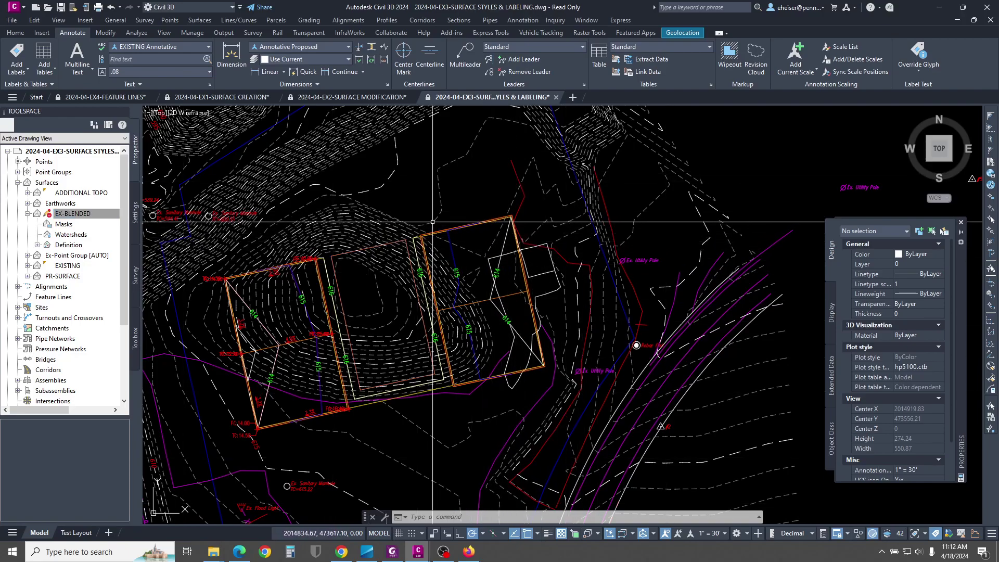
Step: Unlock the EX-BLENDED surface
{"action": "right_click", "coordinate": [70, 217]}
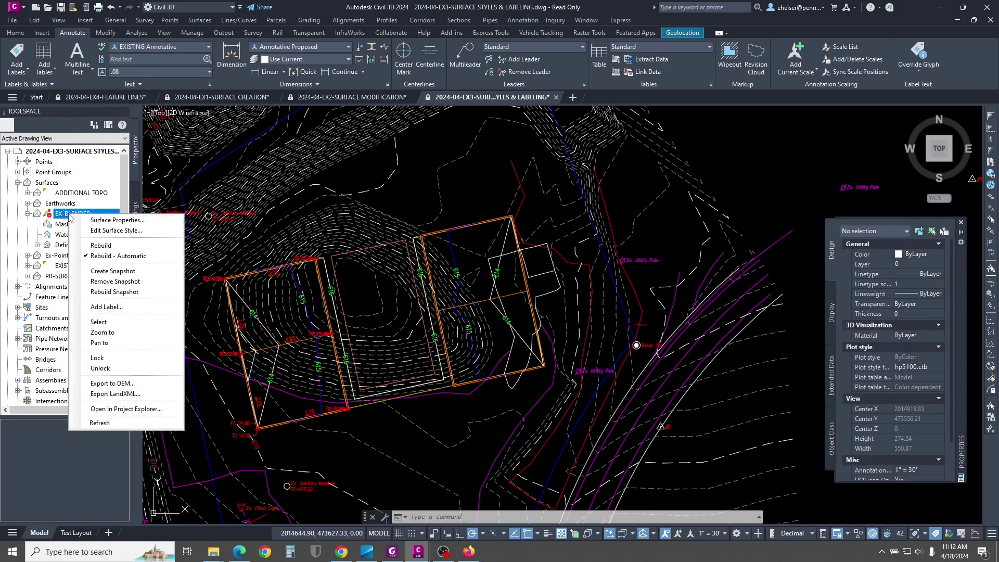
{"action": "left_click", "coordinate": [100, 368]}
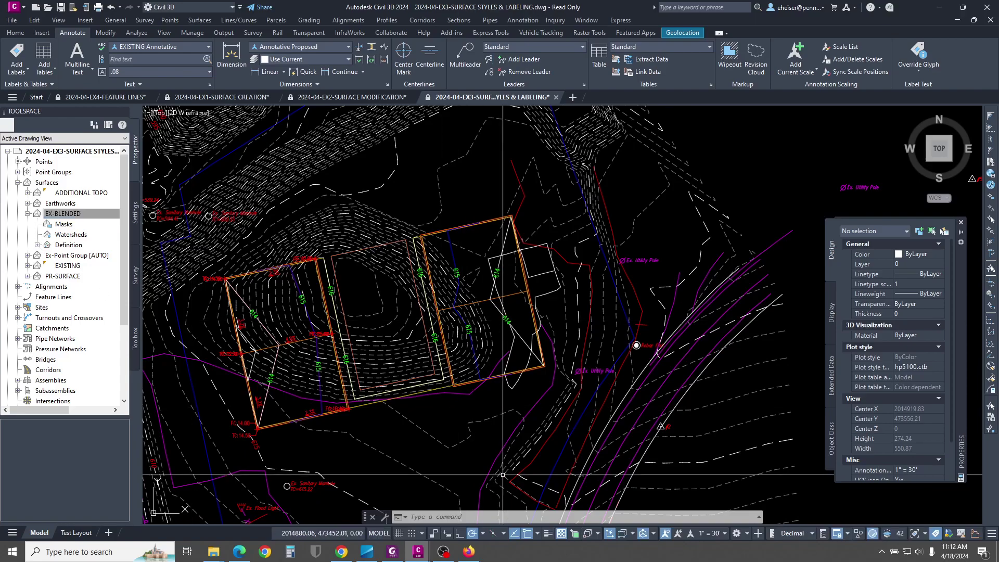
{"action": "left_click", "coordinate": [403, 449]}
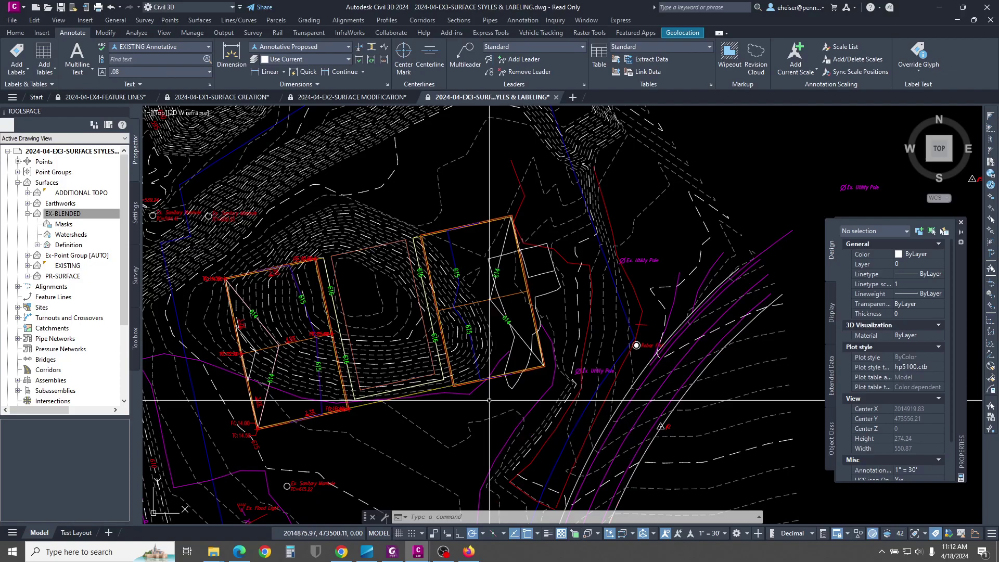
{"action": "left_click", "coordinate": [727, 186]}
{"action": "left_click", "coordinate": [736, 177]}
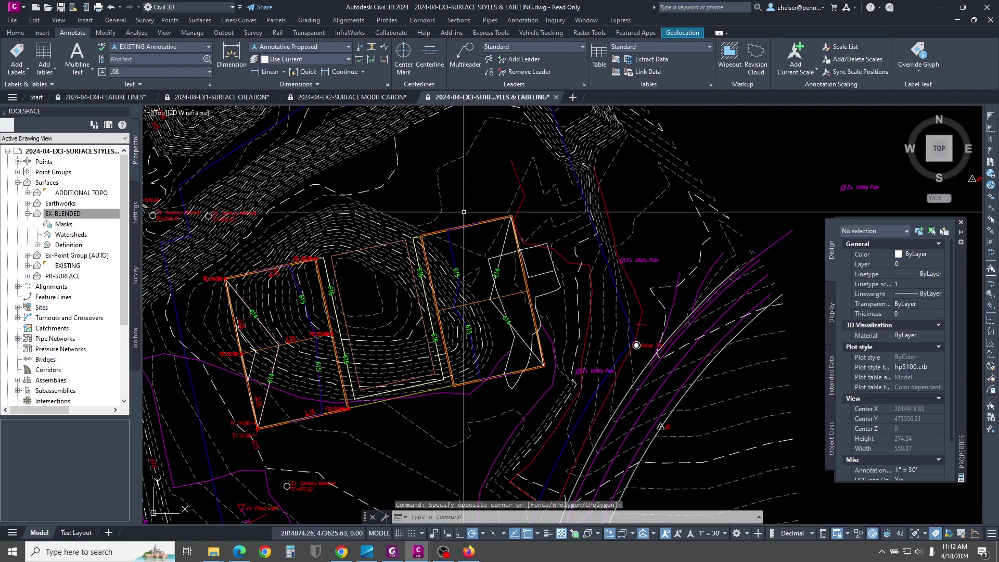
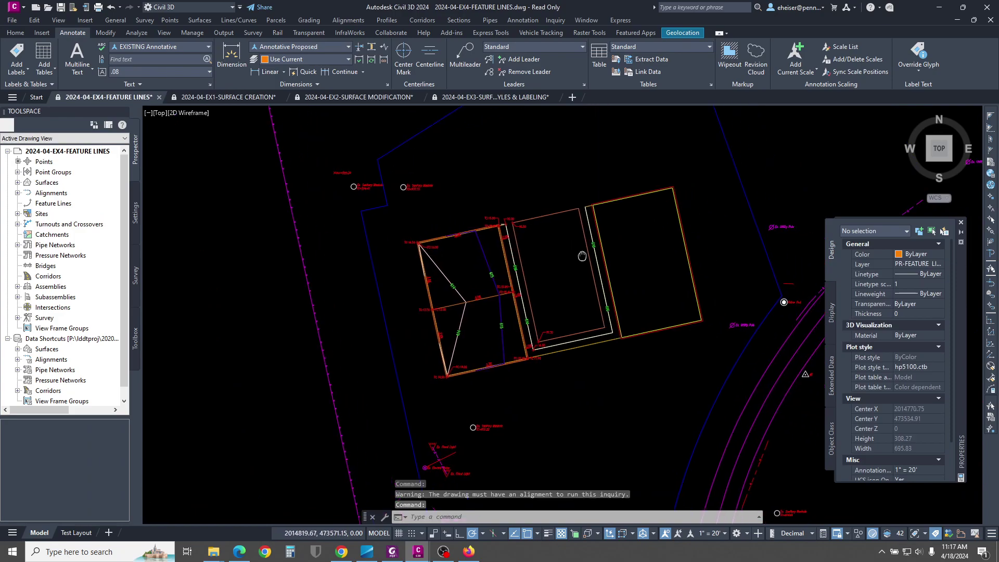
Step: Examine the spot elevations, slope labels and contours in the western parking lot of the feature lines exercise drawing
{"action": "scroll", "coordinate": [578, 211], "scroll_direction": "up", "scroll_amount": 7}
{"action": "middle_click_drag", "start_coordinate": [578, 211], "coordinate": [549, 280]}
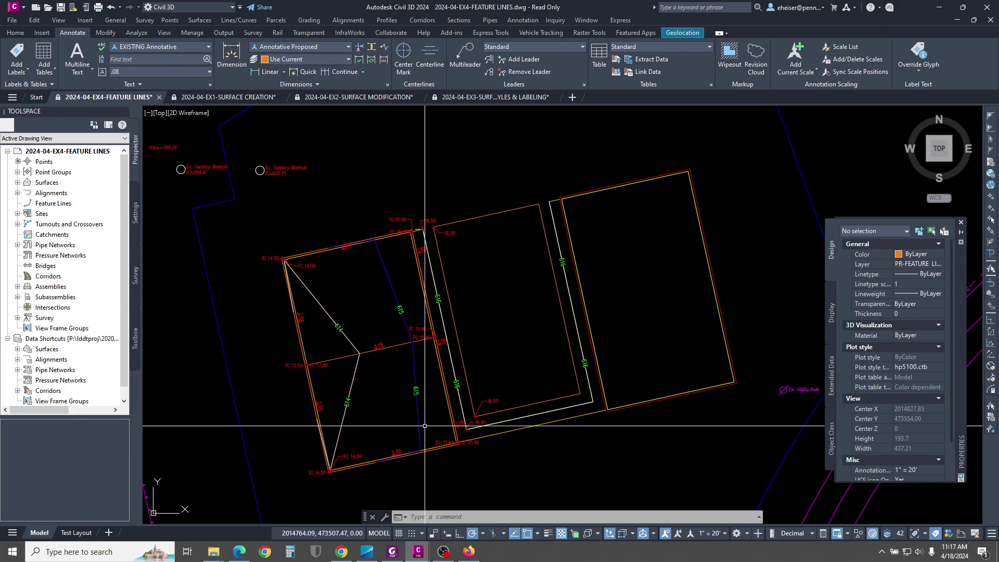
{"action": "middle_click_drag", "start_coordinate": [424, 374], "coordinate": [465, 344]}
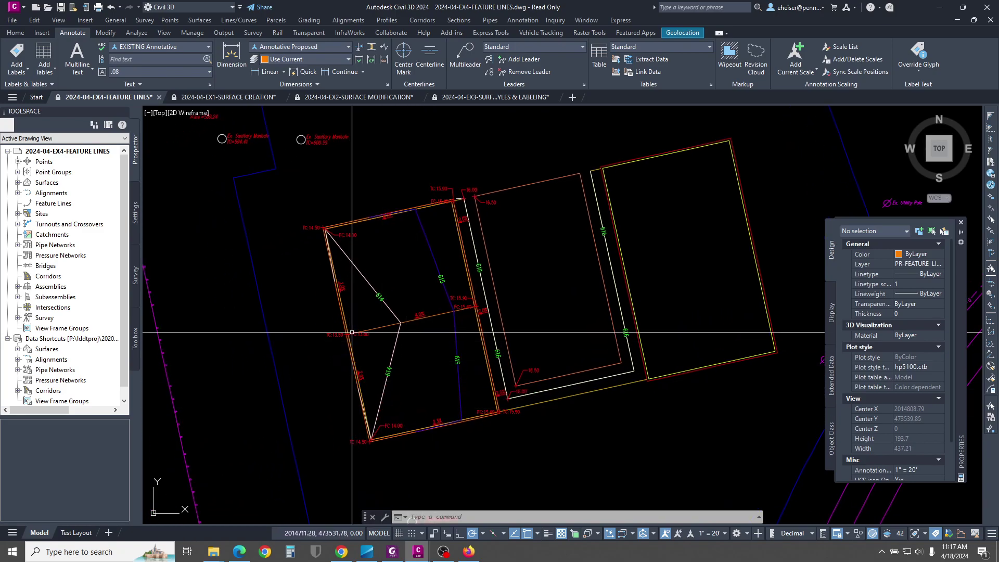
{"action": "scroll", "coordinate": [338, 334], "scroll_direction": "up", "scroll_amount": 2}
{"action": "scroll", "coordinate": [322, 324], "scroll_direction": "up", "scroll_amount": 2}
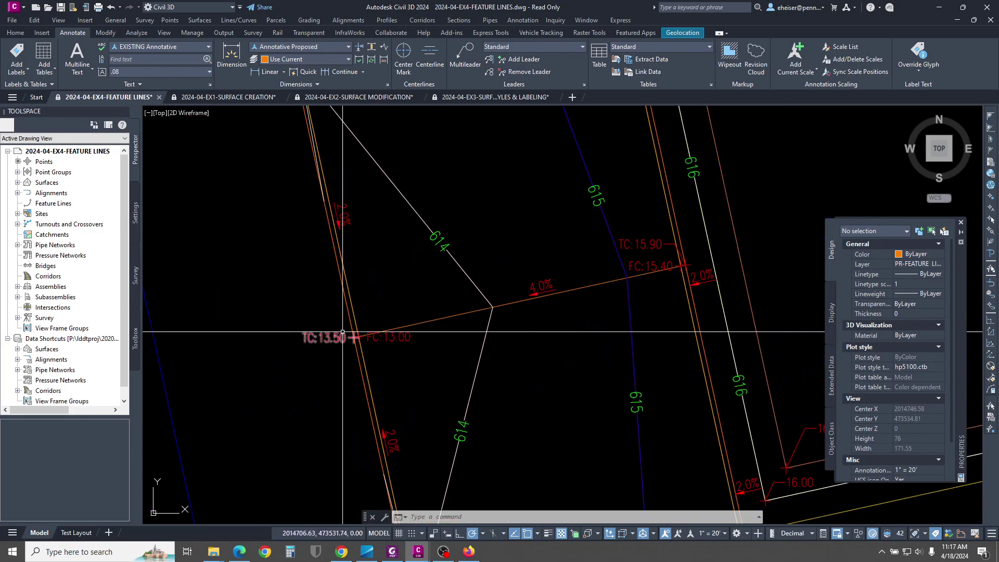
{"action": "mouse_move", "coordinate": [620, 266]}
{"action": "middle_mouse_down"}
{"action": "mouse_move", "coordinate": [572, 294]}
{"action": "mouse_move", "coordinate": [525, 251]}
{"action": "middle_mouse_up"}
{"action": "scroll", "coordinate": [573, 293], "scroll_direction": "down", "scroll_amount": 2}
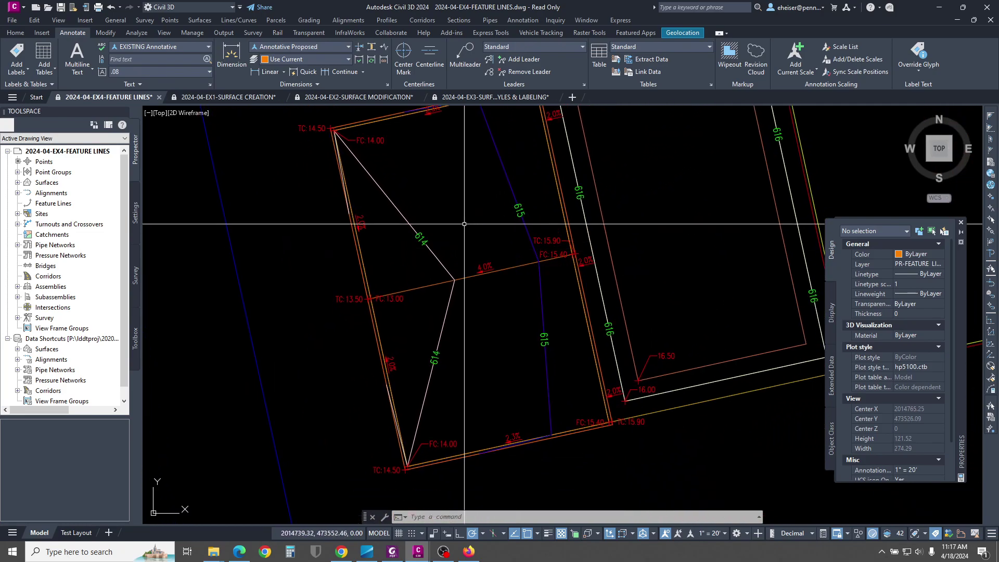
Step: Select the 614 and 615 contour polylines in the western lot to inspect them, and clear the selection
{"action": "left_click", "coordinate": [448, 226]}
{"action": "left_click", "coordinate": [425, 268]}
{"action": "left_click", "coordinate": [513, 167]}
{"action": "left_click", "coordinate": [479, 186]}
{"action": "left_click", "coordinate": [502, 162], "text": "shift"}
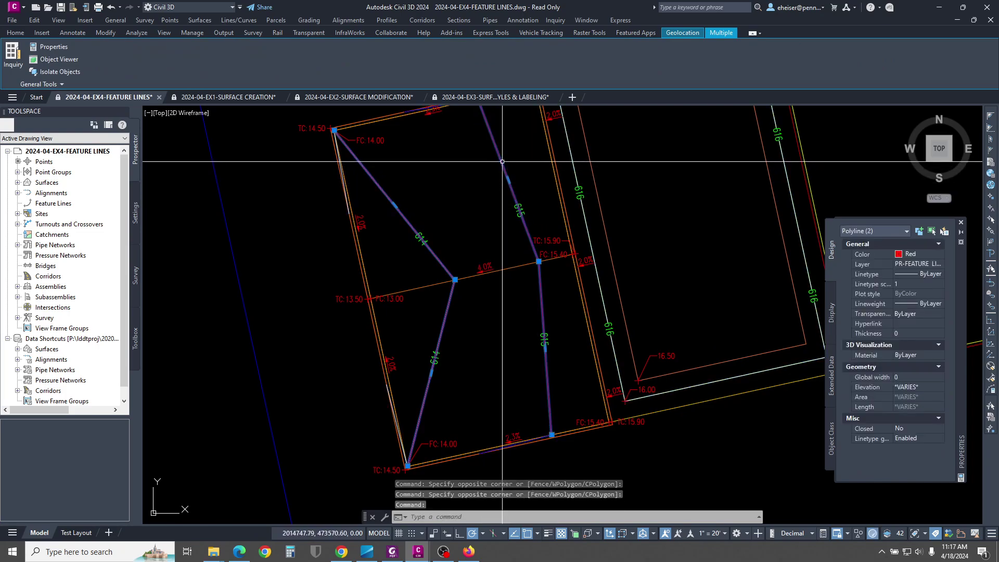
{"action": "key", "text": "Delete"}
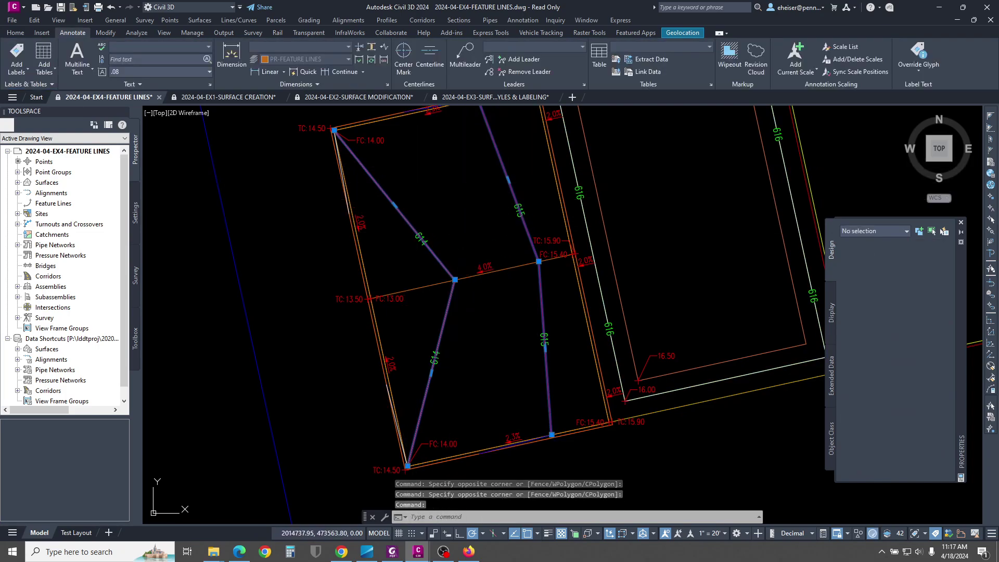
{"action": "scroll", "coordinate": [523, 300], "scroll_direction": "down", "scroll_amount": 5}
{"action": "scroll", "coordinate": [513, 223], "scroll_direction": "up", "scroll_amount": 3}
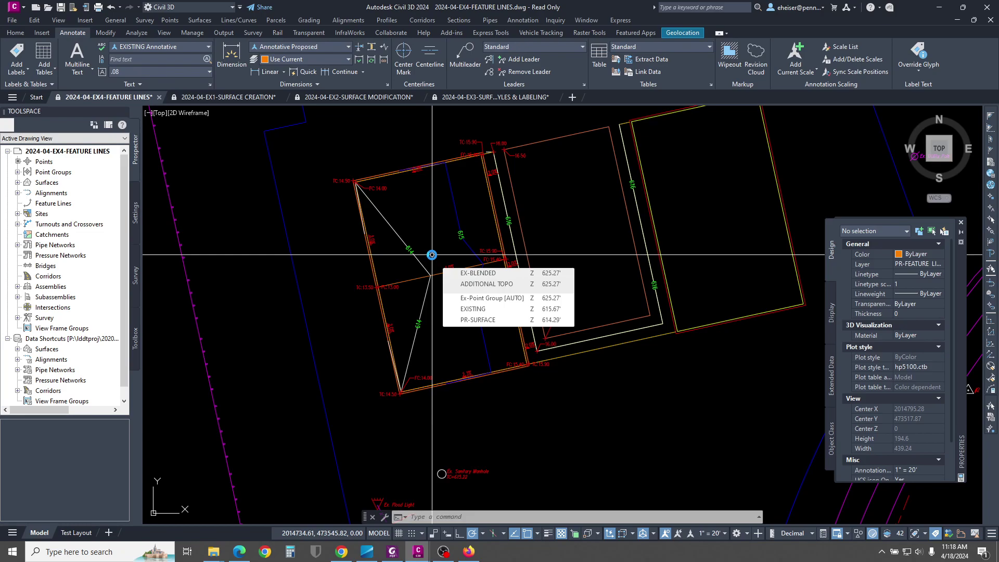
{"action": "middle_click_drag", "start_coordinate": [432, 255], "coordinate": [303, 303]}
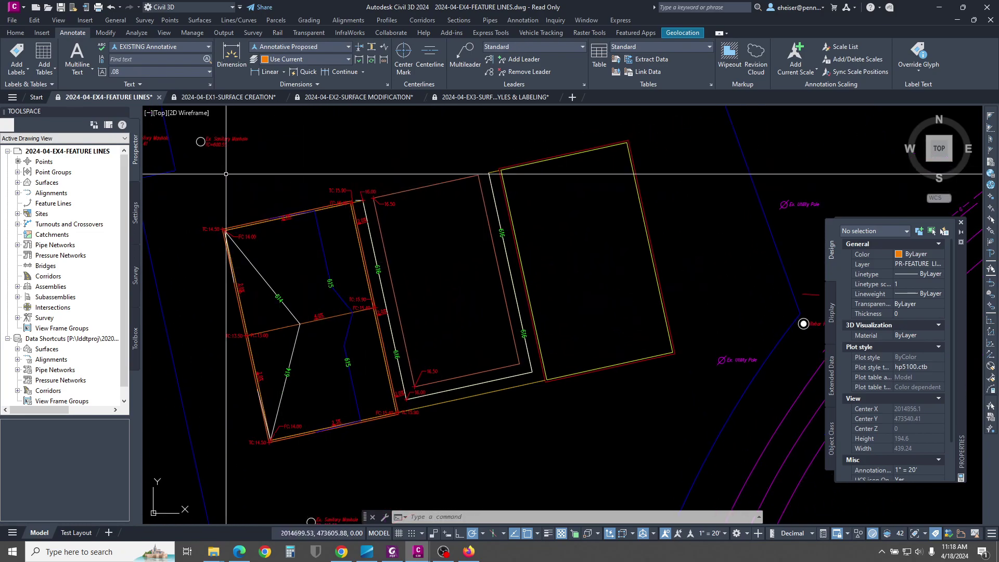
Step: Start a new feature line in the Proposed Grading site with the Standard style on the PR-FEATURE LINES layer
{"action": "left_click", "coordinate": [15, 33]}
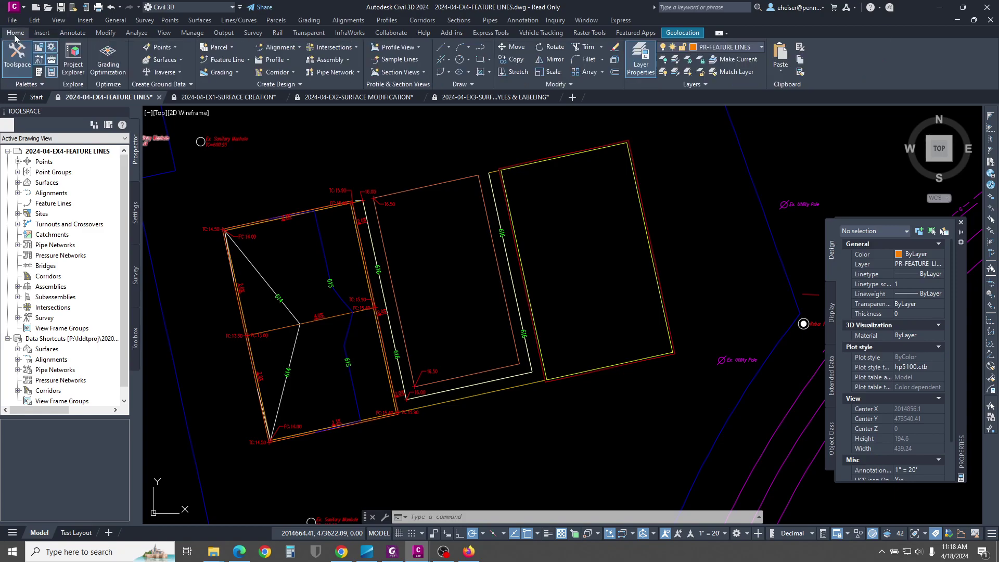
{"action": "left_click", "coordinate": [236, 60]}
{"action": "left_click", "coordinate": [232, 76]}
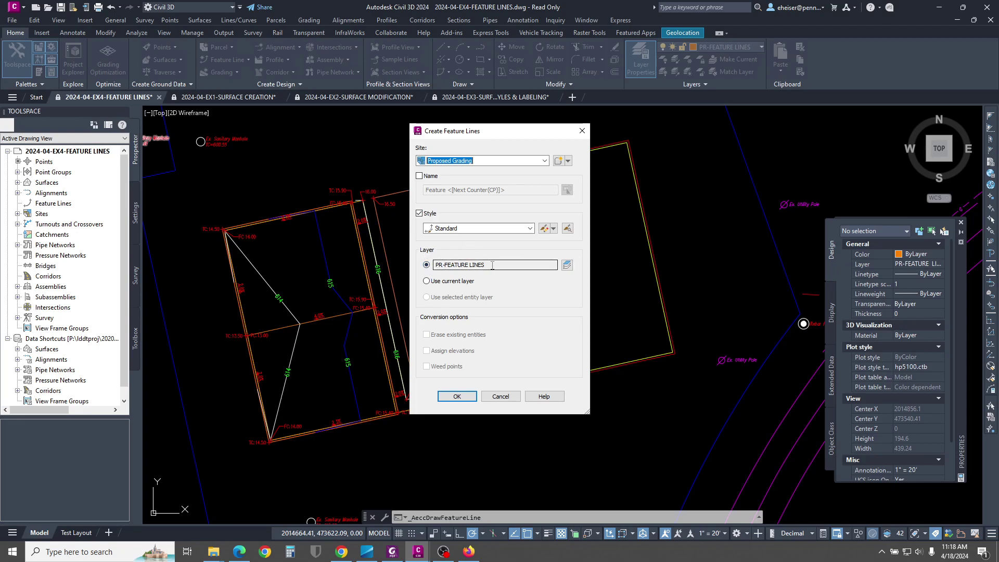
{"action": "left_click", "coordinate": [457, 396]}
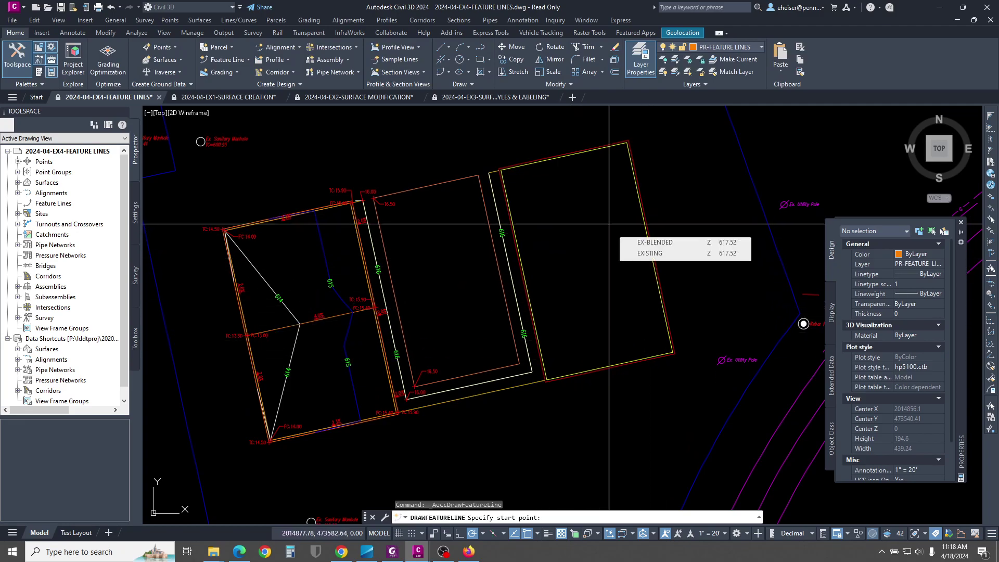
Step: Draw the 60 ft feature line between the midpoints of the eastern lot's long pavement edges, with elevation 0 and grade 0
{"action": "scroll", "coordinate": [620, 213], "scroll_direction": "up", "scroll_amount": 3}
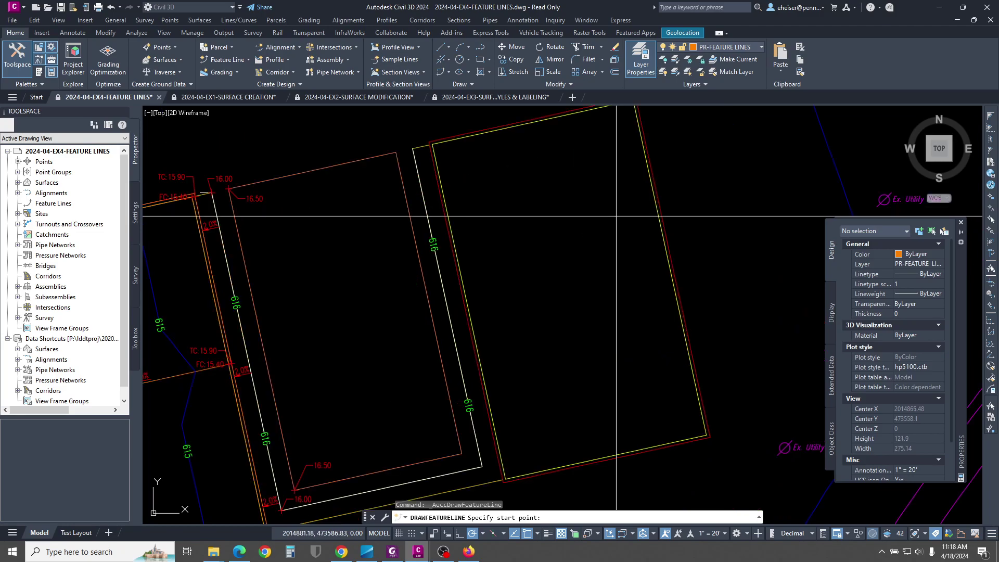
{"action": "middle_click_drag", "start_coordinate": [597, 258], "coordinate": [500, 302]}
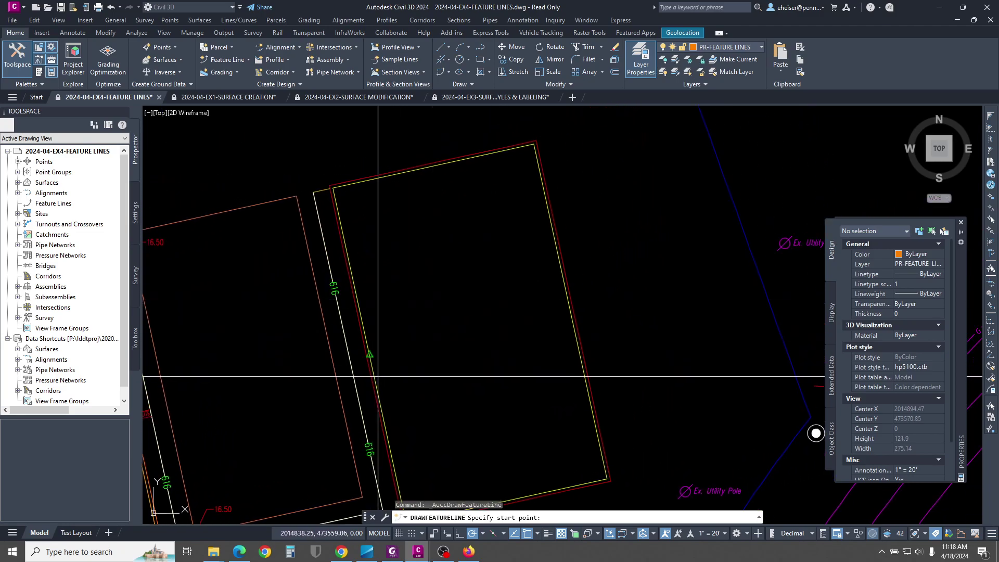
{"action": "middle_click_drag", "start_coordinate": [419, 331], "coordinate": [598, 262]}
{"action": "scroll", "coordinate": [598, 263], "scroll_direction": "down", "scroll_amount": 2}
{"action": "mouse_move", "coordinate": [598, 262]}
{"action": "middle_mouse_down"}
{"action": "mouse_move", "coordinate": [627, 273]}
{"action": "mouse_move", "coordinate": [591, 271]}
{"action": "middle_mouse_up"}
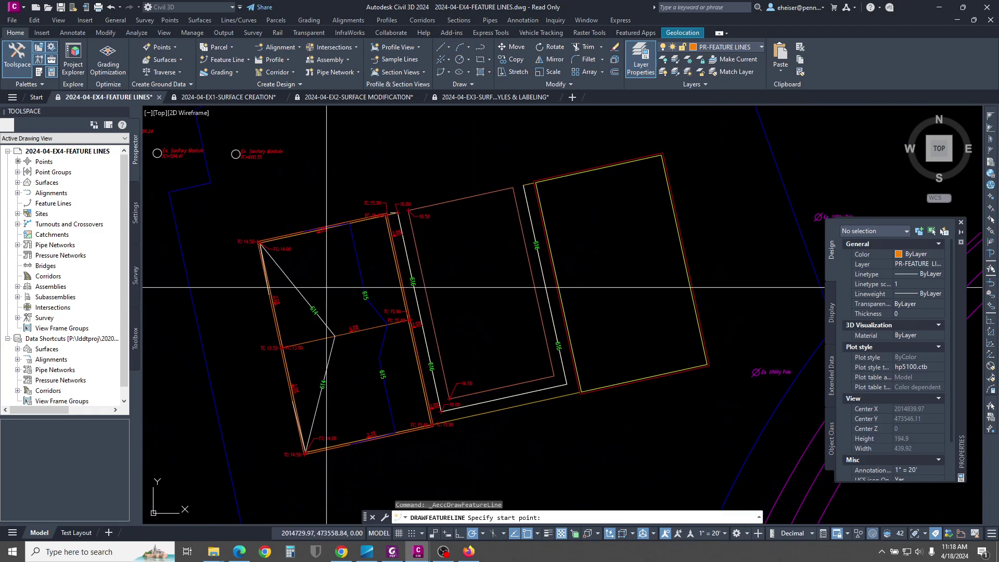
{"action": "scroll", "coordinate": [550, 315], "scroll_direction": "up", "scroll_amount": 4}
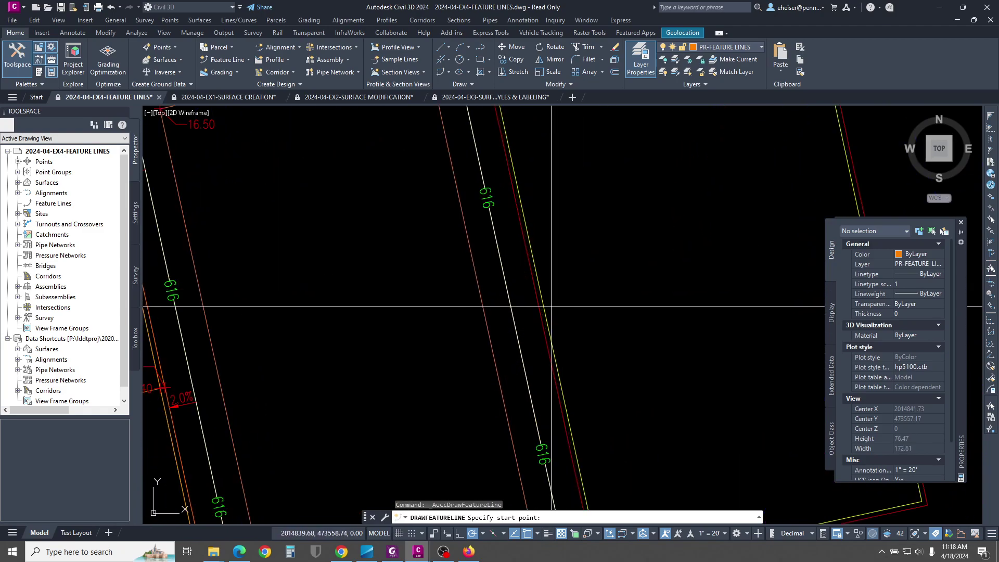
{"action": "left_click", "coordinate": [550, 315]}
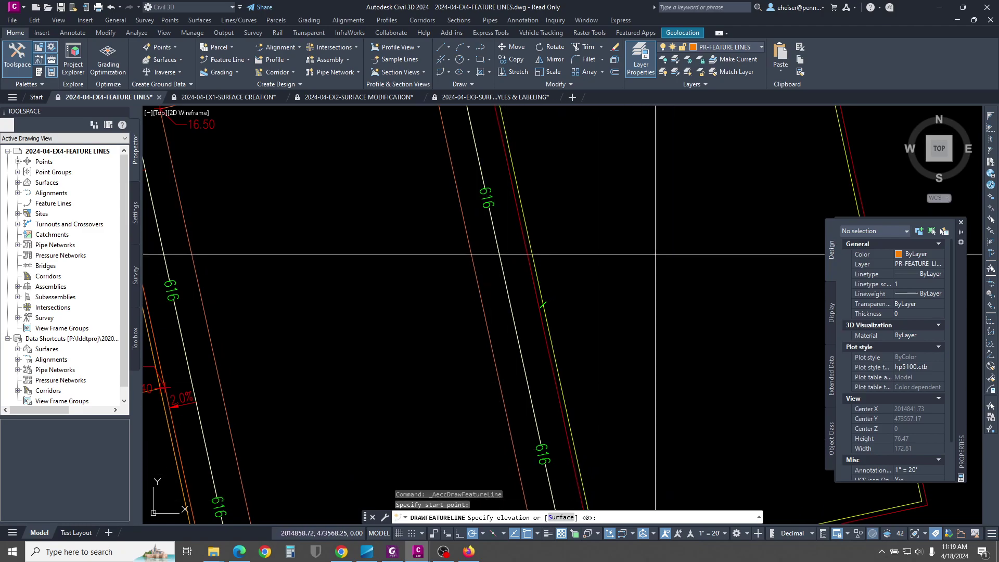
{"action": "key", "text": "Return"}
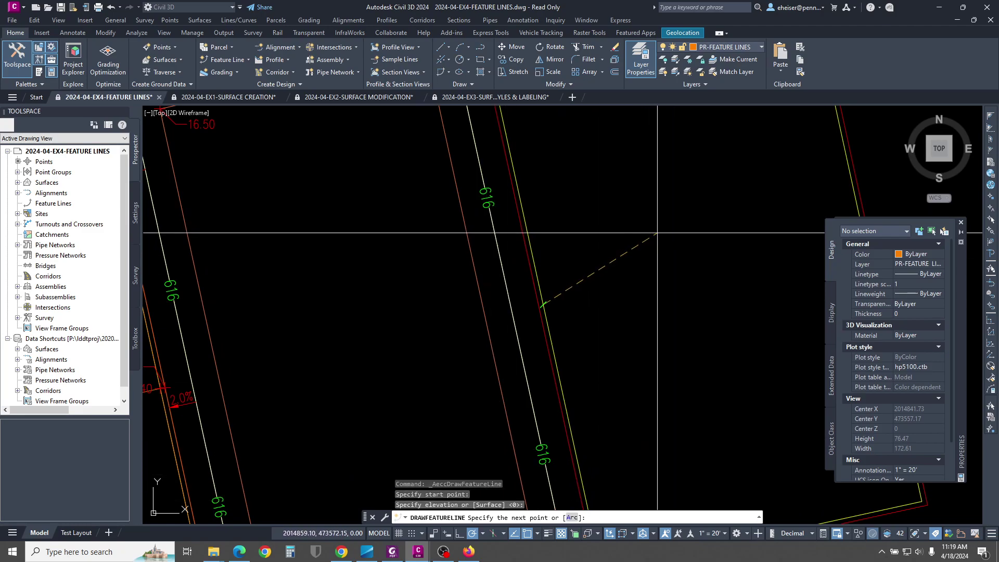
{"action": "middle_click_drag", "start_coordinate": [657, 241], "coordinate": [526, 272]}
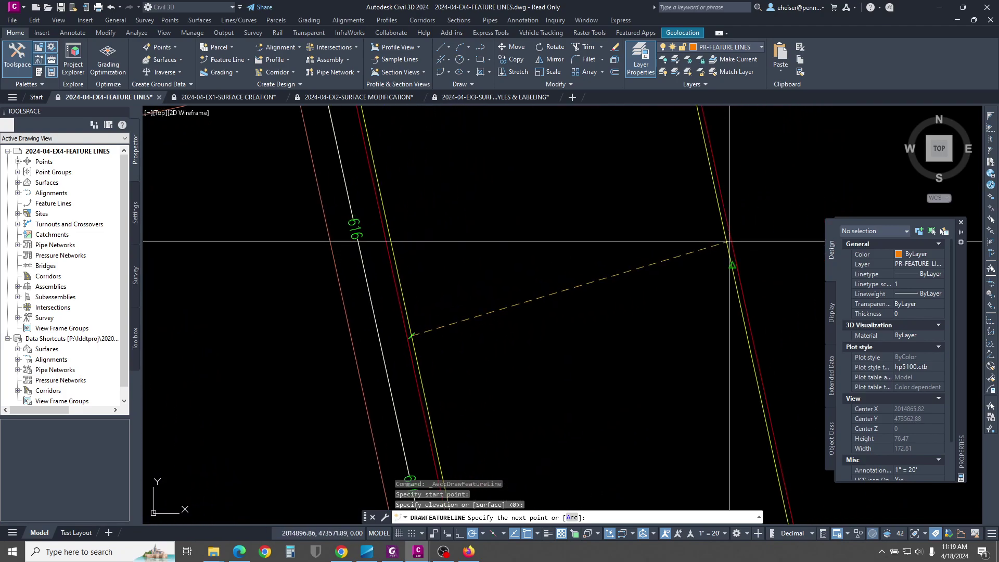
{"action": "left_click", "coordinate": [728, 247]}
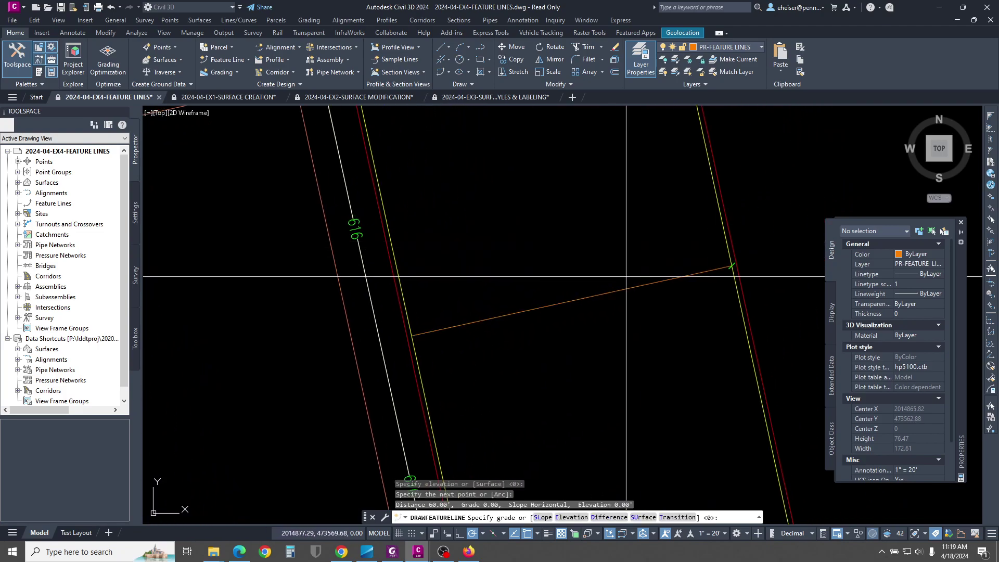
{"action": "key", "text": "Return"}
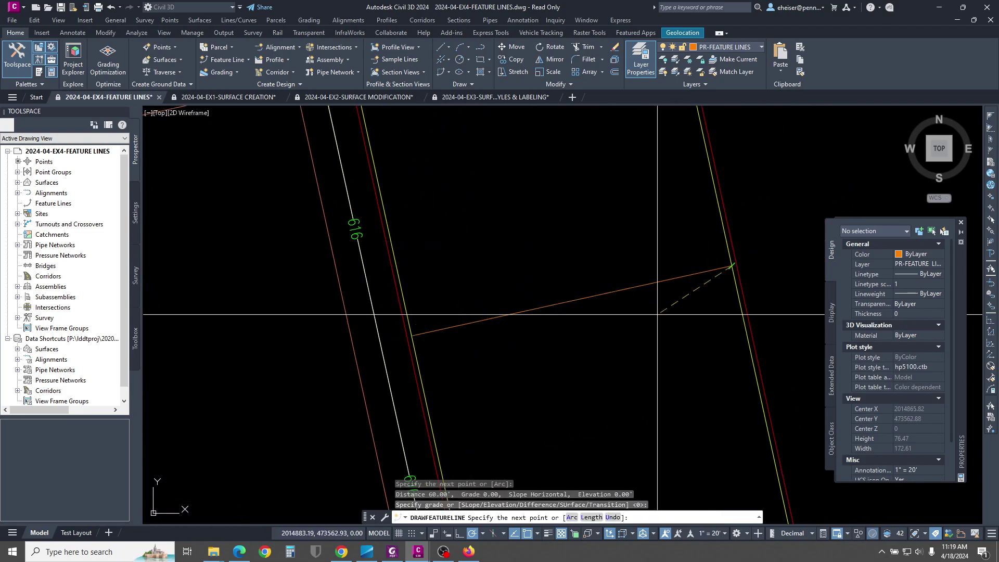
{"action": "key", "text": "Return"}
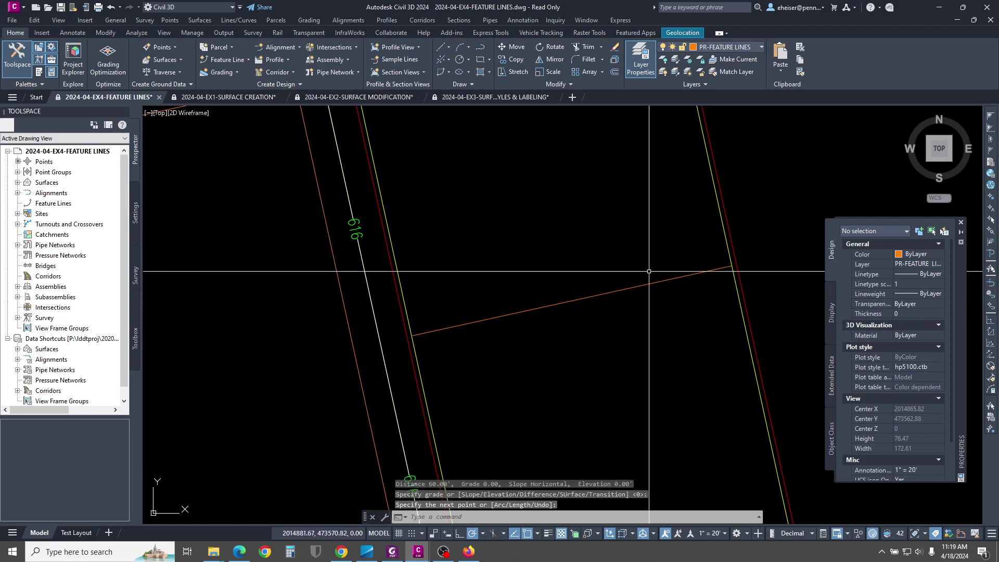
Step: Check the properties of the new feature line across the eastern lot and clear the selection
{"action": "left_click", "coordinate": [651, 307]}
{"action": "left_click", "coordinate": [606, 255]}
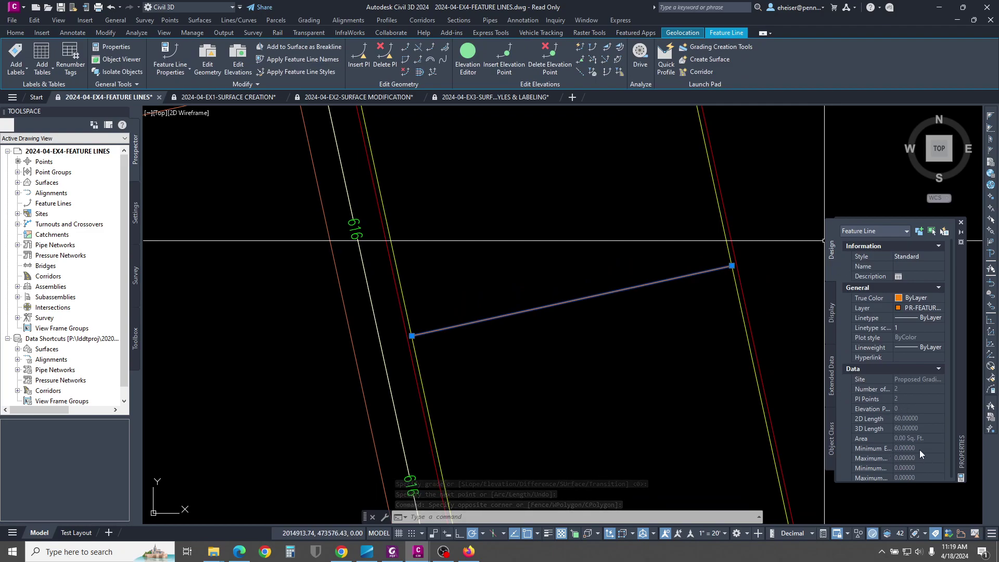
{"action": "key", "text": "Escape"}
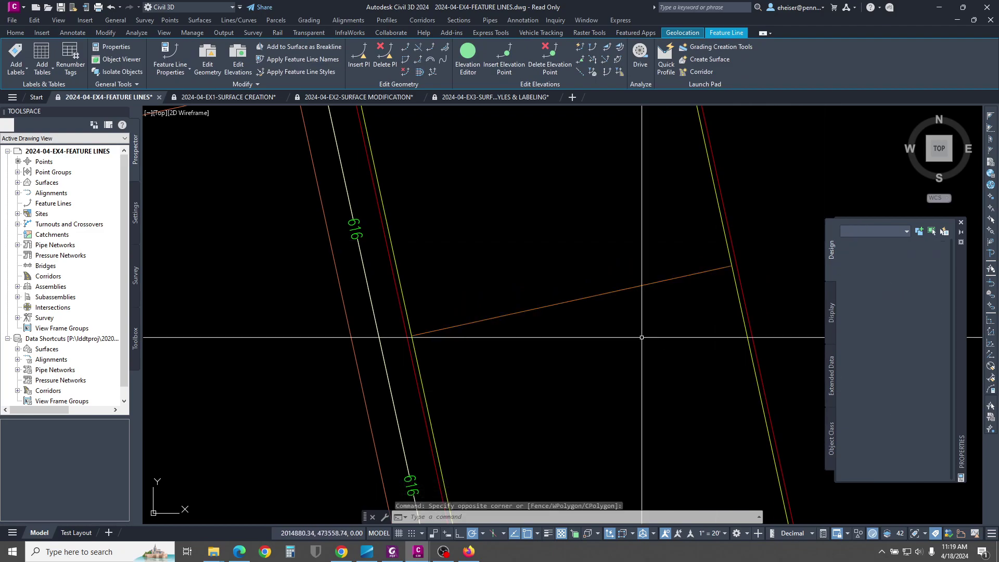
Step: Convert the eastern lot's two PR-EOP polylines to feature lines in the Proposed Grading site on the PR-FEATURE LINES layer, keeping the original polylines
{"action": "scroll", "coordinate": [627, 326], "scroll_direction": "down", "scroll_amount": 4}
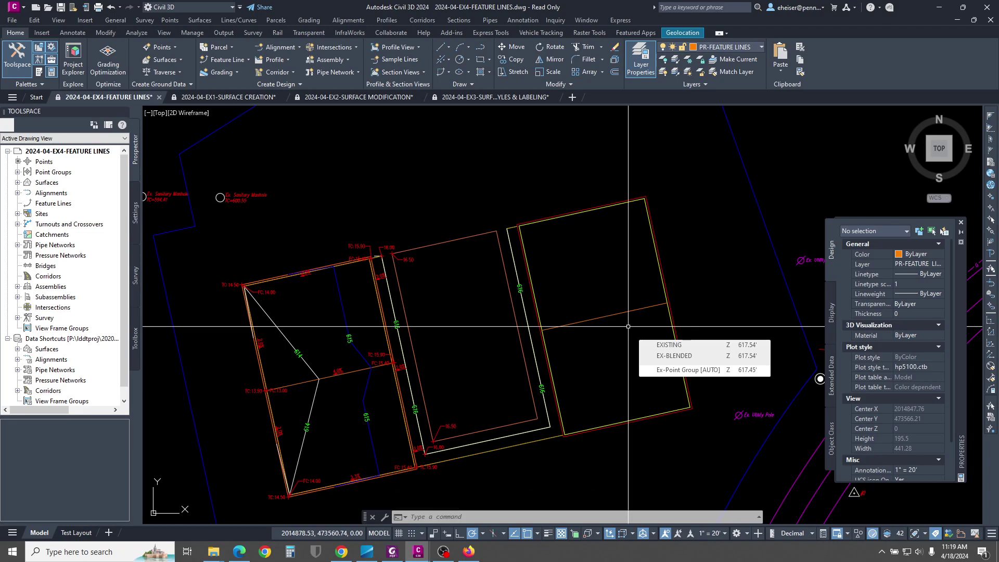
{"action": "scroll", "coordinate": [549, 219], "scroll_direction": "up", "scroll_amount": 2}
{"action": "left_click", "coordinate": [546, 222]}
{"action": "mouse_move", "coordinate": [625, 354]}
{"action": "middle_mouse_down"}
{"action": "mouse_move", "coordinate": [611, 239]}
{"action": "mouse_move", "coordinate": [590, 234]}
{"action": "middle_mouse_up"}
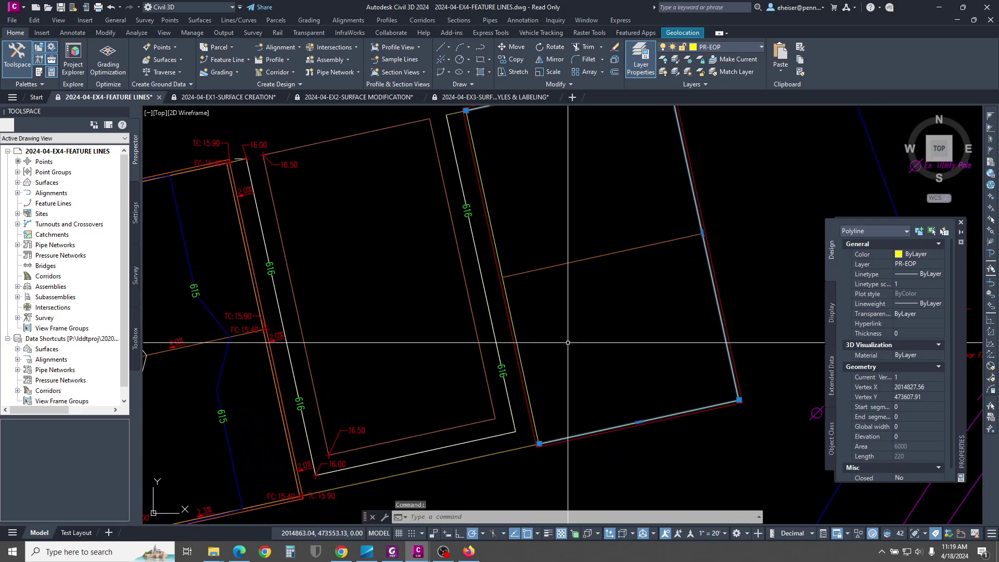
{"action": "left_click", "coordinate": [519, 342]}
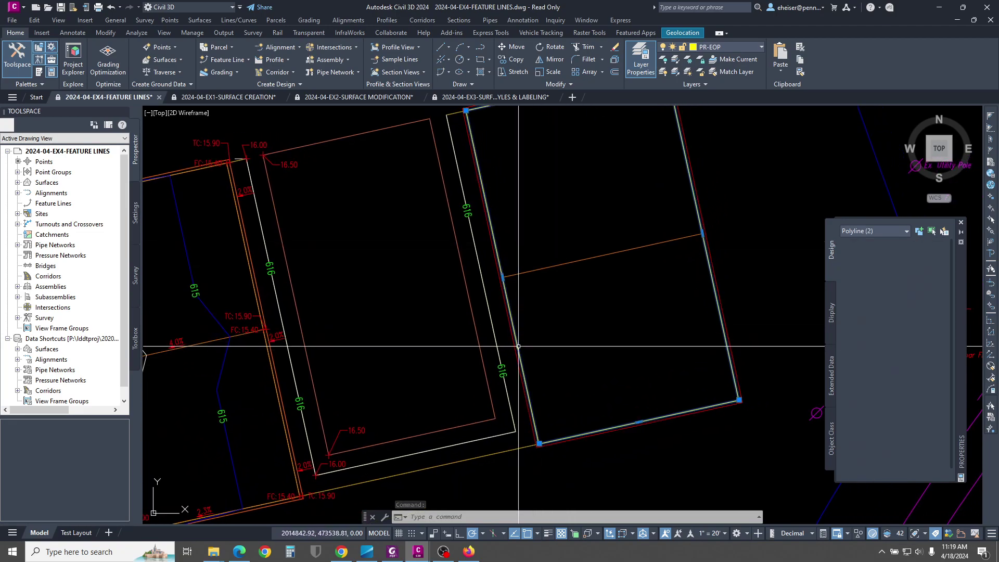
{"action": "middle_click_drag", "start_coordinate": [602, 288], "coordinate": [548, 335]}
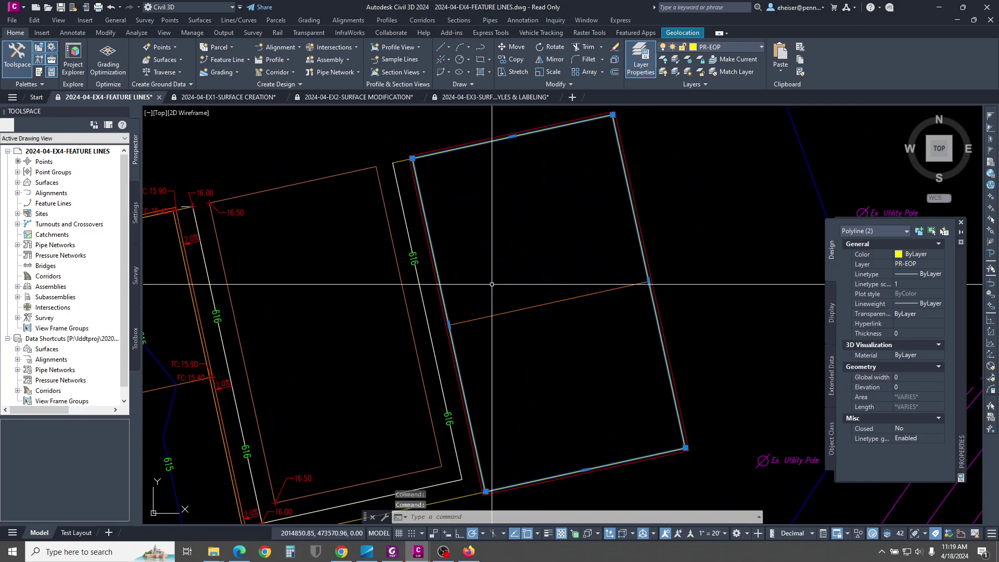
{"action": "left_click", "coordinate": [247, 60]}
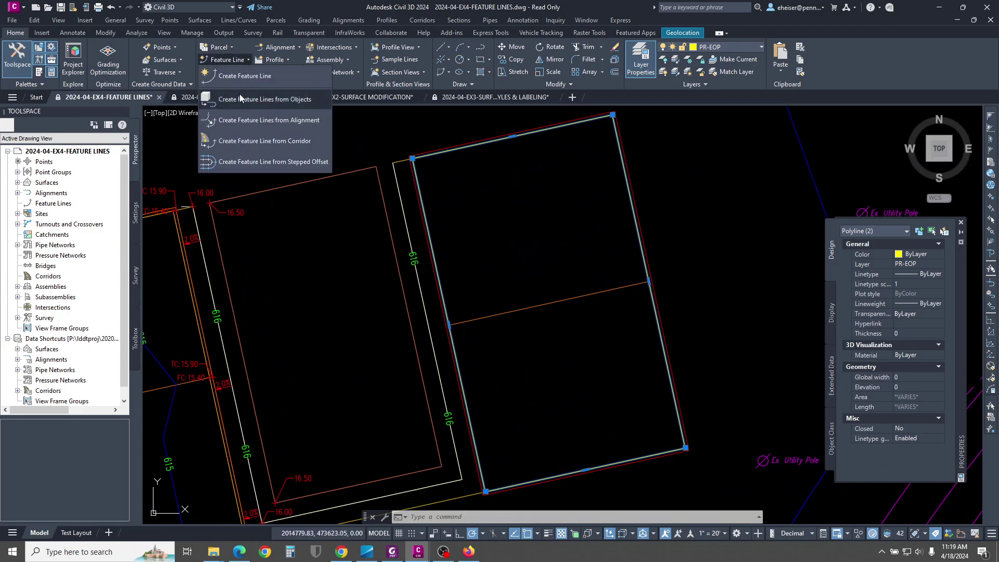
{"action": "left_click", "coordinate": [321, 100]}
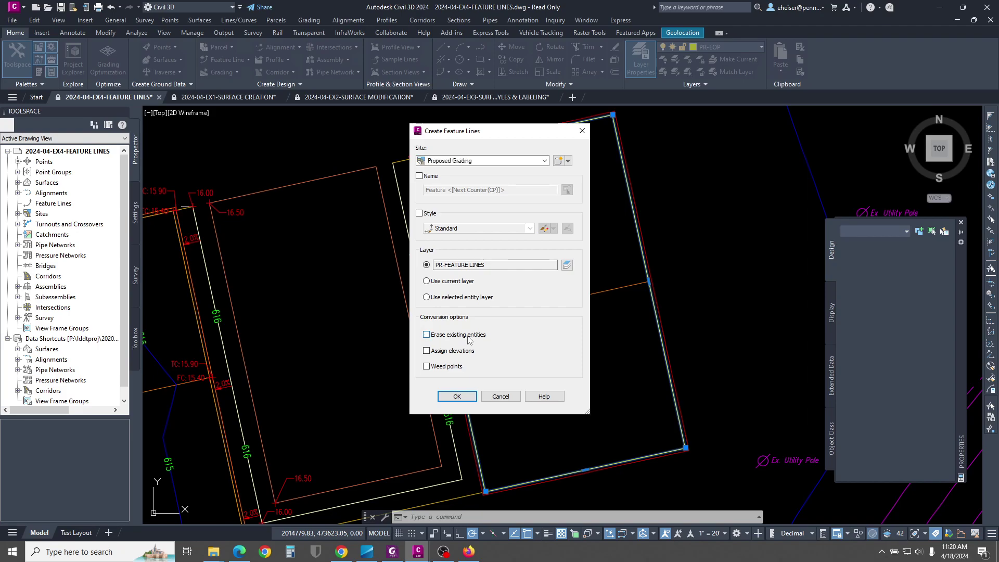
{"action": "left_click", "coordinate": [457, 396]}
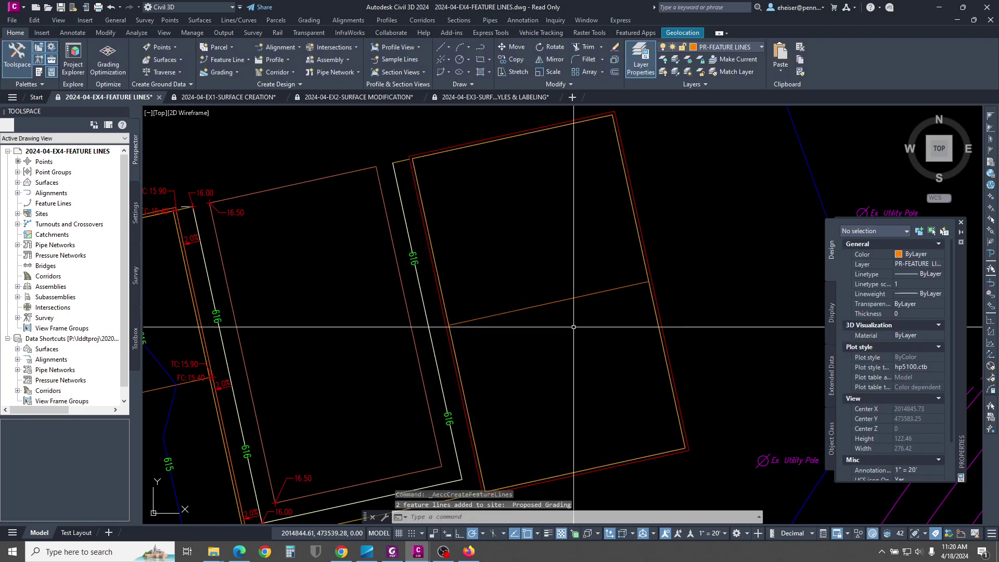
Step: Select the two new feature lines around the eastern lot to check their properties, and clear the selection
{"action": "scroll", "coordinate": [424, 231], "scroll_direction": "up", "scroll_amount": 3}
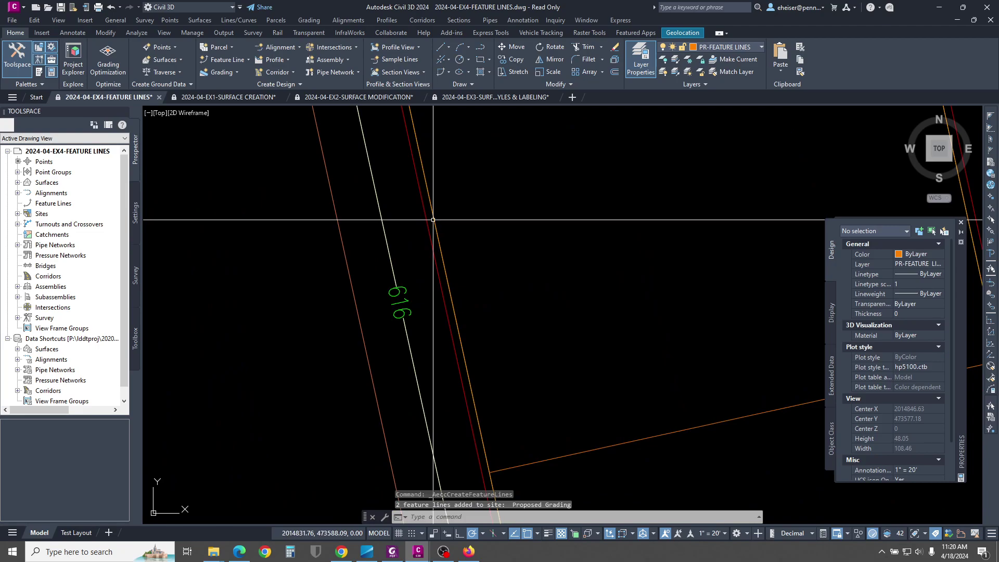
{"action": "left_click", "coordinate": [434, 218]}
{"action": "scroll", "coordinate": [476, 290], "scroll_direction": "down", "scroll_amount": 3}
{"action": "left_click", "coordinate": [496, 184]}
{"action": "middle_click_drag", "start_coordinate": [648, 408], "coordinate": [645, 390]}
{"action": "scroll", "coordinate": [542, 313], "scroll_direction": "down", "scroll_amount": 3}
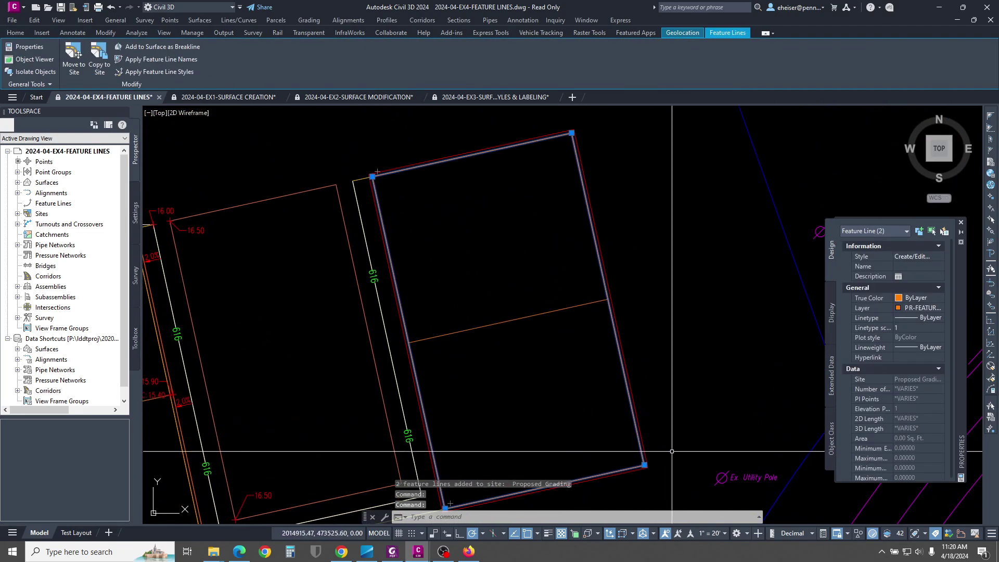
{"action": "scroll", "coordinate": [558, 281], "scroll_direction": "up", "scroll_amount": 5}
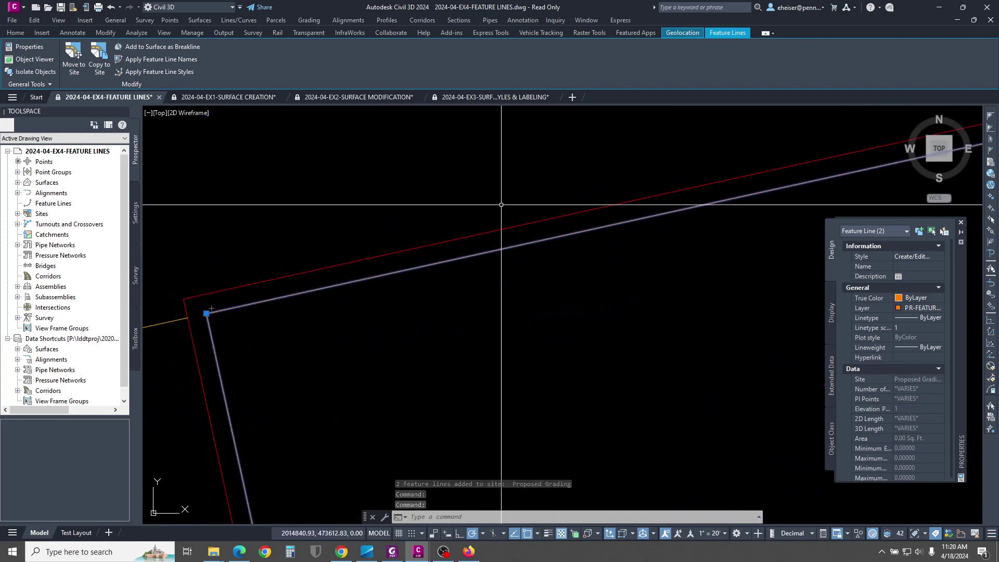
{"action": "left_click", "coordinate": [495, 278]}
{"action": "scroll", "coordinate": [475, 216], "scroll_direction": "down", "scroll_amount": 5}
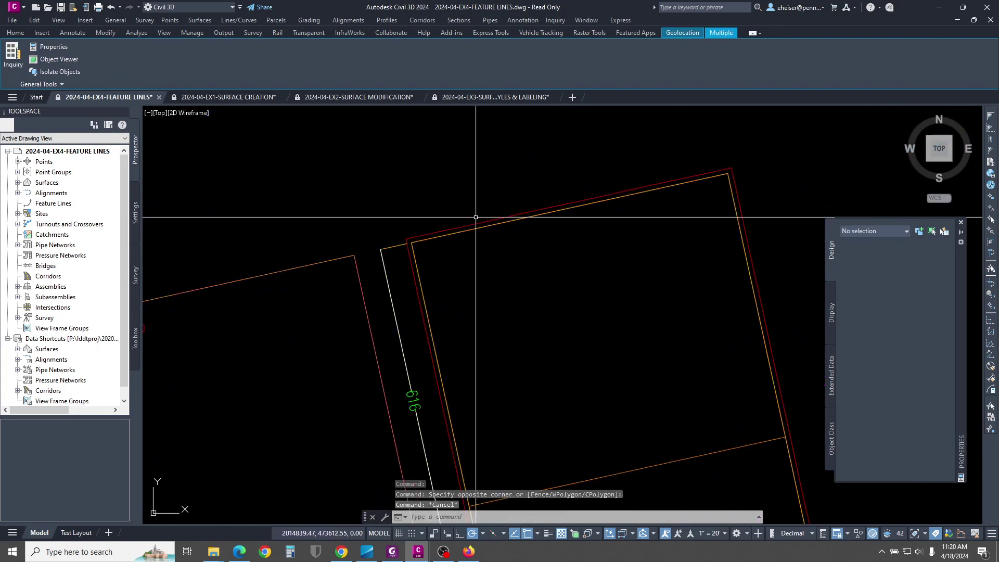
Step: Offset the three-sided feature line around the eastern lot outward by .875, with an elevation difference of 0
{"action": "key", "text": "Escape"}
{"action": "scroll", "coordinate": [528, 393], "scroll_direction": "up", "scroll_amount": 2}
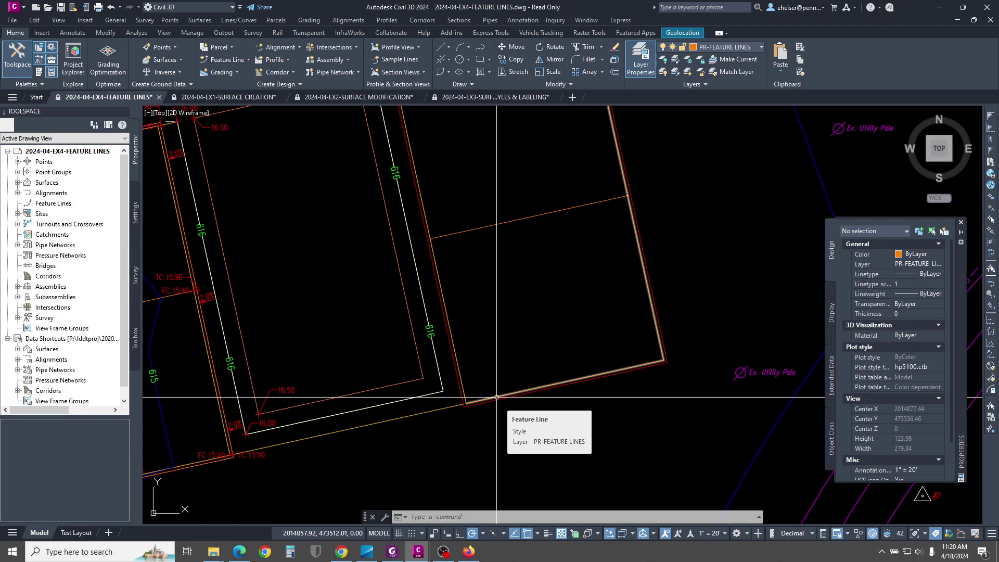
{"action": "scroll", "coordinate": [496, 398], "scroll_direction": "down", "scroll_amount": 2}
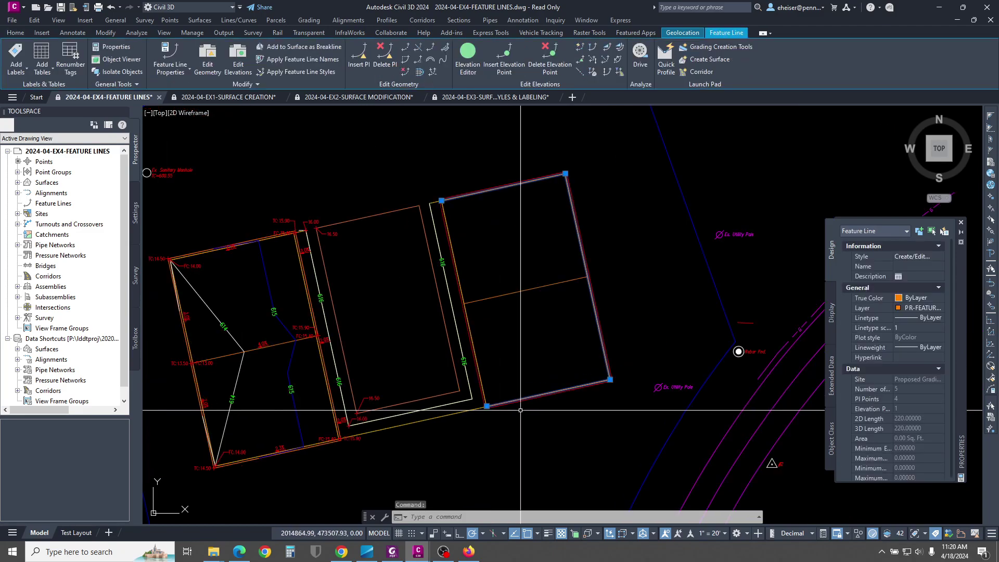
{"action": "middle_click_drag", "start_coordinate": [514, 321], "coordinate": [488, 343]}
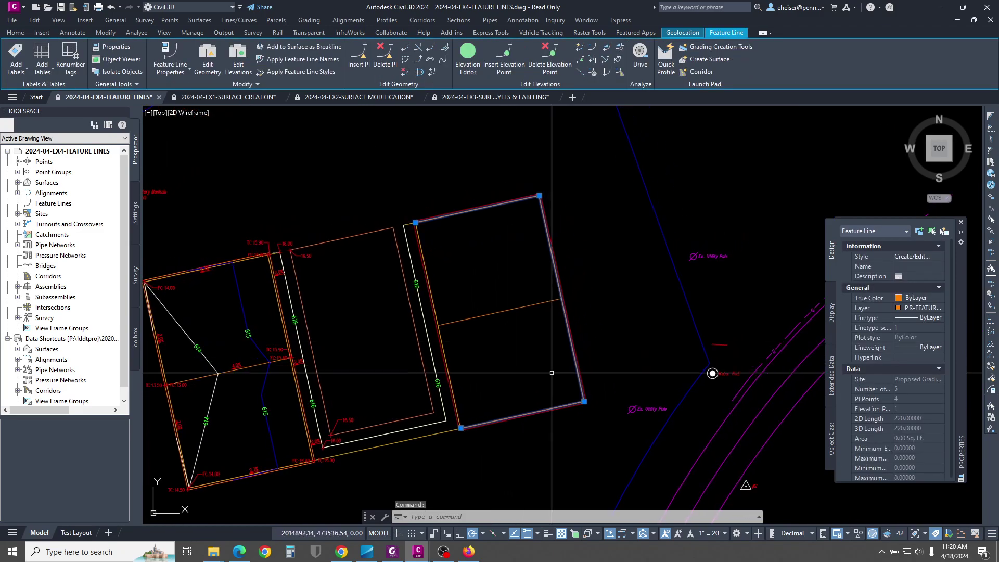
{"action": "scroll", "coordinate": [543, 414], "scroll_direction": "up", "scroll_amount": 2}
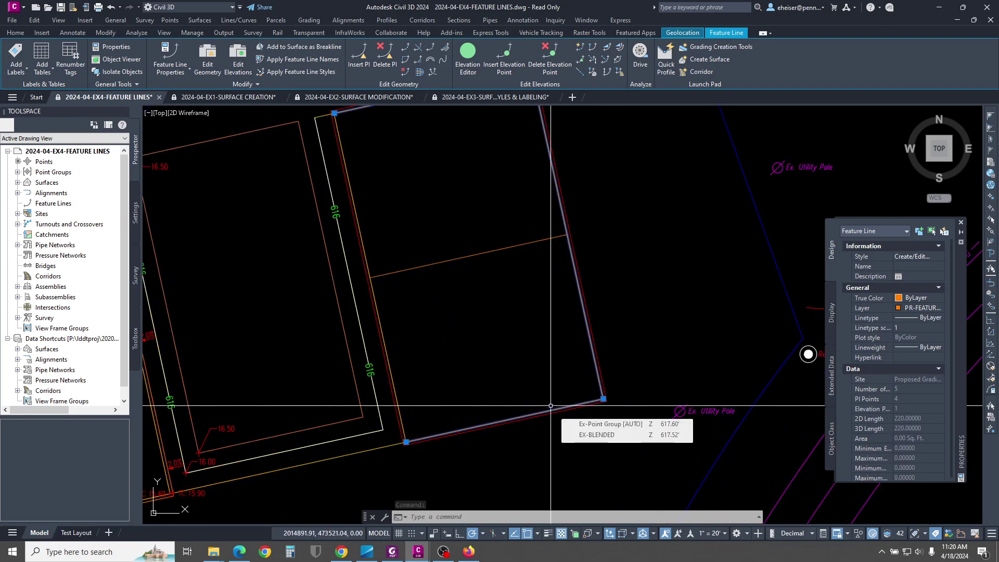
{"action": "middle_click_drag", "start_coordinate": [330, 174], "coordinate": [324, 217]}
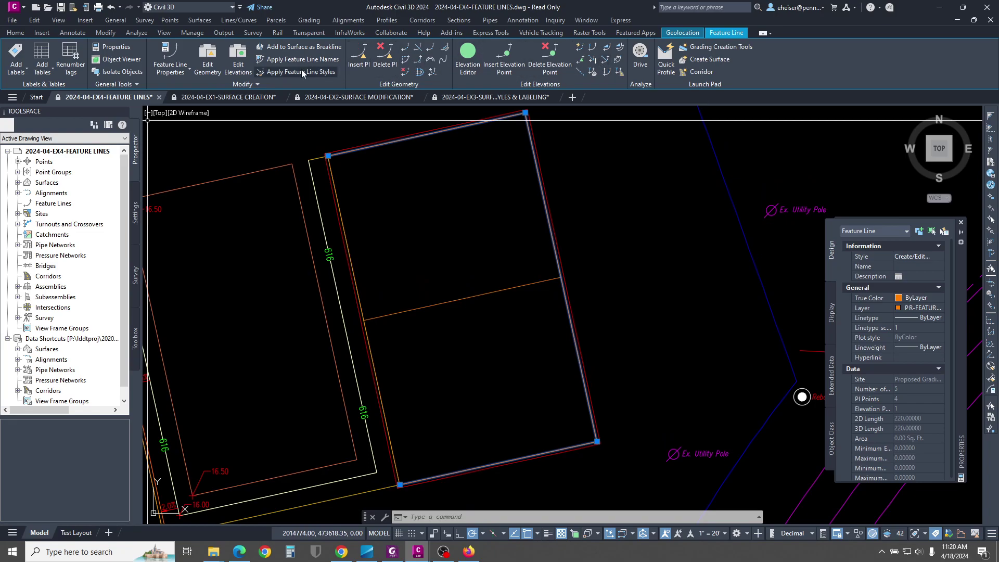
{"action": "left_click", "coordinate": [419, 73]}
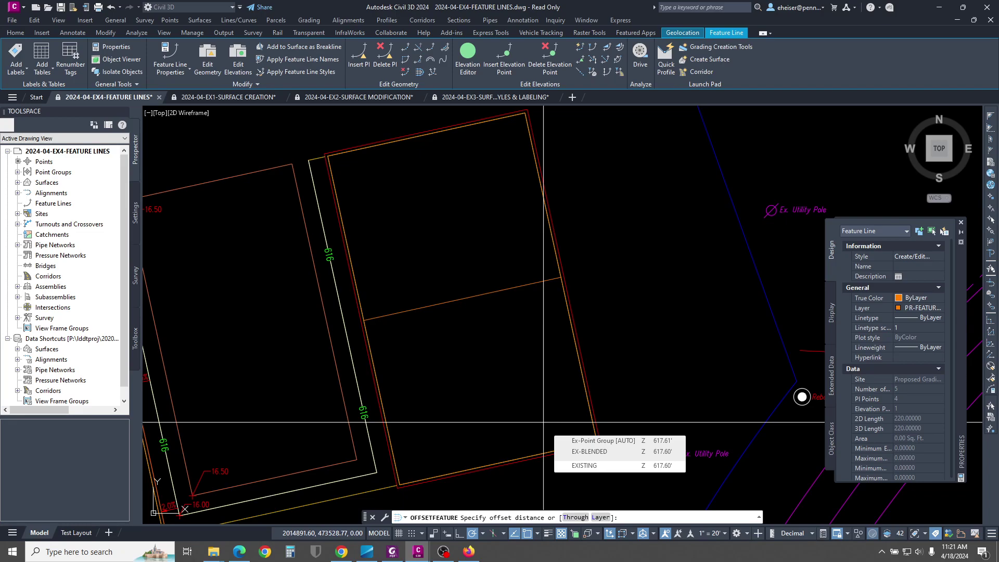
{"action": "type", "text": ".875"}
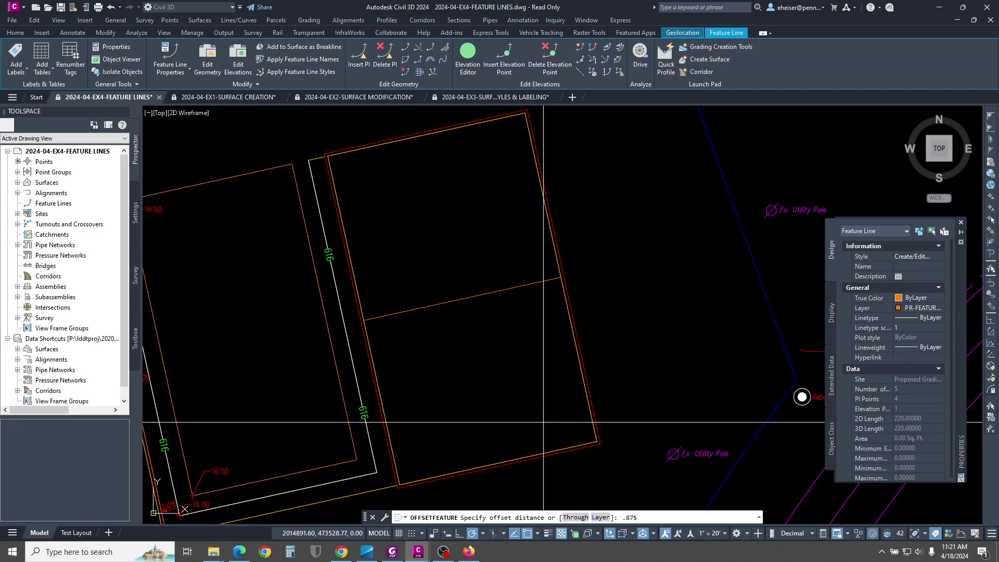
{"action": "key", "text": "Return"}
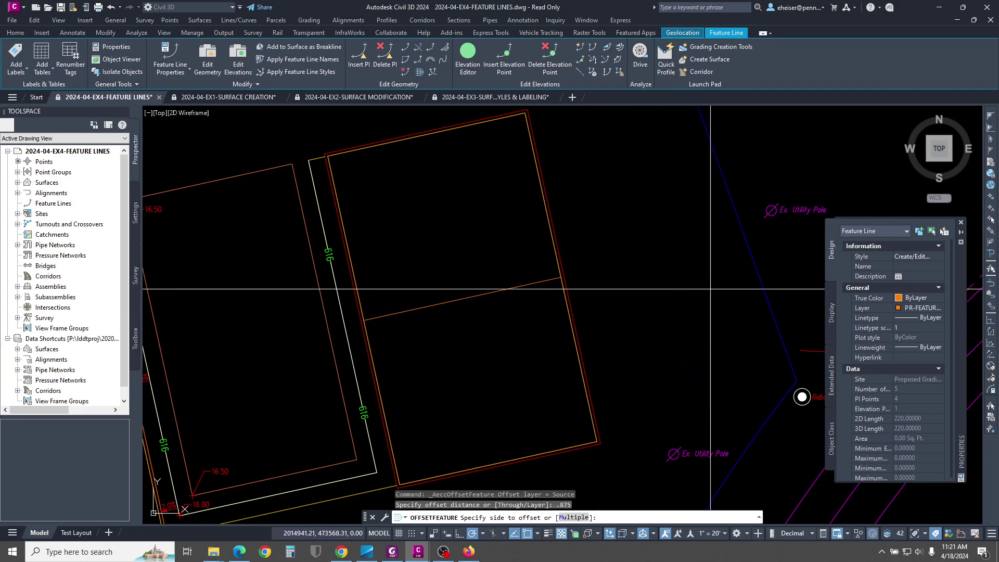
{"action": "left_click", "coordinate": [706, 310]}
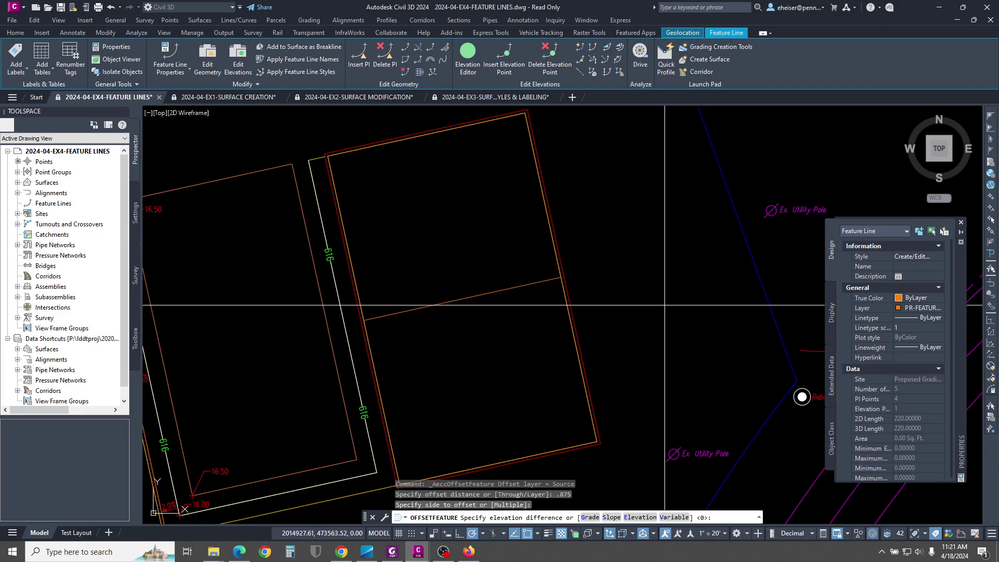
{"action": "key", "text": "Return"}
{"action": "left_click", "coordinate": [595, 415]}
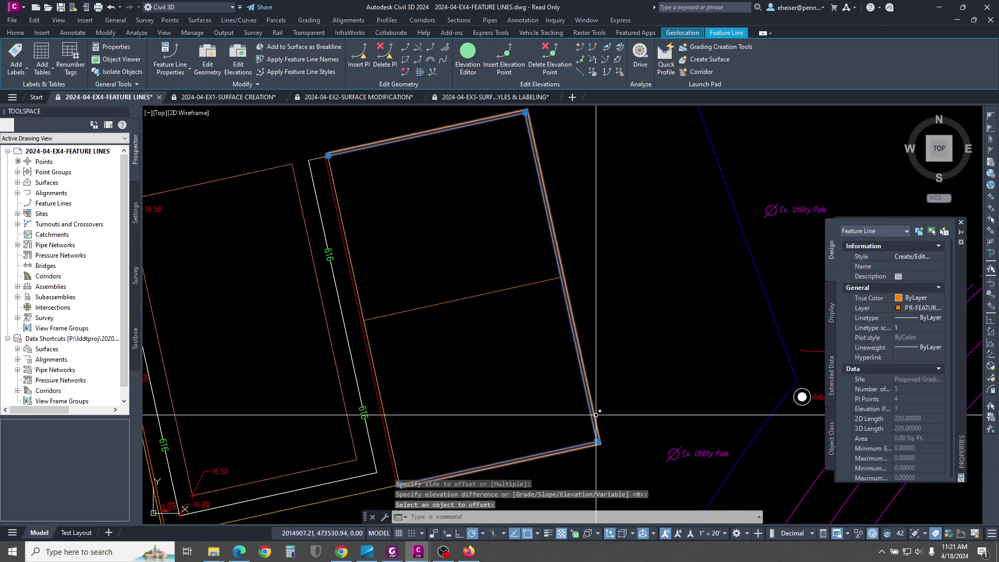
{"action": "key", "text": "Escape"}
Step: Select the eastern lot's inner three-sided feature line to inspect its course and properties, and clear the selection
{"action": "middle_click_drag", "start_coordinate": [465, 391], "coordinate": [576, 361]}
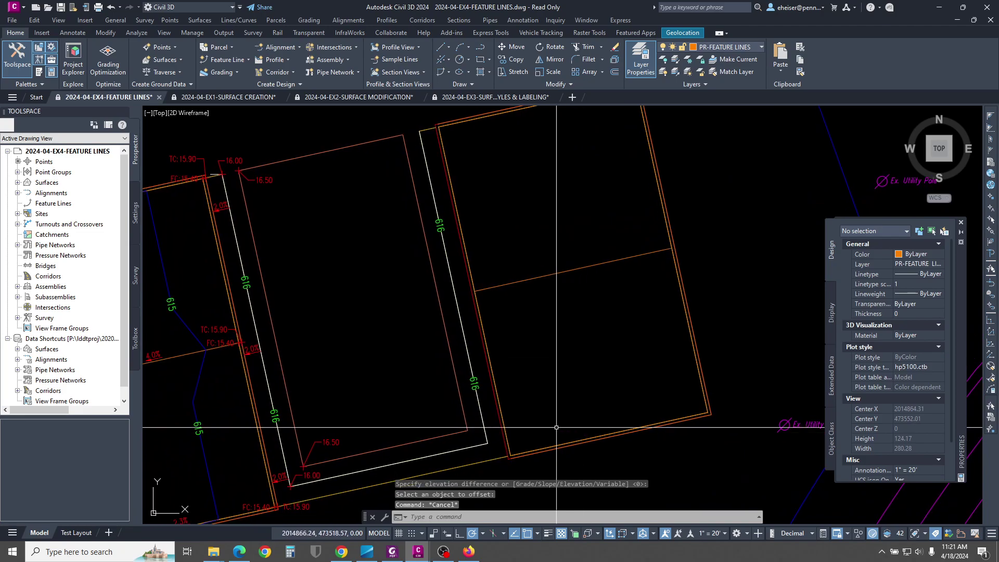
{"action": "left_click", "coordinate": [711, 411]}
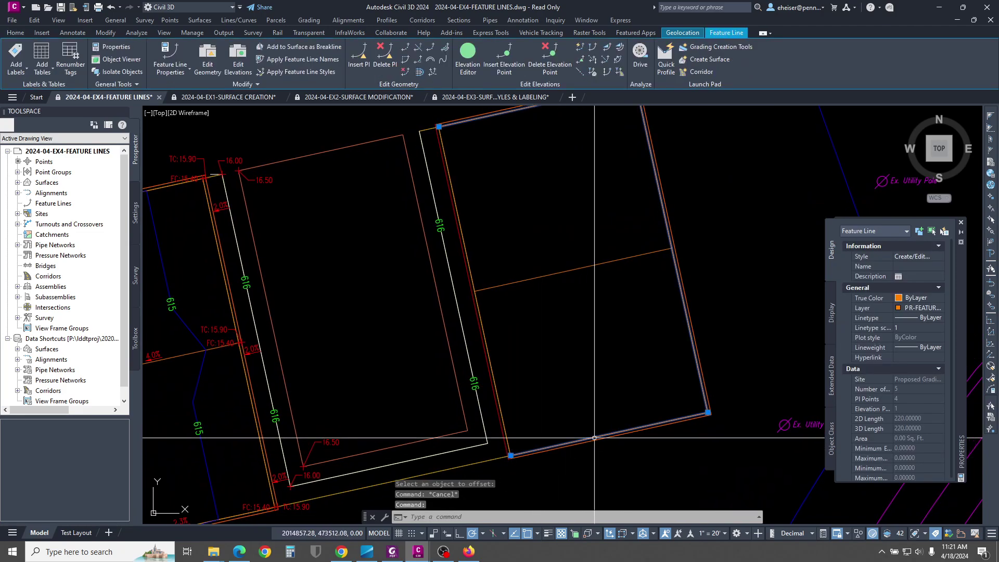
{"action": "middle_click_drag", "start_coordinate": [539, 144], "coordinate": [516, 246]}
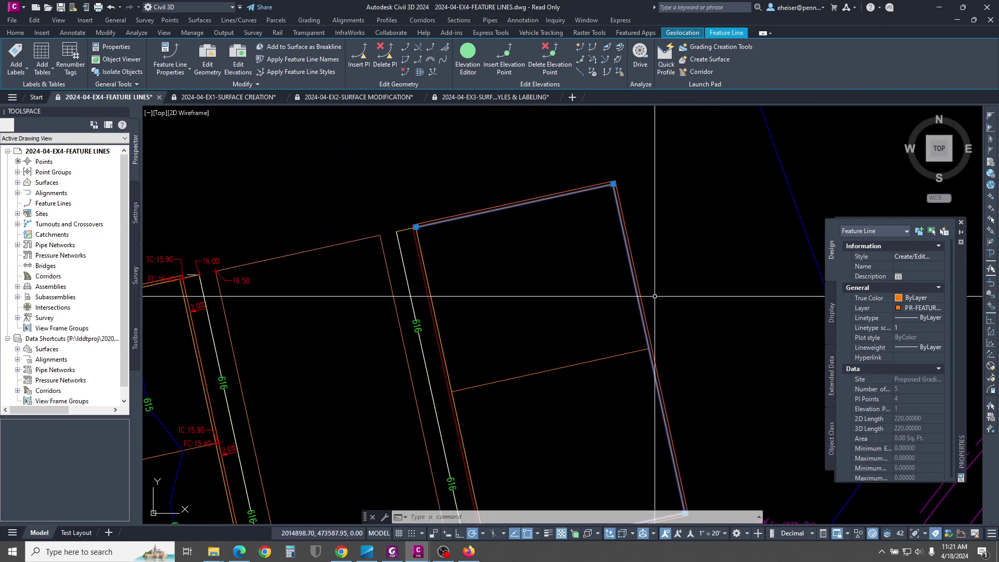
{"action": "middle_click_drag", "start_coordinate": [640, 343], "coordinate": [610, 256]}
{"action": "key", "text": "Escape"}
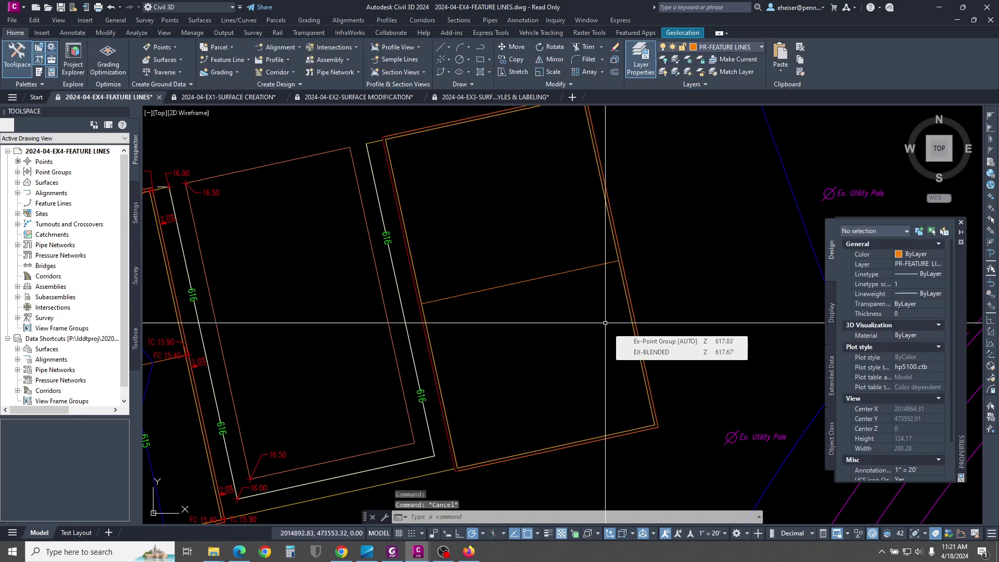
Step: Offset the feature line along the eastern lot's western edge by the same .875 to the west, with an elevation difference of 0
{"action": "key", "text": "Return"}
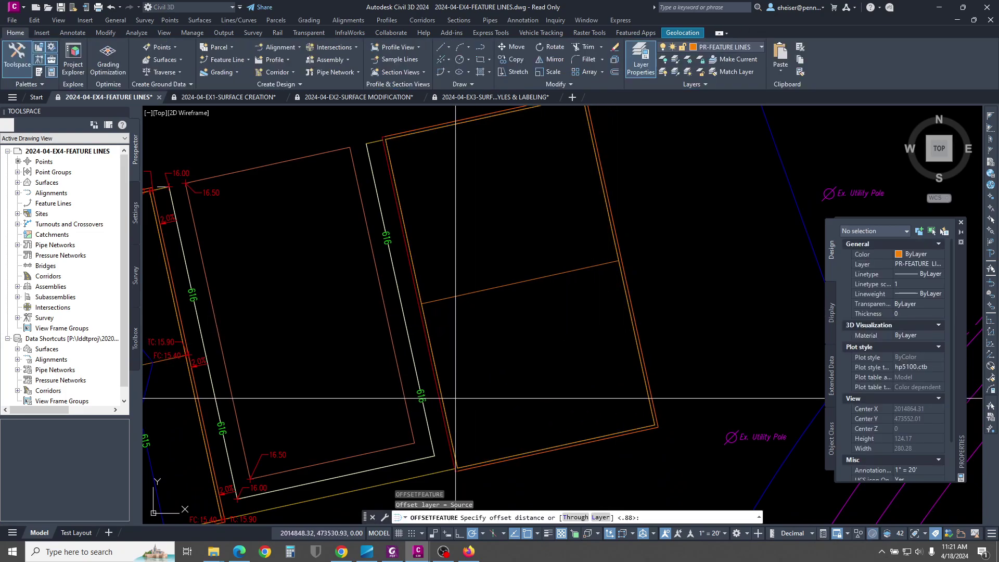
{"action": "key", "text": "Escape"}
{"action": "left_click", "coordinate": [440, 386]}
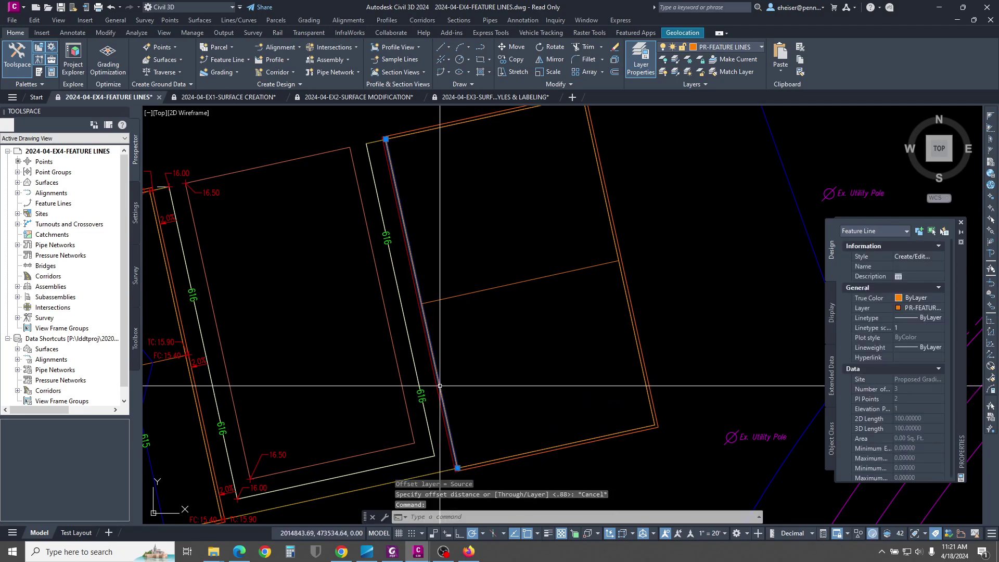
{"action": "middle_click_drag", "start_coordinate": [516, 378], "coordinate": [529, 368]}
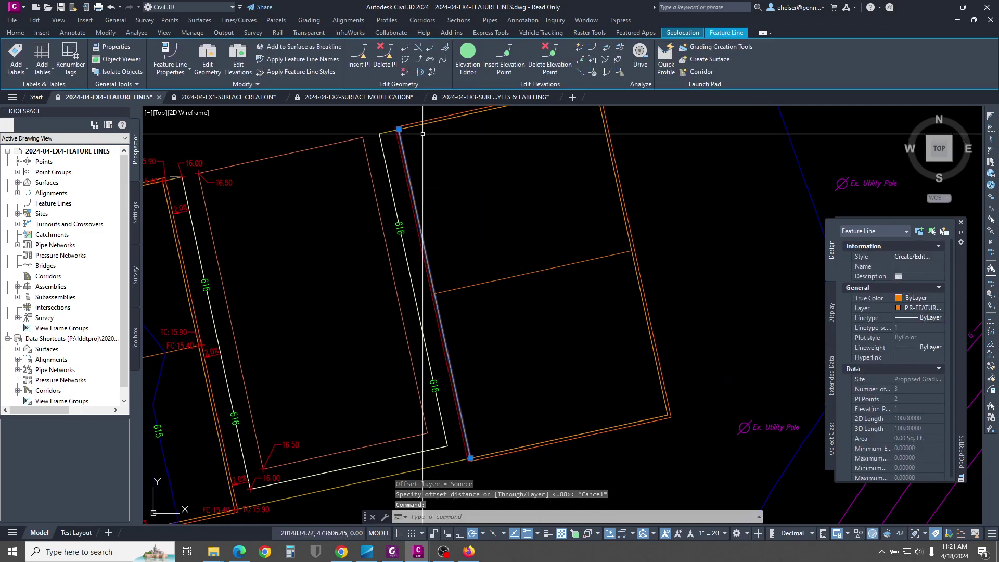
{"action": "left_click", "coordinate": [420, 73]}
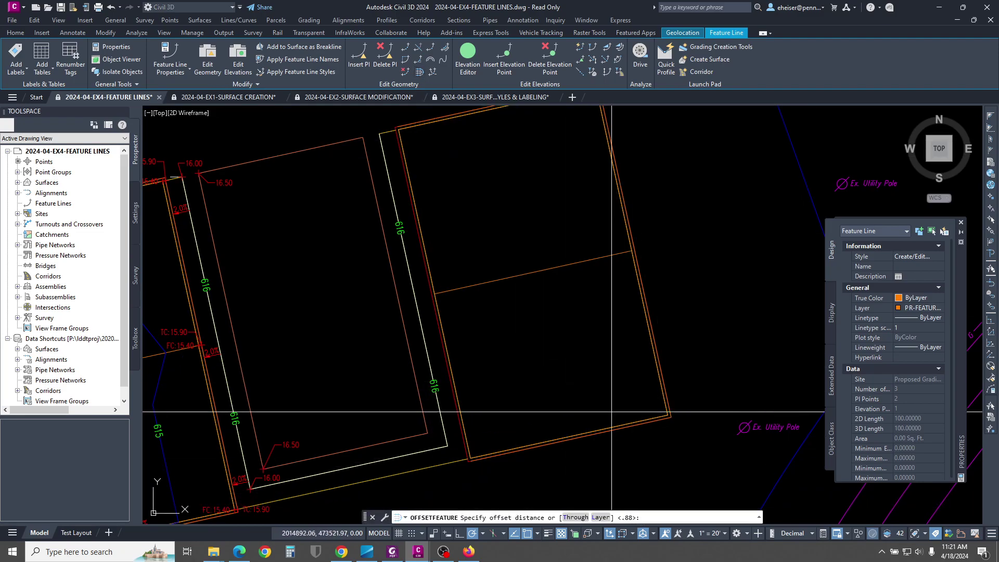
{"action": "key", "text": "Return"}
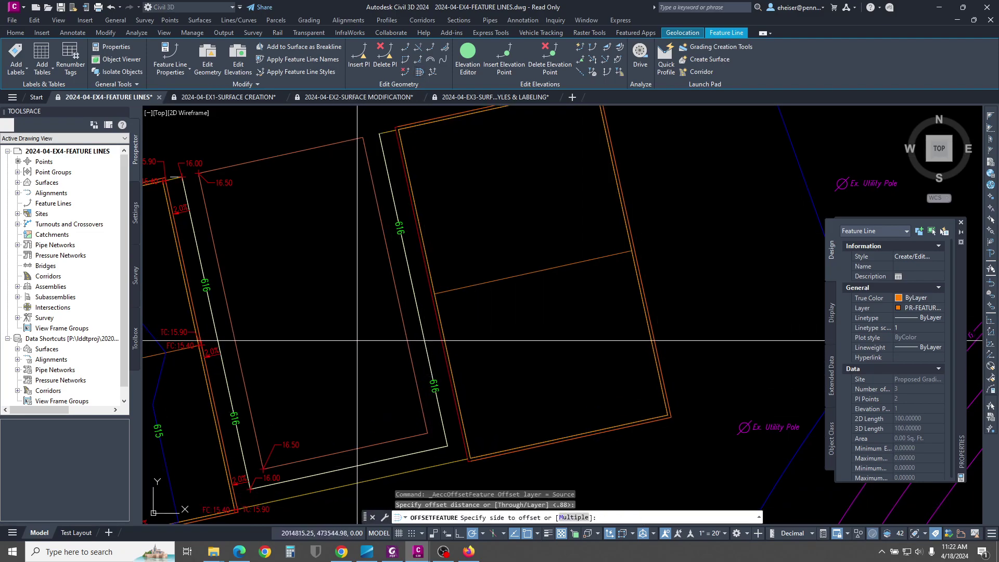
{"action": "left_click", "coordinate": [342, 331]}
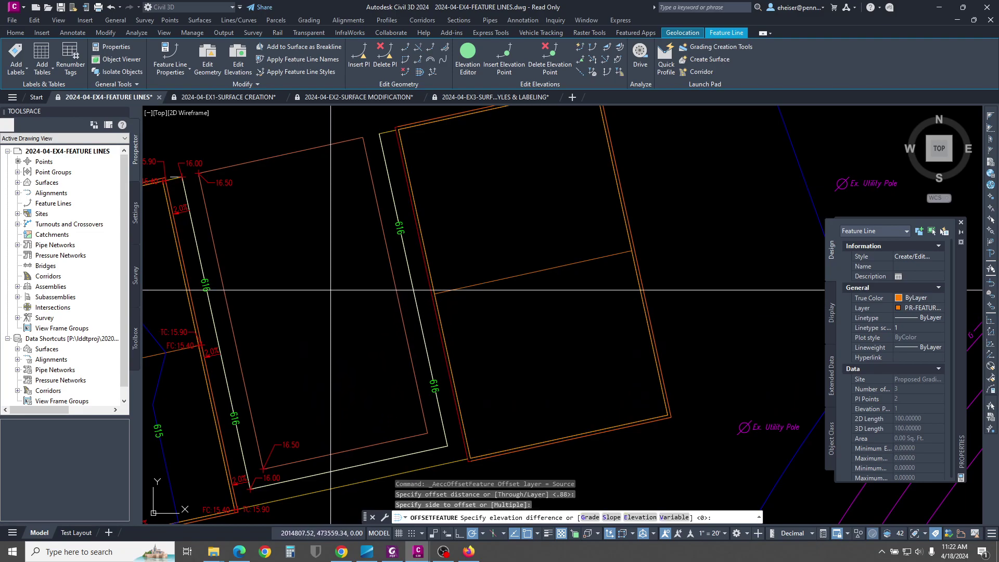
{"action": "key", "text": "Return"}
{"action": "key", "text": "Return"}
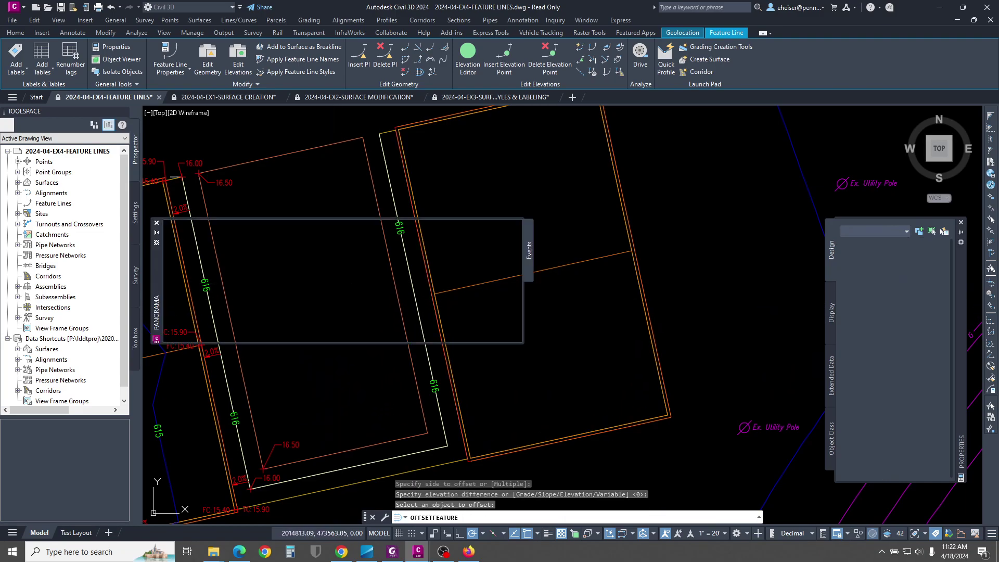
{"action": "middle_click_drag", "start_coordinate": [605, 214], "coordinate": [657, 221]}
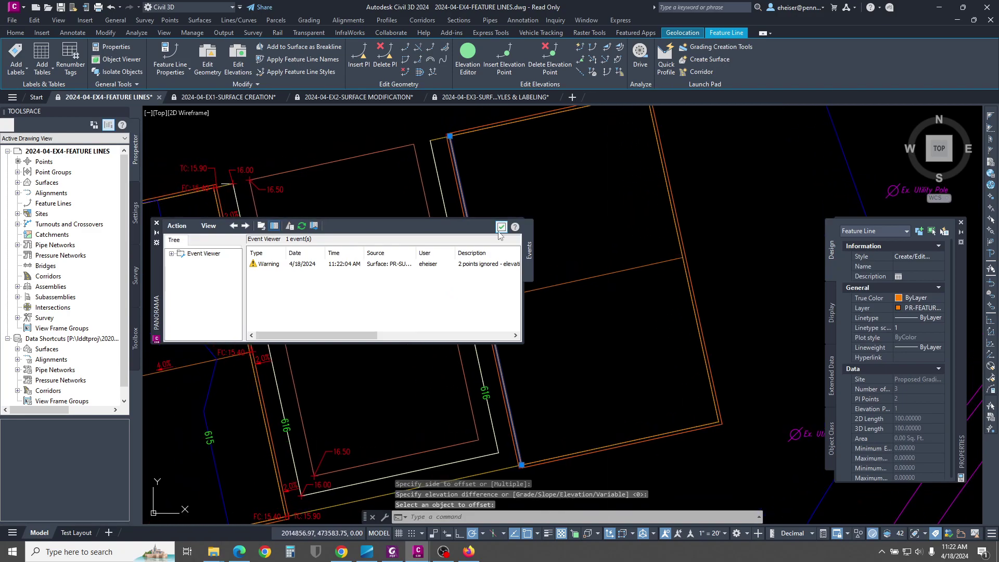
{"action": "left_click", "coordinate": [502, 227]}
{"action": "key", "text": "Escape"}
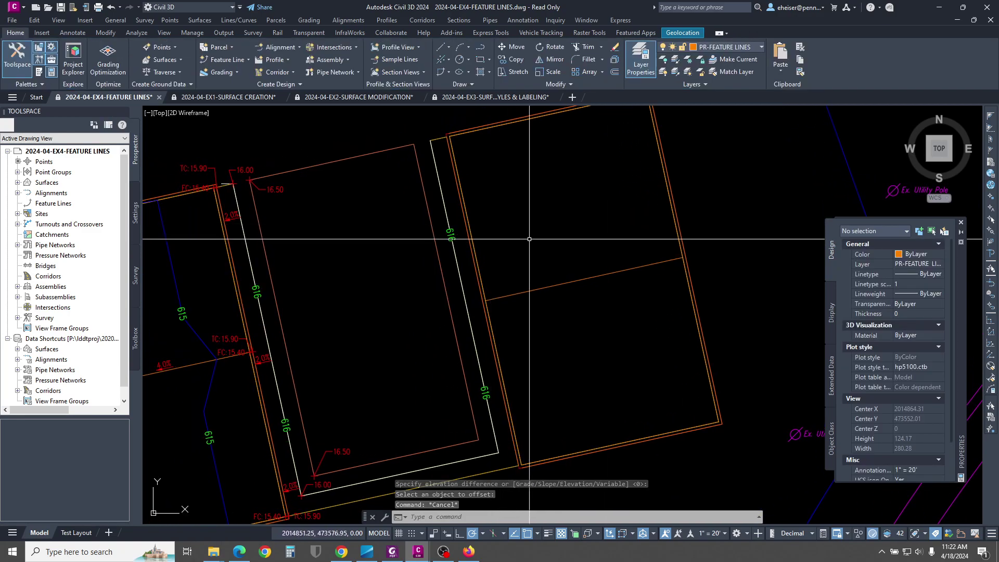
Step: Stretch the southern end of the outer western feature line to the outer southwest corner of the eastern lot
{"action": "middle_click_drag", "start_coordinate": [547, 223], "coordinate": [593, 313]}
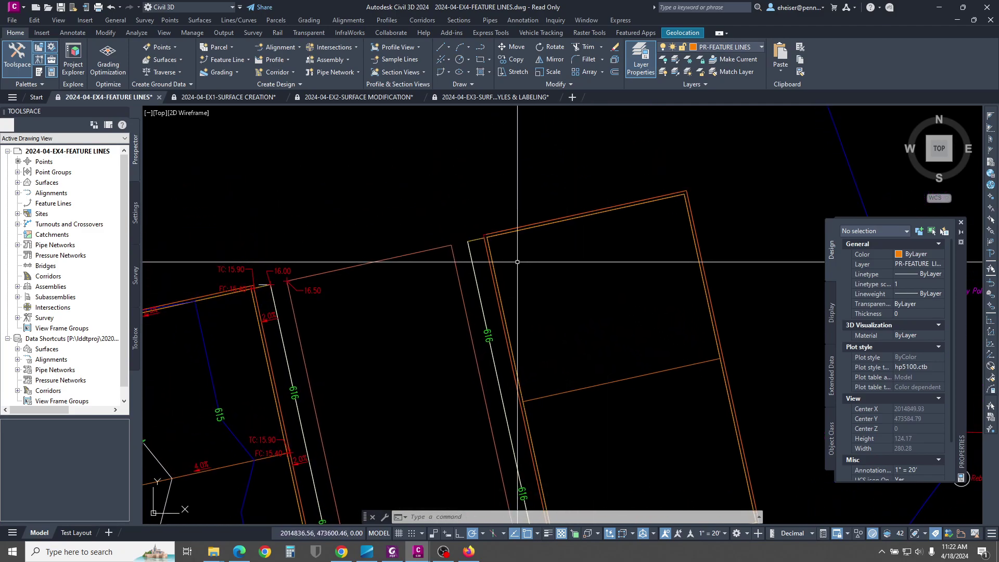
{"action": "left_click", "coordinate": [487, 253]}
{"action": "mouse_move", "coordinate": [570, 355]}
{"action": "middle_mouse_down"}
{"action": "mouse_move", "coordinate": [489, 125]}
{"action": "mouse_move", "coordinate": [606, 451]}
{"action": "mouse_move", "coordinate": [573, 275]}
{"action": "middle_mouse_up"}
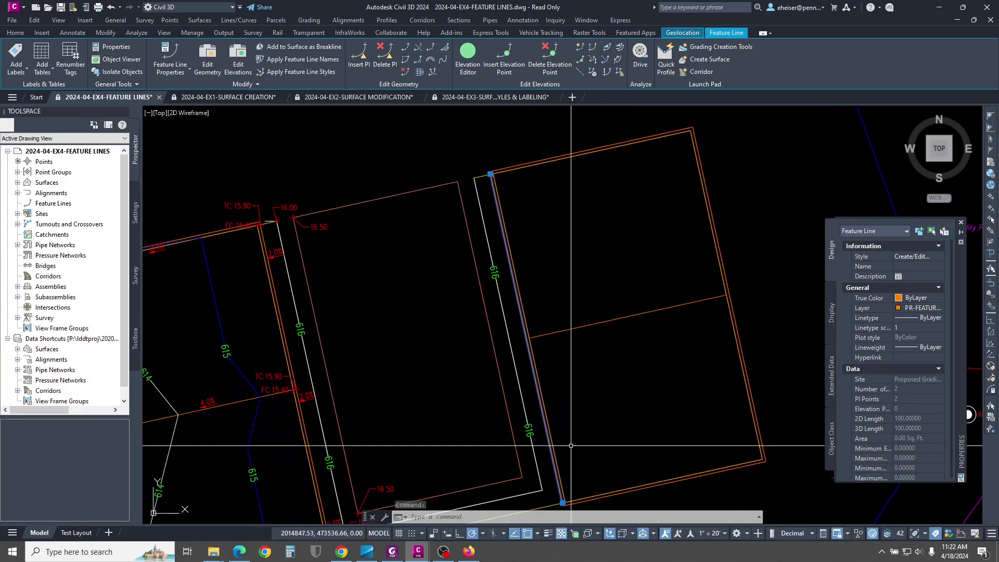
{"action": "middle_click_drag", "start_coordinate": [583, 446], "coordinate": [571, 394]}
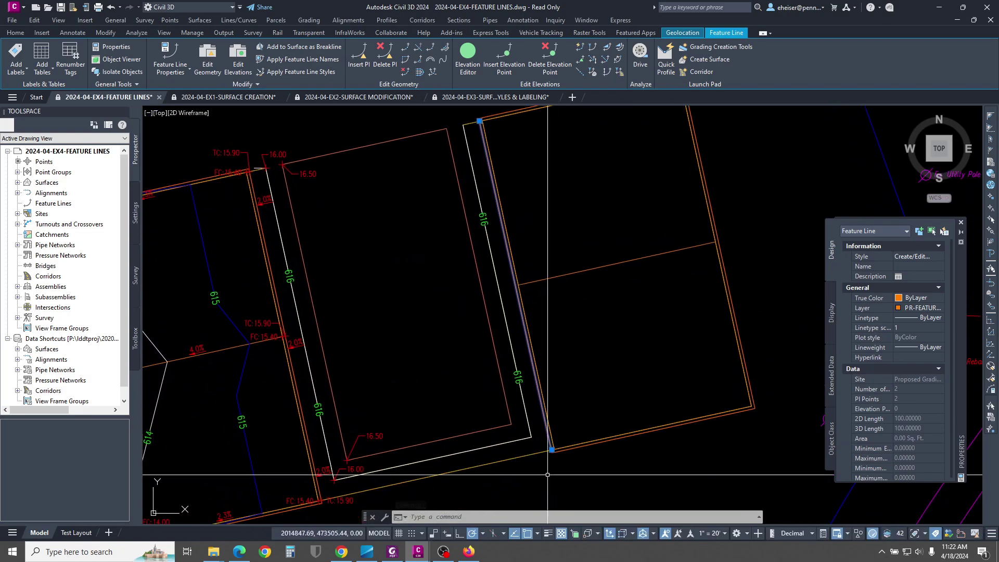
{"action": "scroll", "coordinate": [548, 473], "scroll_direction": "up", "scroll_amount": 4}
{"action": "scroll", "coordinate": [562, 419], "scroll_direction": "down", "scroll_amount": 4}
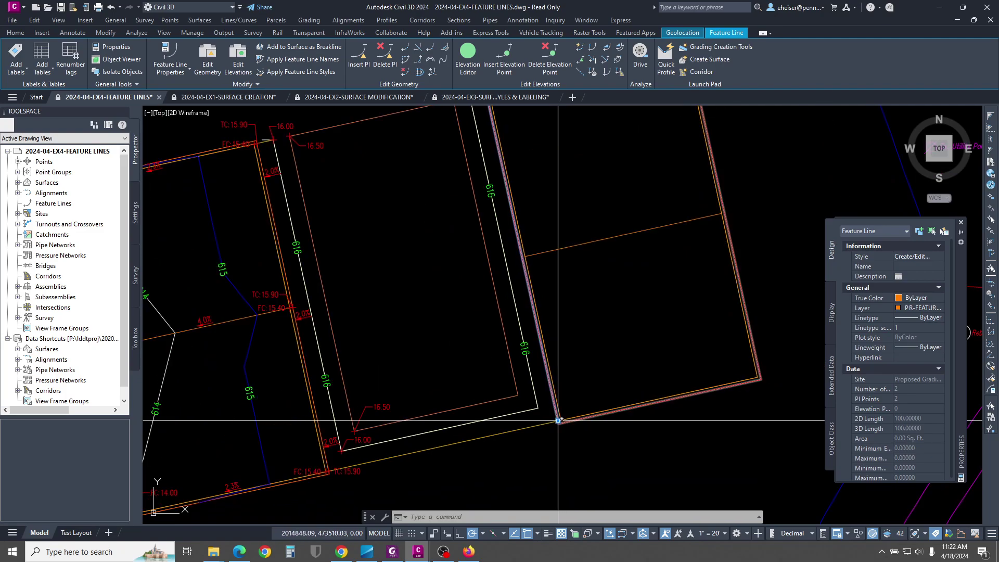
{"action": "middle_click_drag", "start_coordinate": [498, 125], "coordinate": [501, 284]}
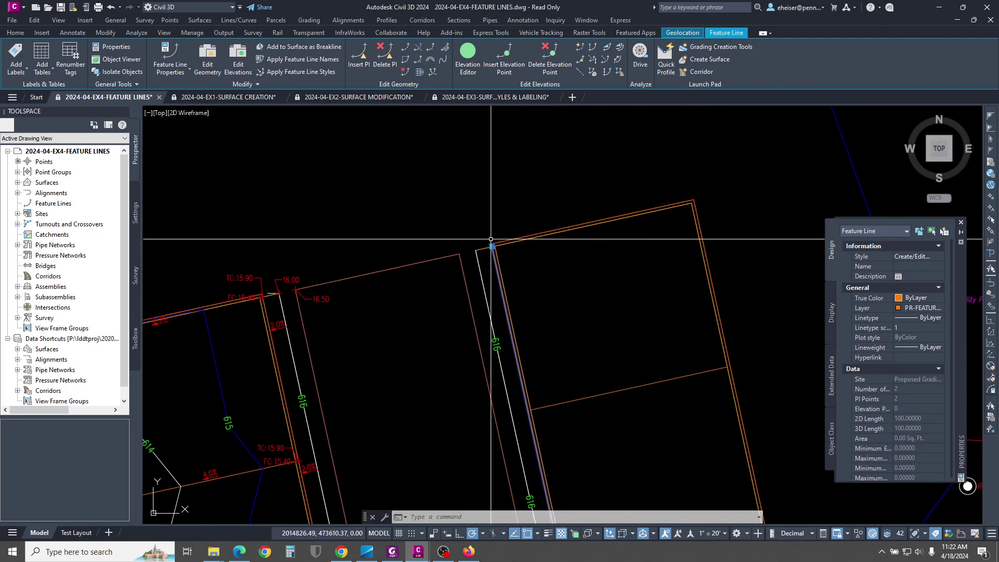
{"action": "scroll", "coordinate": [513, 335], "scroll_direction": "up", "scroll_amount": 5}
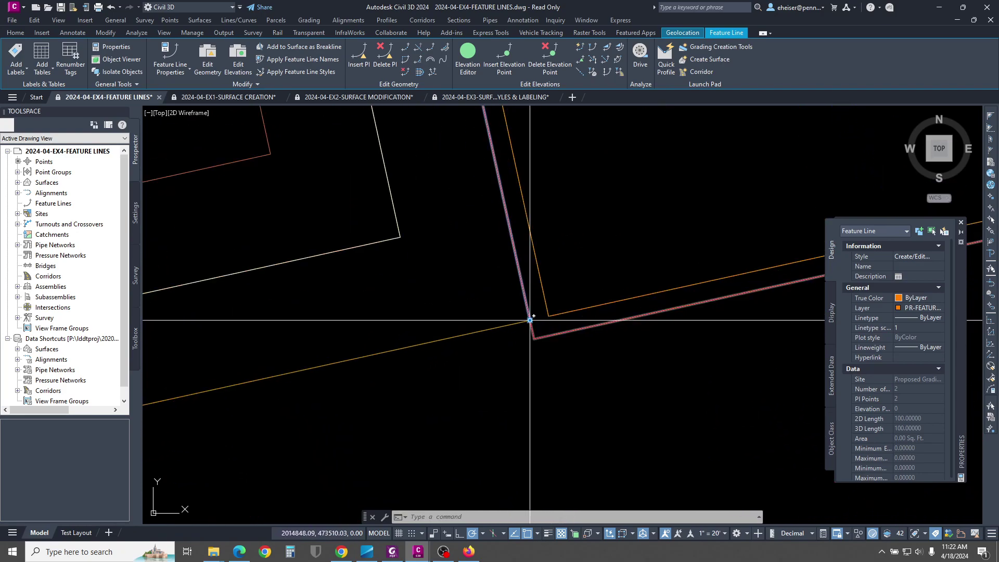
{"action": "left_click", "coordinate": [530, 320]}
{"action": "scroll", "coordinate": [531, 320], "scroll_direction": "up", "scroll_amount": 2}
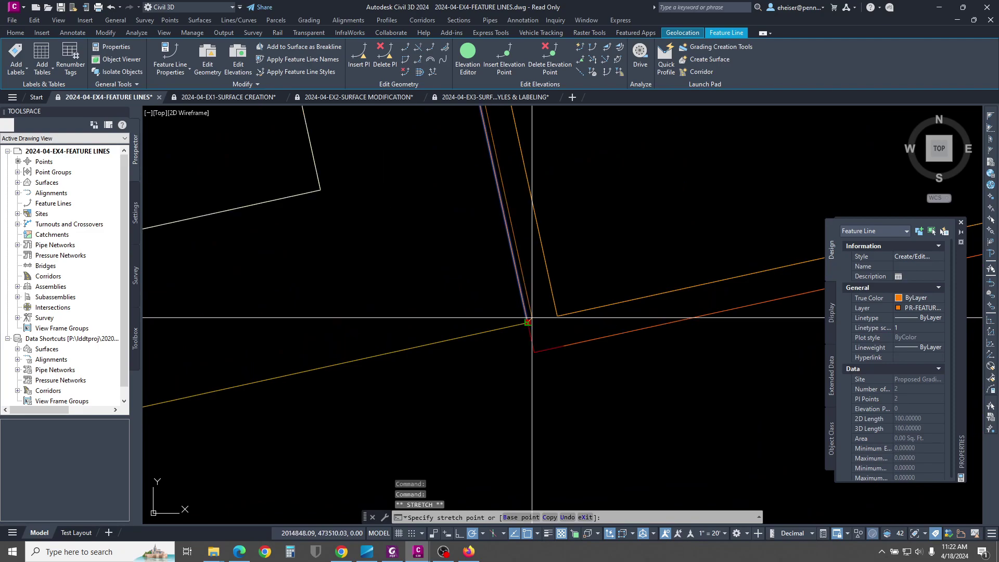
{"action": "left_click", "coordinate": [534, 352]}
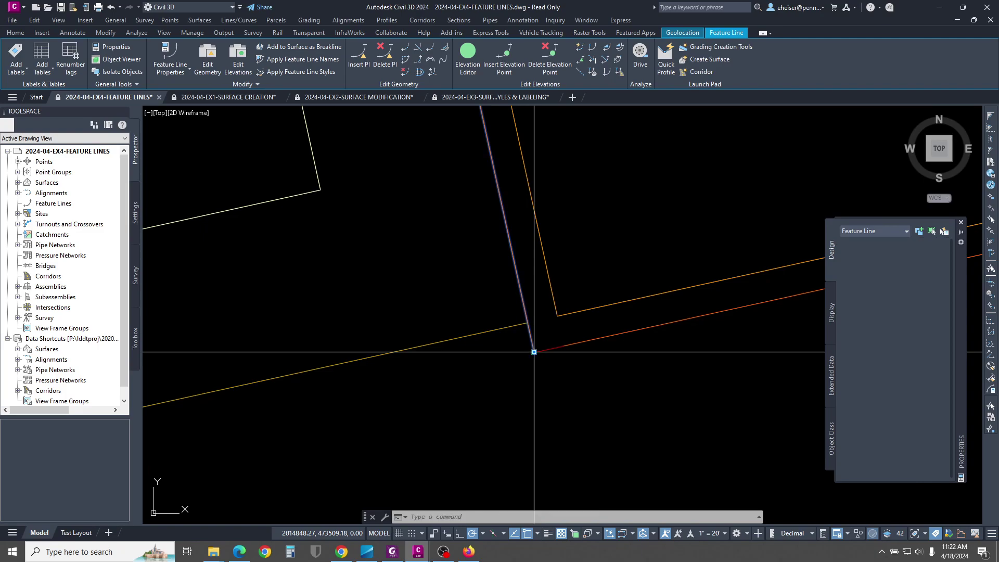
Step: Stretch the northern end of the outer western feature line to the lot's outer northwest corner and clear the selection
{"action": "scroll", "coordinate": [573, 364], "scroll_direction": "down", "scroll_amount": 3}
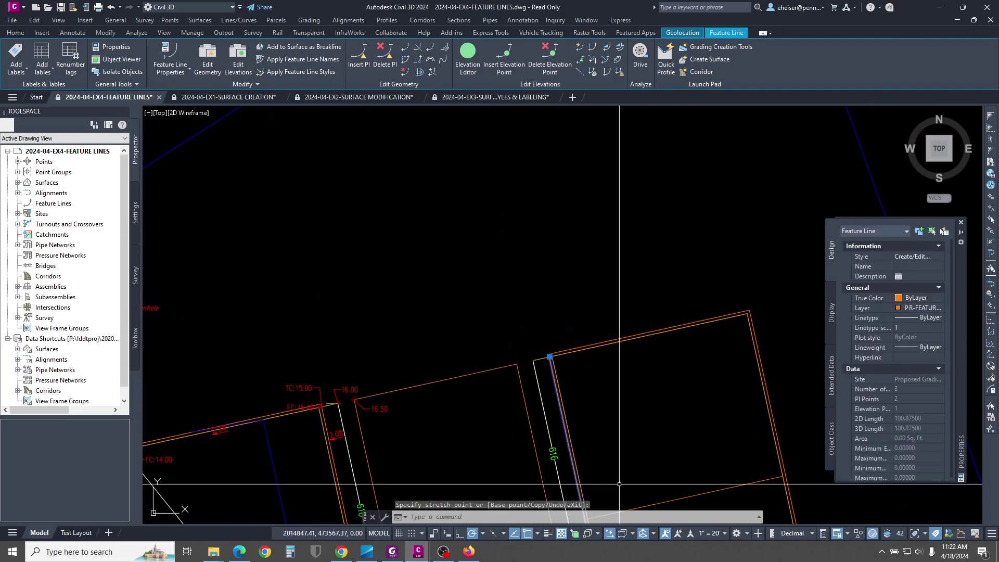
{"action": "scroll", "coordinate": [536, 367], "scroll_direction": "up", "scroll_amount": 3}
{"action": "left_click", "coordinate": [533, 373]}
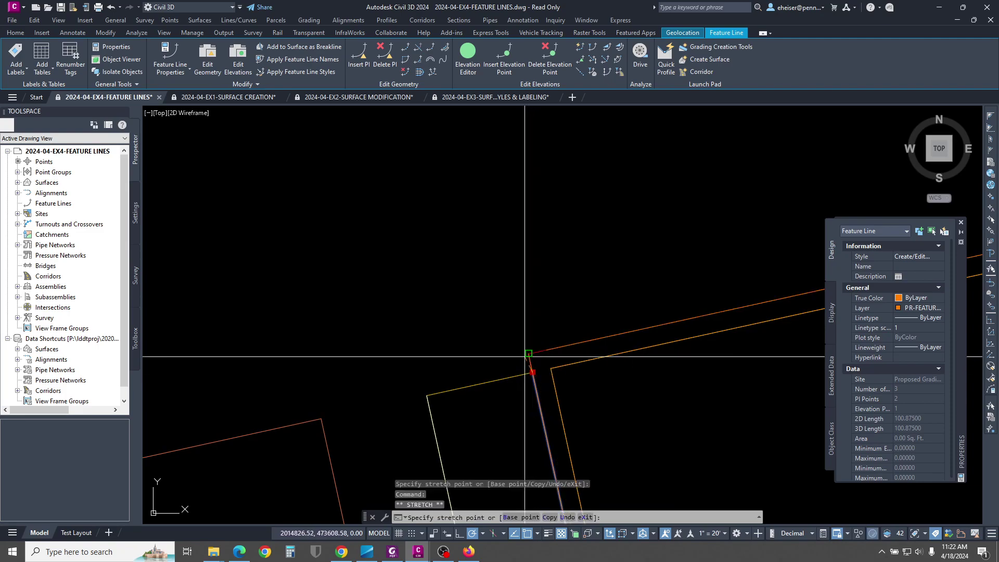
{"action": "key", "text": "Escape"}
Step: Stretch the northwestern end of the outer three-sided feature line to the eastern lot's outer northwest corner
{"action": "left_click", "coordinate": [545, 350]}
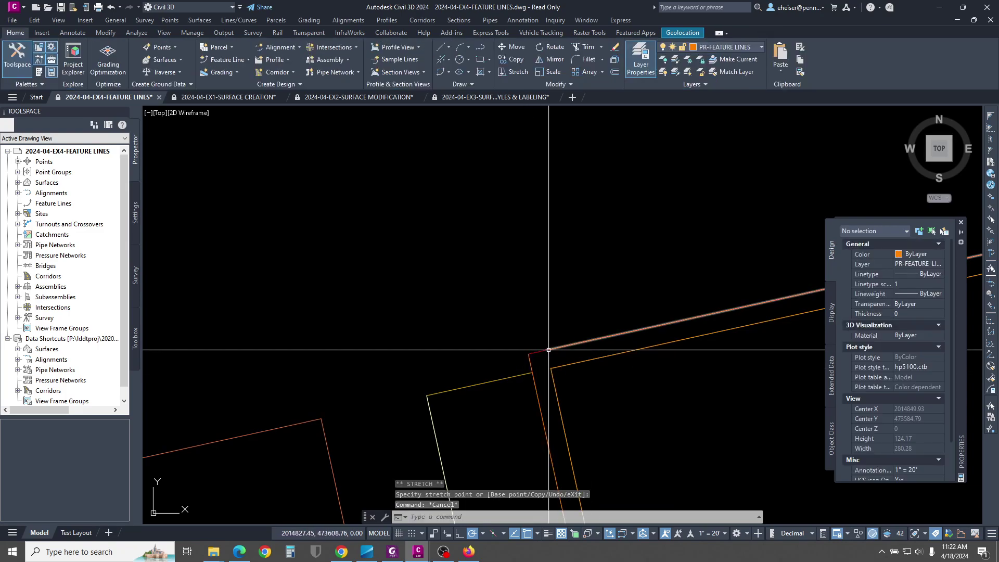
{"action": "left_click", "coordinate": [547, 349]}
{"action": "left_click", "coordinate": [528, 353]}
Step: Stretch the southwestern end of the outer three-sided feature line to the endpoint at the lot's outer southwest corner and clear the selection
{"action": "scroll", "coordinate": [541, 347], "scroll_direction": "down", "scroll_amount": 5}
{"action": "scroll", "coordinate": [557, 365], "scroll_direction": "up", "scroll_amount": 8}
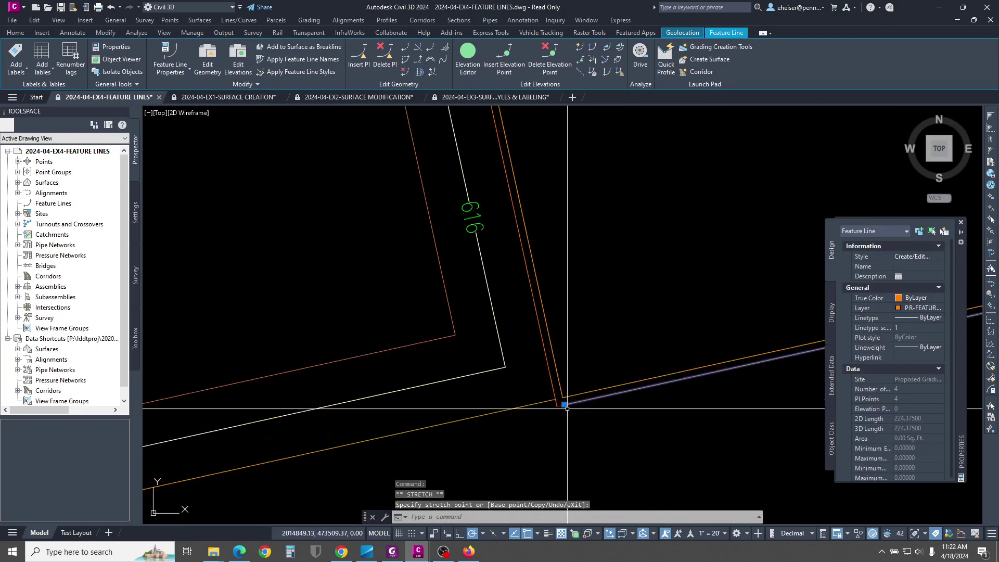
{"action": "left_click", "coordinate": [562, 402]}
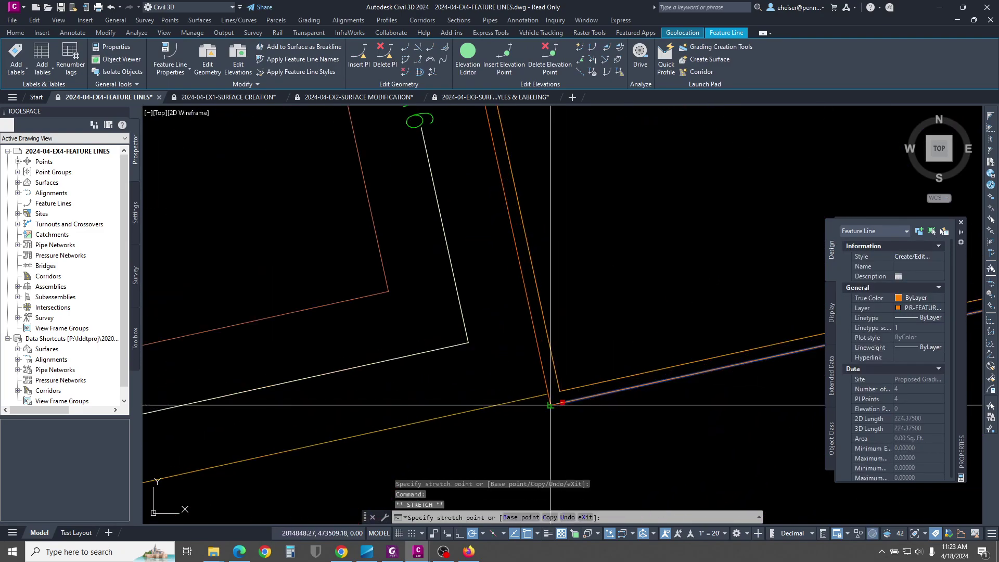
{"action": "scroll", "coordinate": [552, 406], "scroll_direction": "up", "scroll_amount": 4}
{"action": "right_click", "coordinate": [554, 365], "text": "shift"}
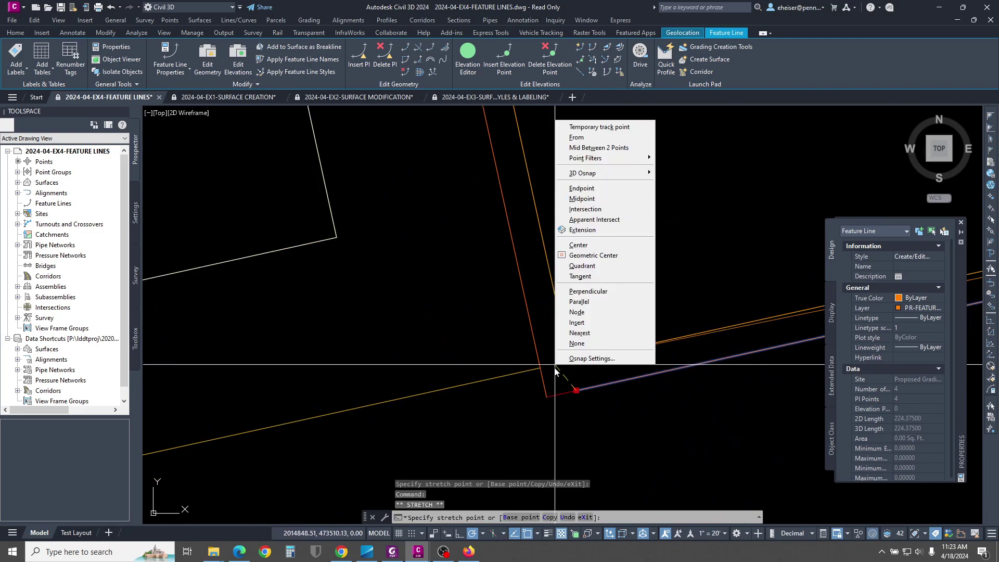
{"action": "left_click", "coordinate": [581, 189]}
{"action": "key", "text": "Escape"}
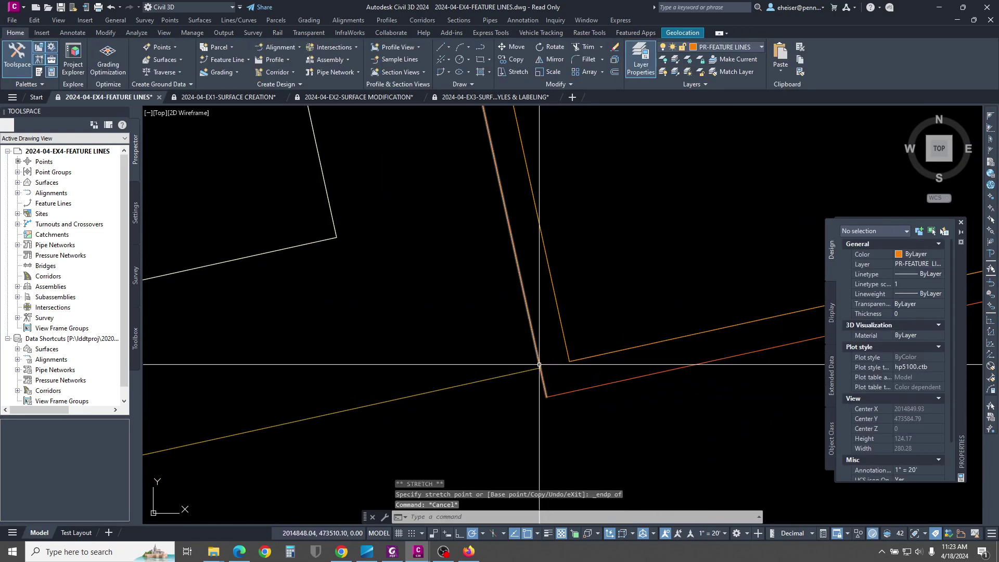
Step: Insert an elevation point at elevation 0 on the outer western feature line, where the yellow line's endpoint meets it near the southern end
{"action": "left_click", "coordinate": [533, 337]}
{"action": "scroll", "coordinate": [537, 398], "scroll_direction": "down", "scroll_amount": 2}
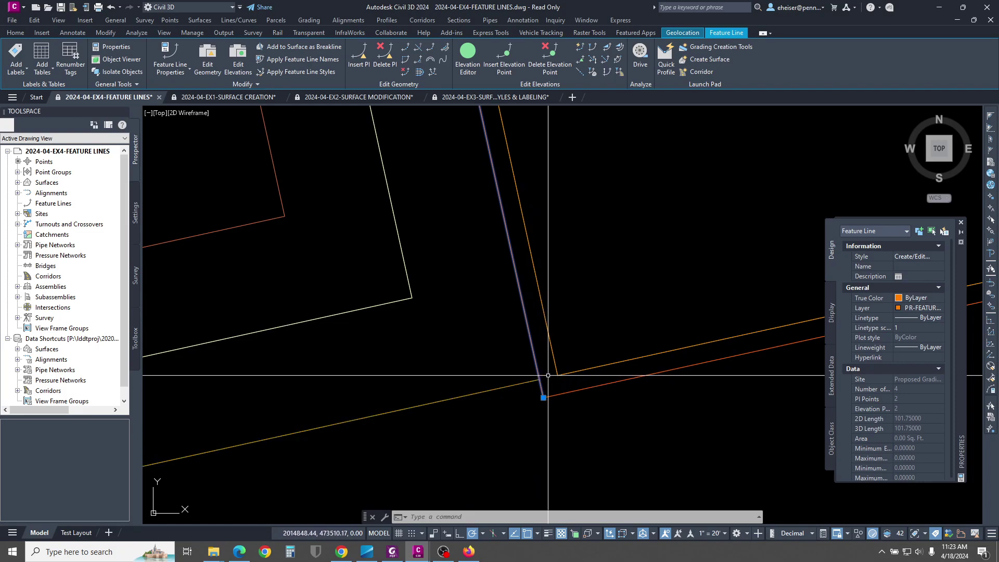
{"action": "scroll", "coordinate": [531, 383], "scroll_direction": "up", "scroll_amount": 4}
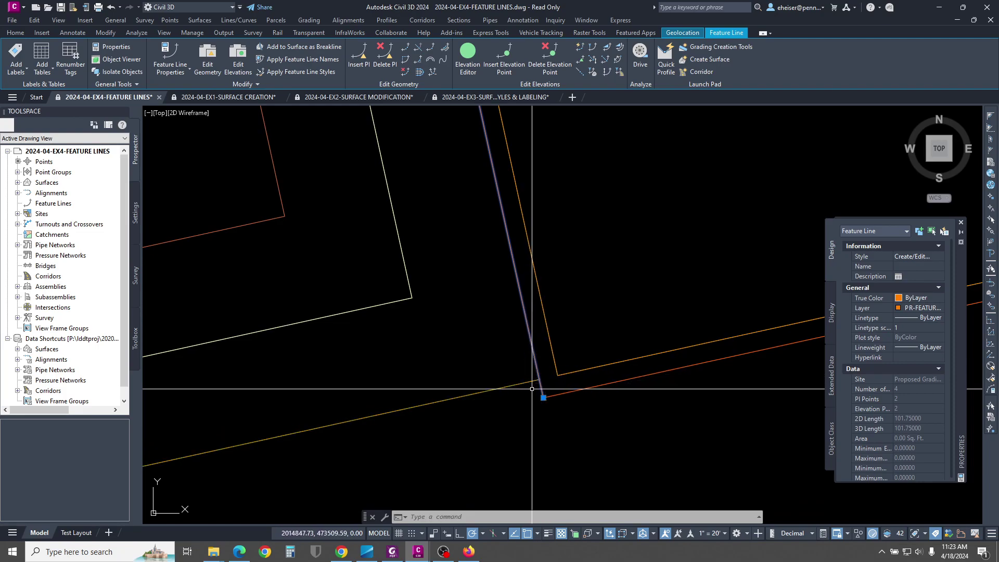
{"action": "scroll", "coordinate": [514, 376], "scroll_direction": "down", "scroll_amount": 4}
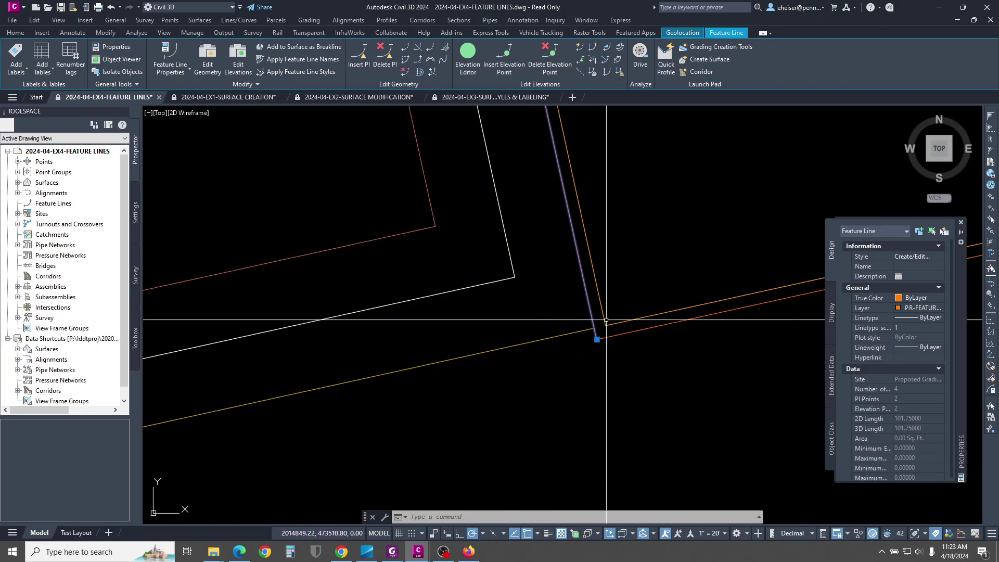
{"action": "scroll", "coordinate": [578, 331], "scroll_direction": "up", "scroll_amount": 5}
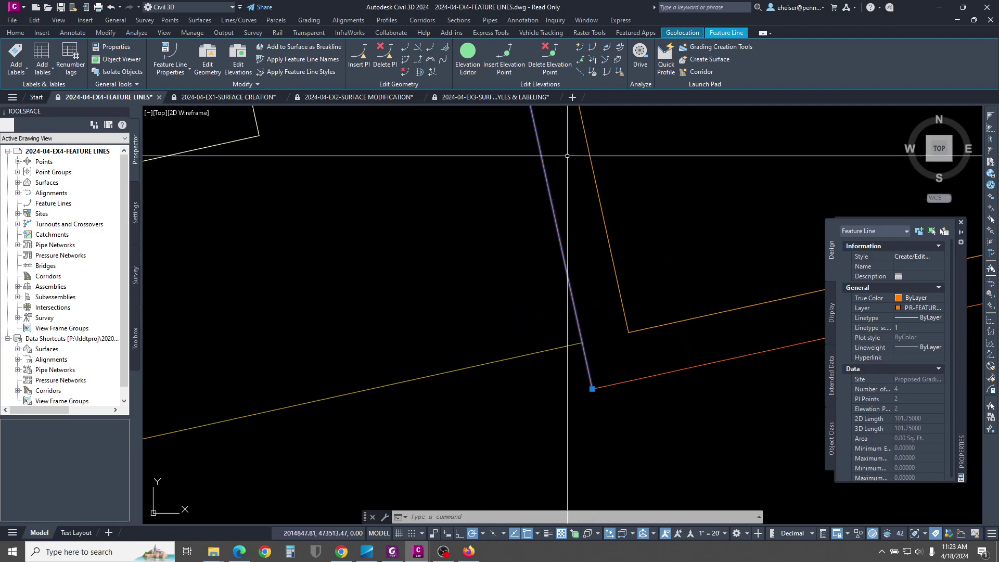
{"action": "left_click", "coordinate": [504, 67]}
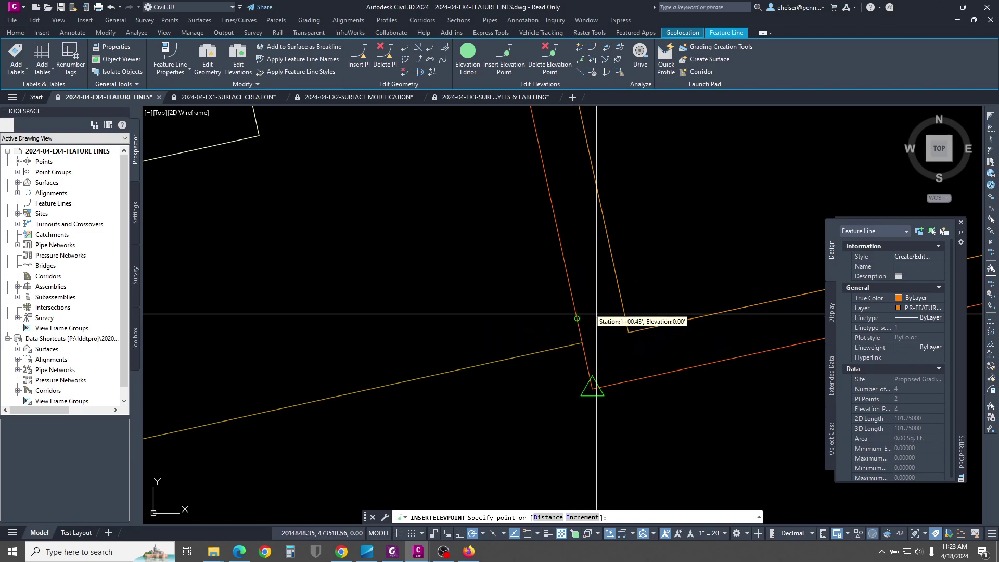
{"action": "right_click", "coordinate": [593, 315], "text": "shift"}
{"action": "left_click", "coordinate": [617, 132]}
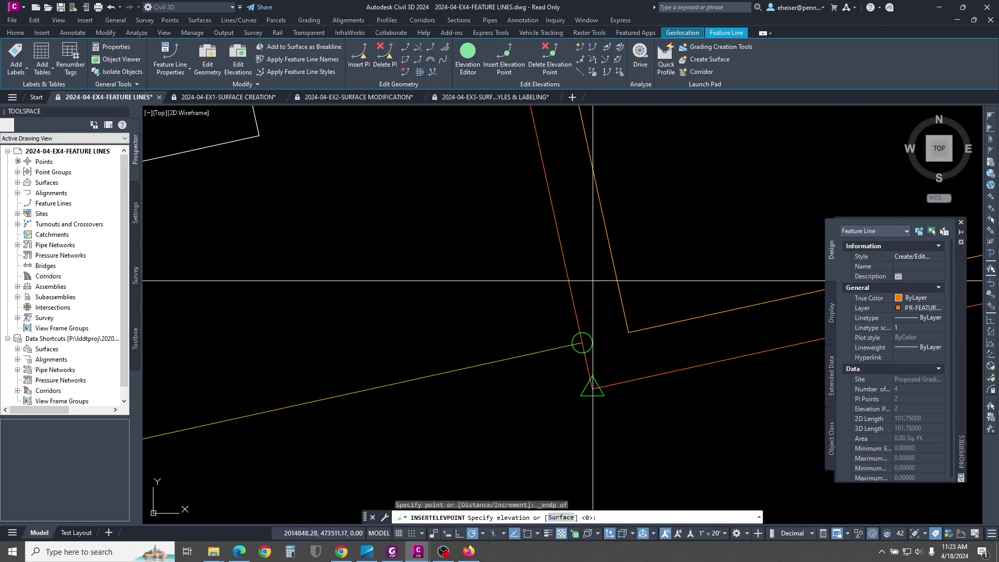
{"action": "key", "text": "Return"}
Step: Insert an elevation point at elevation 0 on the outer western feature line at the yellow line's endpoint near the northern end
{"action": "scroll", "coordinate": [604, 438], "scroll_direction": "down", "scroll_amount": 2}
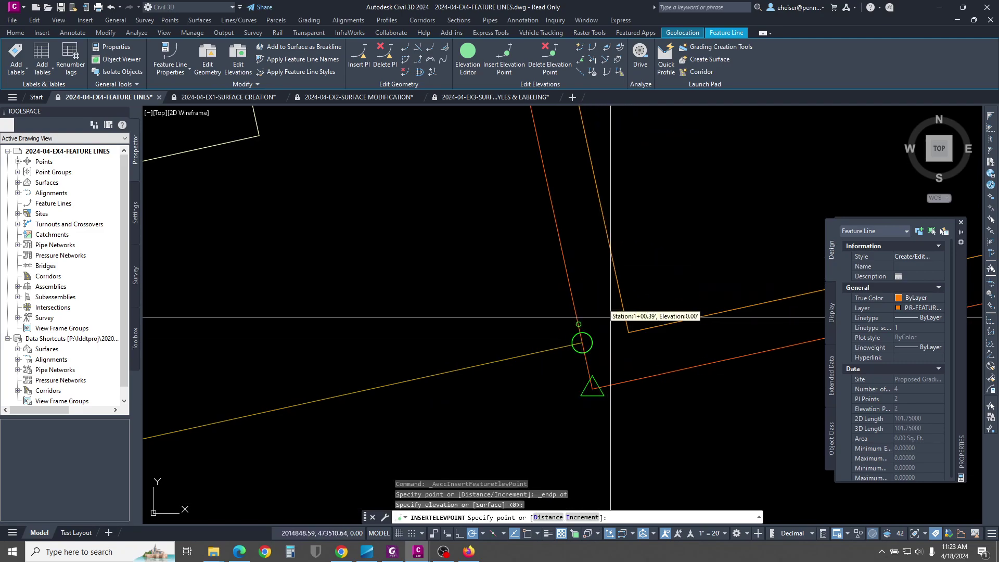
{"action": "scroll", "coordinate": [605, 439], "scroll_direction": "up", "scroll_amount": 5}
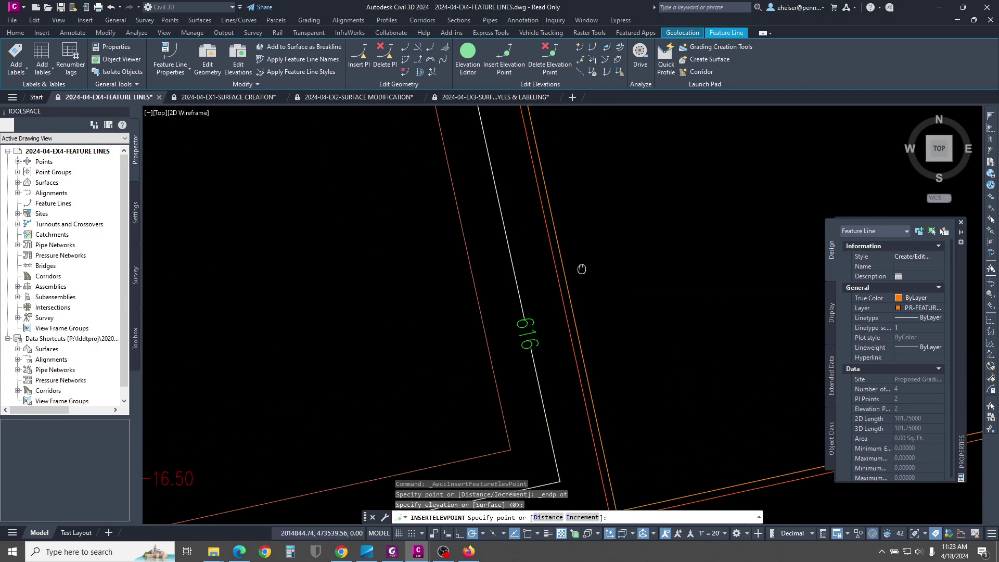
{"action": "middle_click_drag", "start_coordinate": [573, 174], "coordinate": [688, 506]}
{"action": "scroll", "coordinate": [608, 287], "scroll_direction": "up", "scroll_amount": 5}
{"action": "right_click", "coordinate": [597, 189], "text": "shift"}
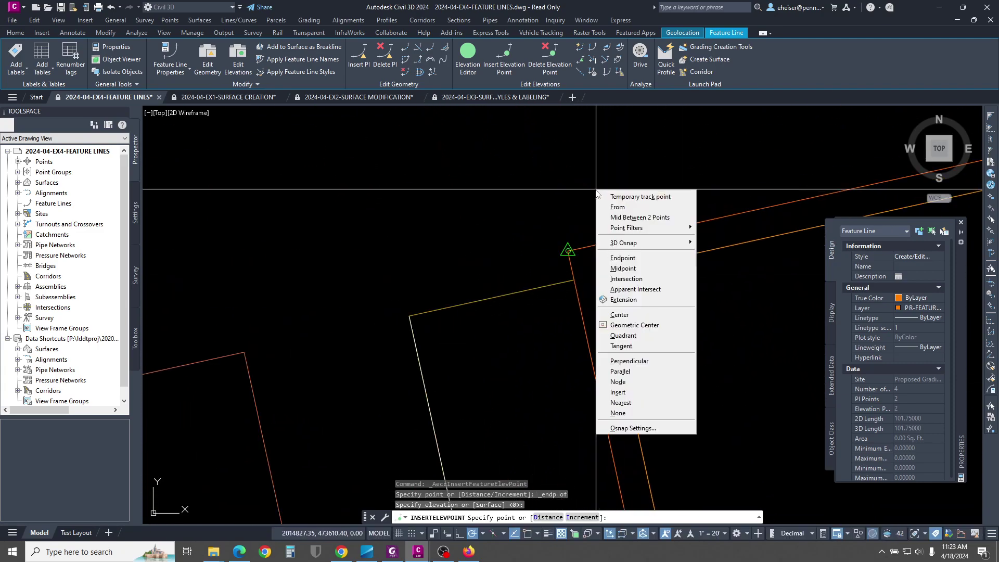
{"action": "left_click", "coordinate": [628, 257]}
{"action": "left_click", "coordinate": [569, 279]}
{"action": "key", "text": "Return"}
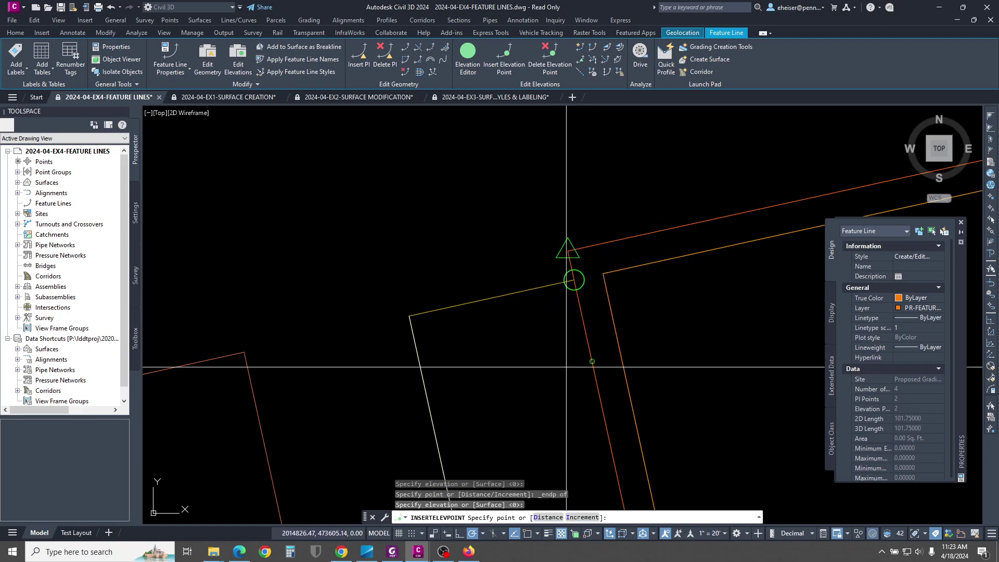
Step: Insert an elevation point at elevation 0 at the middle of the outer western feature line, using a midpoint snap, and end the command
{"action": "scroll", "coordinate": [567, 354], "scroll_direction": "down", "scroll_amount": 5}
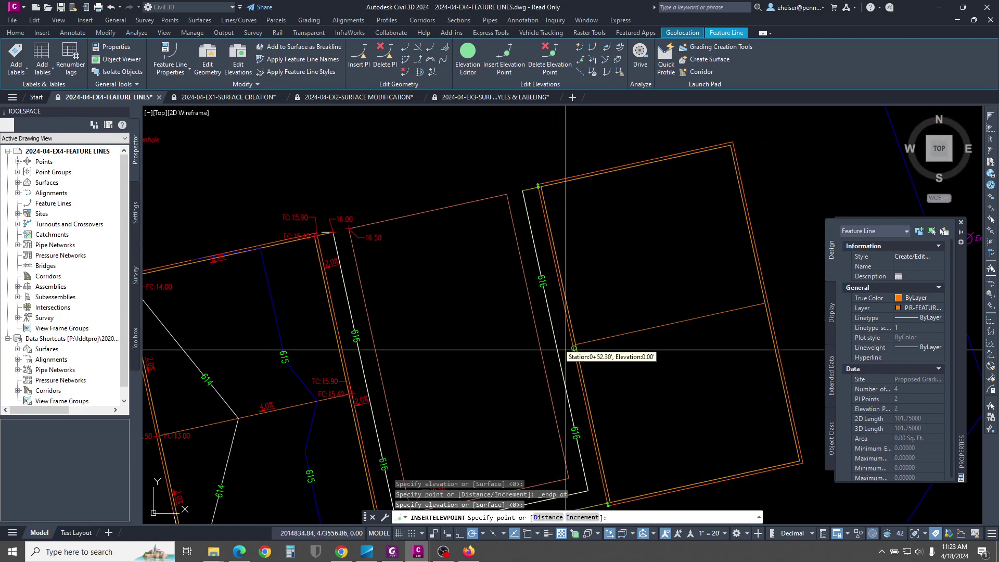
{"action": "scroll", "coordinate": [567, 350], "scroll_direction": "up", "scroll_amount": 5}
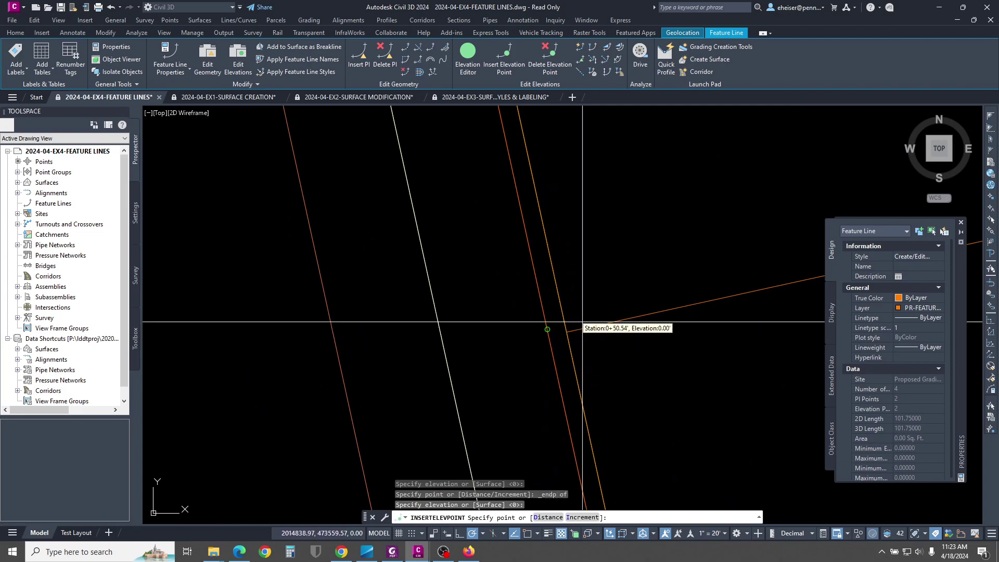
{"action": "right_click", "coordinate": [590, 290], "text": "shift"}
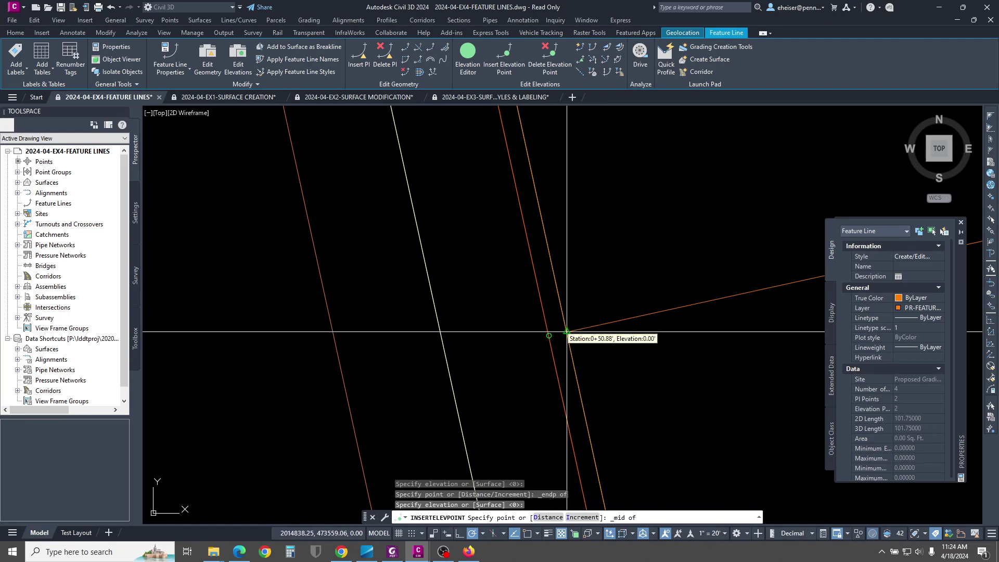
{"action": "left_click", "coordinate": [567, 331]}
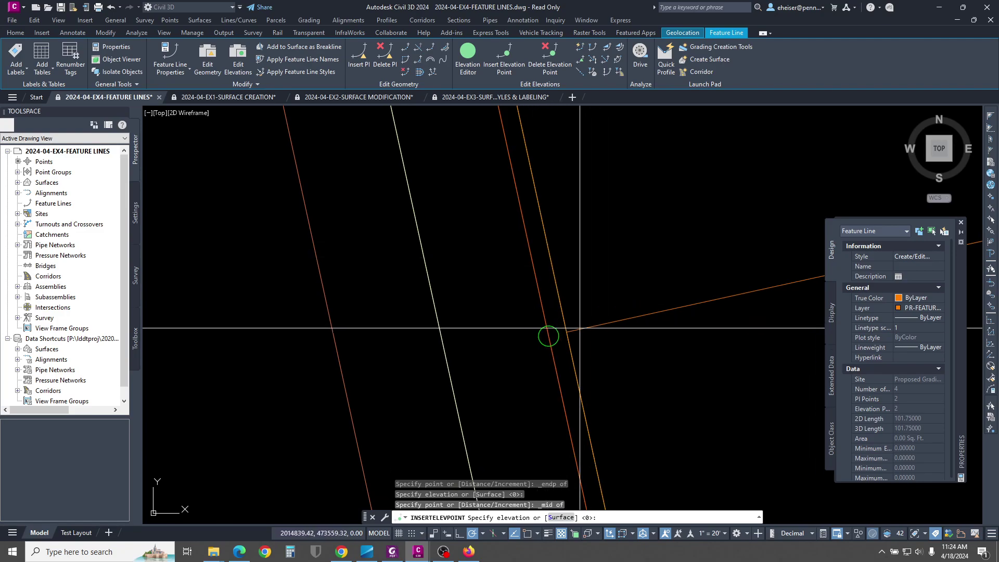
{"action": "scroll", "coordinate": [571, 338], "scroll_direction": "up", "scroll_amount": 4}
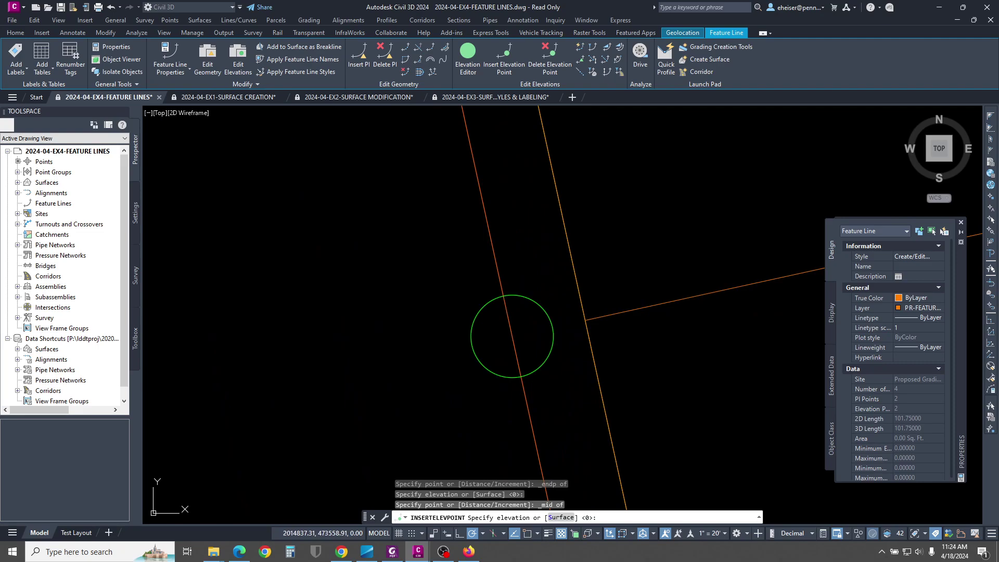
{"action": "key", "text": "Return"}
{"action": "scroll", "coordinate": [511, 338], "scroll_direction": "down", "scroll_amount": 3}
{"action": "scroll", "coordinate": [501, 311], "scroll_direction": "down", "scroll_amount": 3}
{"action": "key", "text": "Escape"}
{"action": "key", "text": "Escape"}
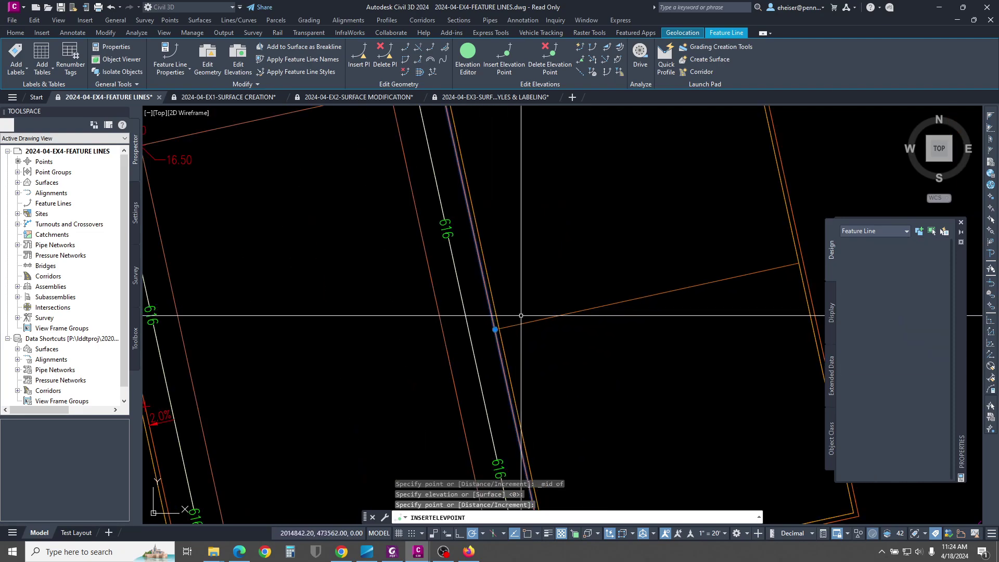
Step: Insert an elevation point at elevation 0 on the inner western feature line at the western endpoint of the line crossing the lot
{"action": "left_click", "coordinate": [494, 312]}
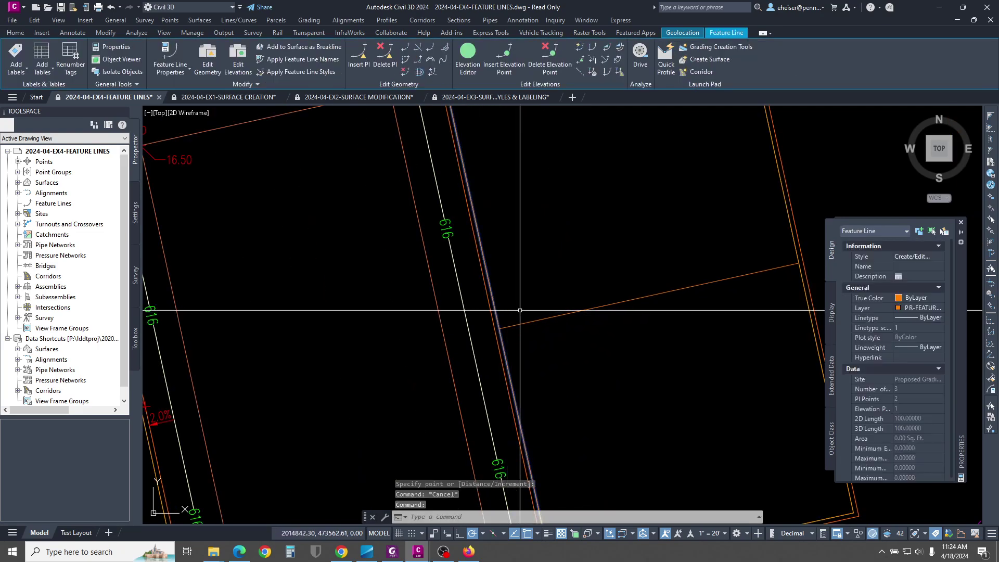
{"action": "scroll", "coordinate": [645, 292], "scroll_direction": "down", "scroll_amount": 3}
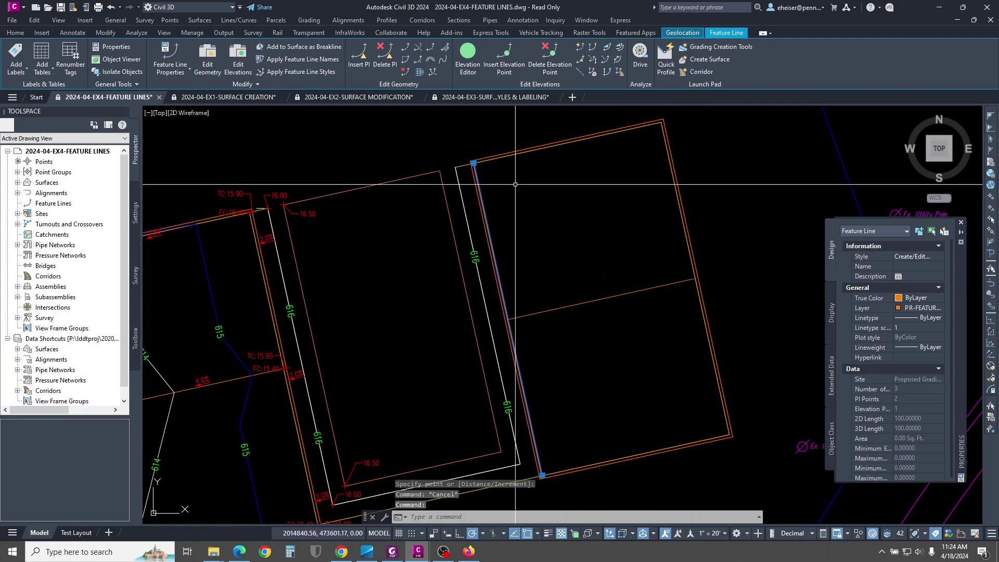
{"action": "left_click", "coordinate": [498, 66]}
{"action": "scroll", "coordinate": [492, 271], "scroll_direction": "up", "scroll_amount": 4}
{"action": "right_click", "coordinate": [529, 305], "text": "shift"}
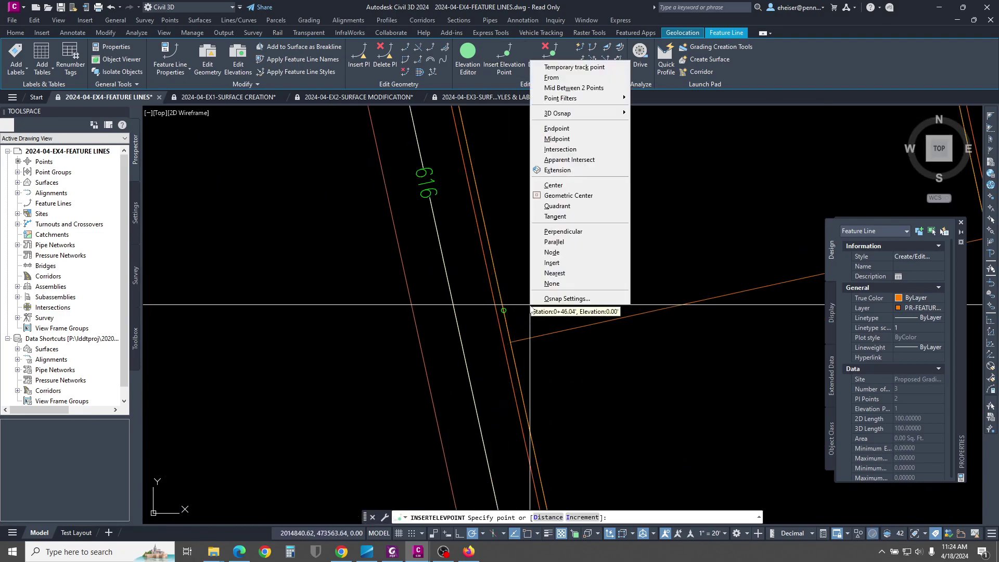
{"action": "left_click", "coordinate": [556, 128]}
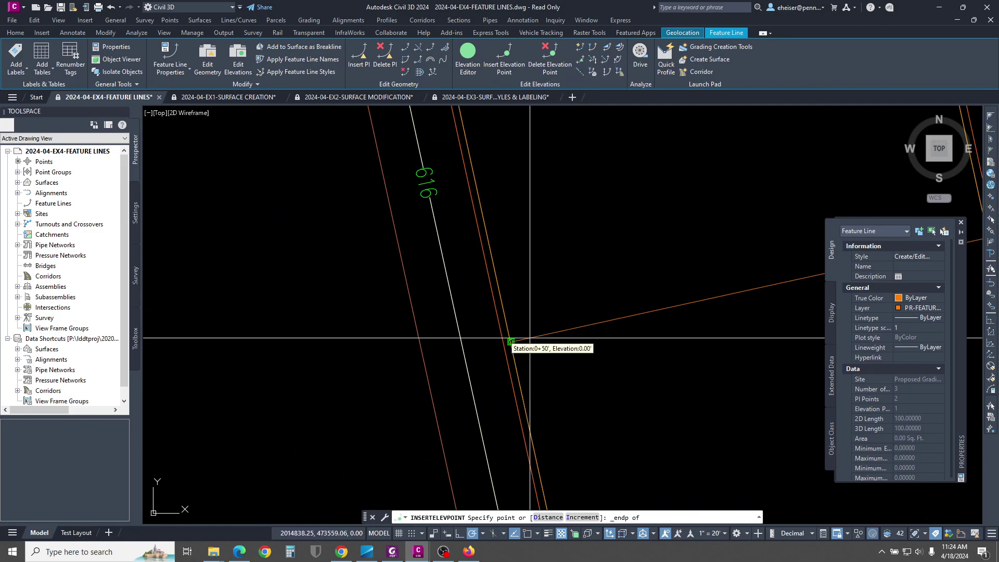
{"action": "left_click", "coordinate": [510, 342]}
{"action": "key", "text": "Return"}
{"action": "middle_click_drag", "start_coordinate": [672, 249], "coordinate": [433, 301]}
{"action": "key", "text": "Escape"}
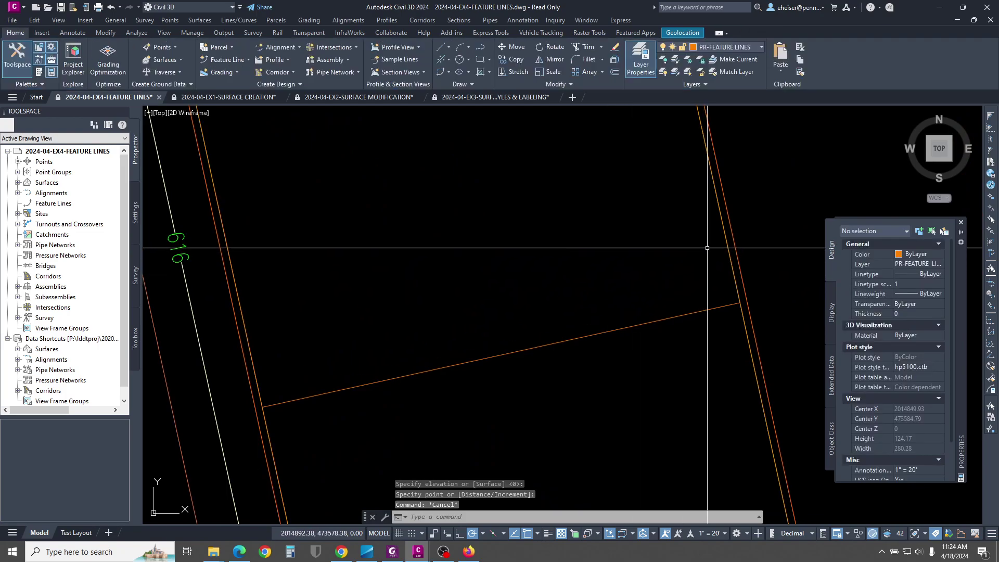
Step: Insert an elevation point at elevation 0 on the inner three-sided feature line at the eastern endpoint of the line crossing the lot
{"action": "left_click", "coordinate": [723, 228]}
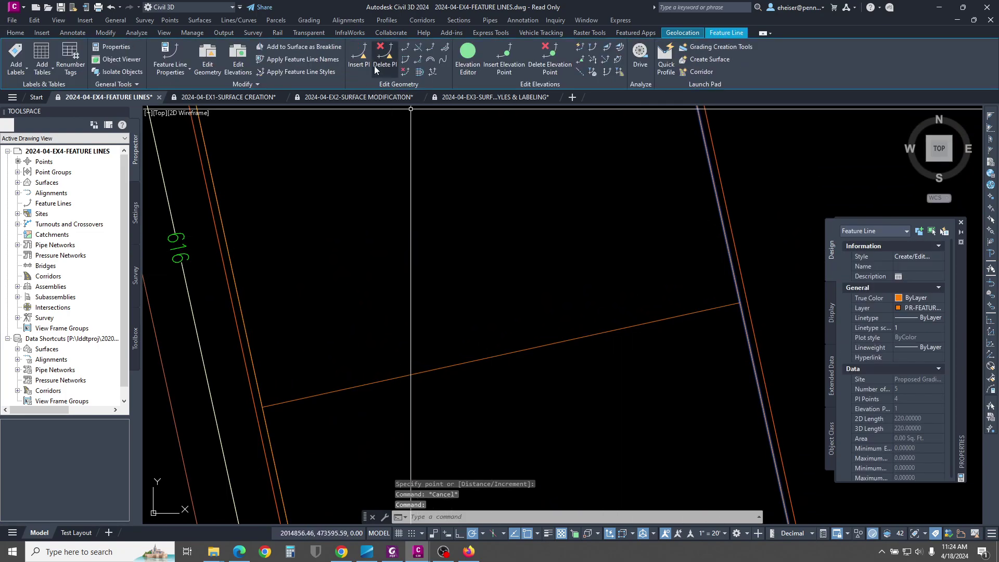
{"action": "left_click", "coordinate": [499, 71]}
{"action": "scroll", "coordinate": [784, 338], "scroll_direction": "up", "scroll_amount": 3}
{"action": "right_click", "coordinate": [729, 230], "text": "shift"}
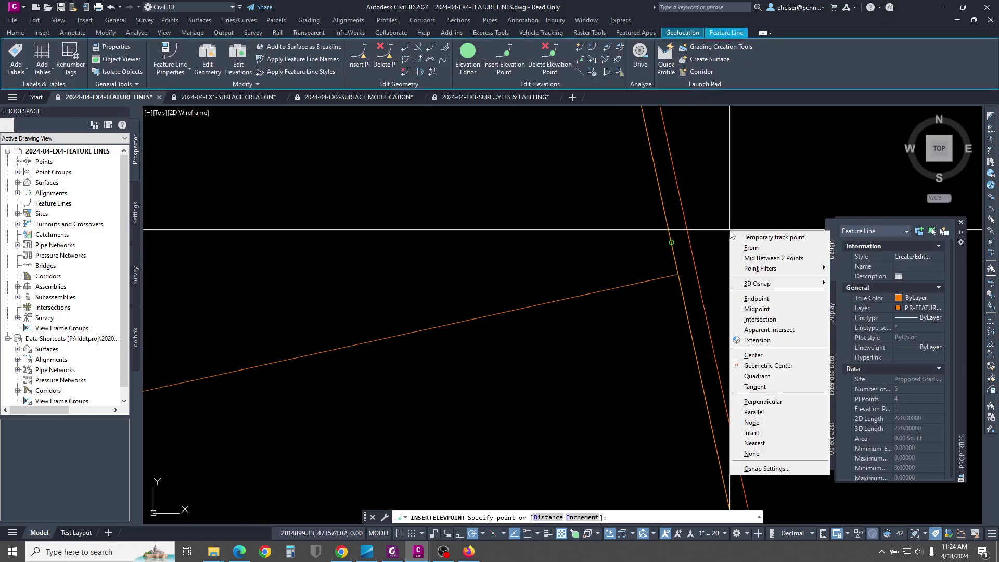
{"action": "left_click", "coordinate": [755, 298]}
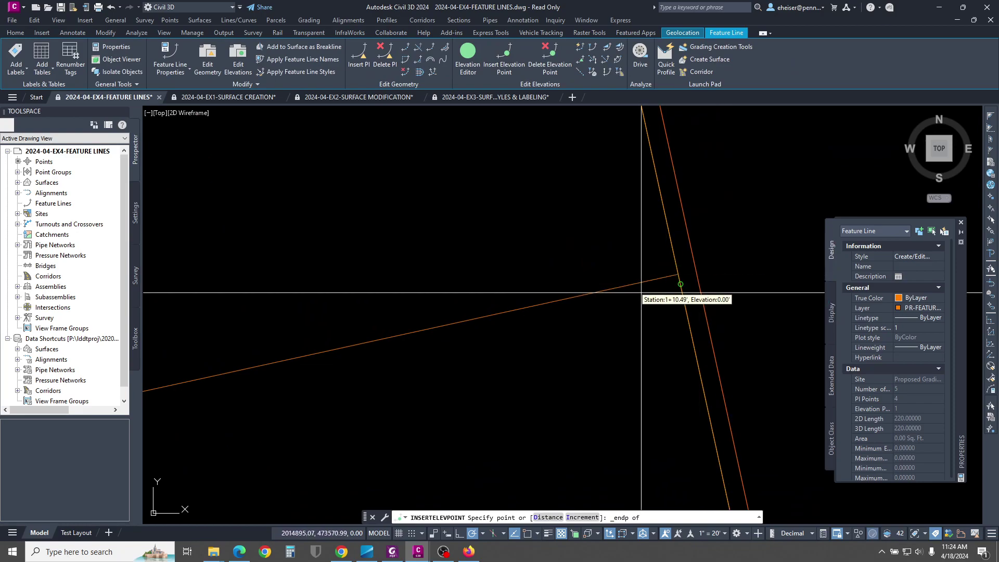
{"action": "left_click", "coordinate": [678, 275]}
{"action": "key", "text": "Return"}
{"action": "key", "text": "Escape"}
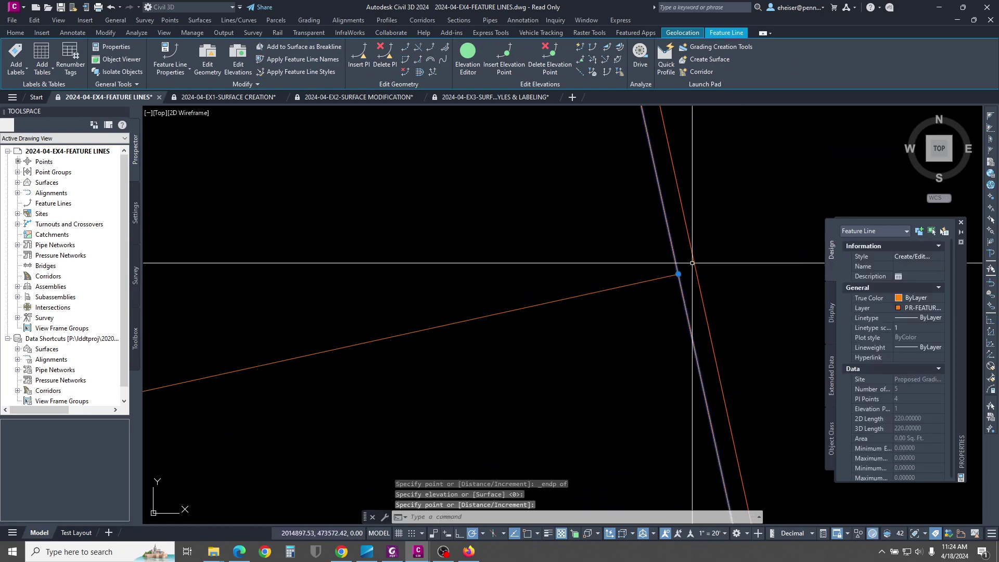
Step: Insert an elevation point at elevation 0 on the outer three-sided feature line, using the eastern endpoint of the line crossing the lot
{"action": "left_click", "coordinate": [692, 257]}
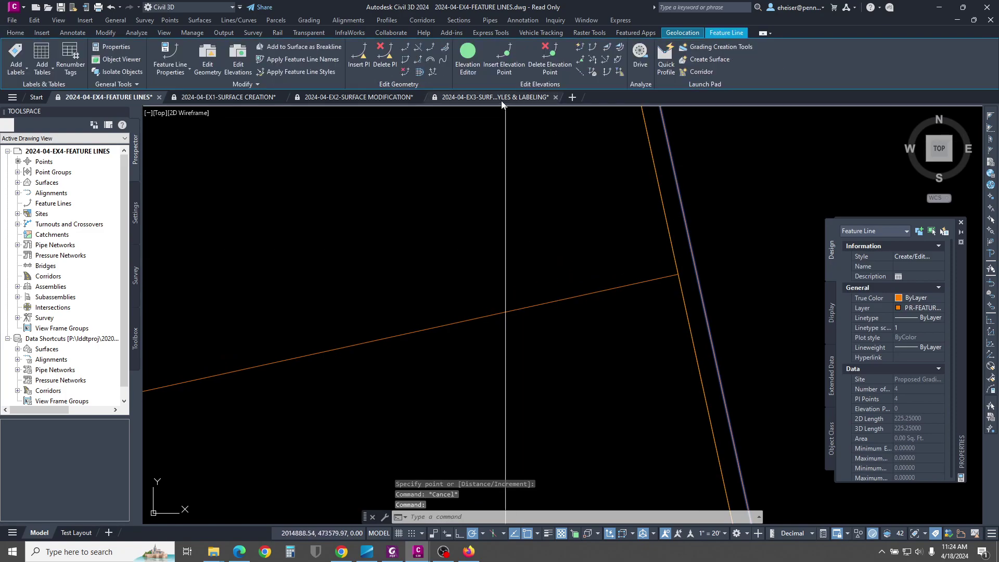
{"action": "left_click", "coordinate": [505, 73]}
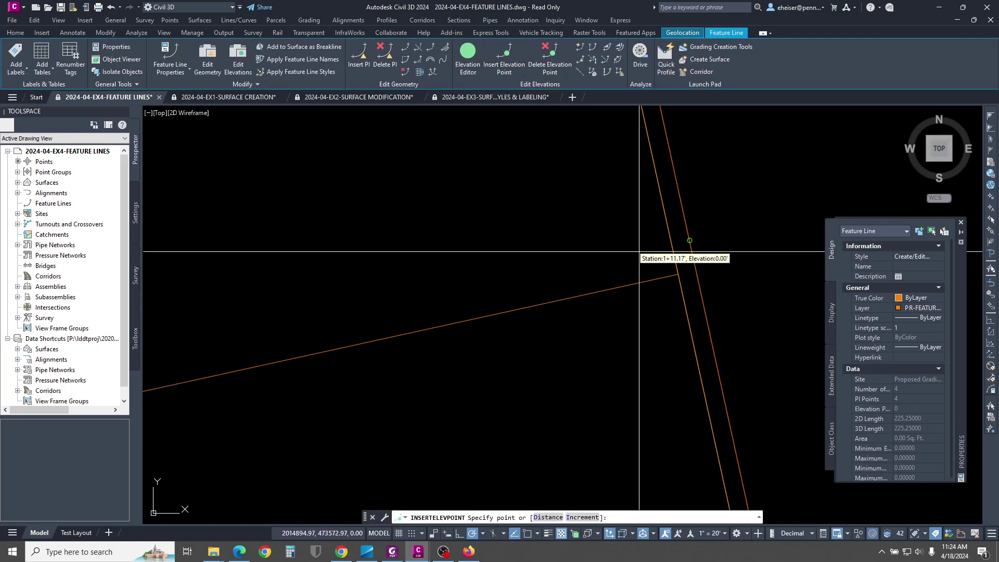
{"action": "right_click", "coordinate": [657, 264], "text": "shift"}
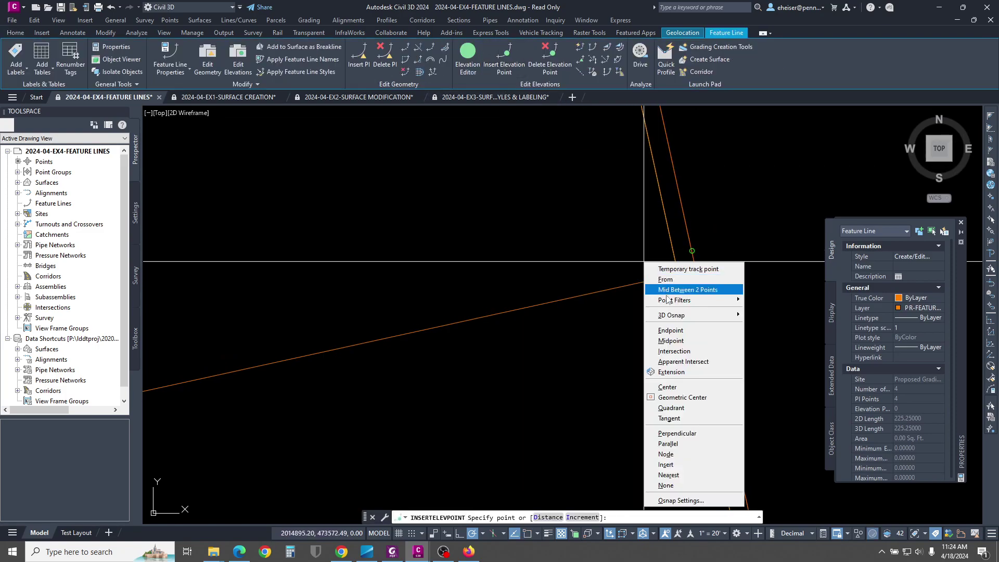
{"action": "left_click", "coordinate": [671, 326]}
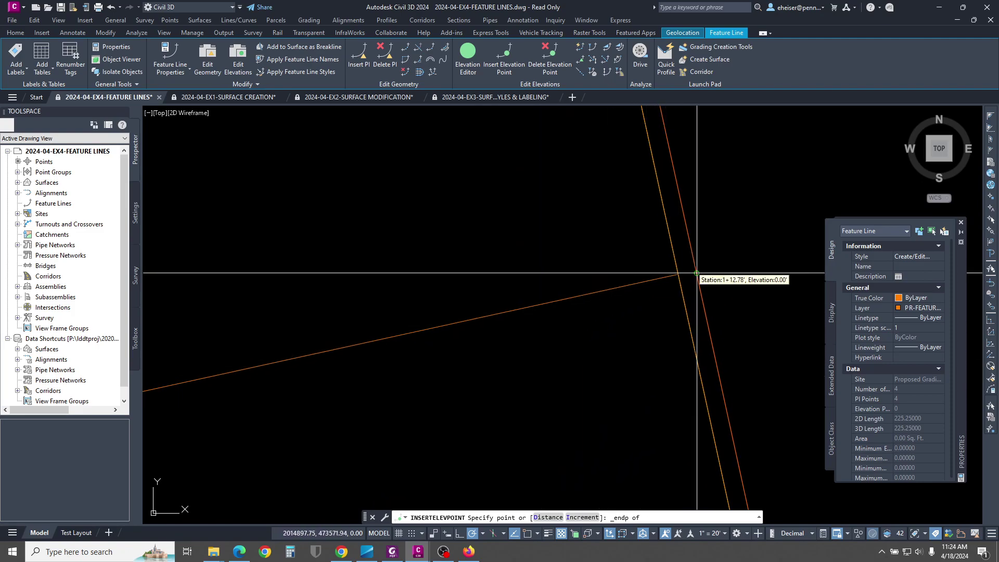
{"action": "left_click", "coordinate": [677, 280]}
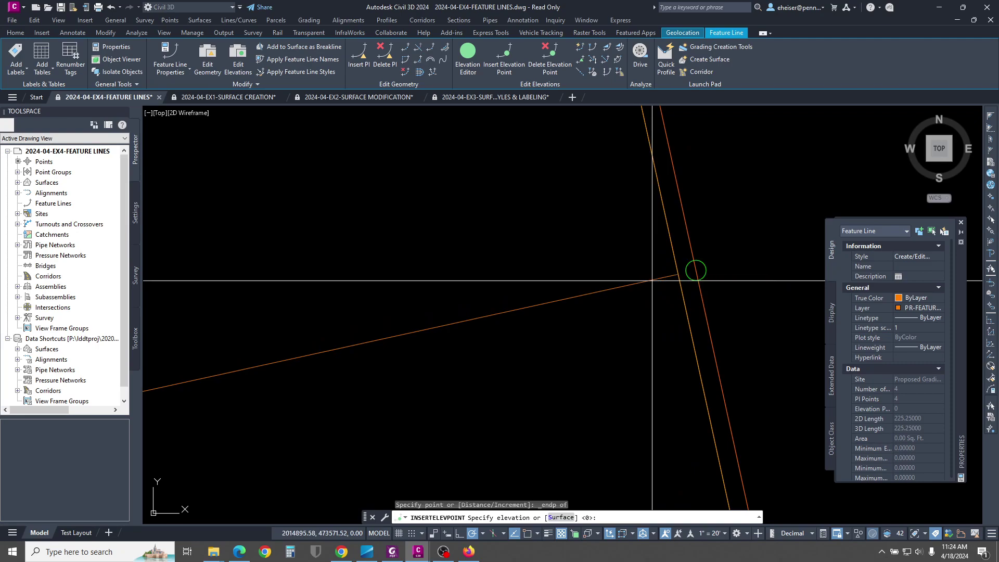
{"action": "key", "text": "Return"}
{"action": "scroll", "coordinate": [683, 247], "scroll_direction": "down", "scroll_amount": 6}
{"action": "key", "text": "Escape"}
{"action": "key", "text": "Escape"}
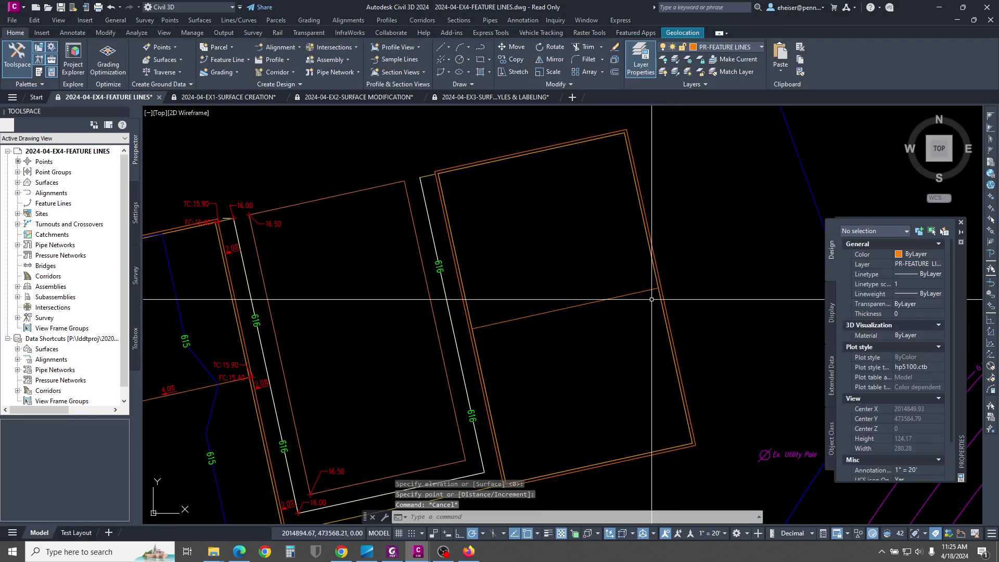
Step: In the Elevation Editor, set the eastern end (station 0+00) of the southern feature line joining the two lots to elevation 615.9
{"action": "mouse_move", "coordinate": [652, 299]}
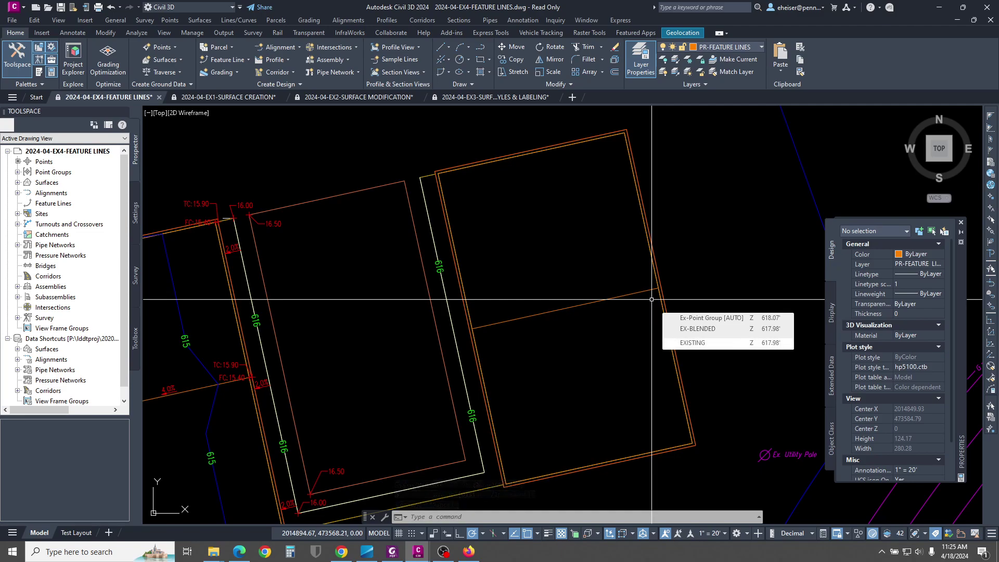
{"action": "left_click", "coordinate": [495, 487]}
{"action": "middle_click_drag", "start_coordinate": [512, 437], "coordinate": [527, 372]}
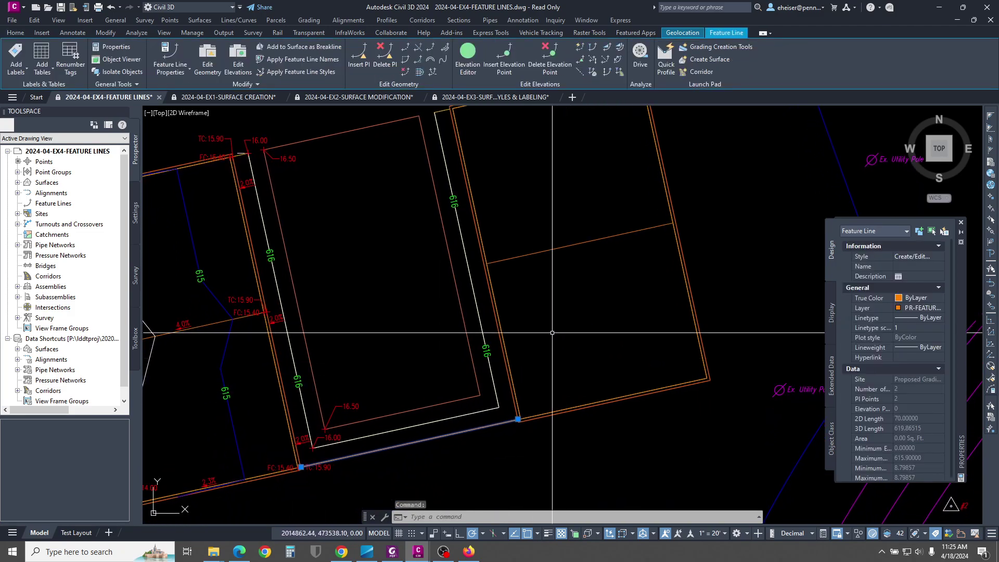
{"action": "scroll", "coordinate": [619, 380], "scroll_direction": "down", "scroll_amount": 2}
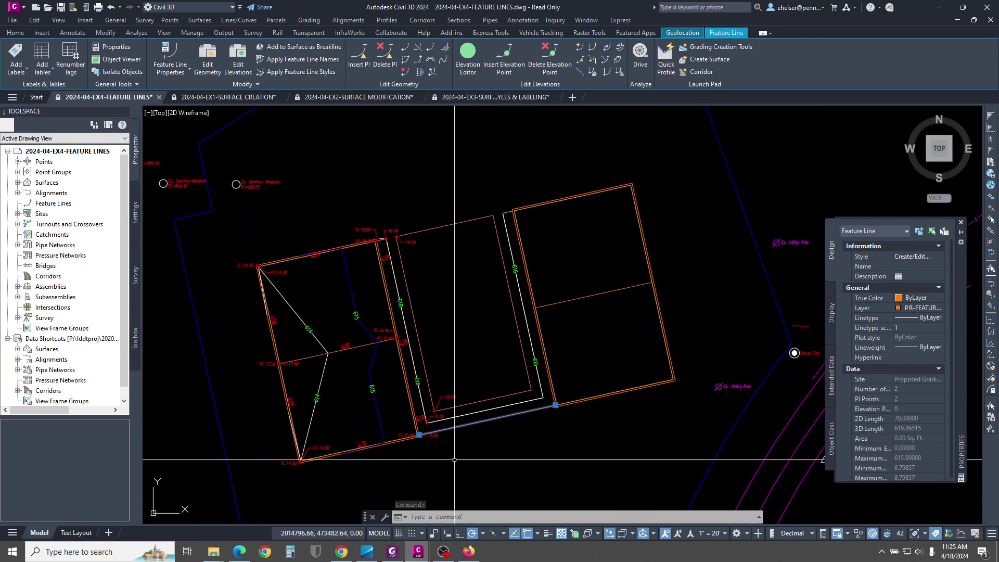
{"action": "scroll", "coordinate": [416, 433], "scroll_direction": "up", "scroll_amount": 2}
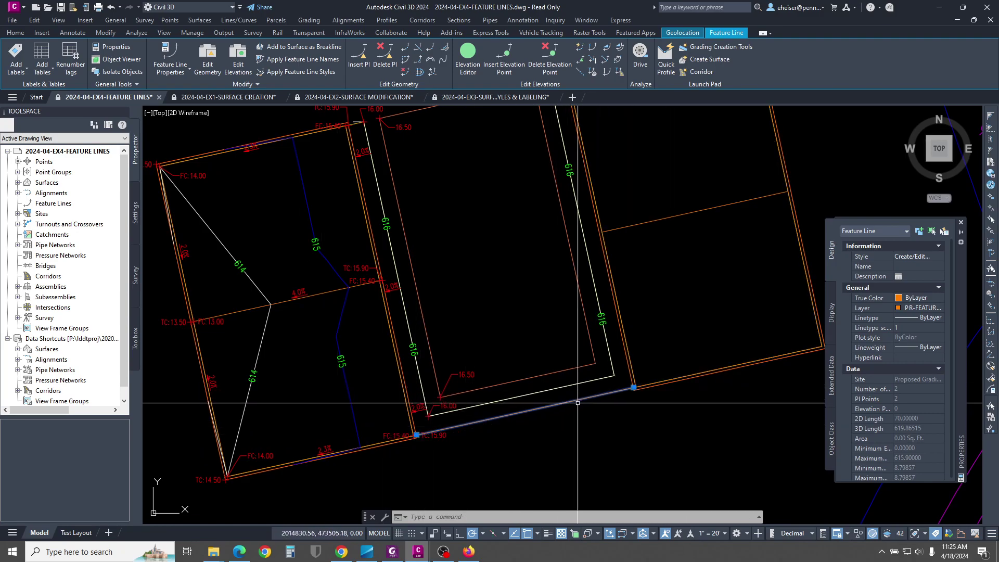
{"action": "scroll", "coordinate": [417, 431], "scroll_direction": "up", "scroll_amount": 6}
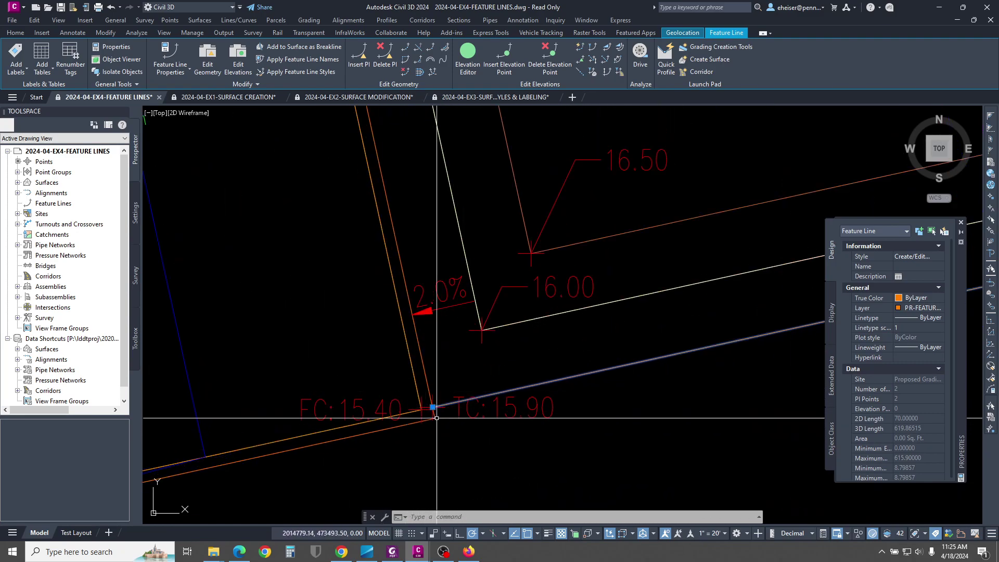
{"action": "scroll", "coordinate": [427, 406], "scroll_direction": "down", "scroll_amount": 4}
{"action": "scroll", "coordinate": [399, 462], "scroll_direction": "up", "scroll_amount": 4}
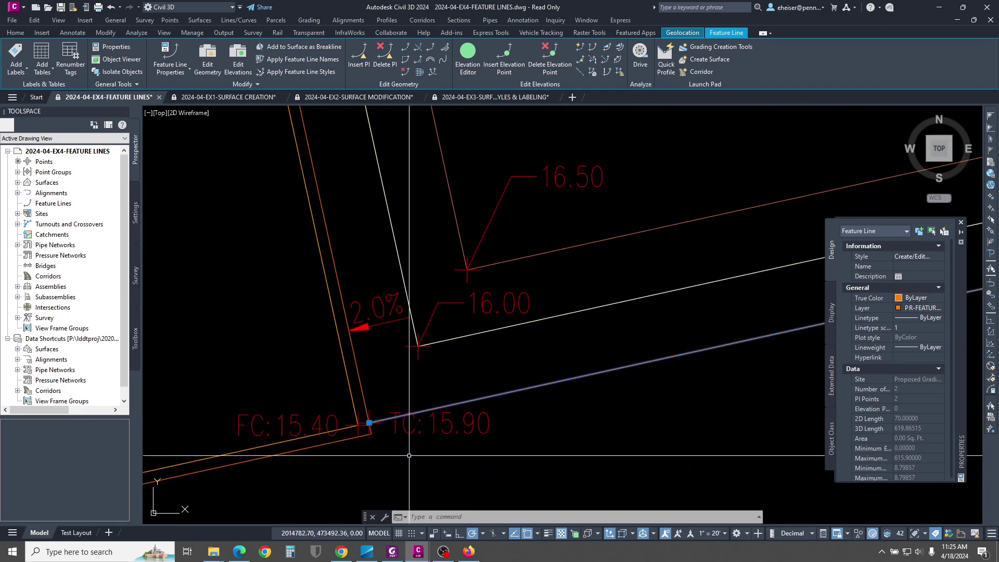
{"action": "scroll", "coordinate": [427, 420], "scroll_direction": "down", "scroll_amount": 5}
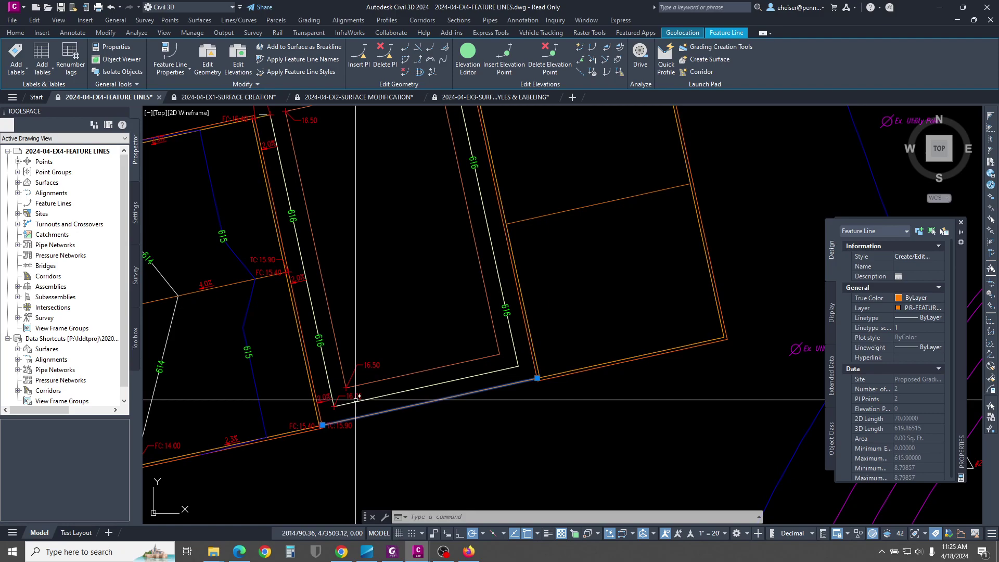
{"action": "middle_click_drag", "start_coordinate": [401, 349], "coordinate": [452, 341]}
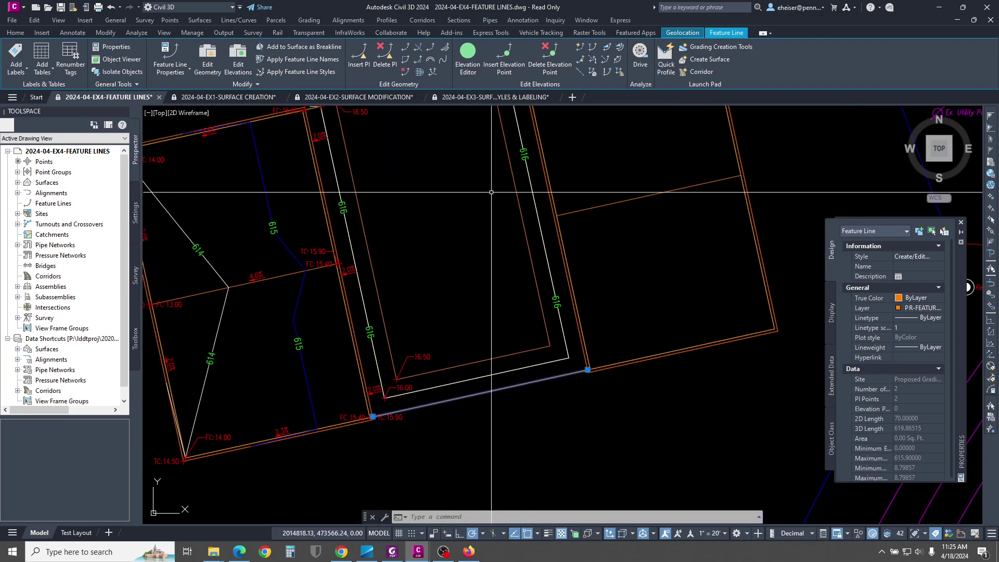
{"action": "left_click", "coordinate": [472, 59]}
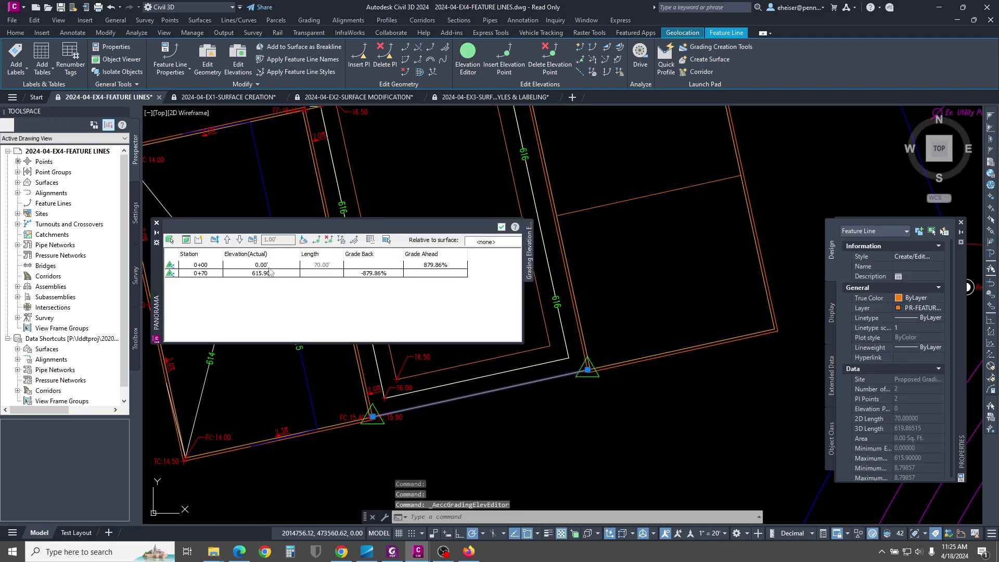
{"action": "middle_click_drag", "start_coordinate": [491, 404], "coordinate": [558, 439]}
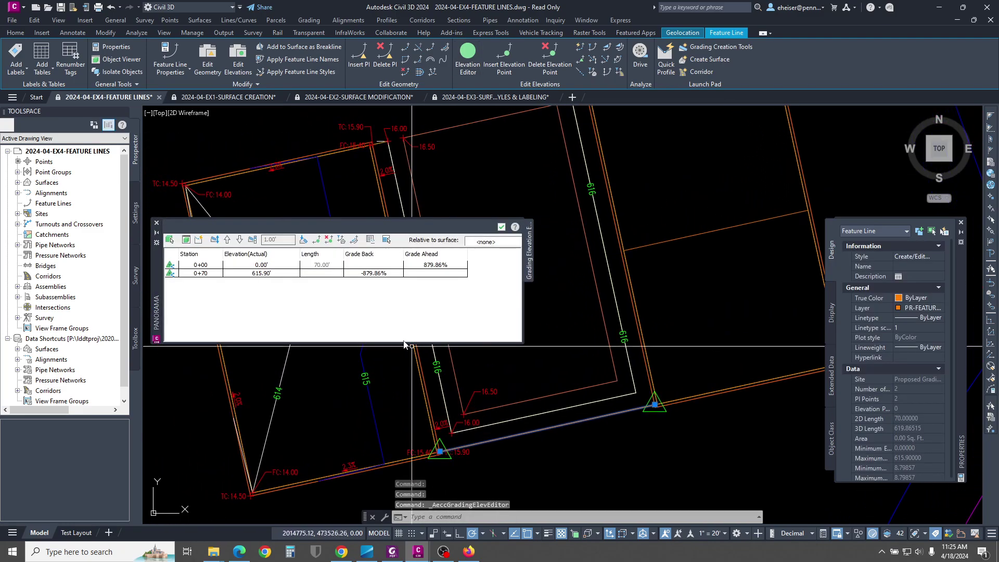
{"action": "left_click", "coordinate": [278, 275]}
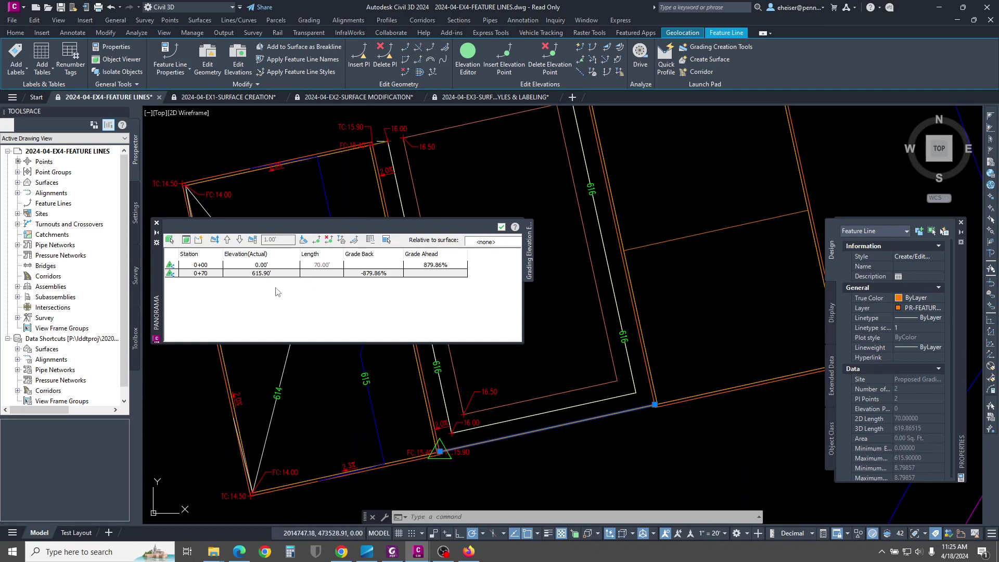
{"action": "left_click", "coordinate": [268, 273]}
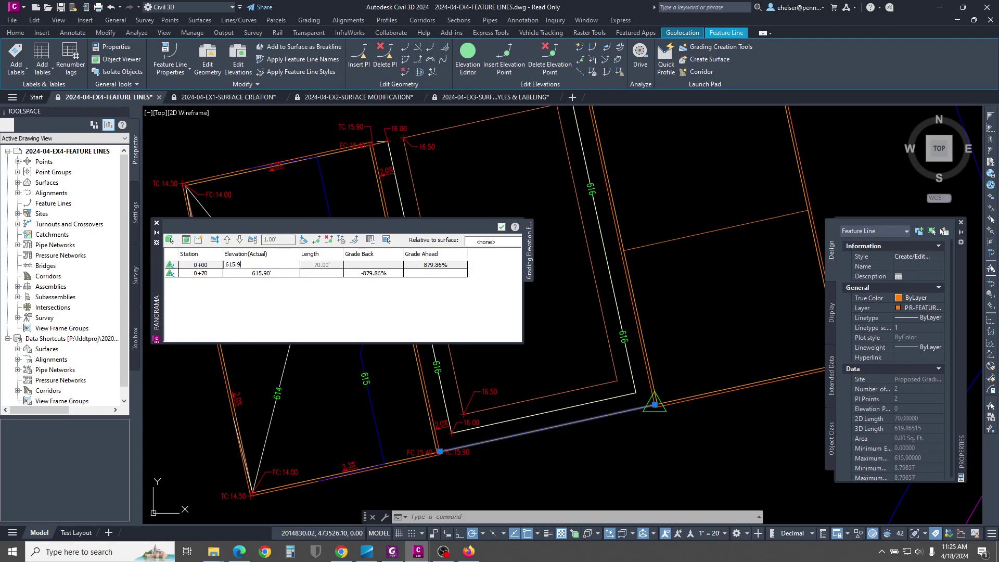
{"action": "key", "text": "Return"}
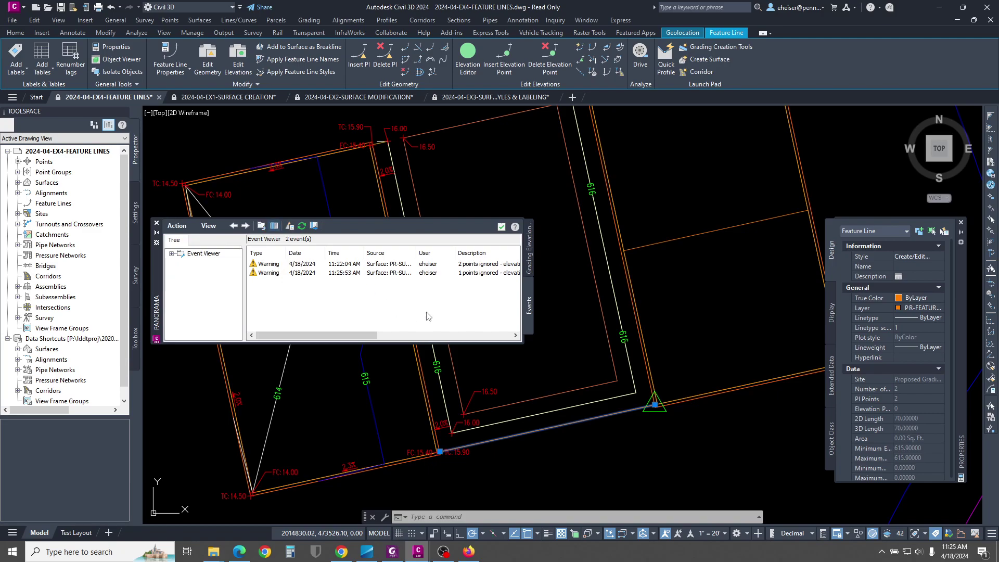
Step: Review the surface warnings in the event viewer, return to the Grading Elevation Editor and deselect the southern feature line
{"action": "left_click", "coordinate": [529, 268]}
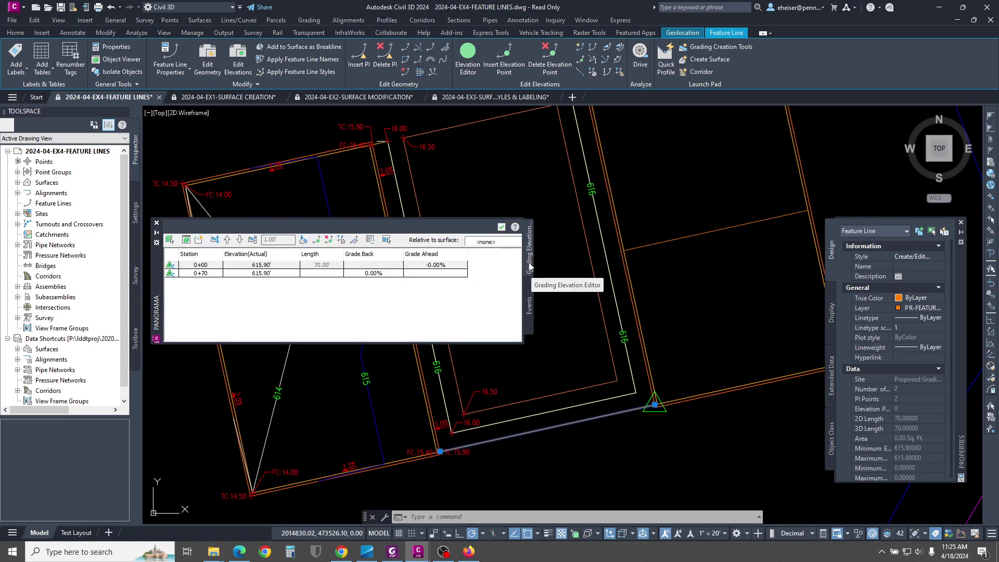
{"action": "left_click", "coordinate": [528, 302]}
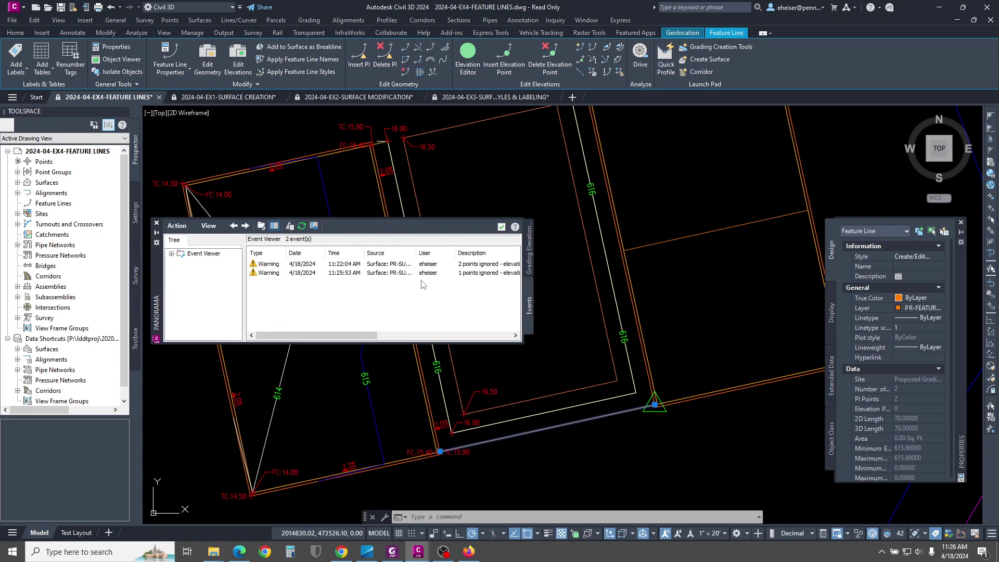
{"action": "left_click", "coordinate": [530, 245]}
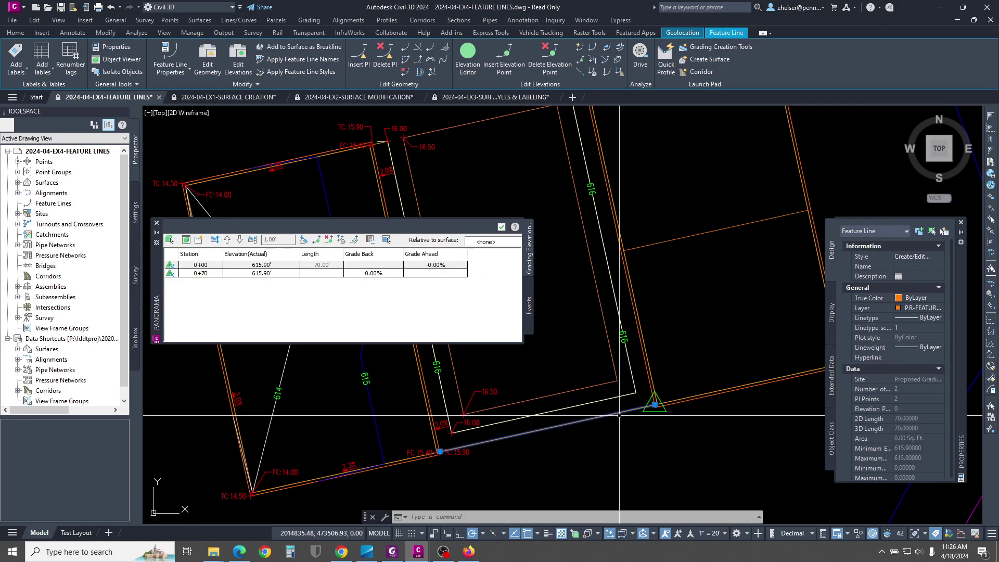
{"action": "middle_click_drag", "start_coordinate": [597, 273], "coordinate": [600, 318]}
{"action": "key", "text": "Escape"}
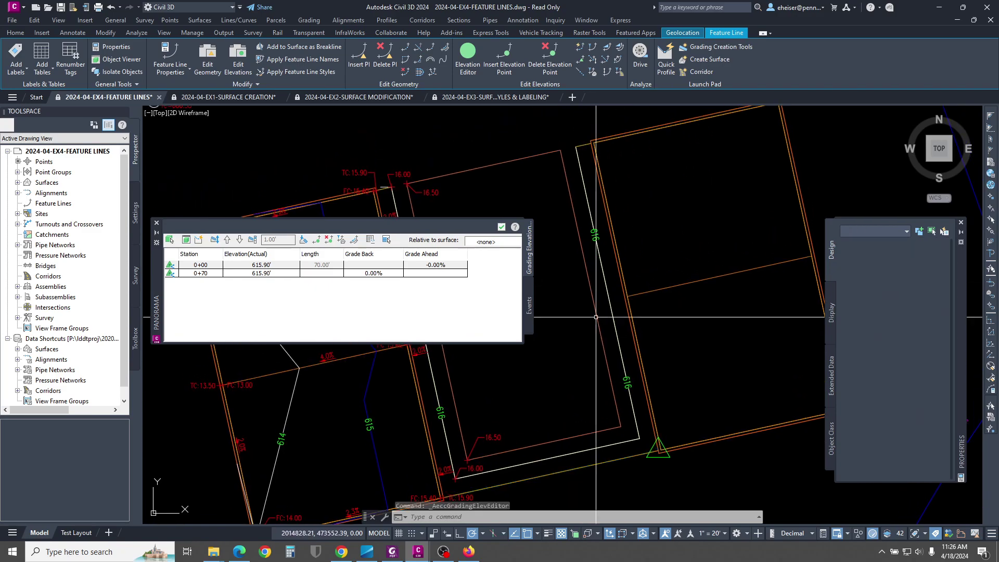
{"action": "key", "text": "Escape"}
{"action": "key", "text": "Escape"}
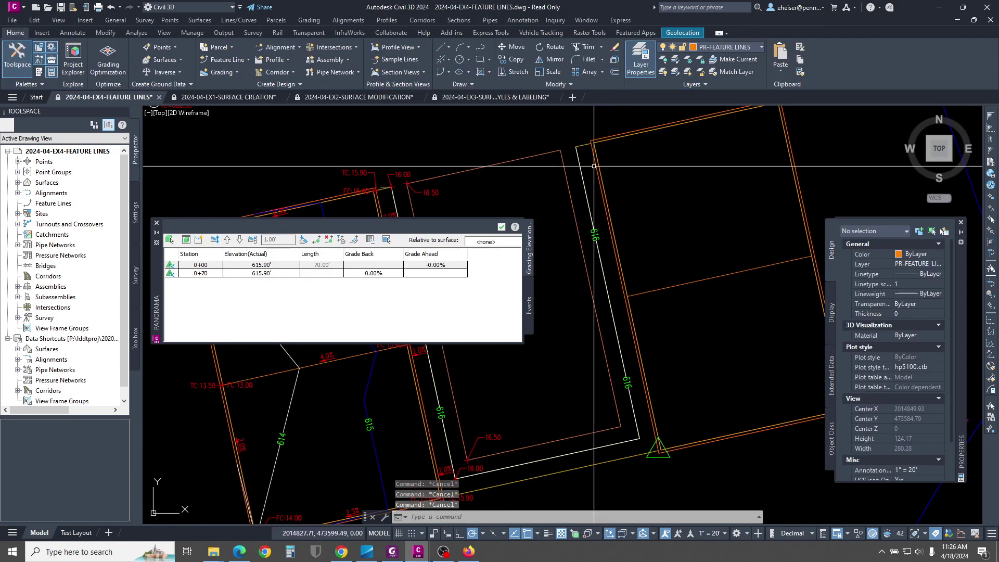
Step: Set the grade ahead at station 0+00 of the short feature line at the eastern lot's northwest corner to -2%, and deselect it
{"action": "left_click", "coordinate": [583, 145]}
{"action": "scroll", "coordinate": [584, 146], "scroll_direction": "up", "scroll_amount": 2}
{"action": "mouse_move", "coordinate": [583, 145]}
{"action": "middle_mouse_down"}
{"action": "mouse_move", "coordinate": [635, 330]}
{"action": "mouse_move", "coordinate": [620, 339]}
{"action": "middle_mouse_up"}
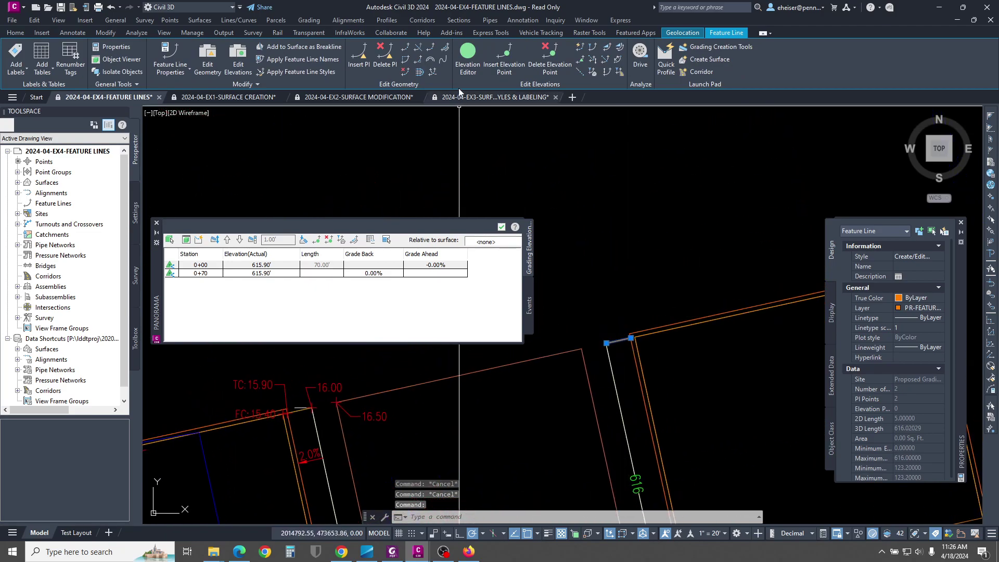
{"action": "left_click", "coordinate": [468, 60]}
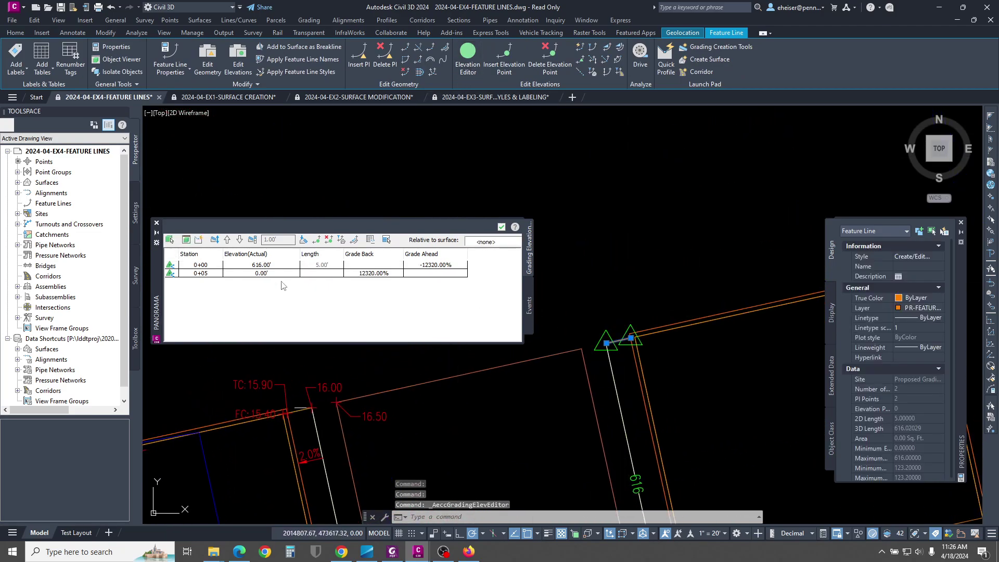
{"action": "left_click", "coordinate": [269, 266]}
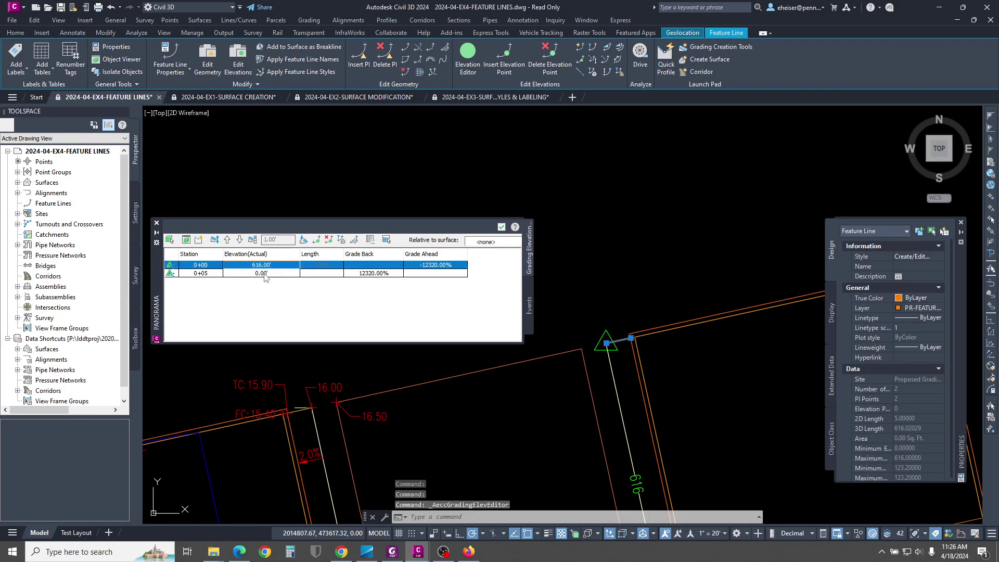
{"action": "left_click", "coordinate": [265, 273]}
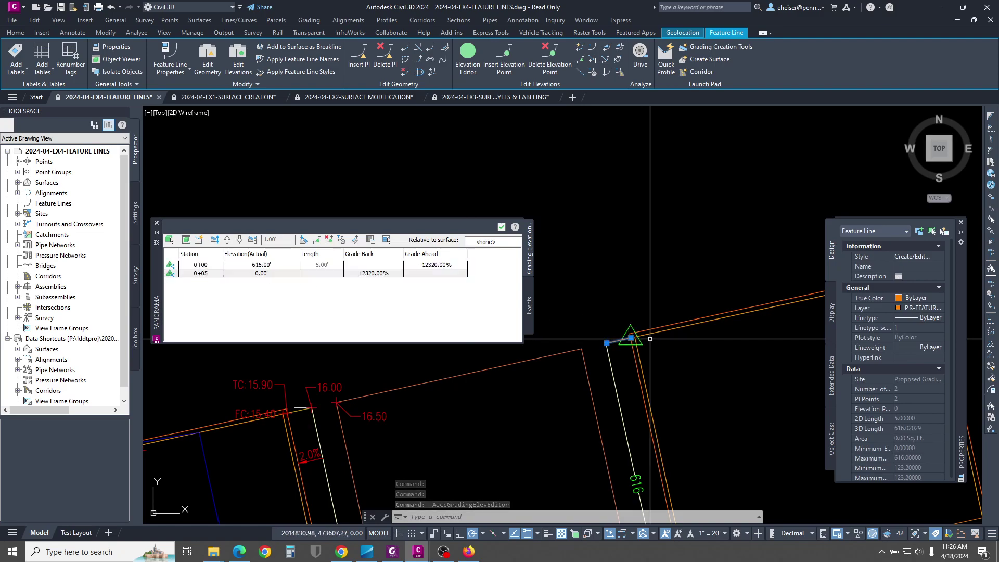
{"action": "scroll", "coordinate": [634, 333], "scroll_direction": "up", "scroll_amount": 6}
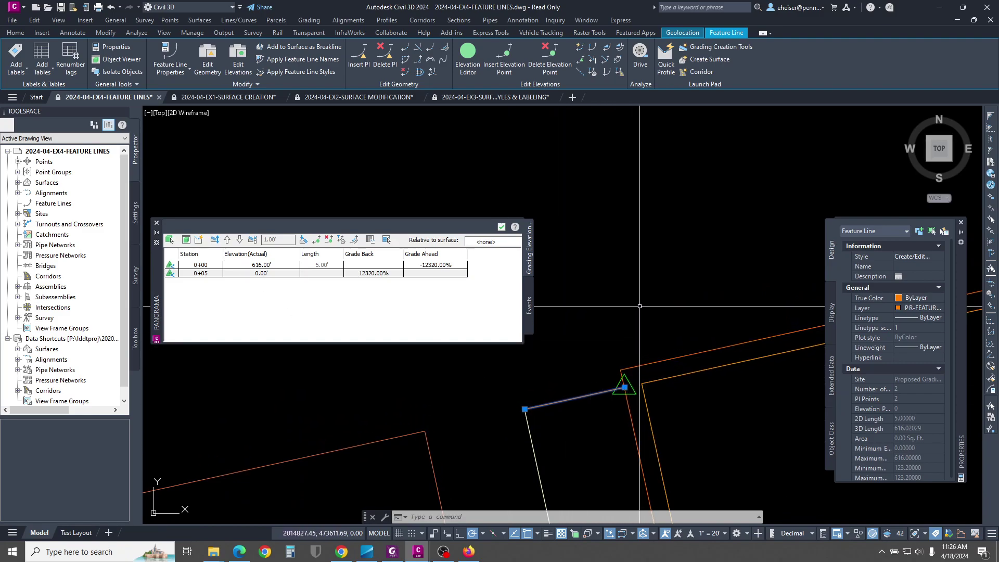
{"action": "scroll", "coordinate": [701, 261], "scroll_direction": "down", "scroll_amount": 2}
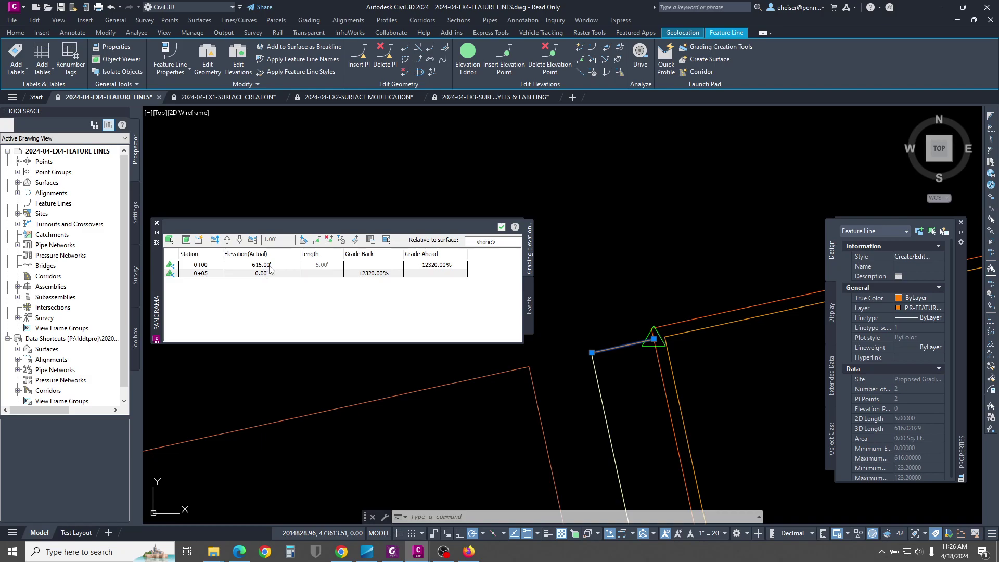
{"action": "left_click", "coordinate": [270, 266]}
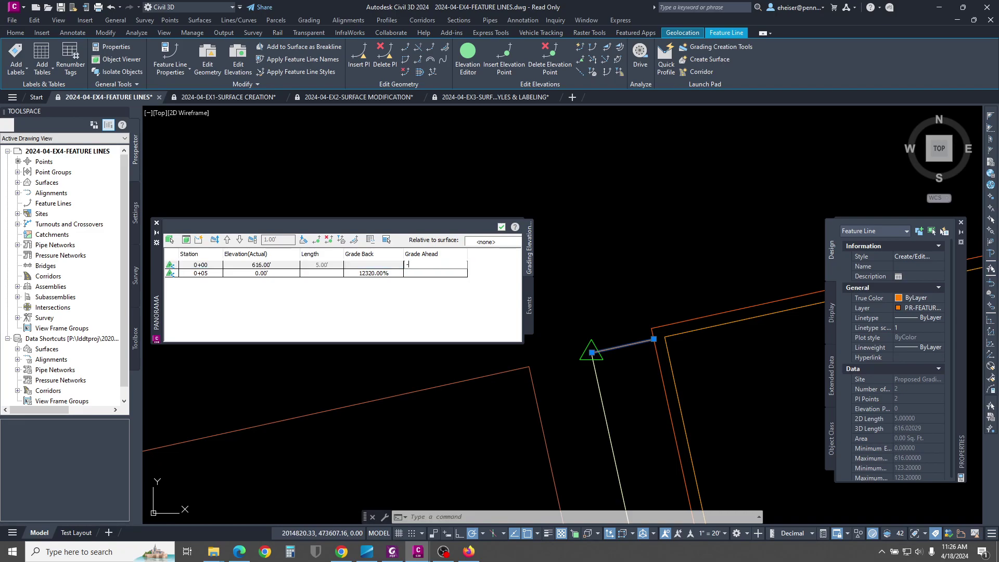
{"action": "key", "text": "Return"}
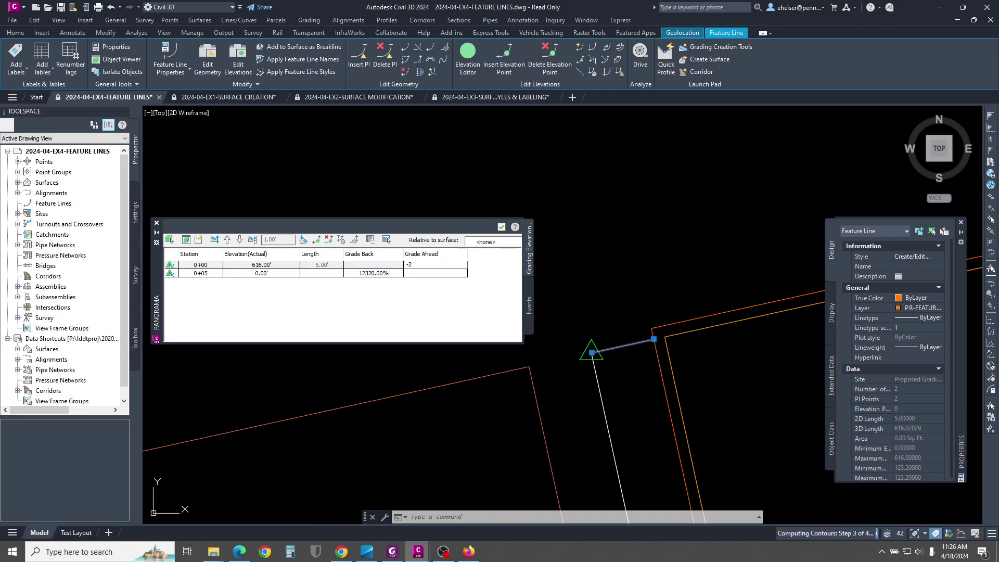
{"action": "left_click", "coordinate": [276, 274]}
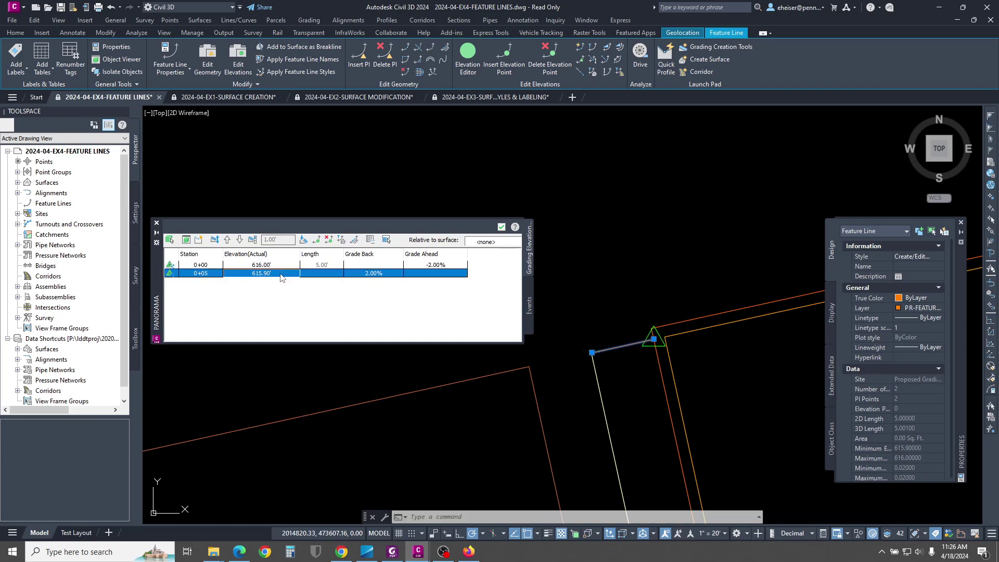
{"action": "key", "text": "Escape"}
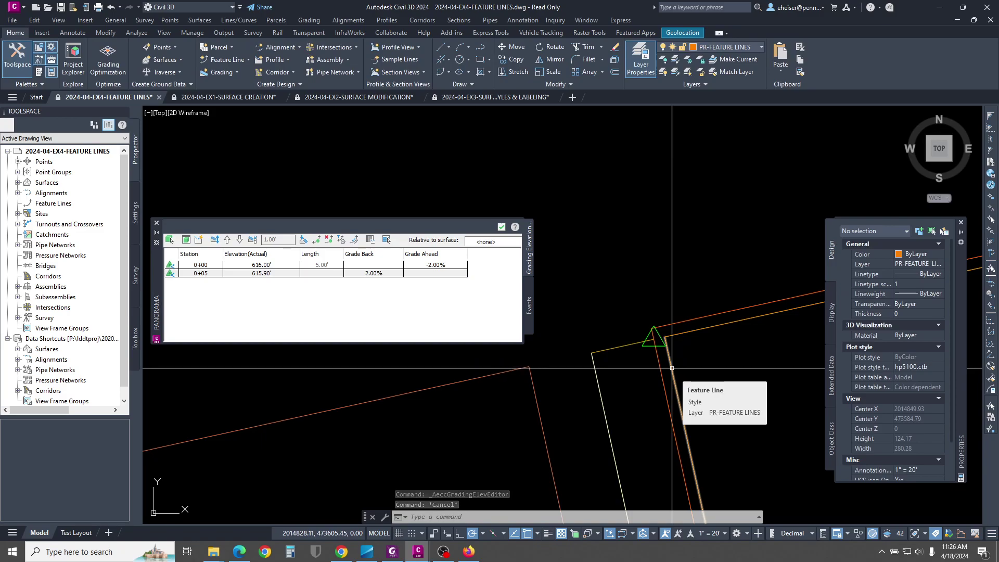
Step: In the Elevation Editor, set the grade back at station 0+00.88 of the eastern lot's outer western feature line to 0%
{"action": "left_click", "coordinate": [654, 339]}
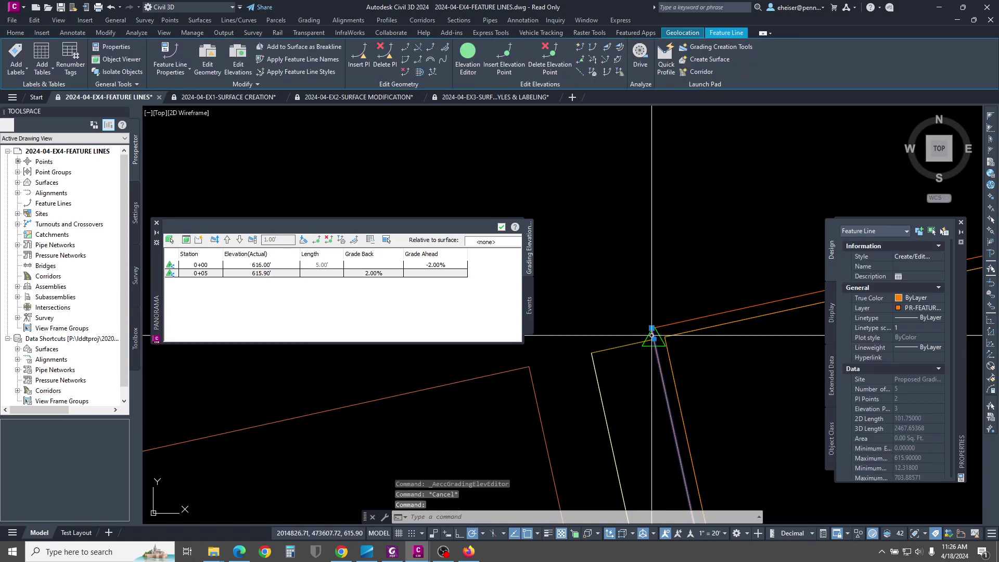
{"action": "scroll", "coordinate": [654, 339], "scroll_direction": "down", "scroll_amount": 8}
{"action": "middle_click_drag", "start_coordinate": [637, 437], "coordinate": [658, 398]}
{"action": "scroll", "coordinate": [658, 398], "scroll_direction": "up", "scroll_amount": 2}
{"action": "middle_click_drag", "start_coordinate": [658, 397], "coordinate": [664, 376]}
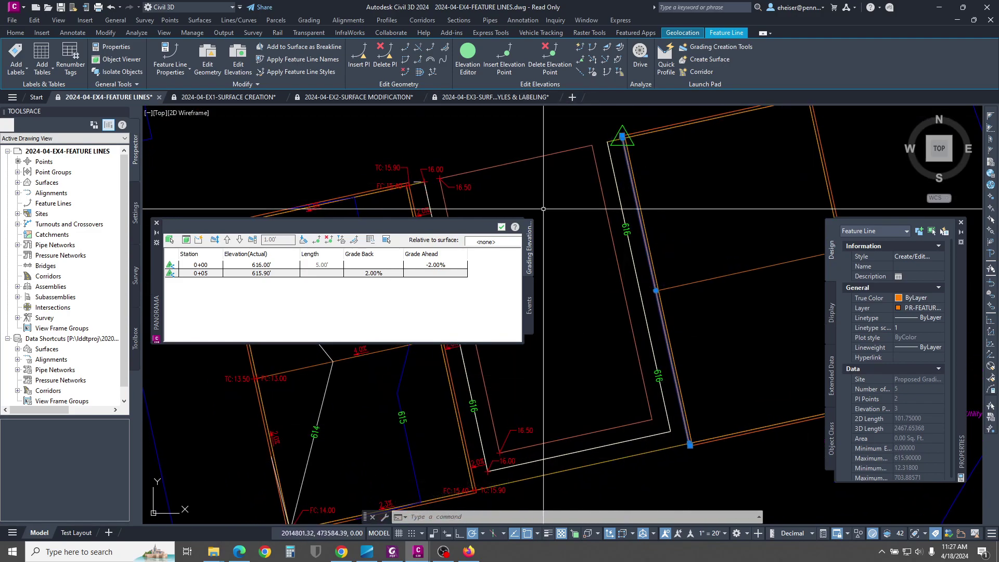
{"action": "scroll", "coordinate": [604, 141], "scroll_direction": "up", "scroll_amount": 4}
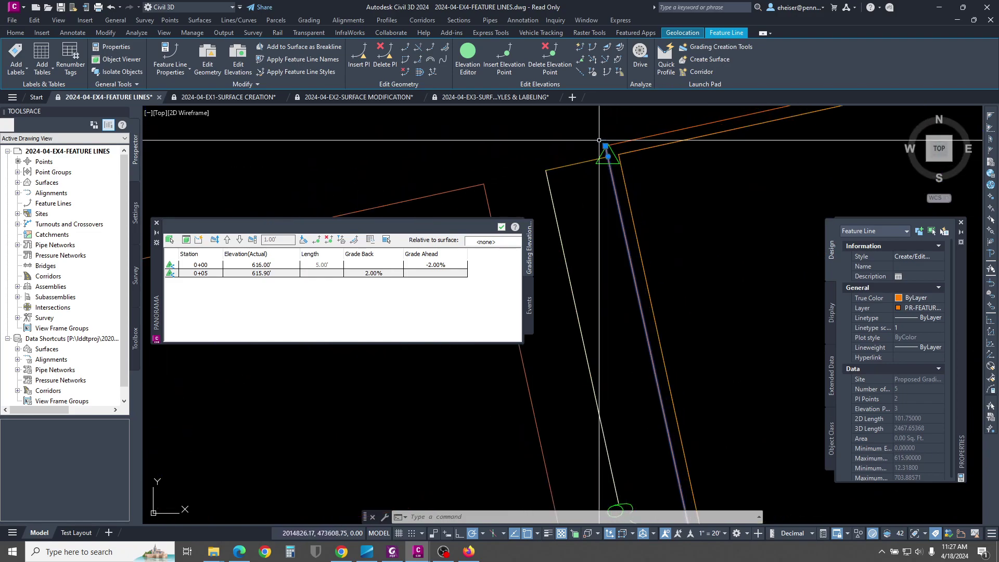
{"action": "scroll", "coordinate": [600, 141], "scroll_direction": "down", "scroll_amount": 3}
{"action": "left_click", "coordinate": [469, 57]}
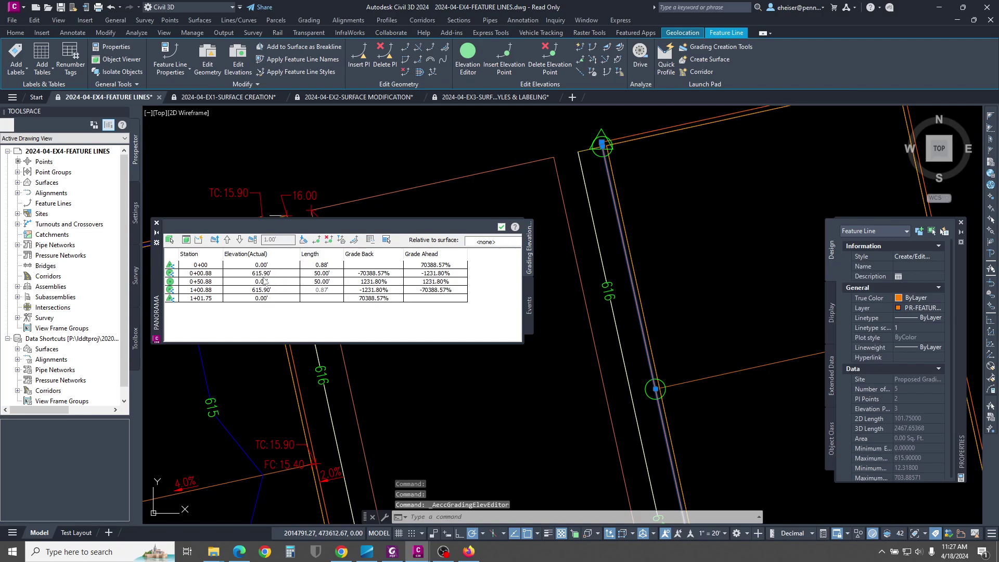
{"action": "left_click", "coordinate": [269, 275]}
{"action": "scroll", "coordinate": [584, 193], "scroll_direction": "down", "scroll_amount": 2}
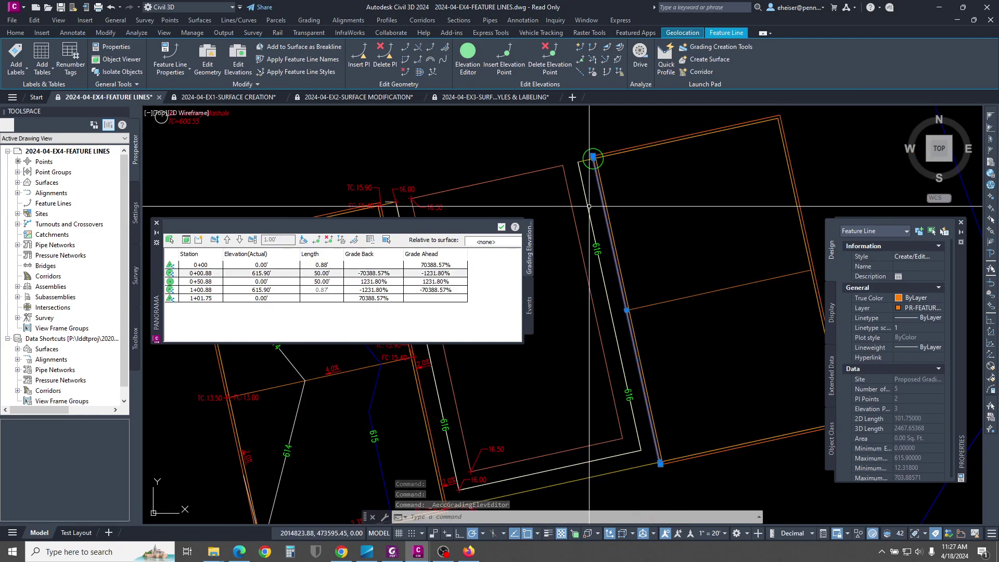
{"action": "middle_click_drag", "start_coordinate": [584, 193], "coordinate": [594, 176]}
{"action": "left_click", "coordinate": [260, 290]}
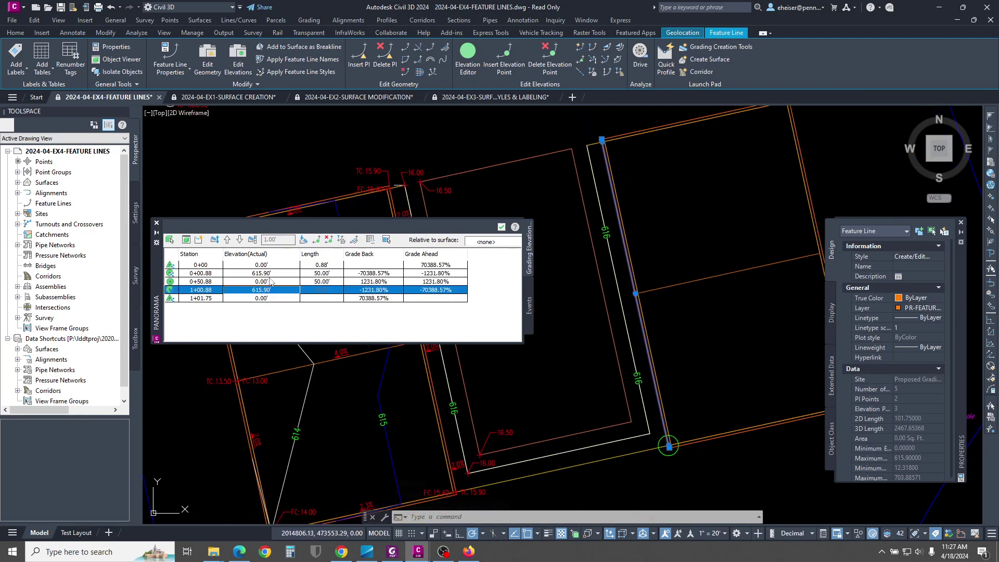
{"action": "left_click", "coordinate": [271, 274]}
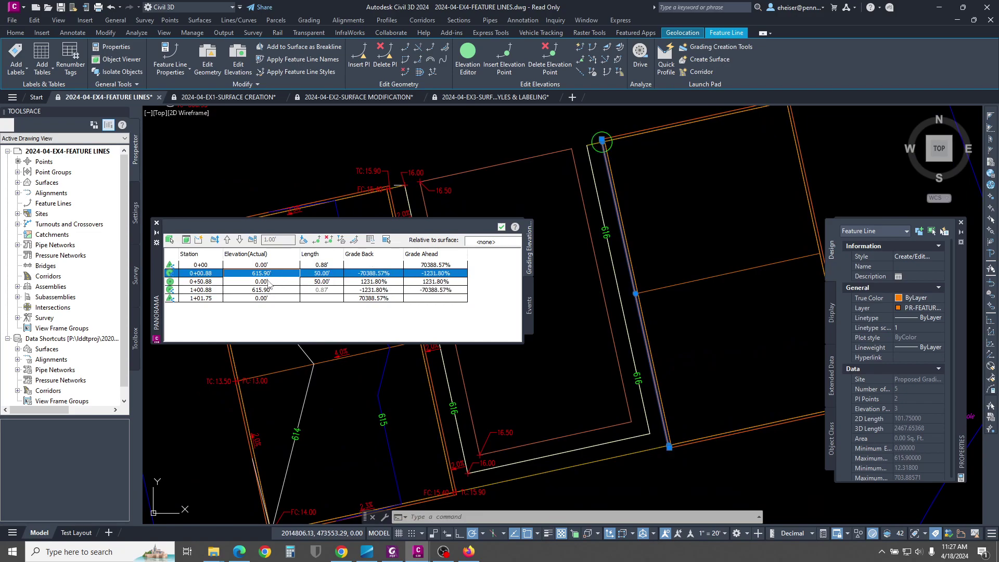
{"action": "left_click", "coordinate": [261, 283]}
{"action": "left_click", "coordinate": [266, 276]}
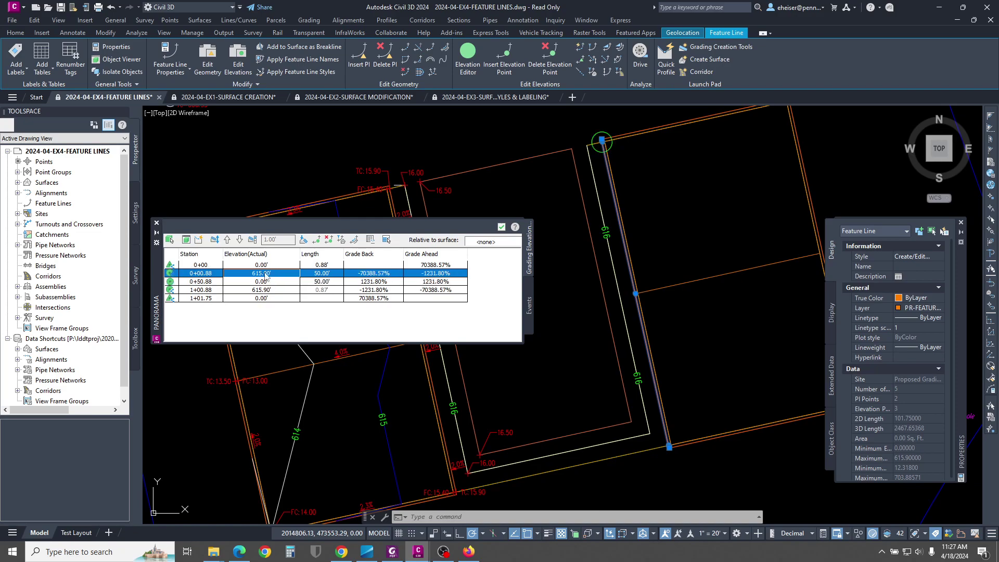
{"action": "left_click", "coordinate": [364, 273]}
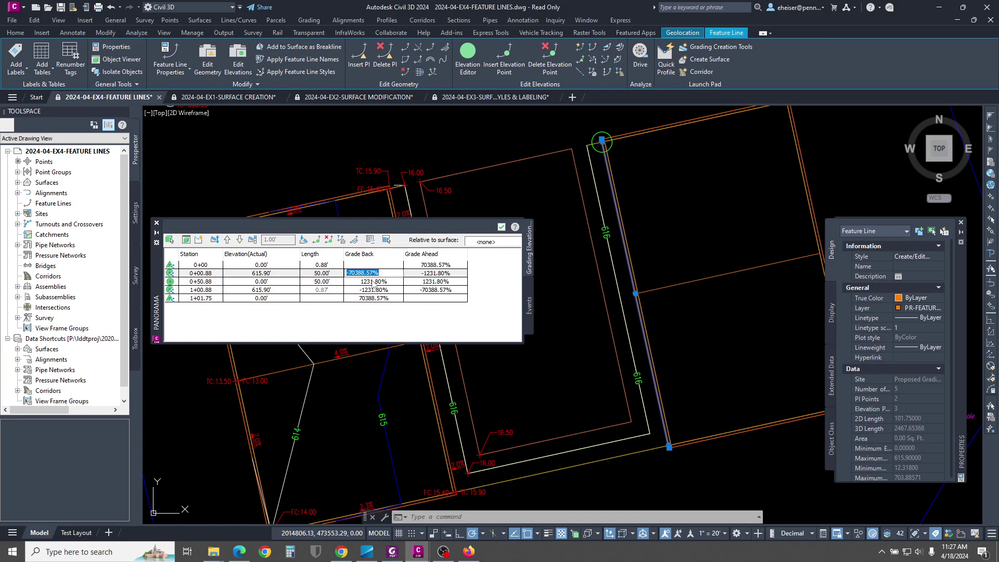
{"action": "type", "text": "0"}
{"action": "key", "text": "Return"}
Step: Flatten all stations of the eastern lot's outer western feature line to a constant grade
{"action": "left_click", "coordinate": [282, 264]}
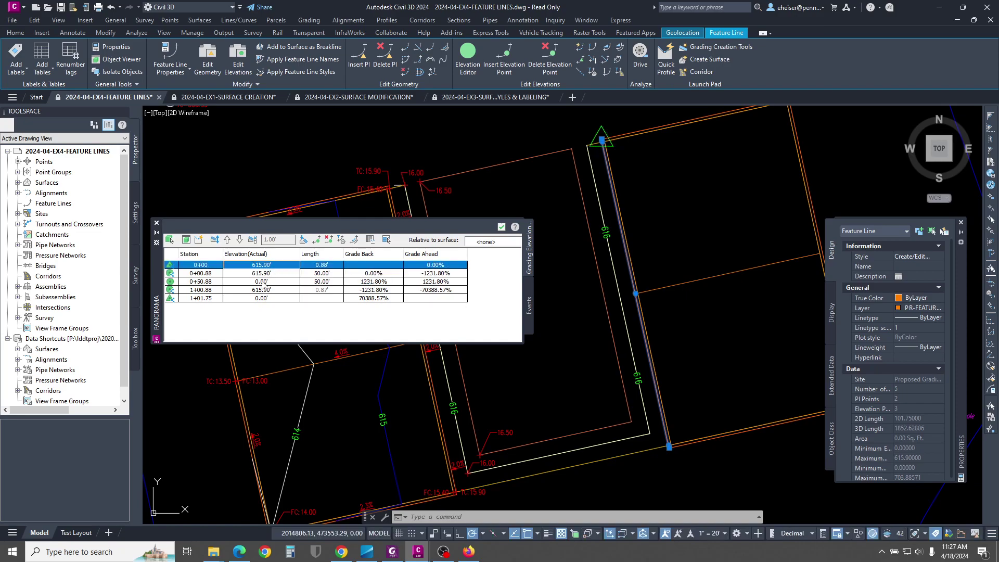
{"action": "left_click", "coordinate": [270, 299], "text": "shift"}
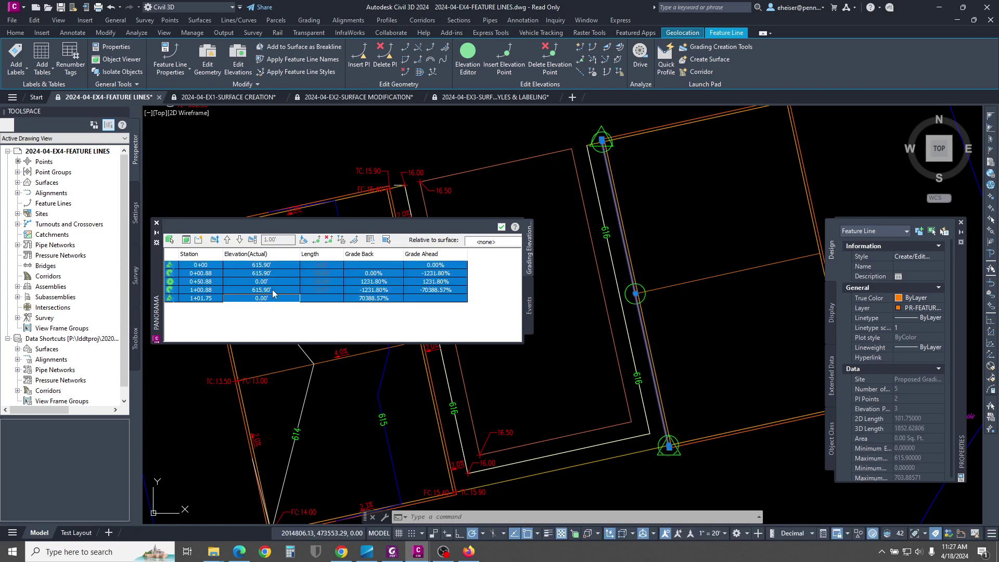
{"action": "left_click", "coordinate": [530, 305]}
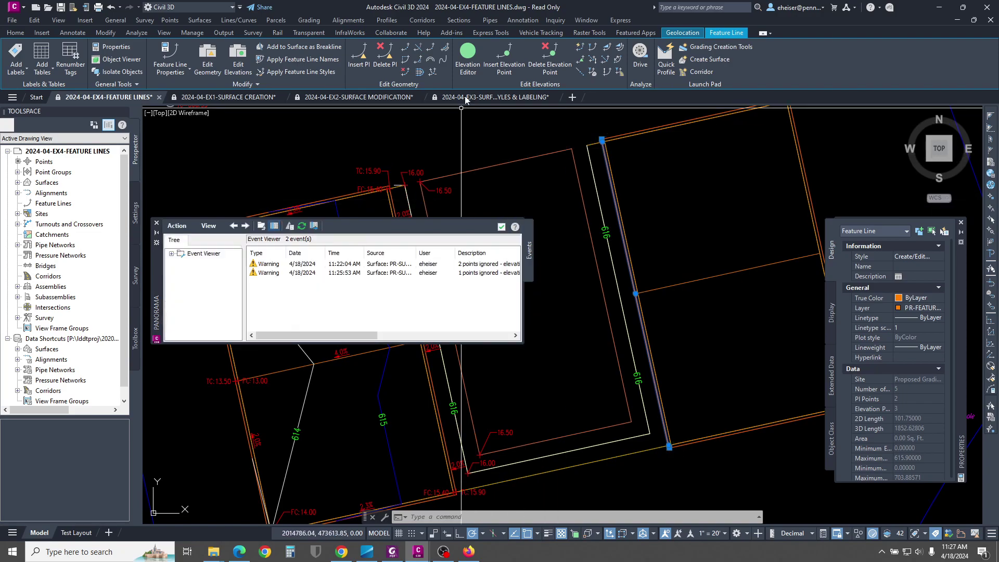
{"action": "left_click", "coordinate": [470, 63]}
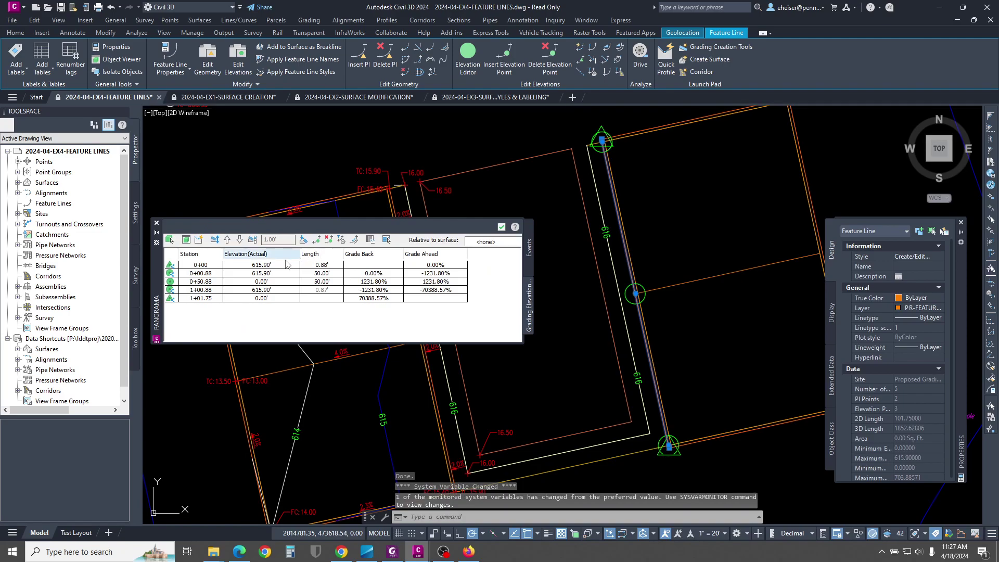
{"action": "left_click", "coordinate": [272, 267]}
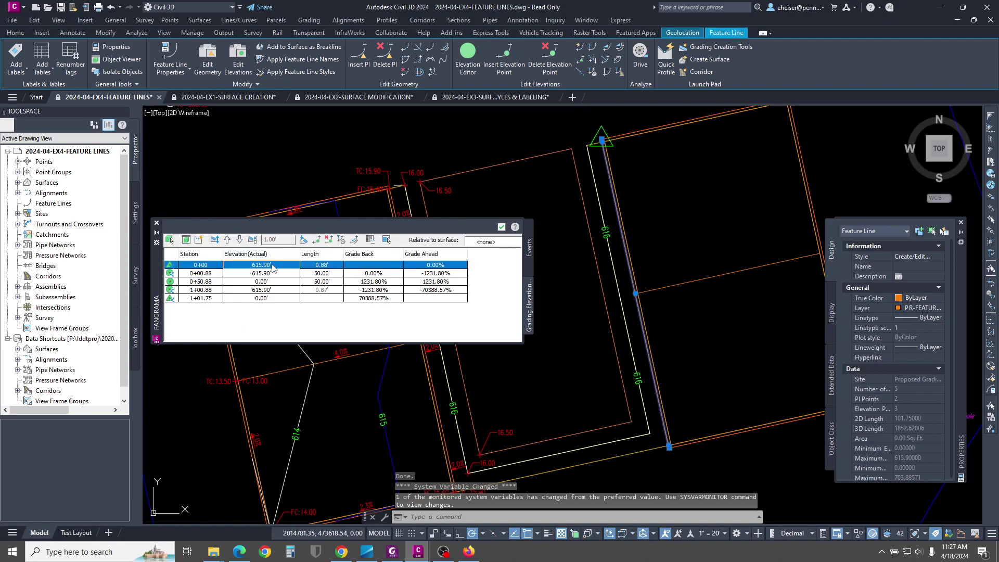
{"action": "left_click", "coordinate": [284, 299], "text": "shift"}
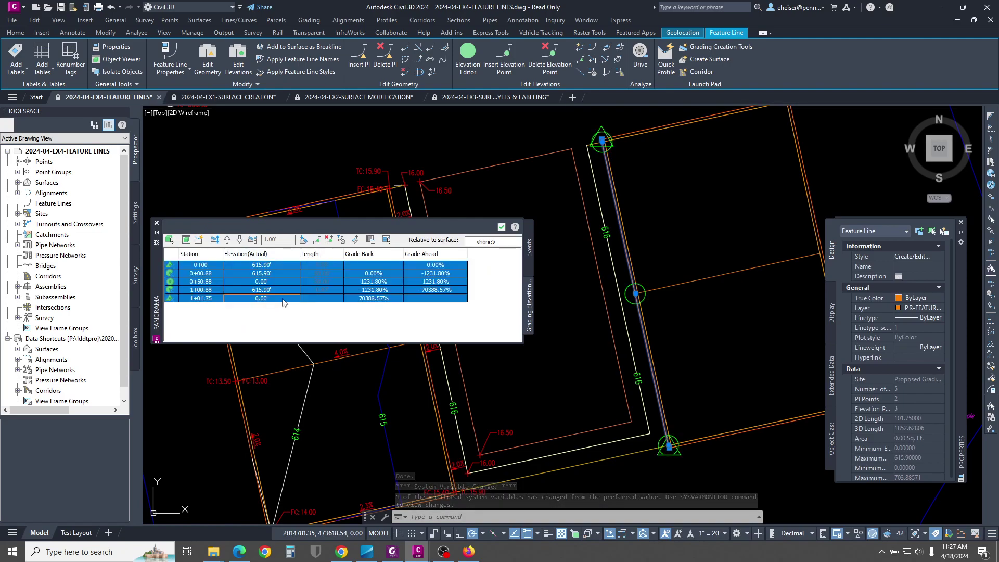
{"action": "left_click", "coordinate": [303, 240]}
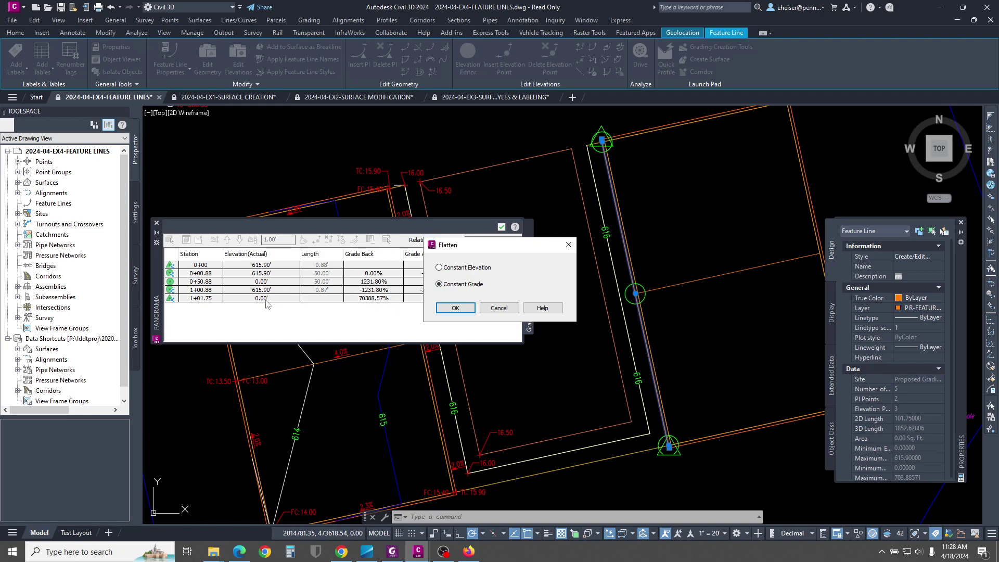
{"action": "left_click", "coordinate": [451, 308]}
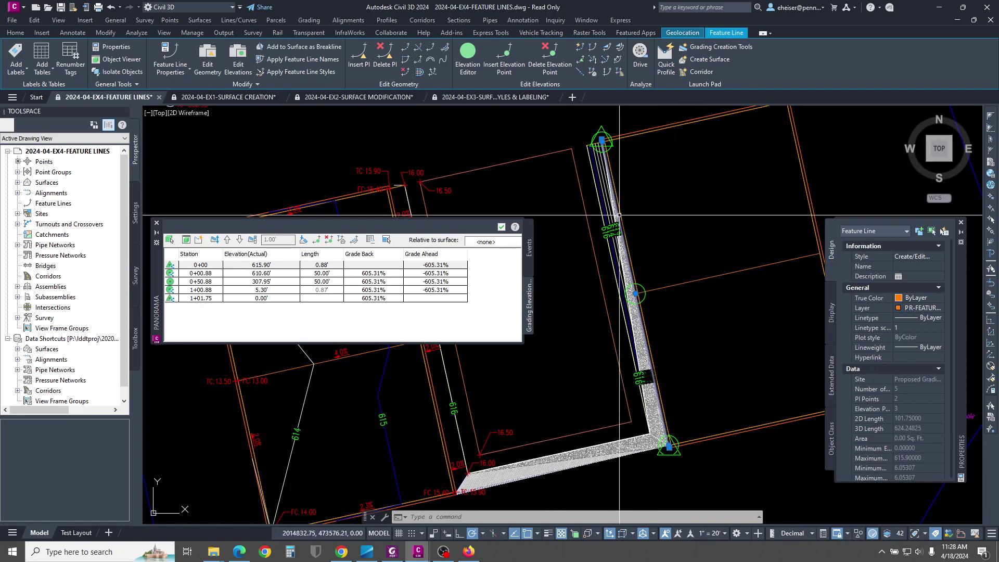
Step: Flatten all stations of the eastern lot's outer western feature line to a constant elevation, then deselect the line
{"action": "left_click", "coordinate": [263, 299]}
{"action": "left_click", "coordinate": [266, 266]}
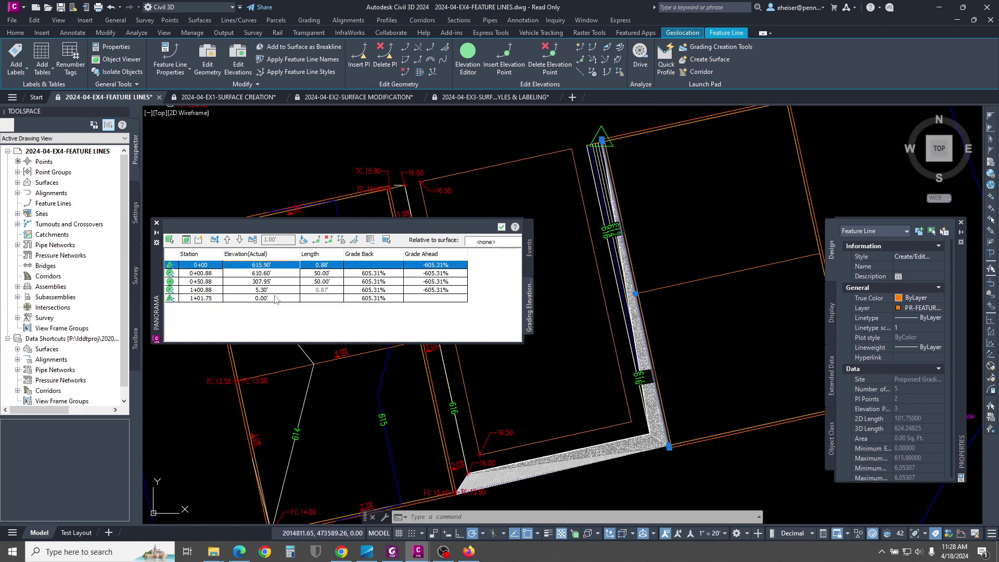
{"action": "left_click", "coordinate": [284, 299], "text": "shift"}
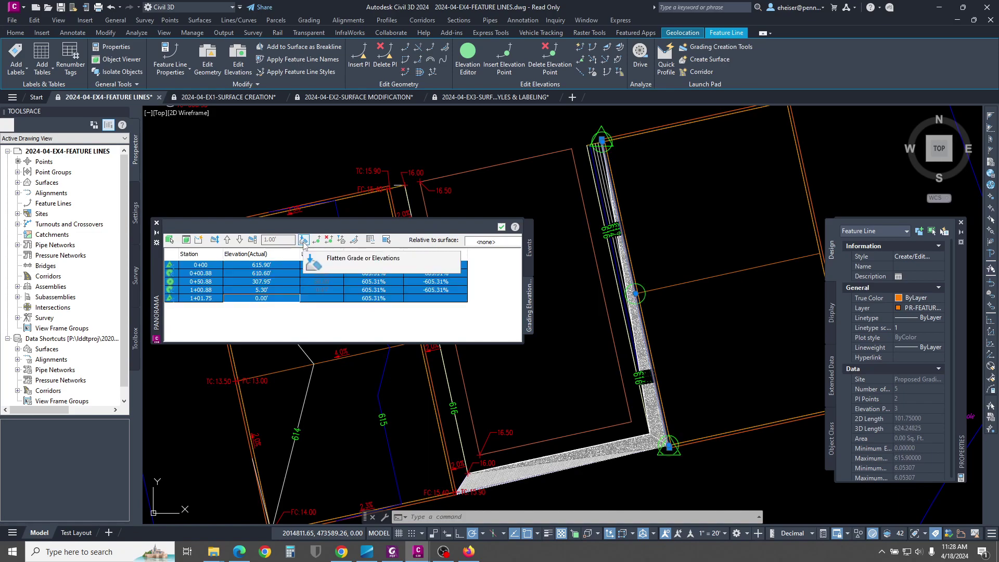
{"action": "left_click", "coordinate": [303, 240]}
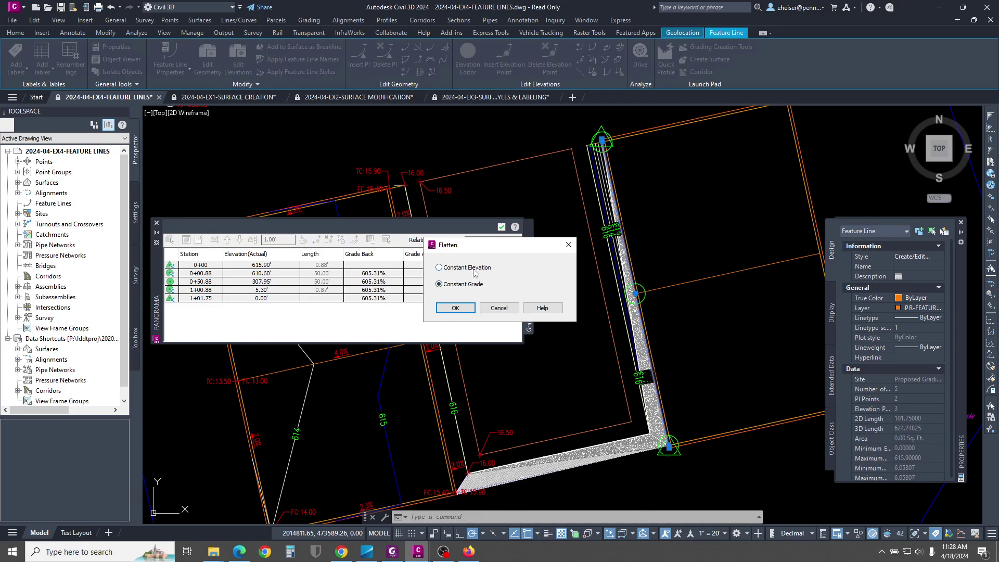
{"action": "left_click", "coordinate": [454, 308]}
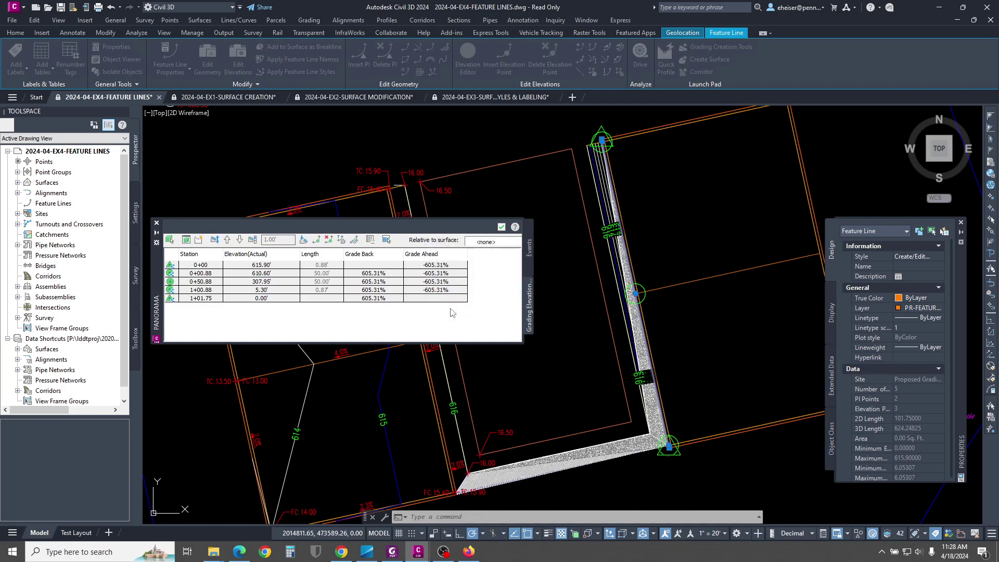
{"action": "left_click", "coordinate": [280, 274]}
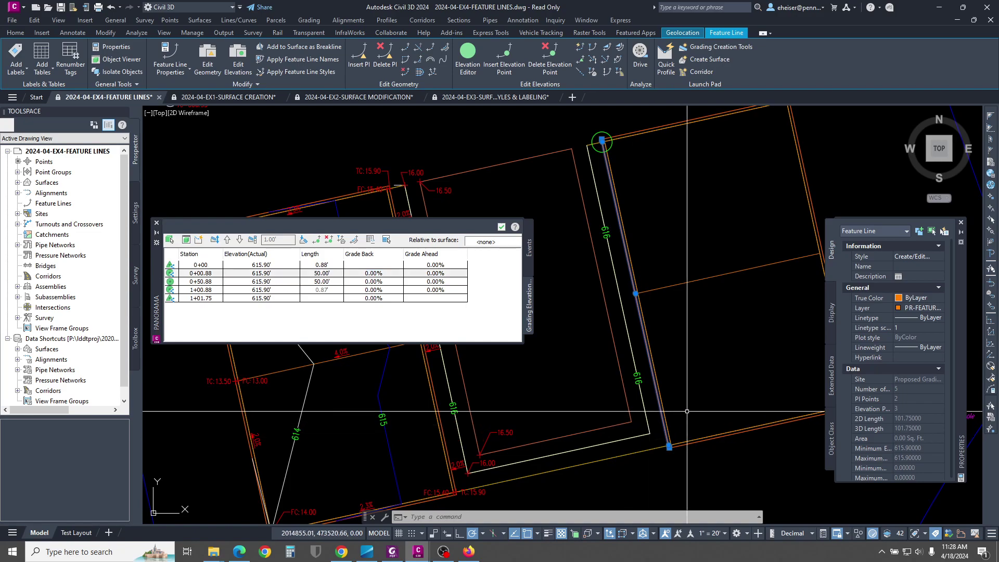
{"action": "key", "text": "Escape"}
{"action": "key", "text": "Escape"}
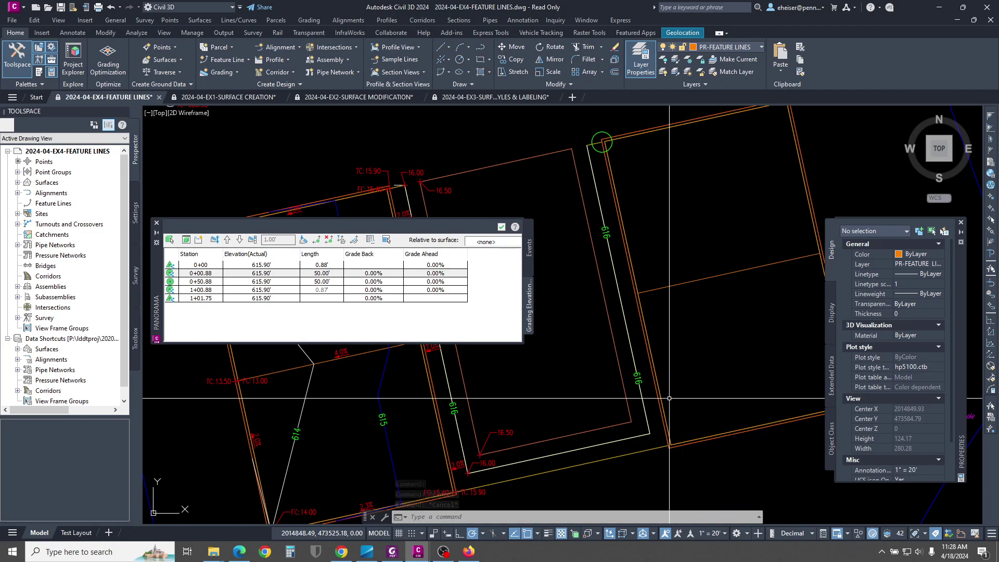
Step: Close the Grading Elevation Editor and the event viewer
{"action": "middle_click_drag", "start_coordinate": [489, 444], "coordinate": [687, 390]}
{"action": "scroll", "coordinate": [688, 389], "scroll_direction": "down", "scroll_amount": 3}
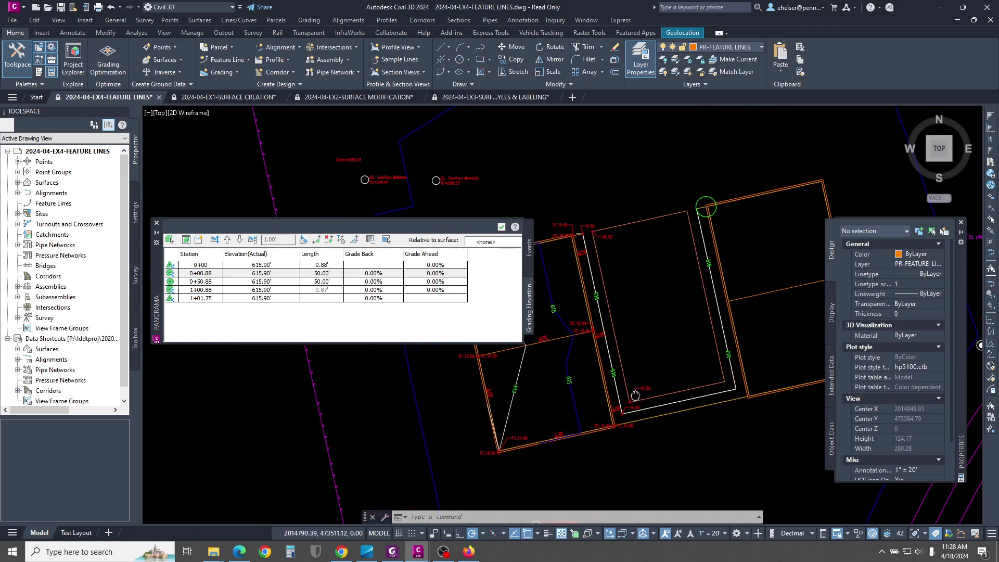
{"action": "left_click", "coordinate": [502, 228]}
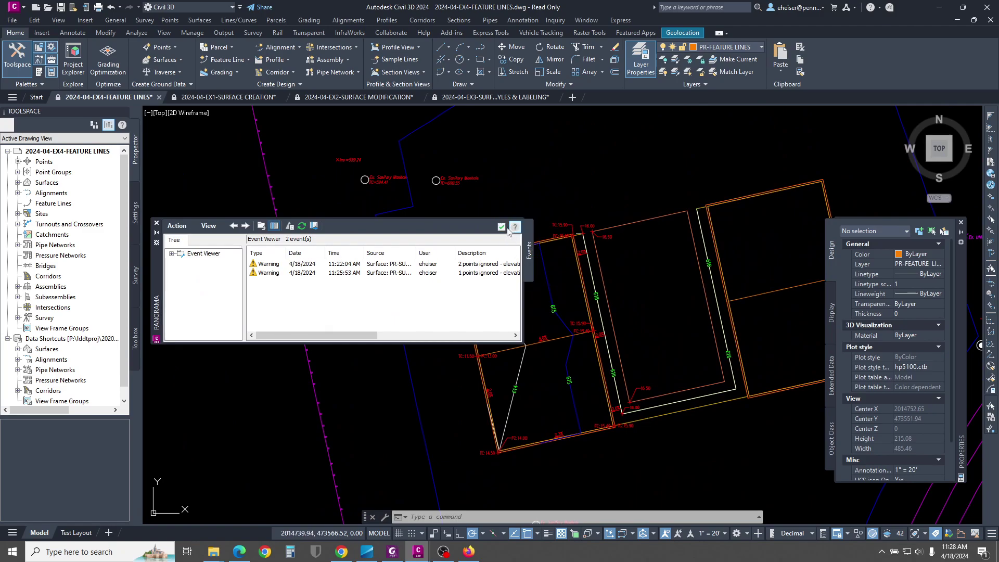
{"action": "left_click", "coordinate": [502, 227]}
Step: Raise the western parking lot's four feature lines, including the one crossing the lot, by an elevation difference of 0.5
{"action": "mouse_move", "coordinate": [620, 315]}
{"action": "middle_mouse_down"}
{"action": "mouse_move", "coordinate": [597, 312]}
{"action": "mouse_move", "coordinate": [470, 359]}
{"action": "middle_mouse_up"}
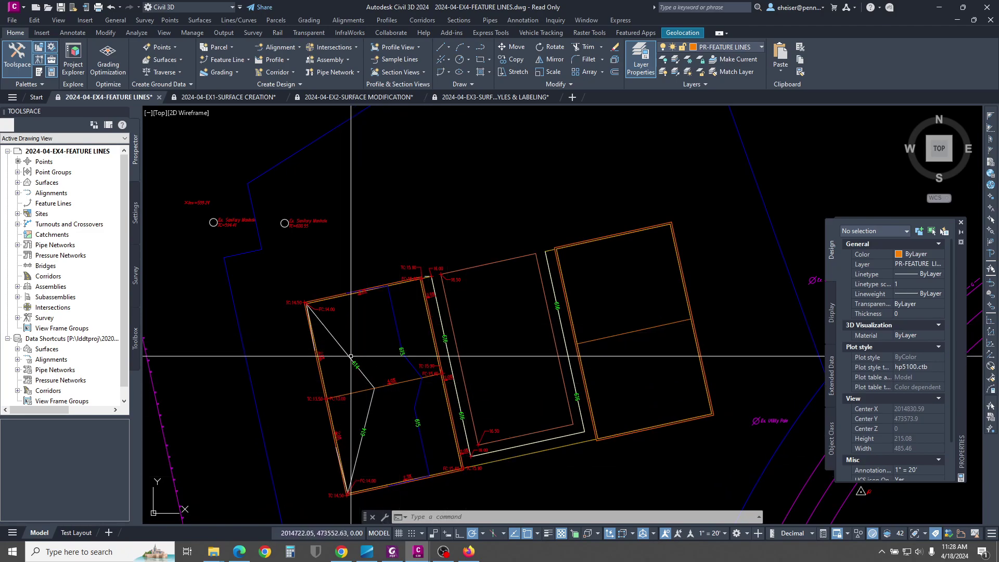
{"action": "left_click", "coordinate": [321, 378]}
{"action": "scroll", "coordinate": [323, 382], "scroll_direction": "up", "scroll_amount": 4}
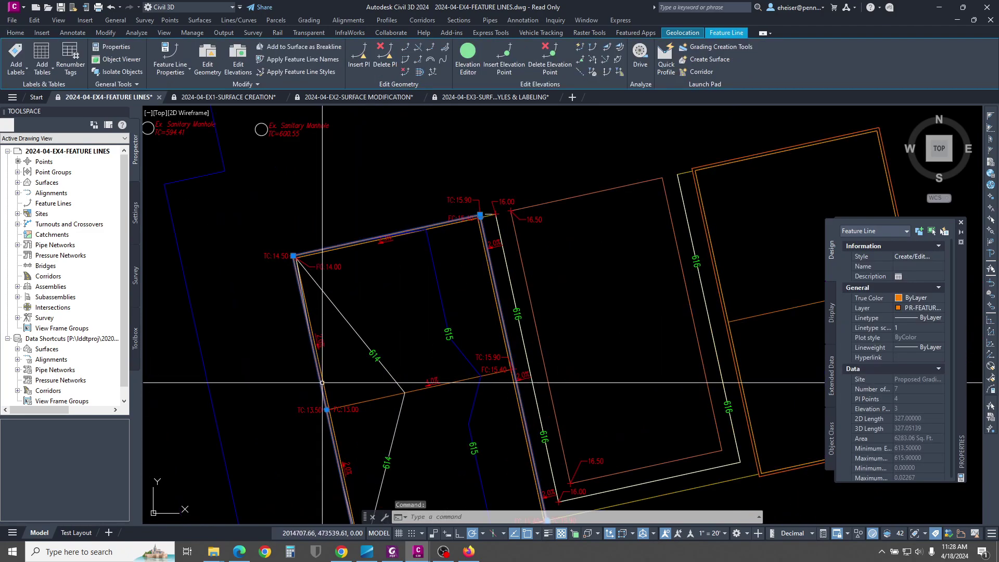
{"action": "left_click", "coordinate": [395, 408]}
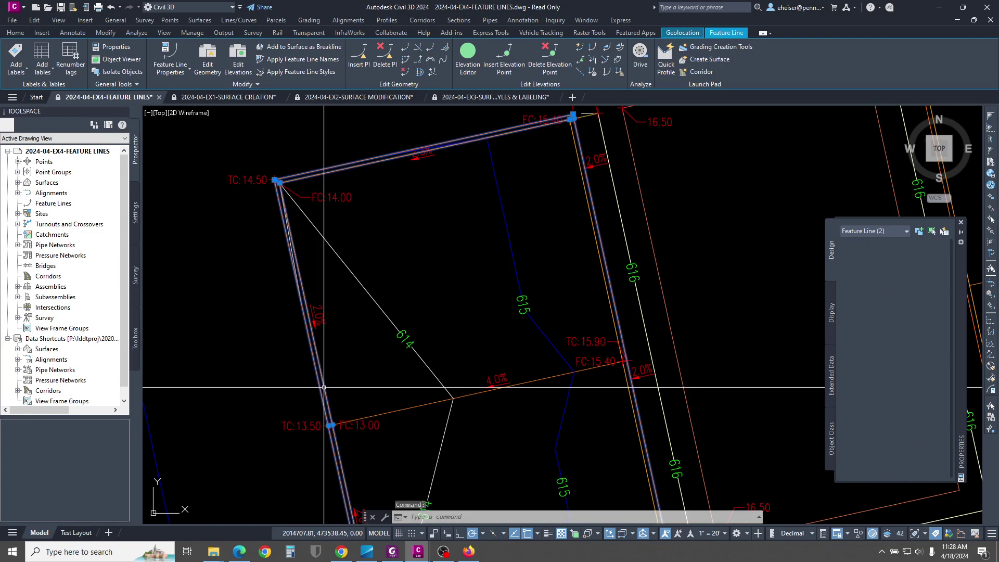
{"action": "left_click", "coordinate": [581, 176]}
{"action": "middle_click_drag", "start_coordinate": [581, 176], "coordinate": [558, 272]}
{"action": "left_click", "coordinate": [558, 273]}
{"action": "mouse_move", "coordinate": [623, 420]}
{"action": "middle_mouse_down"}
{"action": "mouse_move", "coordinate": [609, 359]}
{"action": "mouse_move", "coordinate": [618, 406]}
{"action": "middle_mouse_up"}
{"action": "scroll", "coordinate": [554, 201], "scroll_direction": "up", "scroll_amount": 2}
{"action": "scroll", "coordinate": [554, 201], "scroll_direction": "up", "scroll_amount": 4}
{"action": "scroll", "coordinate": [555, 165], "scroll_direction": "down", "scroll_amount": 10}
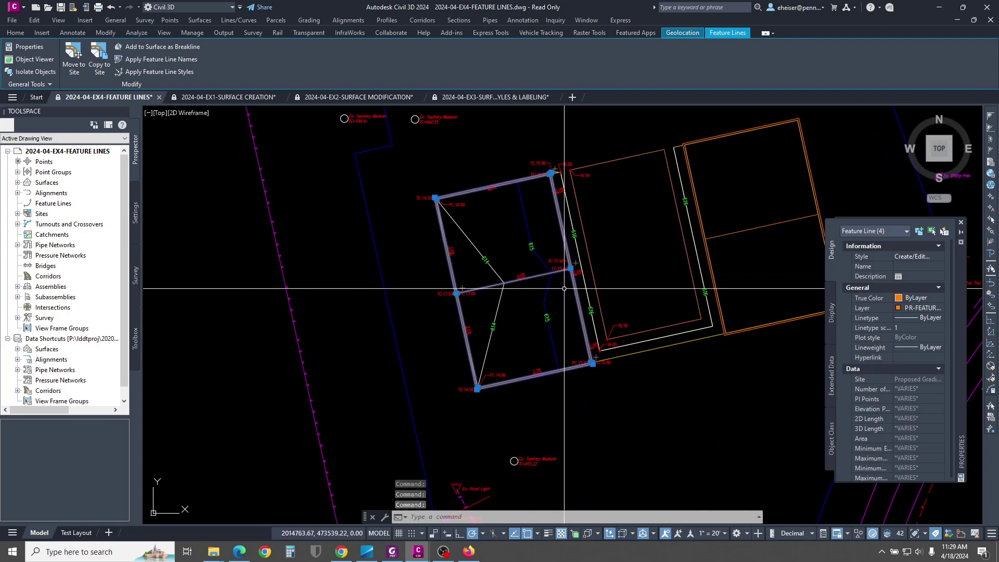
{"action": "scroll", "coordinate": [579, 300], "scroll_direction": "up", "scroll_amount": 4}
{"action": "scroll", "coordinate": [609, 401], "scroll_direction": "down", "scroll_amount": 2}
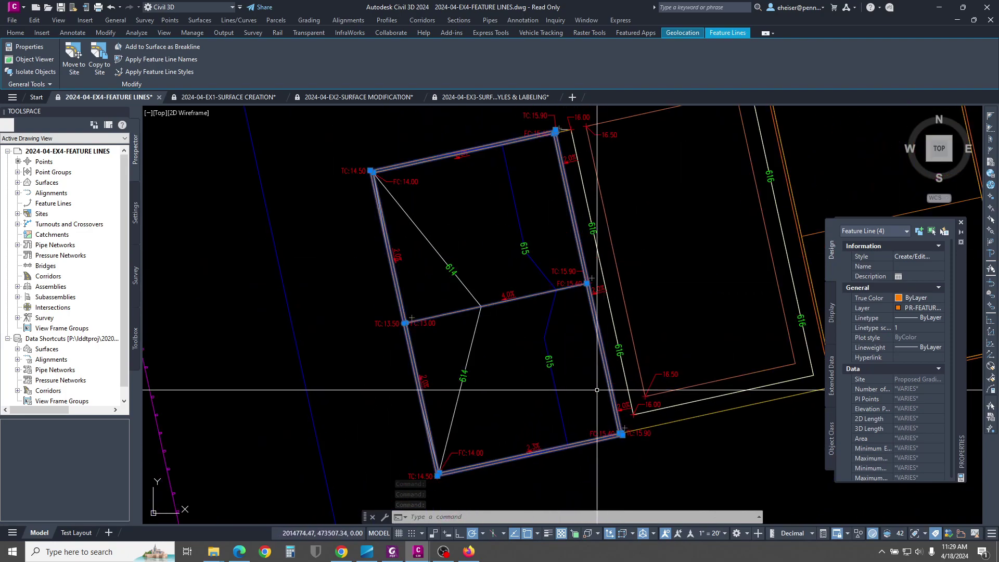
{"action": "middle_click_drag", "start_coordinate": [558, 329], "coordinate": [468, 352]}
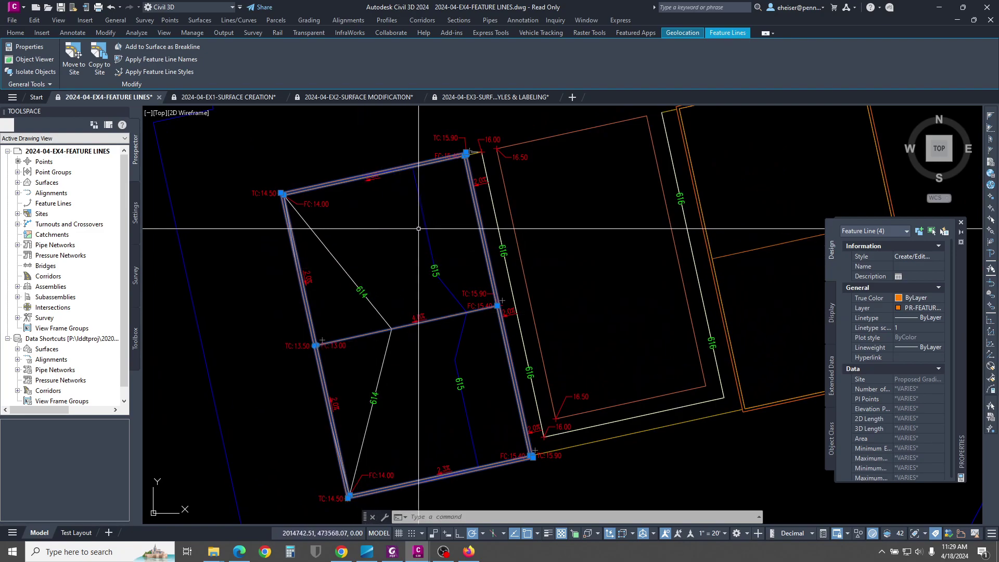
{"action": "right_click", "coordinate": [384, 245]}
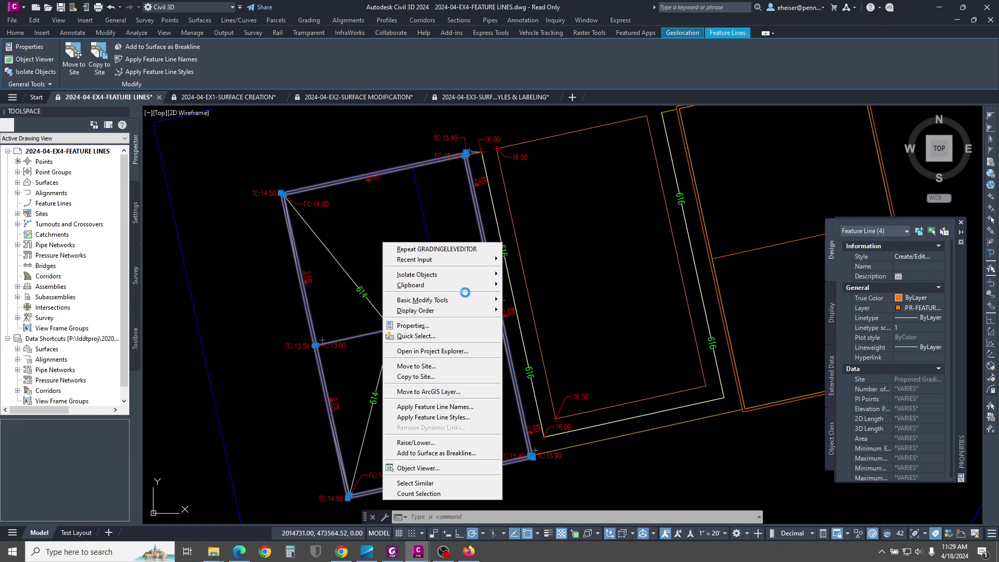
{"action": "left_click", "coordinate": [443, 444]}
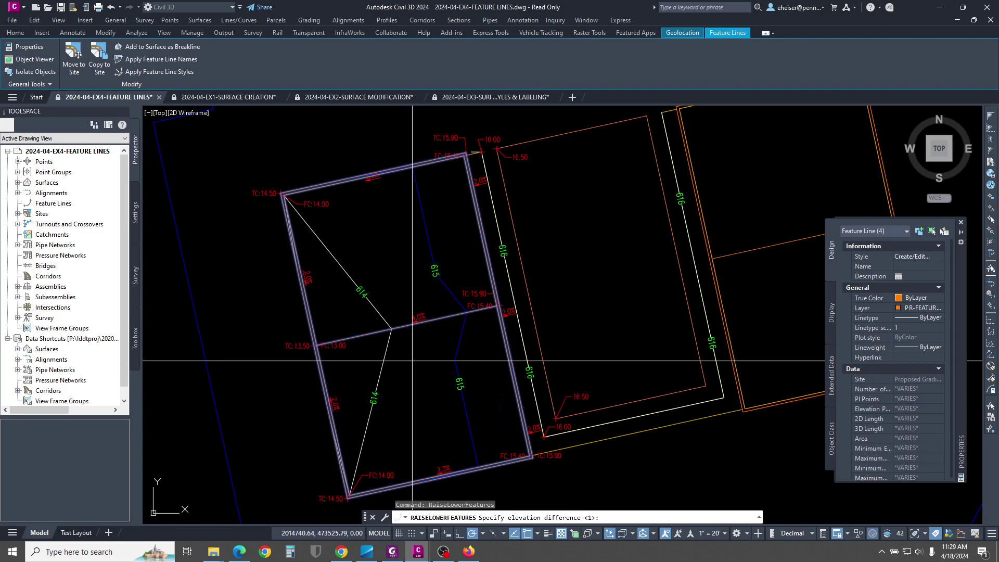
{"action": "type", "text": ".5"}
{"action": "key", "text": "Return"}
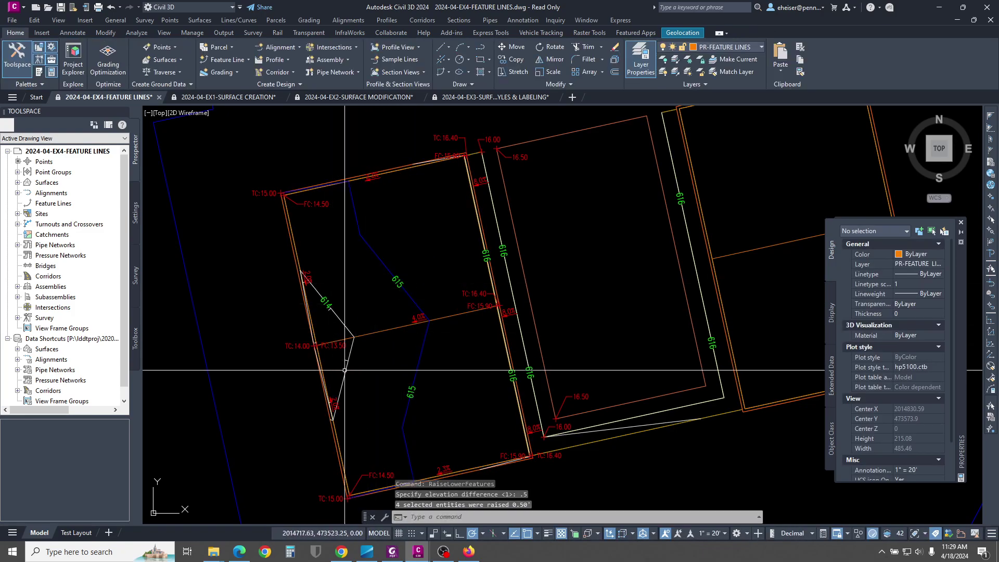
{"action": "scroll", "coordinate": [298, 348], "scroll_direction": "up", "scroll_amount": 4}
{"action": "mouse_move", "coordinate": [395, 394]}
{"action": "middle_mouse_down"}
{"action": "mouse_move", "coordinate": [367, 214]}
{"action": "mouse_move", "coordinate": [382, 375]}
{"action": "middle_mouse_up"}
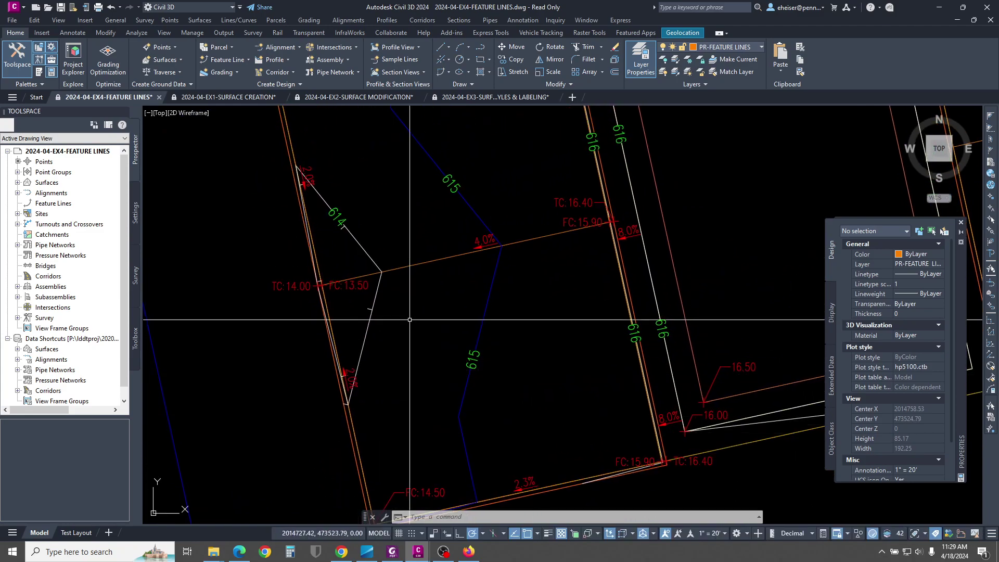
Step: Examine the western parking lot's contours, spot elevations and grade labels along its feature lines
{"action": "middle_click_drag", "start_coordinate": [391, 309], "coordinate": [439, 430]}
{"action": "middle_click_drag", "start_coordinate": [382, 266], "coordinate": [406, 327]}
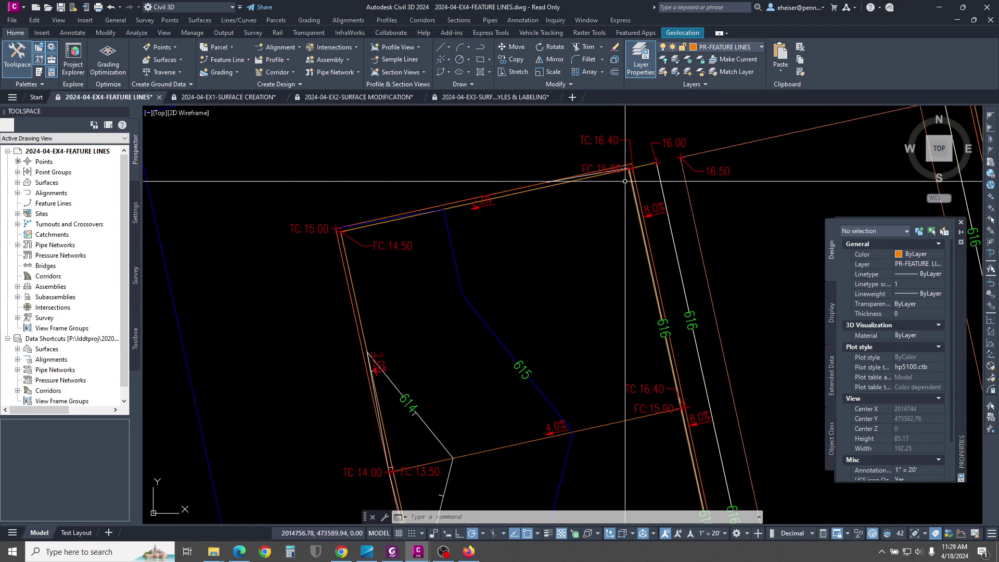
{"action": "middle_click_drag", "start_coordinate": [417, 285], "coordinate": [426, 272]}
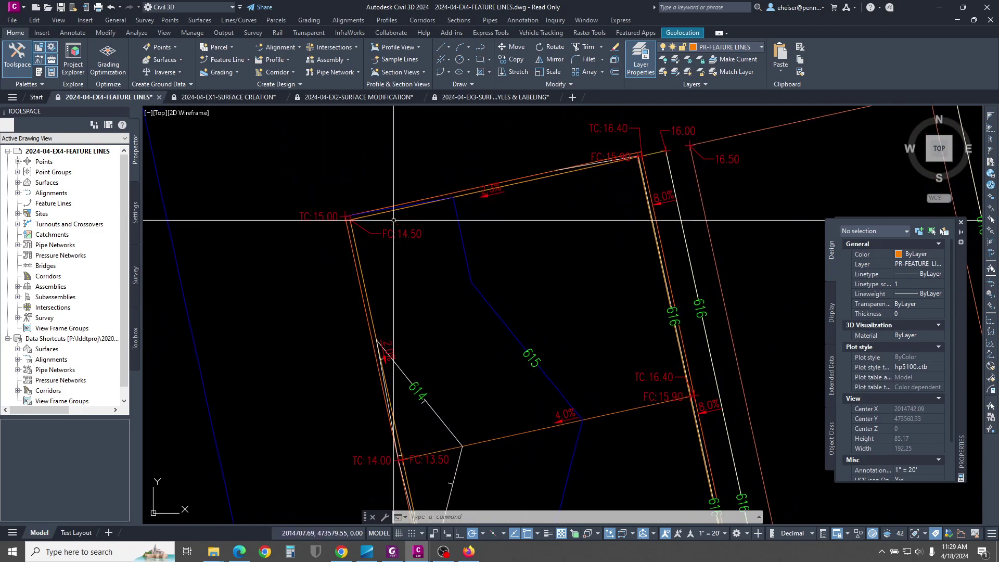
{"action": "scroll", "coordinate": [449, 354], "scroll_direction": "down", "scroll_amount": 2}
{"action": "middle_click_drag", "start_coordinate": [449, 354], "coordinate": [419, 190]}
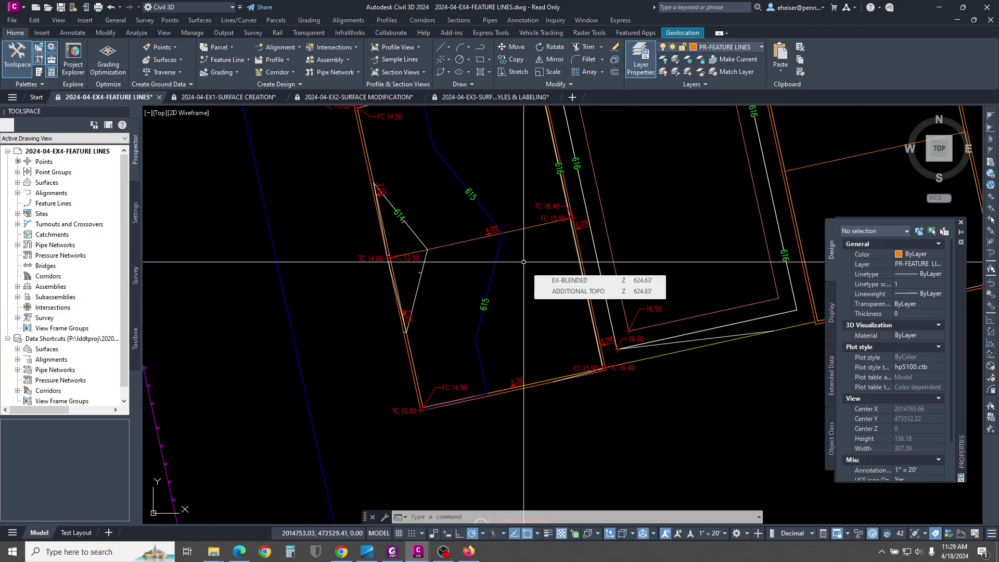
{"action": "scroll", "coordinate": [518, 270], "scroll_direction": "down", "scroll_amount": 2}
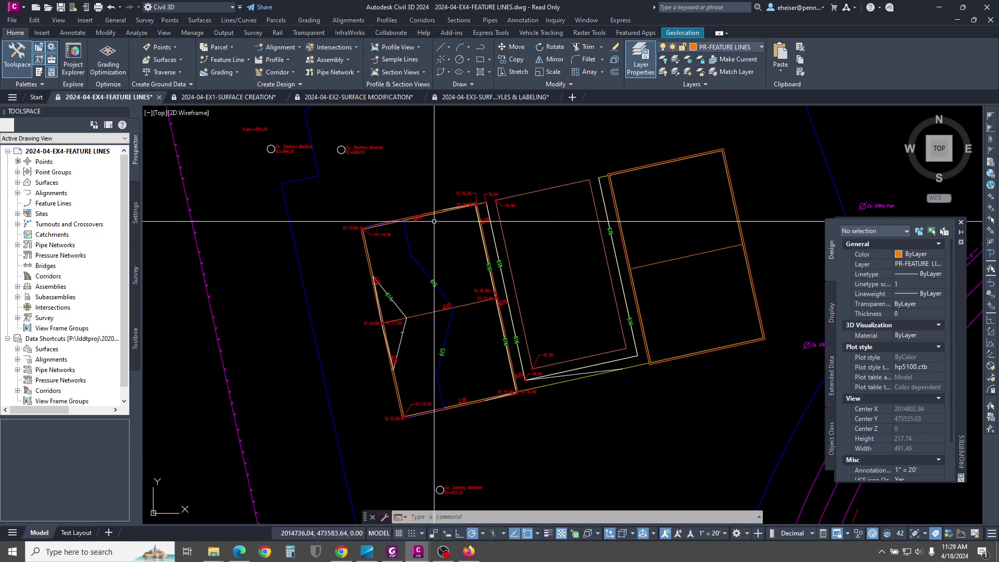
{"action": "scroll", "coordinate": [442, 203], "scroll_direction": "up", "scroll_amount": 3}
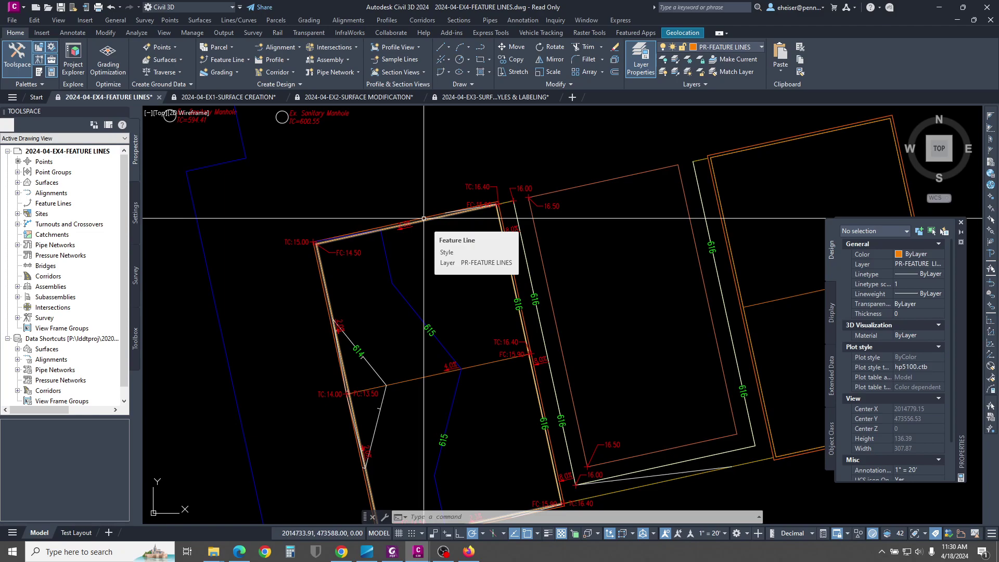
Step: Use Quick Elevation Edit to set the northern segment of the western lot's inner feature line to a -2% grade
{"action": "left_click", "coordinate": [424, 219]}
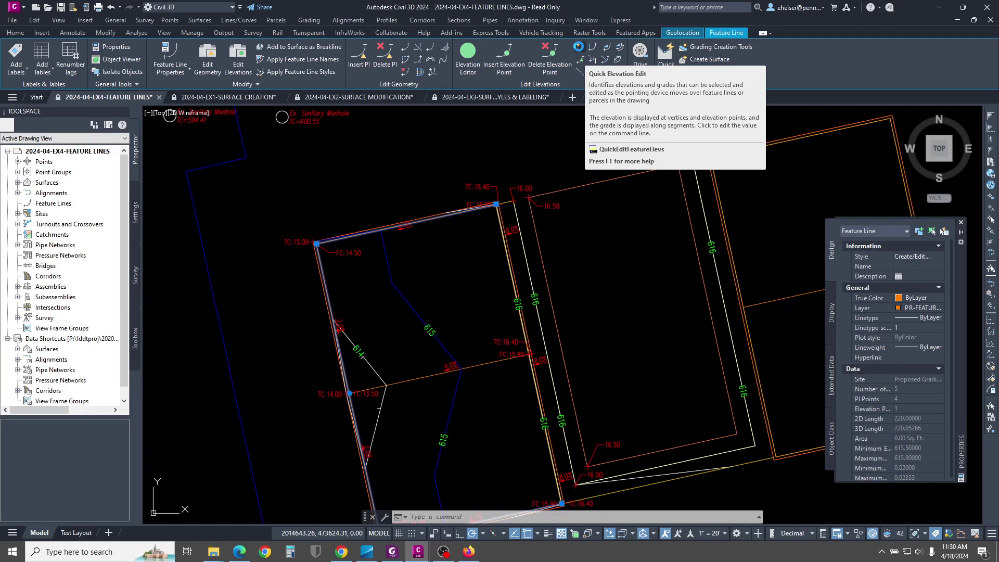
{"action": "left_click", "coordinate": [579, 46]}
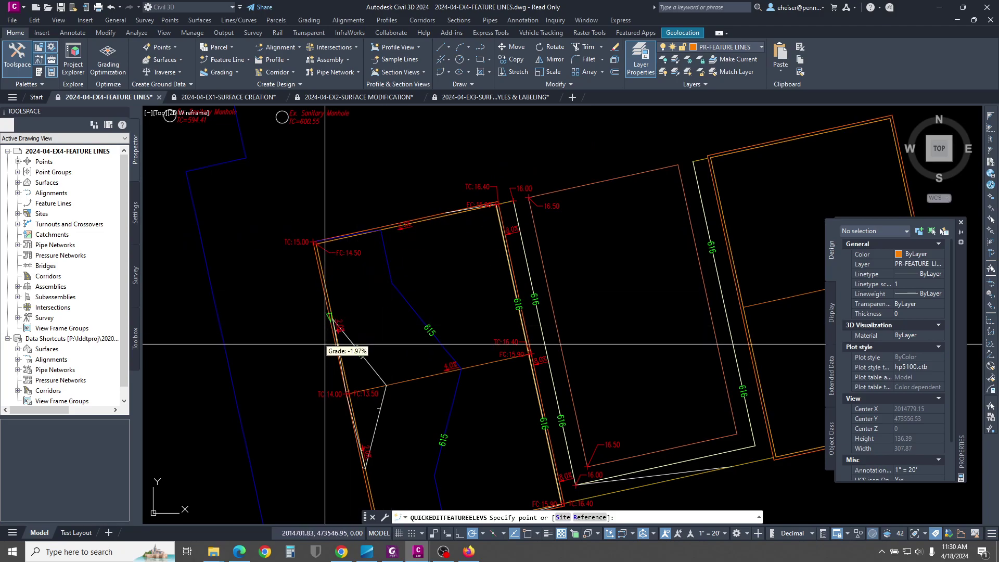
{"action": "scroll", "coordinate": [400, 243], "scroll_direction": "up", "scroll_amount": 6}
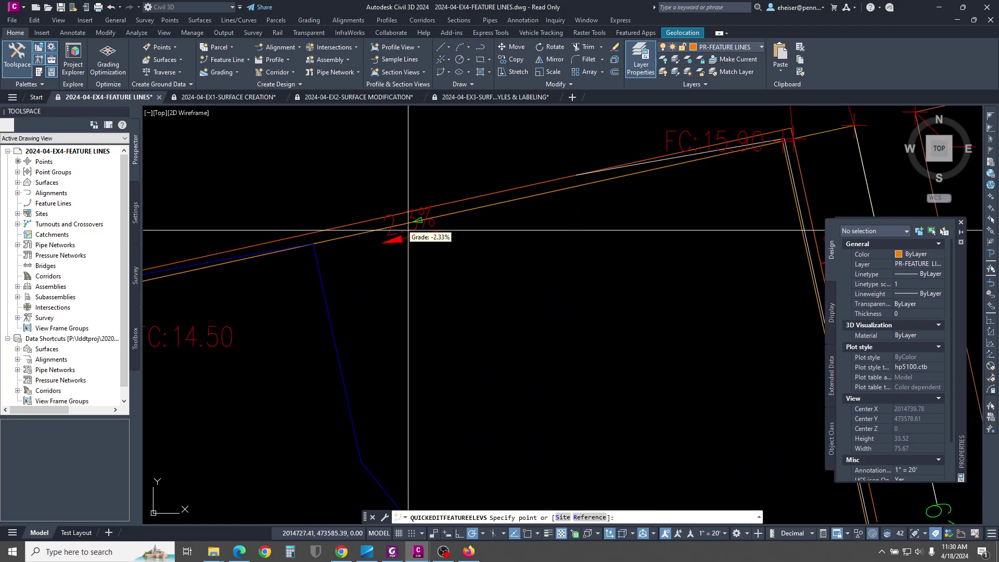
{"action": "scroll", "coordinate": [397, 230], "scroll_direction": "up", "scroll_amount": 2}
{"action": "scroll", "coordinate": [398, 229], "scroll_direction": "up", "scroll_amount": 4}
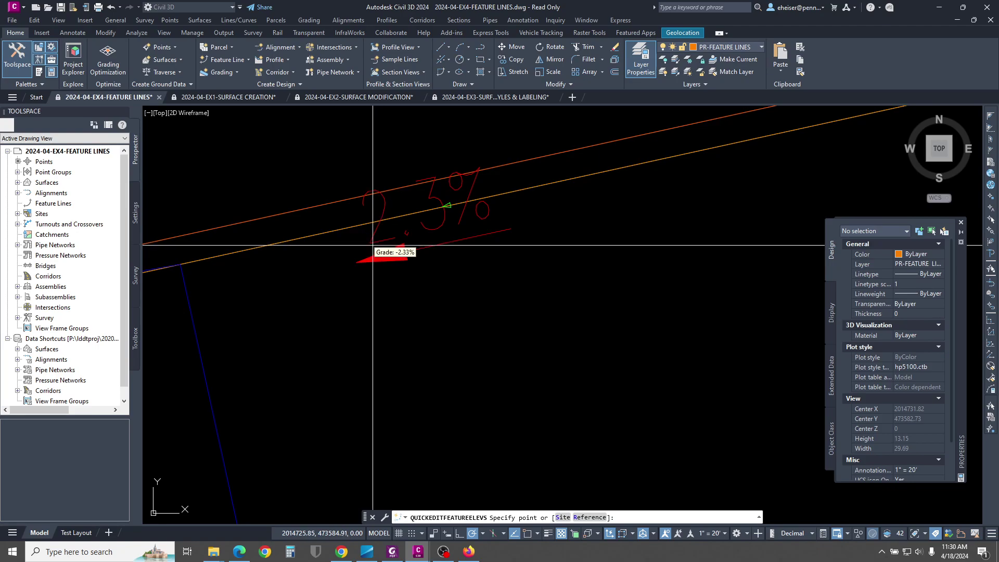
{"action": "scroll", "coordinate": [372, 245], "scroll_direction": "down", "scroll_amount": 2}
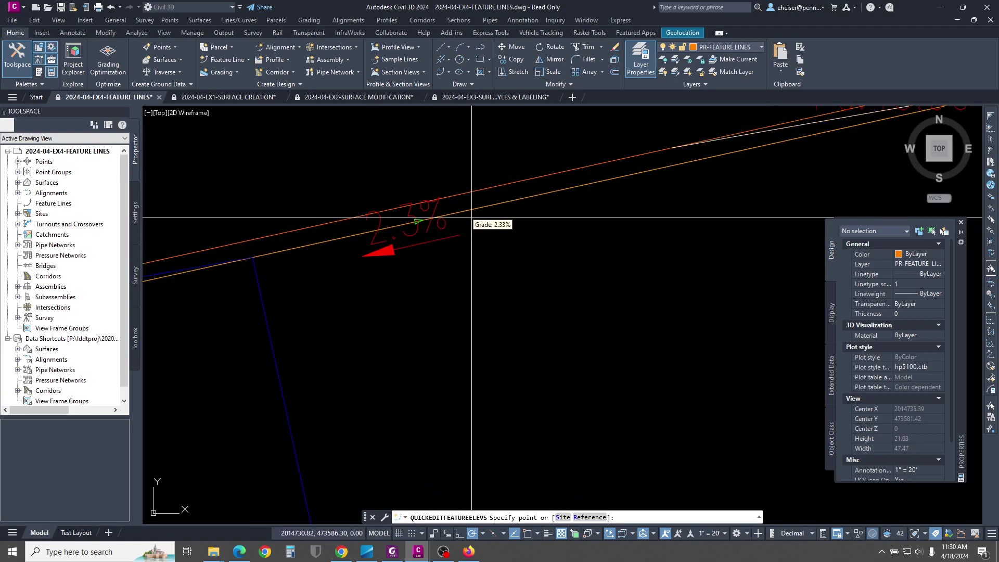
{"action": "scroll", "coordinate": [472, 217], "scroll_direction": "down", "scroll_amount": 4}
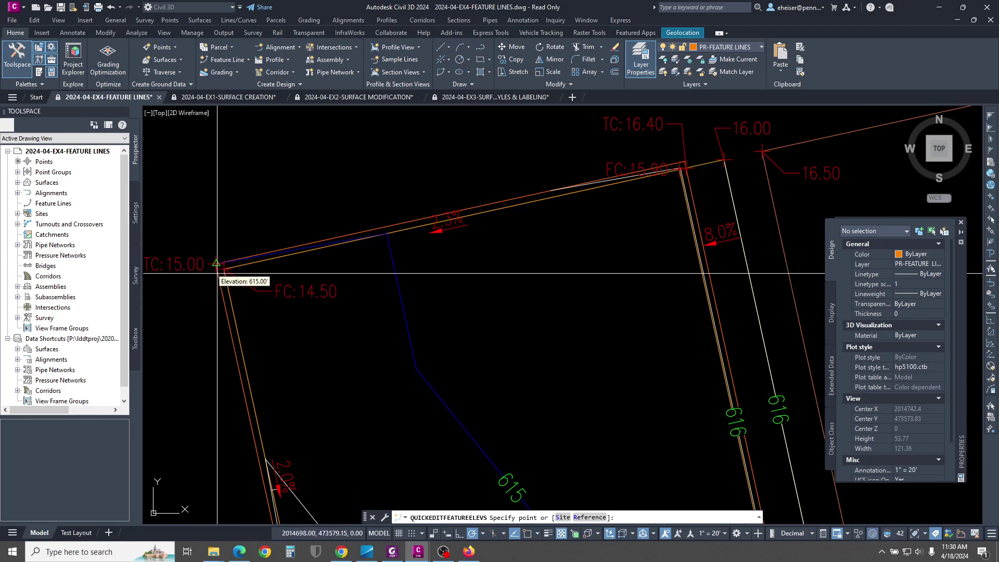
{"action": "scroll", "coordinate": [227, 274], "scroll_direction": "up", "scroll_amount": 4}
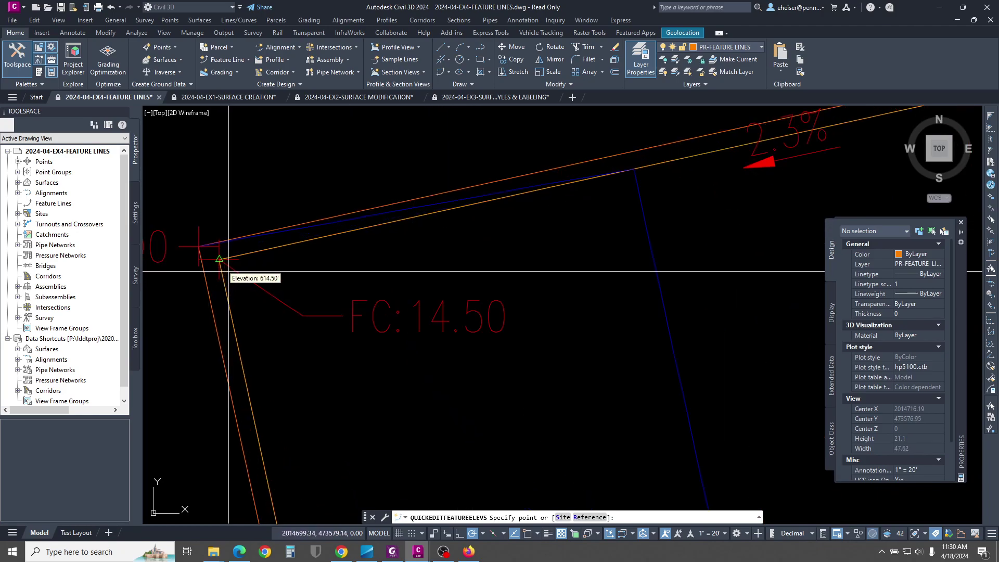
{"action": "scroll", "coordinate": [229, 271], "scroll_direction": "down", "scroll_amount": 4}
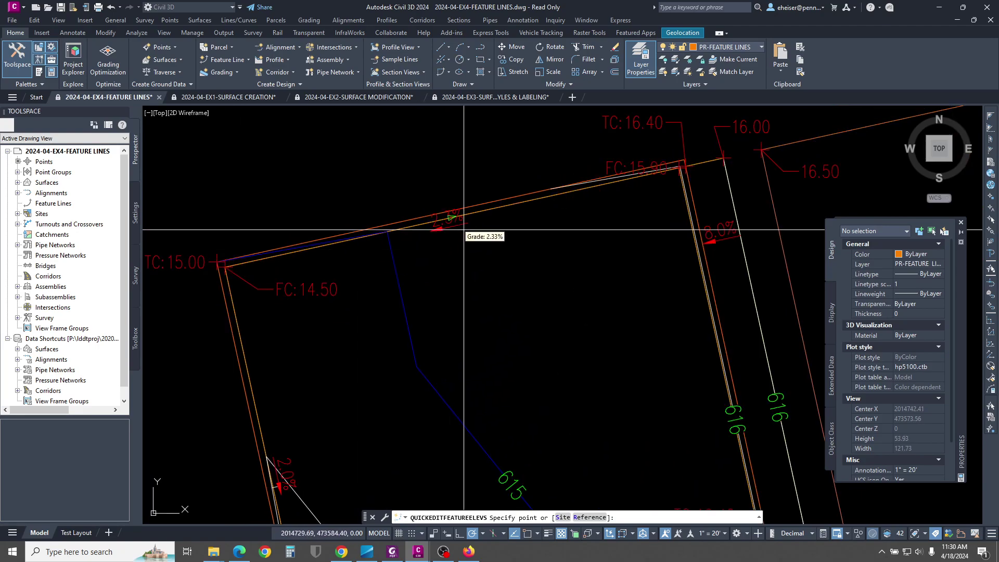
{"action": "scroll", "coordinate": [437, 229], "scroll_direction": "up", "scroll_amount": 4}
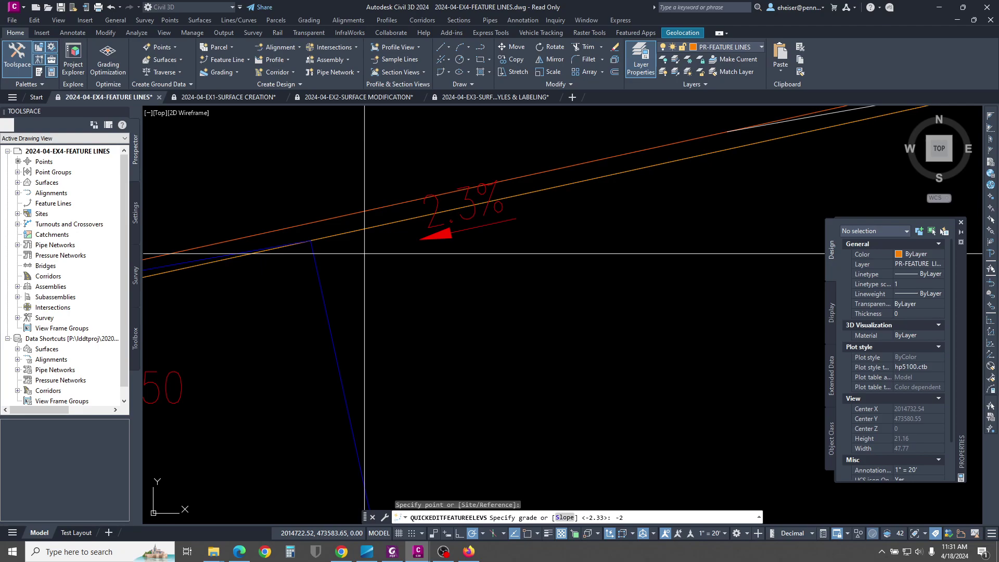
{"action": "key", "text": "Return"}
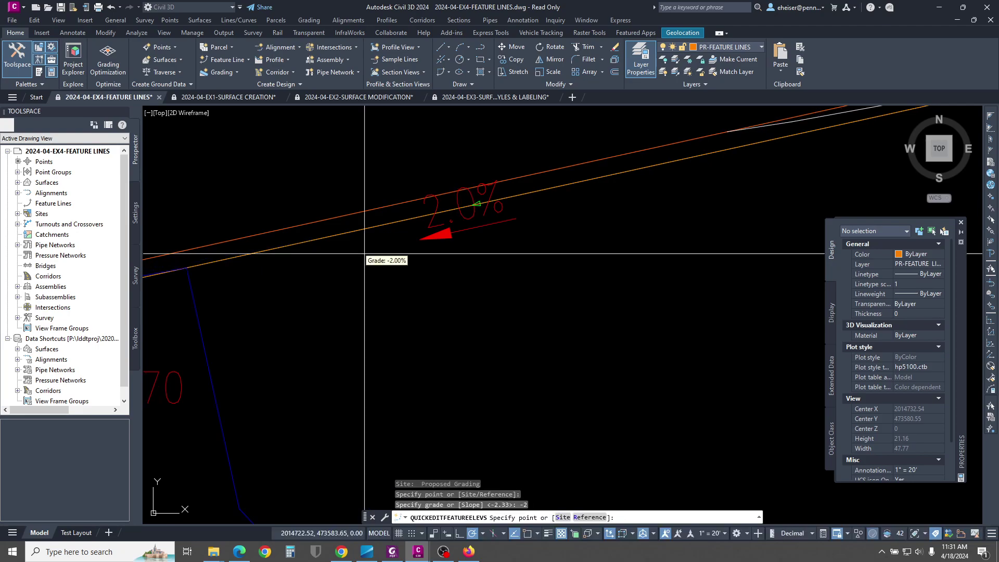
Step: Set the inner feature line's western segment, from the northwest corner to the mid-lot crossing line, to a -2% grade
{"action": "scroll", "coordinate": [474, 218], "scroll_direction": "down", "scroll_amount": 4}
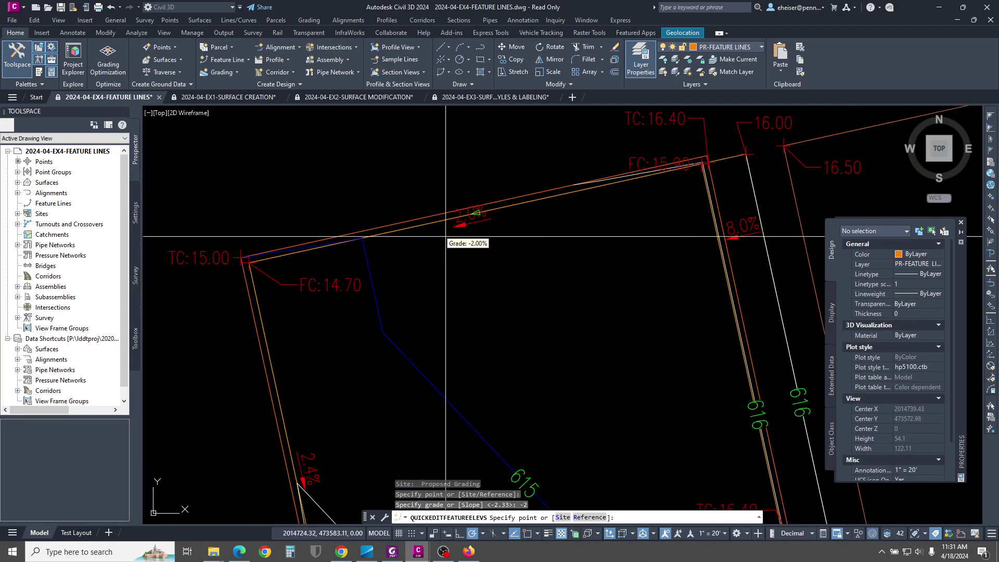
{"action": "middle_click_drag", "start_coordinate": [299, 407], "coordinate": [391, 140]}
{"action": "mouse_move", "coordinate": [392, 224]}
{"action": "middle_mouse_down"}
{"action": "mouse_move", "coordinate": [392, 198]}
{"action": "mouse_move", "coordinate": [396, 248]}
{"action": "mouse_move", "coordinate": [440, 245]}
{"action": "mouse_move", "coordinate": [436, 221]}
{"action": "mouse_move", "coordinate": [446, 381]}
{"action": "middle_mouse_up"}
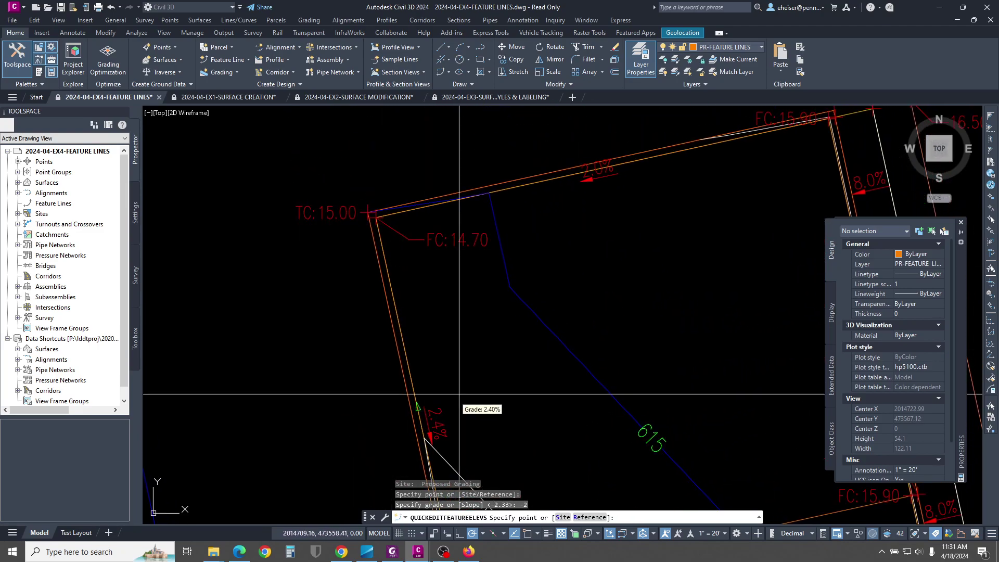
{"action": "middle_click_drag", "start_coordinate": [457, 453], "coordinate": [477, 251]}
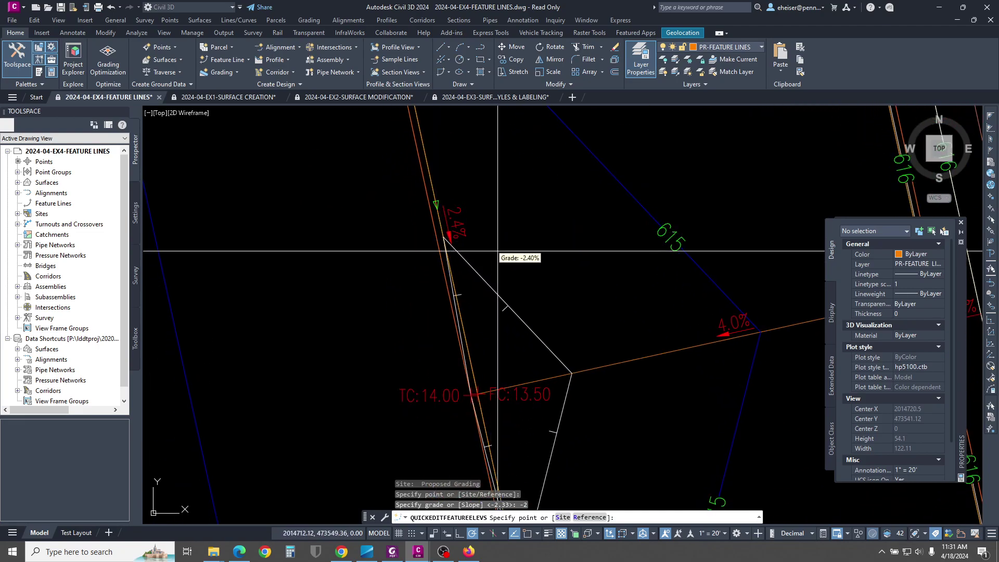
{"action": "mouse_move", "coordinate": [507, 152]}
{"action": "middle_mouse_down"}
{"action": "mouse_move", "coordinate": [489, 364]}
{"action": "mouse_move", "coordinate": [509, 357]}
{"action": "mouse_move", "coordinate": [491, 152]}
{"action": "middle_mouse_up"}
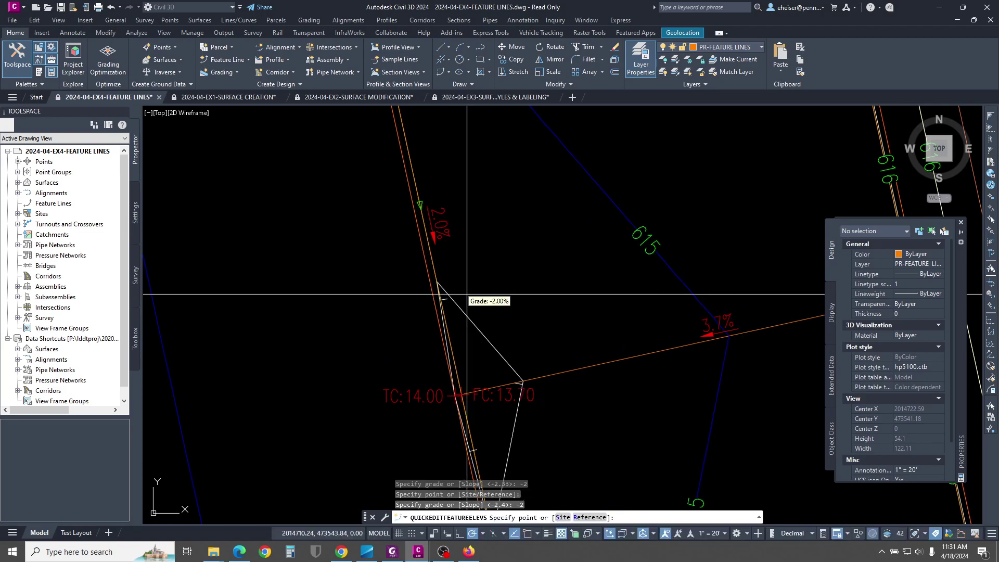
Step: Set the elevation of the outer top-of-curb feature line at the western lot's northwest corner to 615.2
{"action": "middle_click_drag", "start_coordinate": [566, 337], "coordinate": [429, 383]}
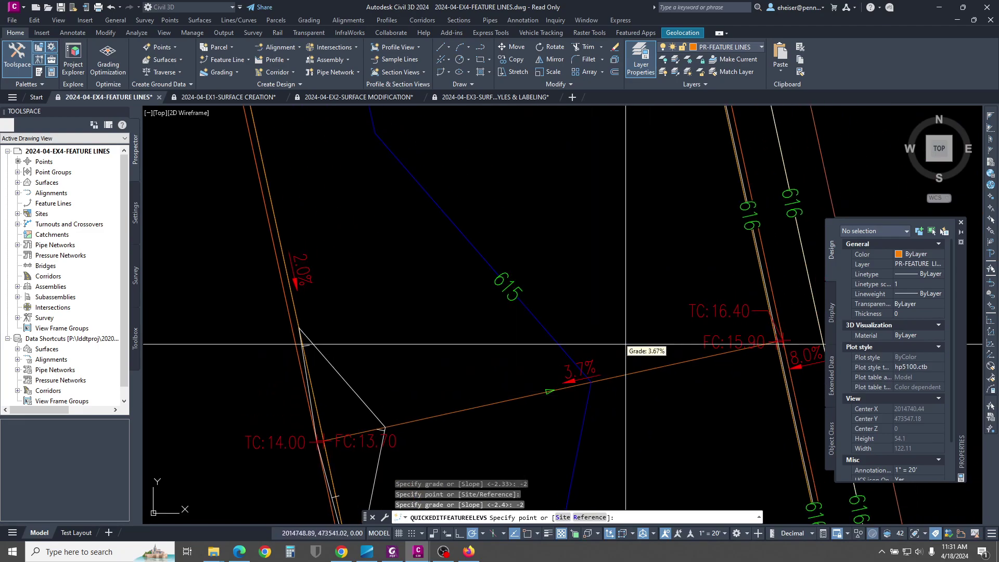
{"action": "scroll", "coordinate": [599, 289], "scroll_direction": "down", "scroll_amount": 2}
{"action": "middle_click_drag", "start_coordinate": [600, 258], "coordinate": [577, 332]}
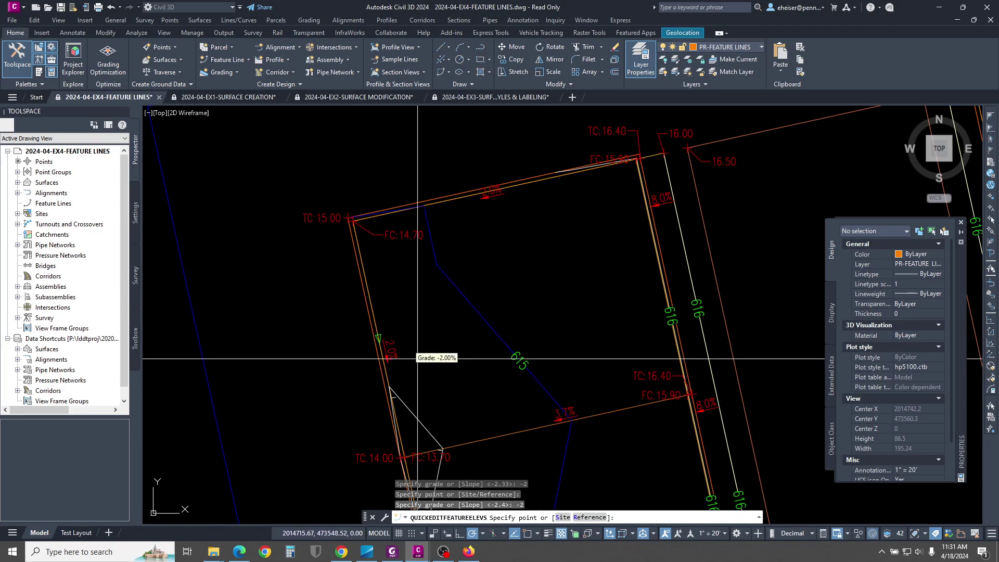
{"action": "scroll", "coordinate": [359, 223], "scroll_direction": "up", "scroll_amount": 5}
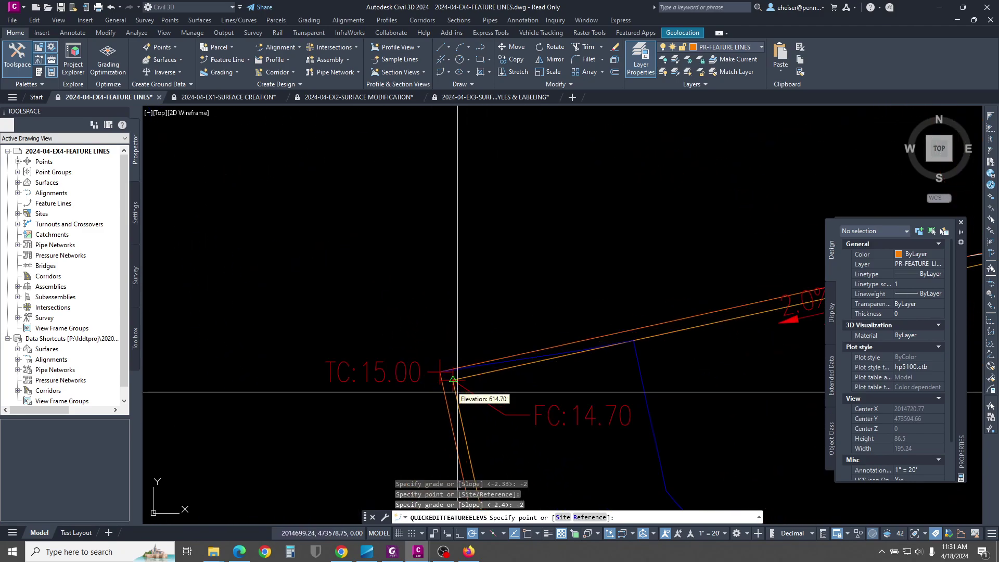
{"action": "scroll", "coordinate": [458, 391], "scroll_direction": "up", "scroll_amount": 3}
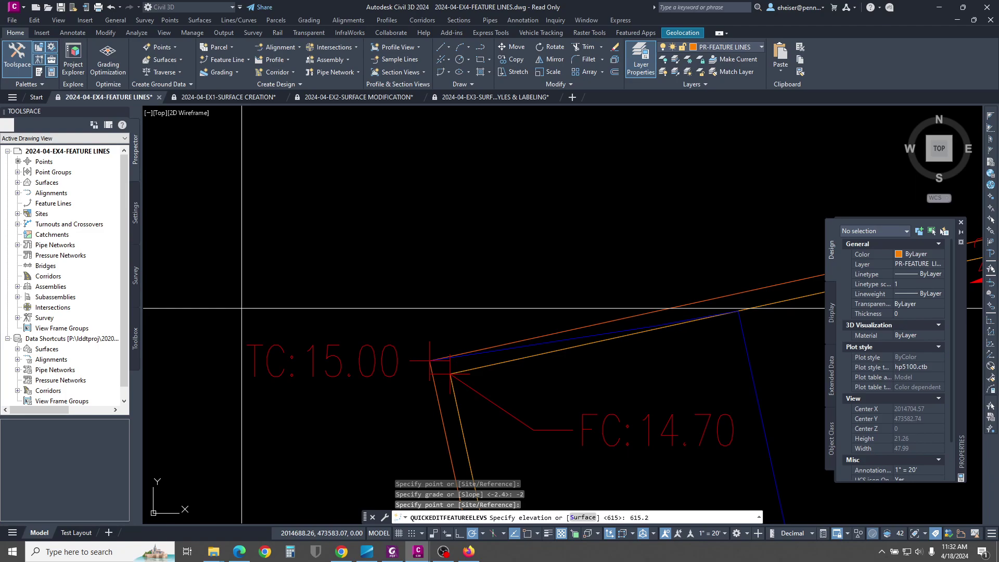
{"action": "key", "text": "Return"}
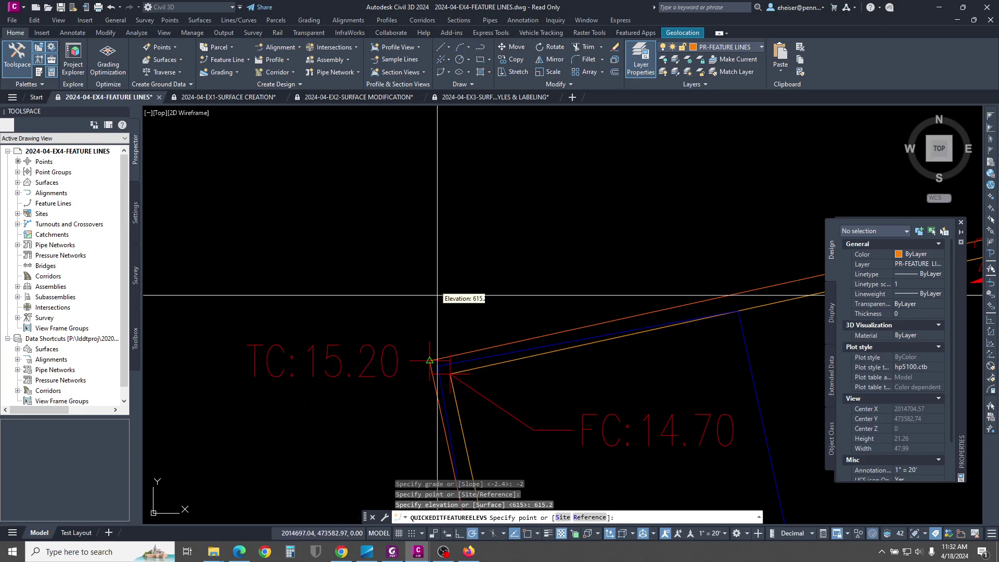
Step: Set the outer top-of-curb feature line's elevation to 614.2 at the middle of the western edge, beside the crossing line
{"action": "scroll", "coordinate": [413, 374], "scroll_direction": "down", "scroll_amount": 3}
{"action": "scroll", "coordinate": [485, 386], "scroll_direction": "up", "scroll_amount": 2}
{"action": "scroll", "coordinate": [486, 387], "scroll_direction": "up", "scroll_amount": 2}
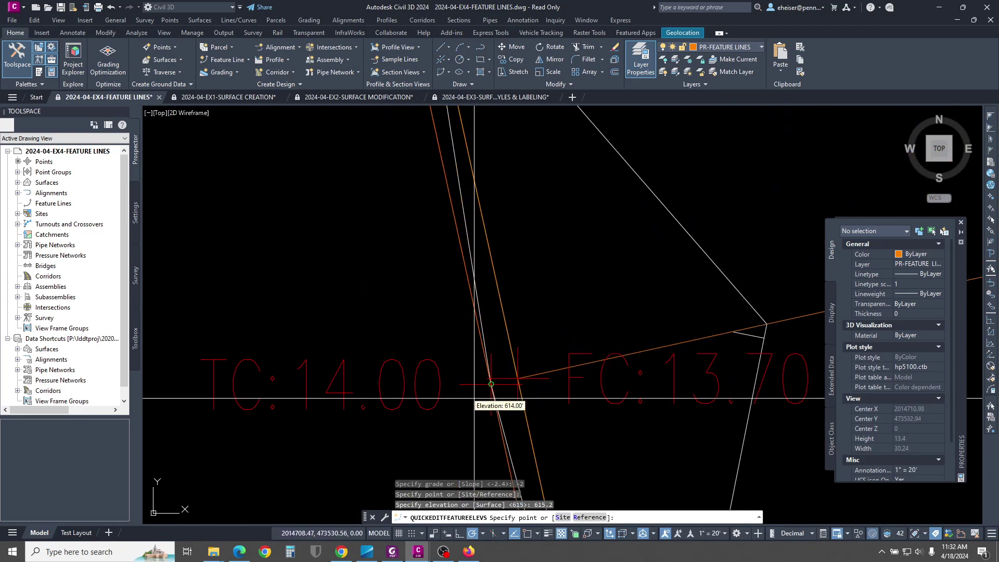
{"action": "left_click", "coordinate": [485, 395]}
{"action": "scroll", "coordinate": [484, 396], "scroll_direction": "up", "scroll_amount": 1}
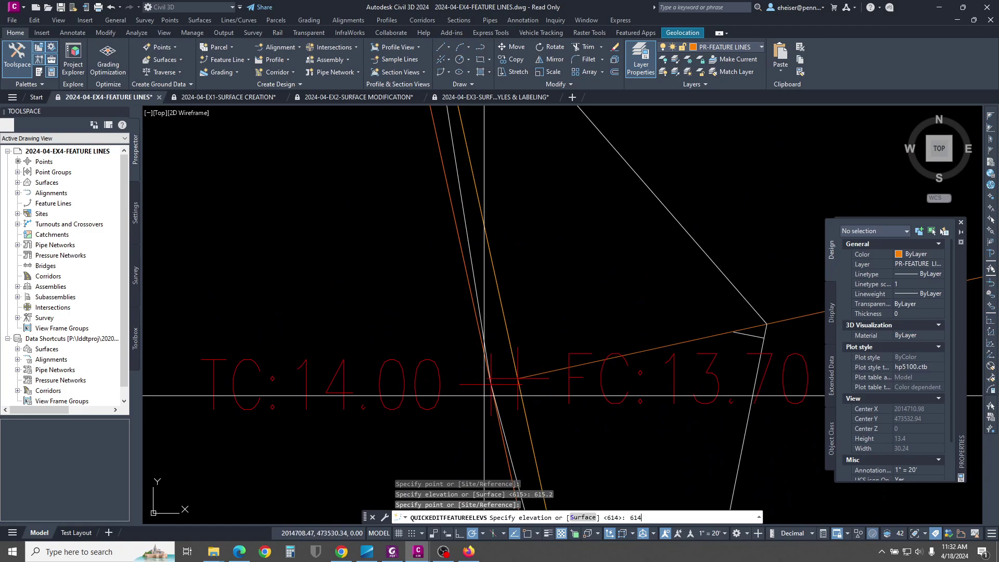
{"action": "type", "text": "614.2"}
{"action": "key", "text": "Return"}
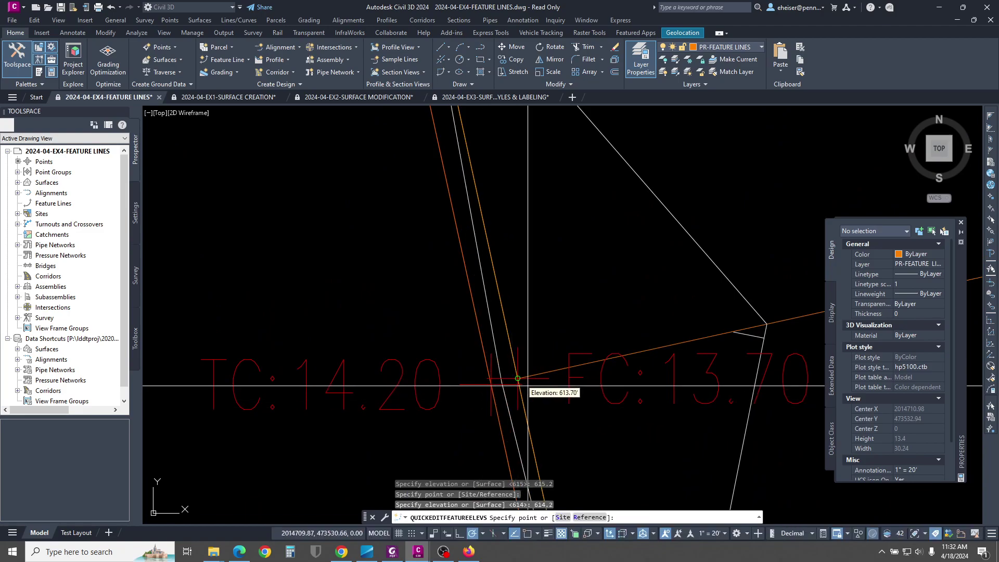
Step: End Quick Elevation Edit and deselect the western lot's inner feature line
{"action": "key", "text": "Return"}
{"action": "scroll", "coordinate": [549, 417], "scroll_direction": "down", "scroll_amount": 5}
{"action": "scroll", "coordinate": [551, 307], "scroll_direction": "down", "scroll_amount": 2}
{"action": "middle_click_drag", "start_coordinate": [596, 274], "coordinate": [491, 328]}
{"action": "scroll", "coordinate": [485, 370], "scroll_direction": "up", "scroll_amount": 2}
{"action": "middle_click_drag", "start_coordinate": [492, 368], "coordinate": [477, 350]}
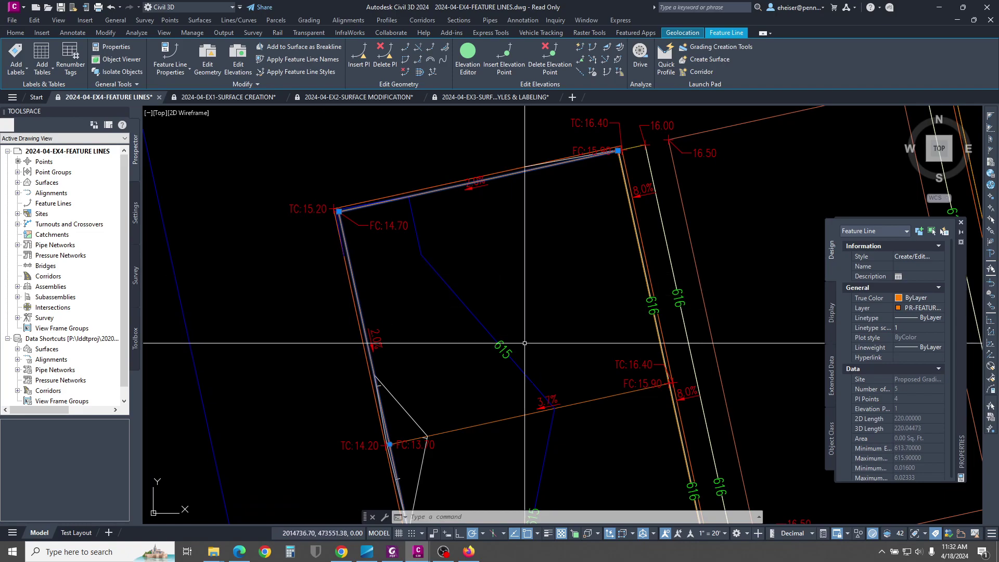
{"action": "mouse_move", "coordinate": [501, 367]}
{"action": "middle_mouse_down"}
{"action": "mouse_move", "coordinate": [492, 347]}
{"action": "mouse_move", "coordinate": [478, 363]}
{"action": "middle_mouse_up"}
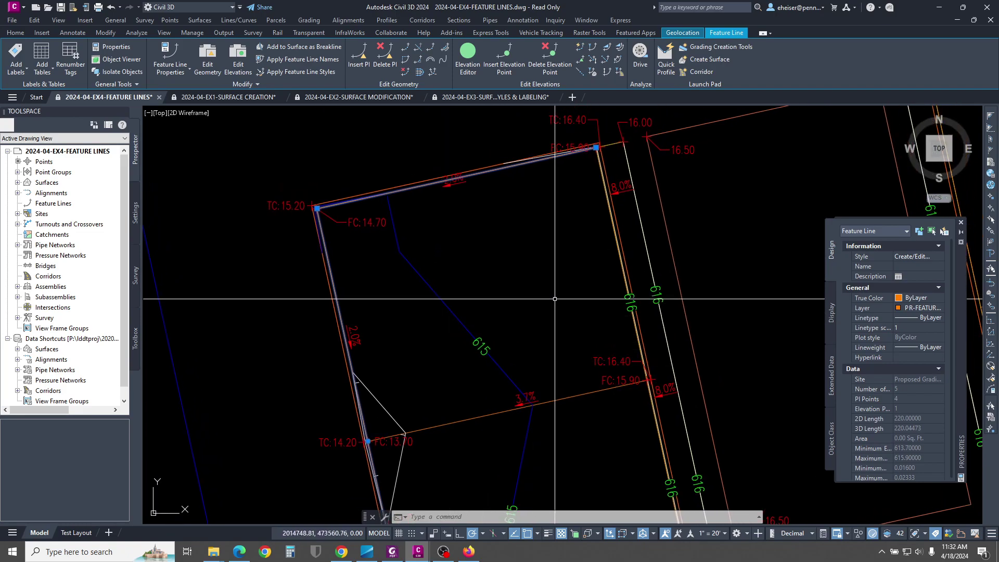
{"action": "key", "text": "Escape"}
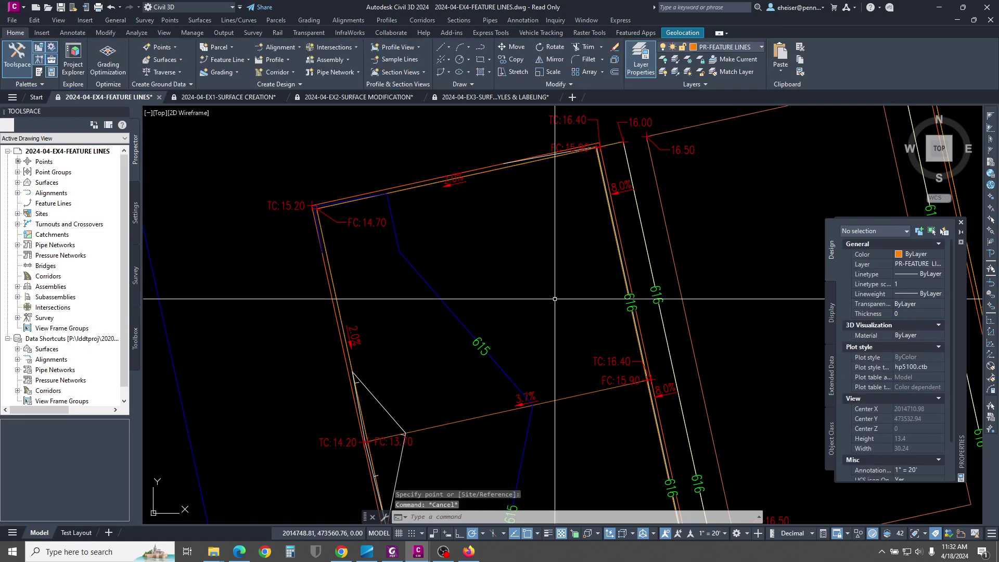